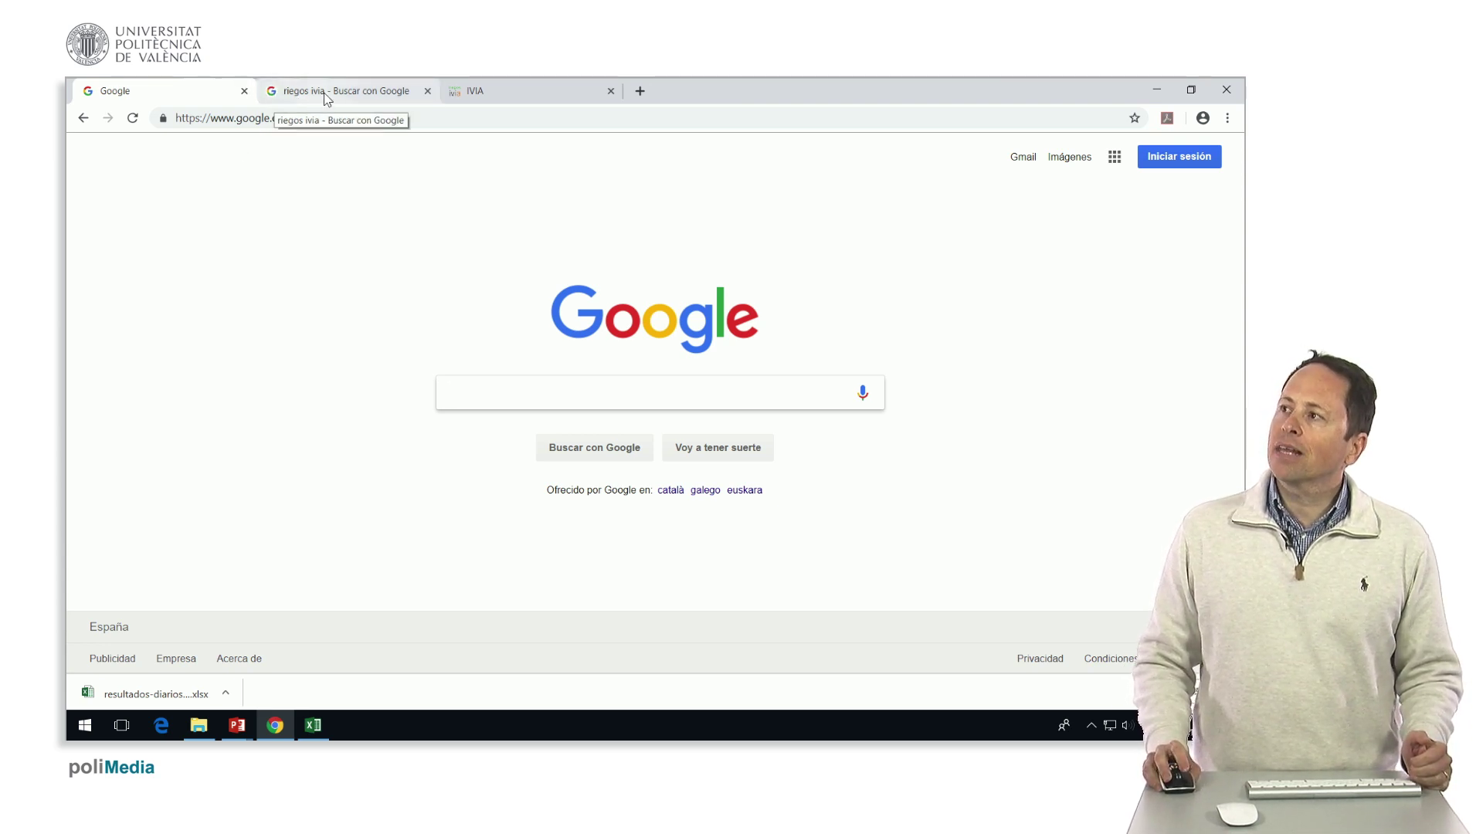
- Search Google for 'riegos ivia'
type("riegos ivia")
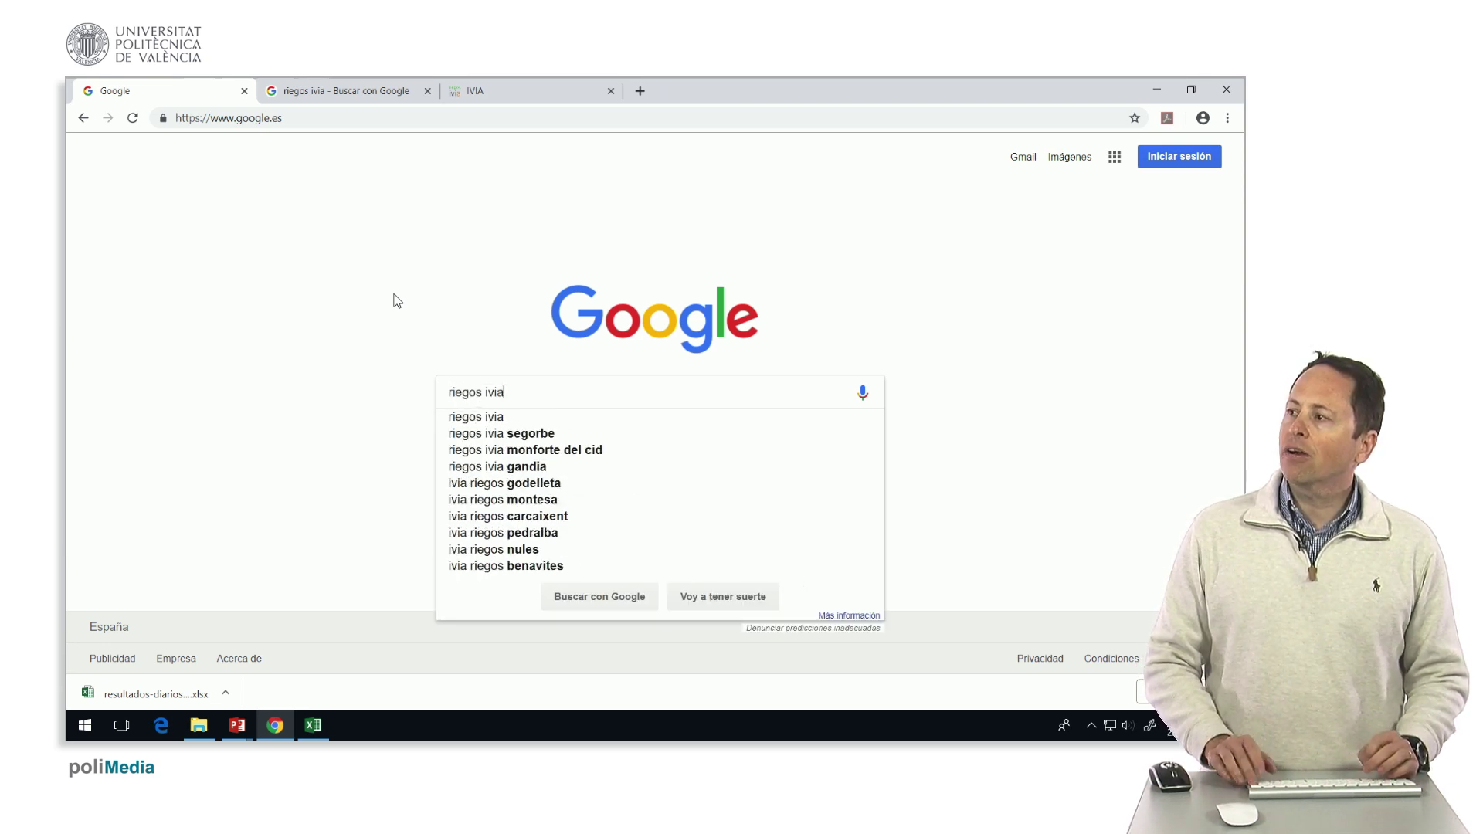
key("Return")
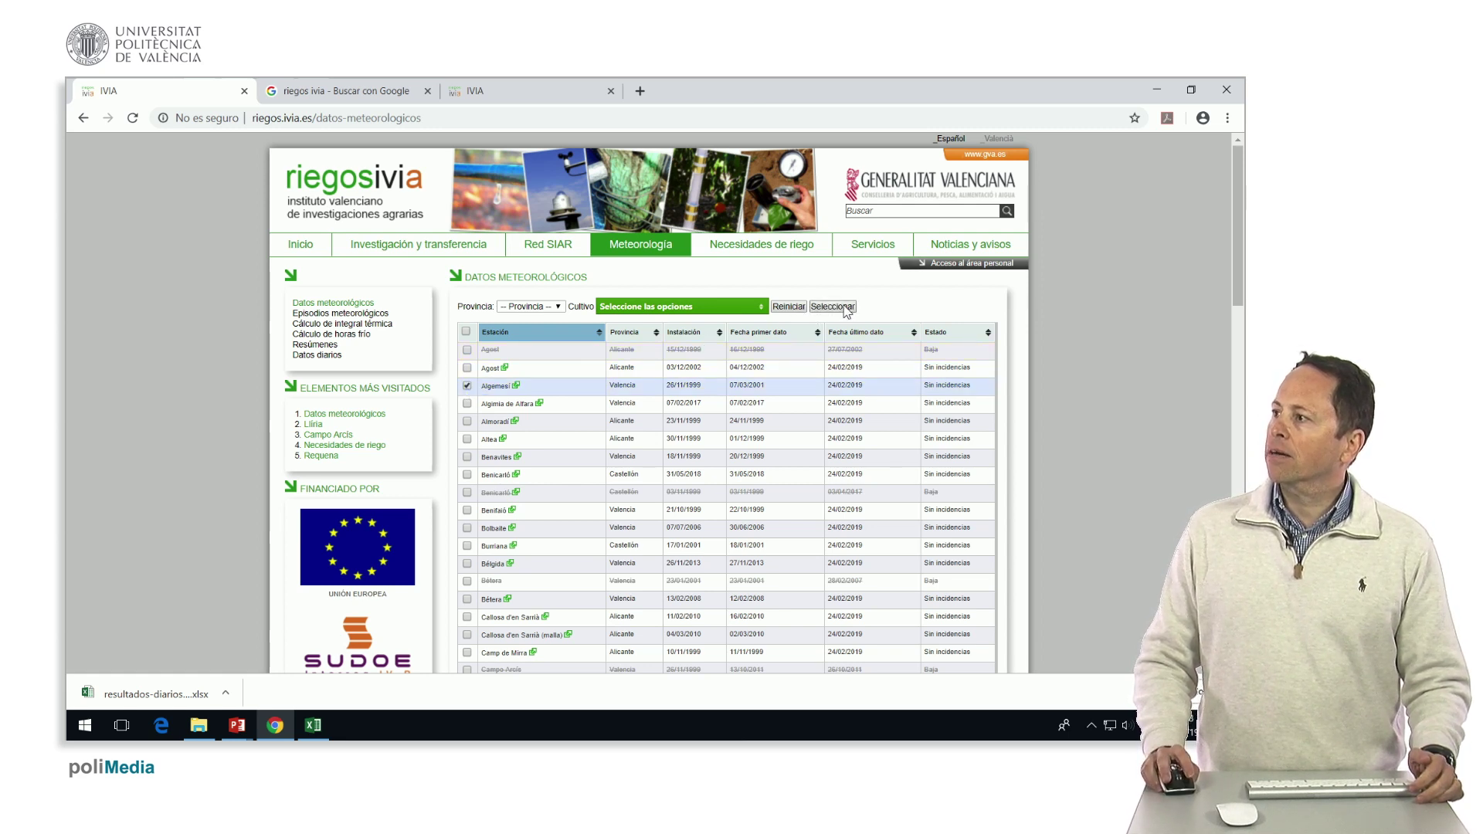
- Keep Algemesí as the station, choose daily data, and set the start date to 01/01/2009
left_click(844, 307)
left_click(604, 395)
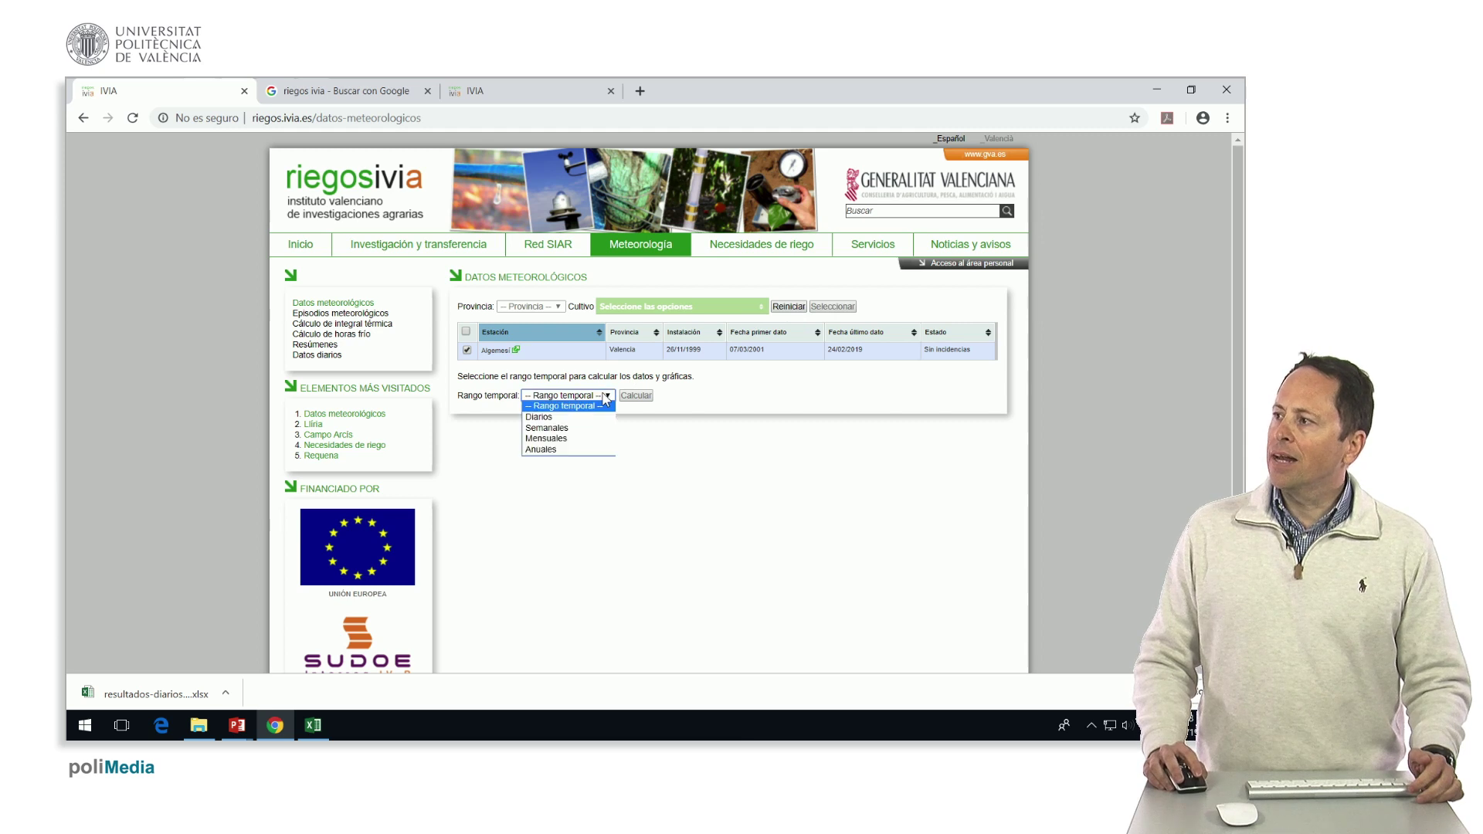
left_click(570, 417)
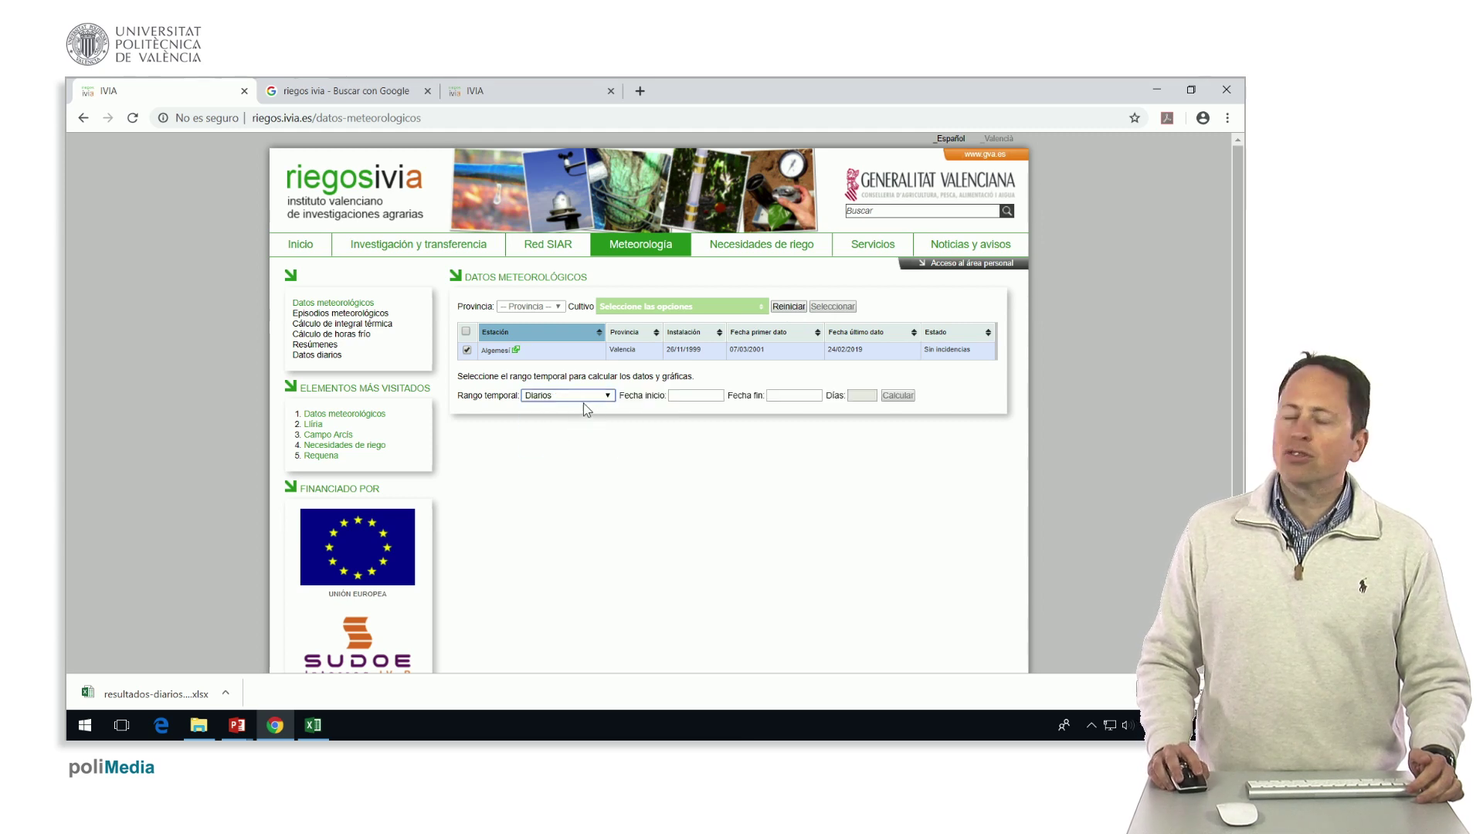
left_click(702, 396)
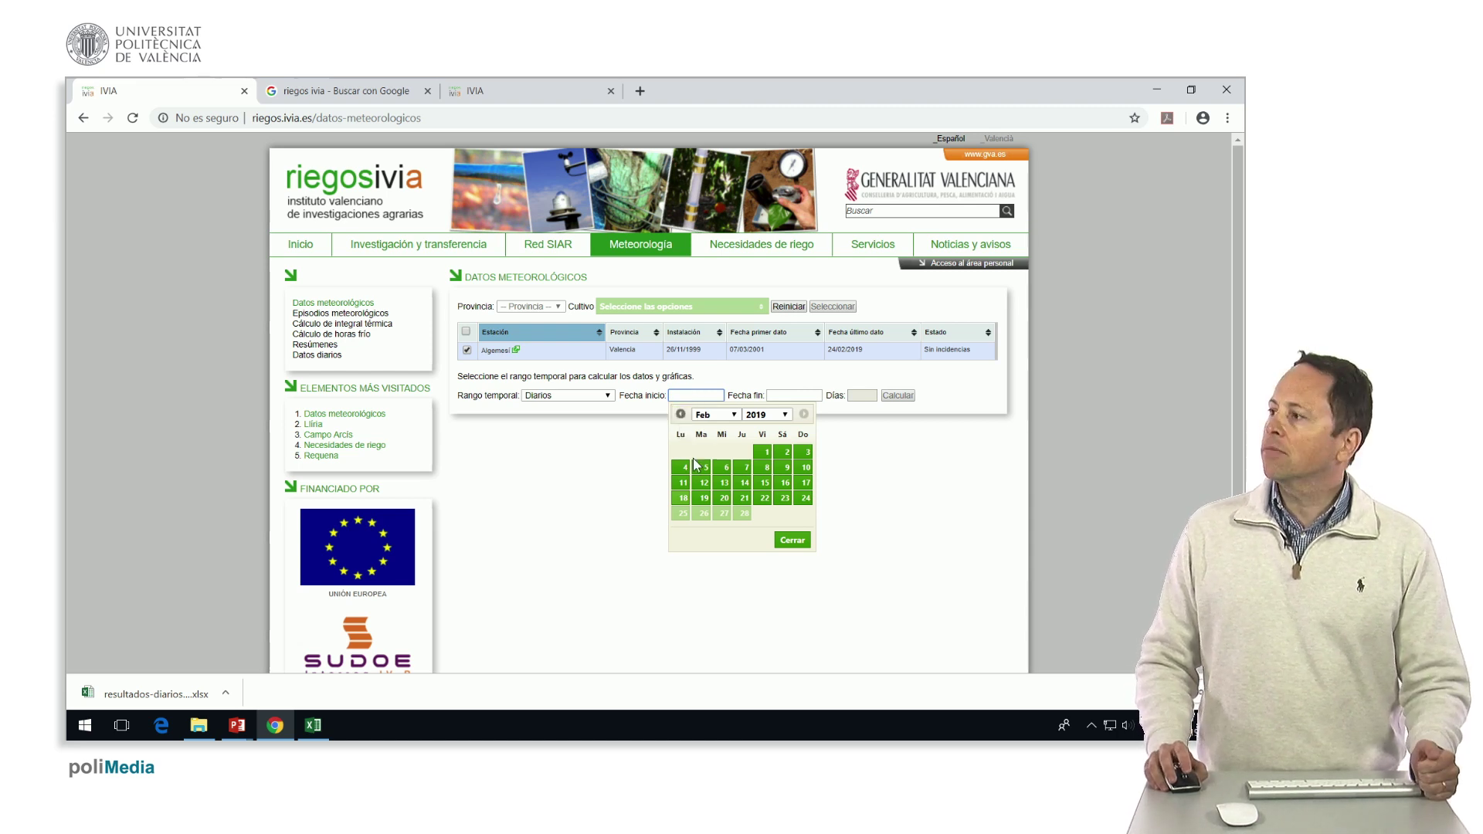
left_click(714, 414)
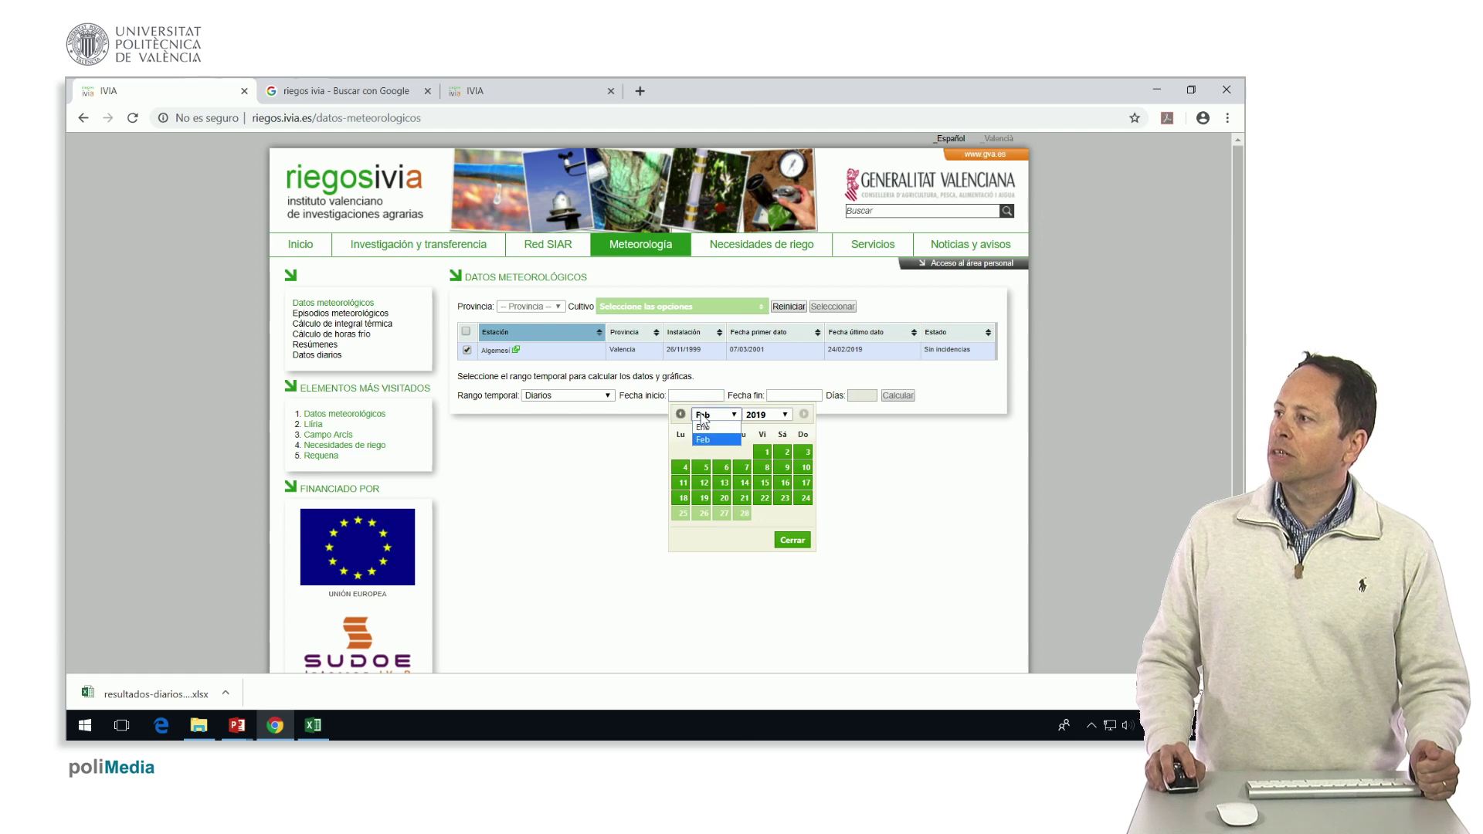
left_click(709, 428)
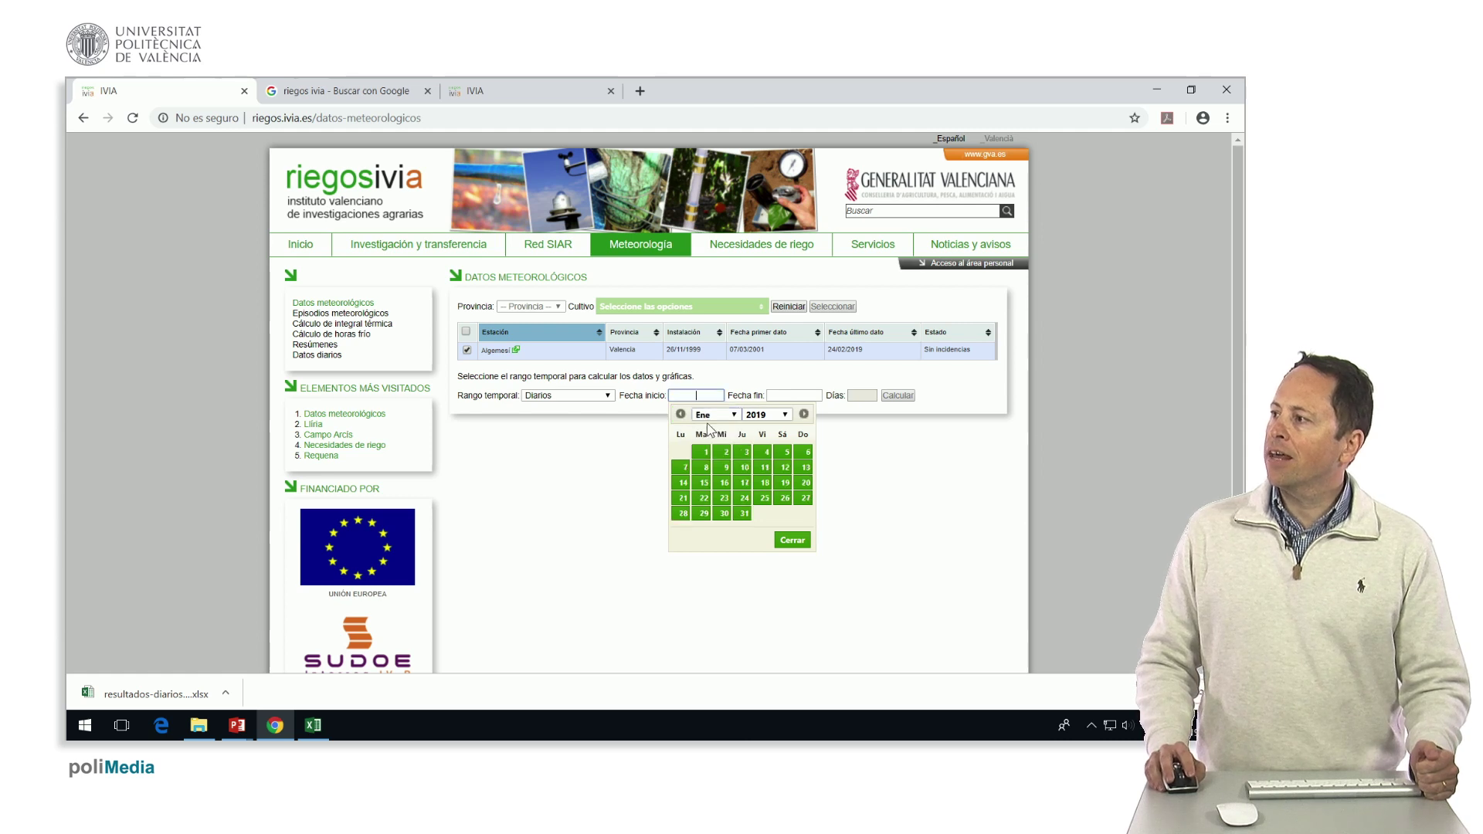
left_click(764, 417)
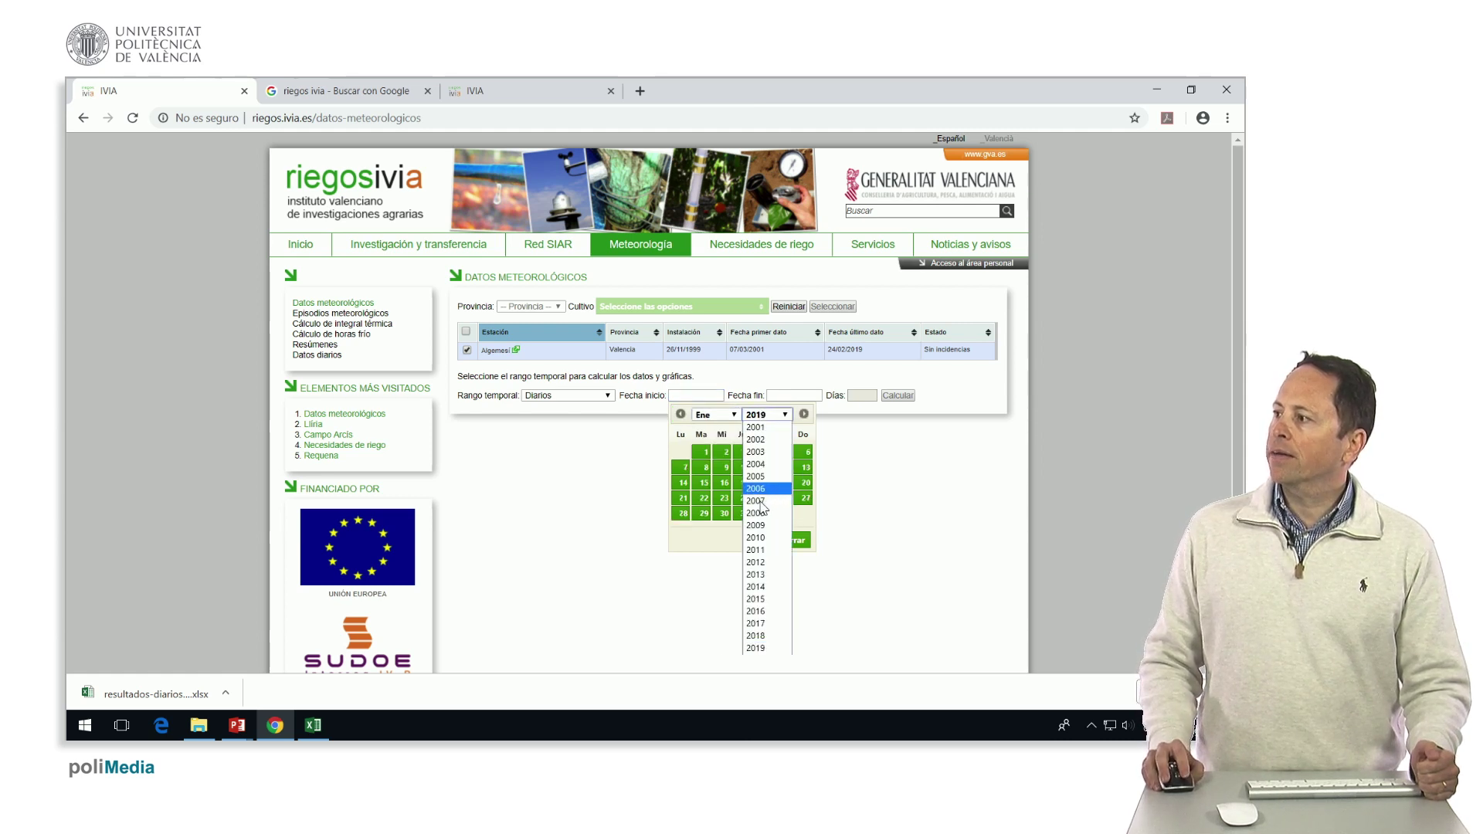
left_click(755, 525)
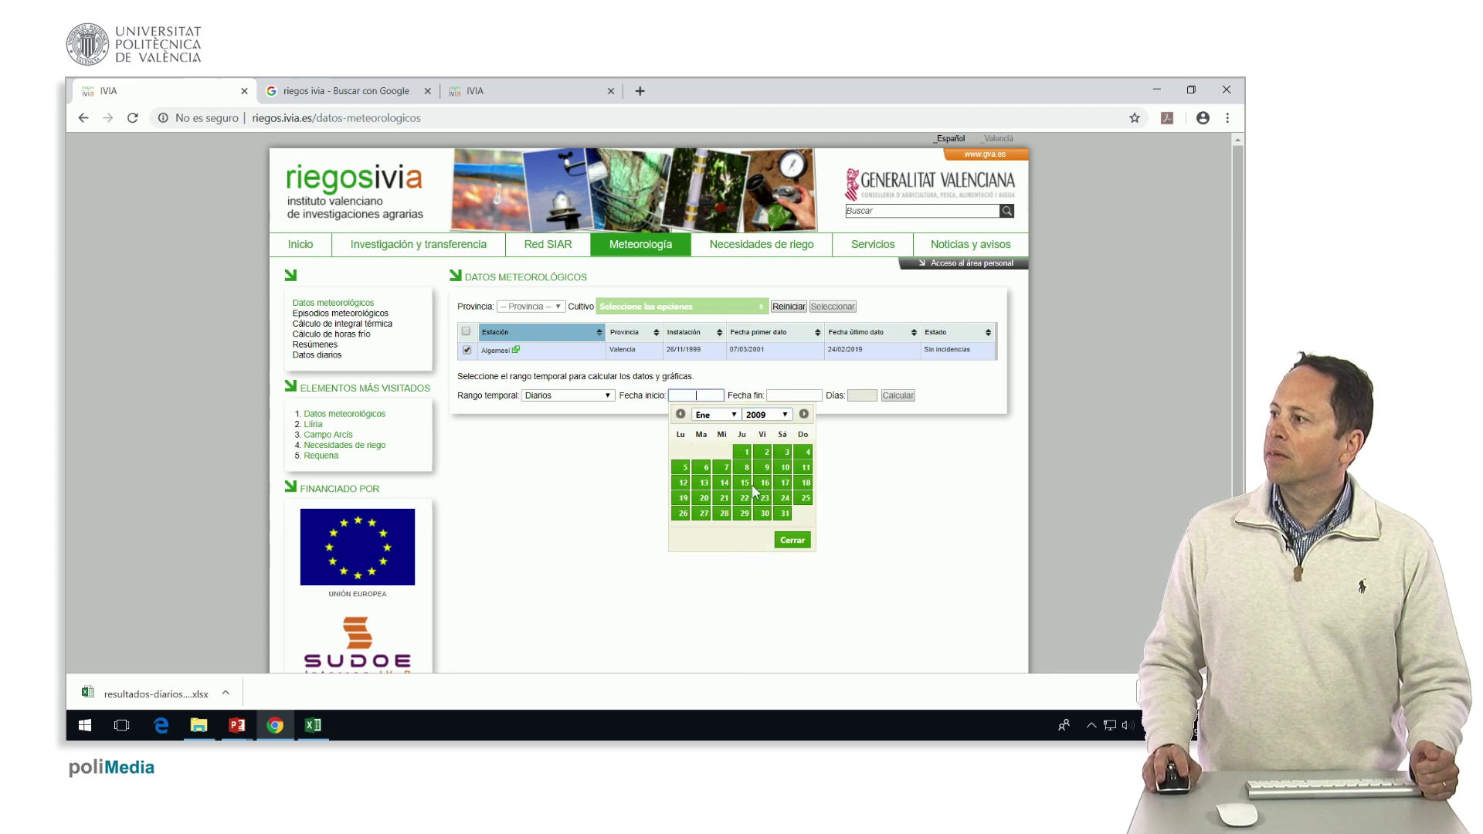
left_click(745, 451)
- Set the end date to 31/12/2018
left_click(782, 395)
left_click(807, 417)
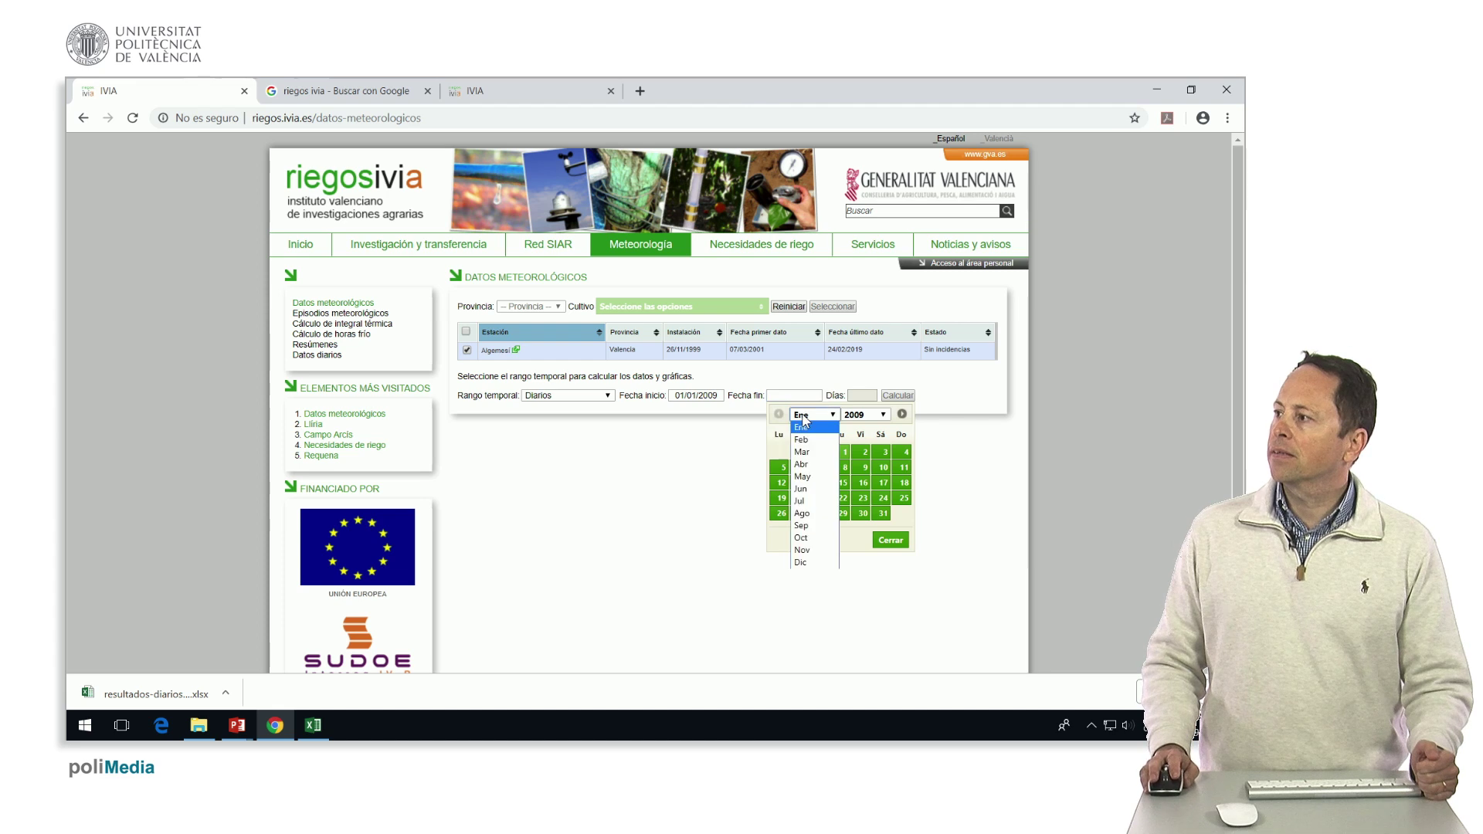
left_click(814, 563)
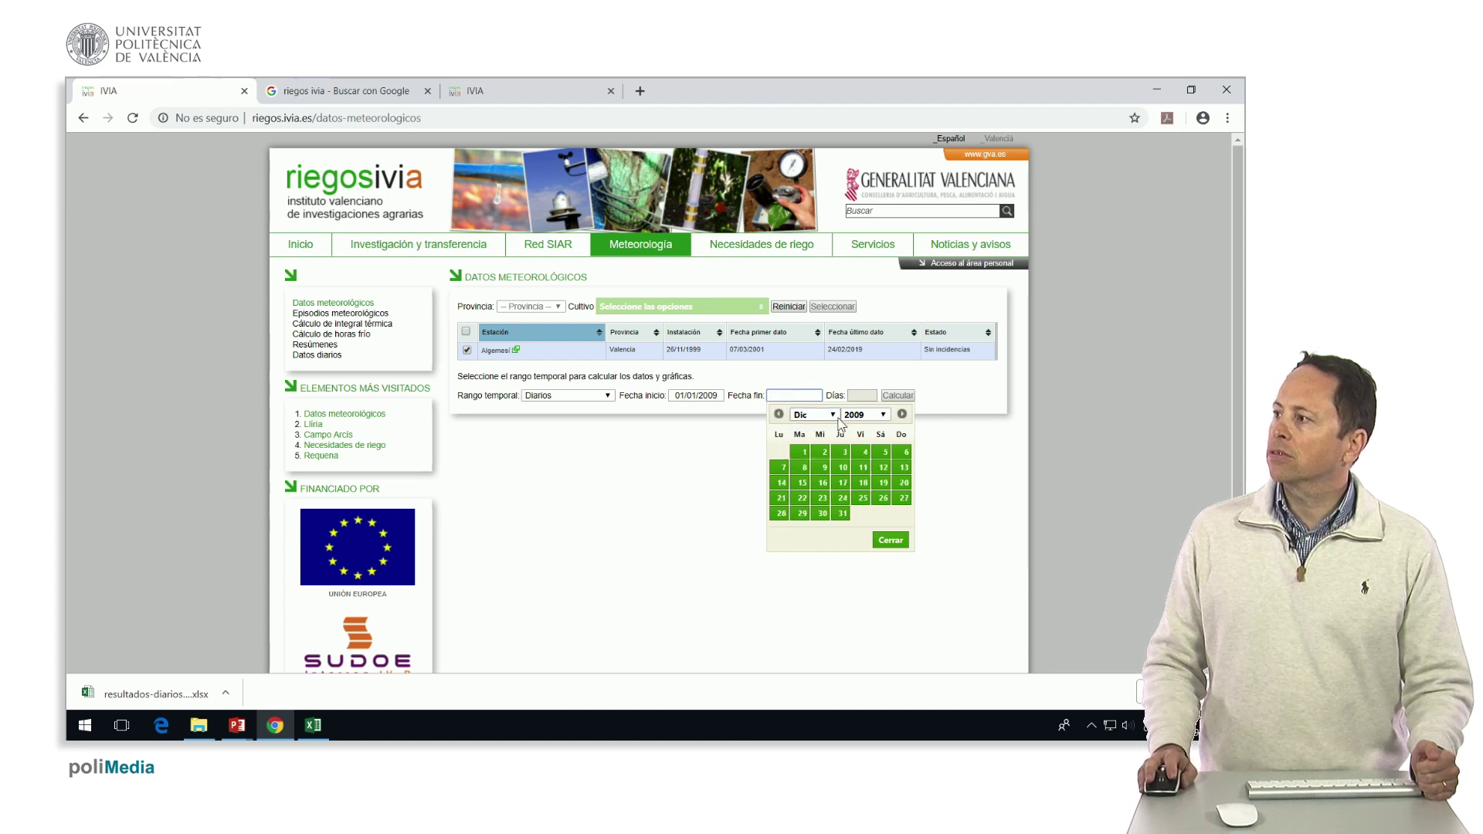
left_click(863, 415)
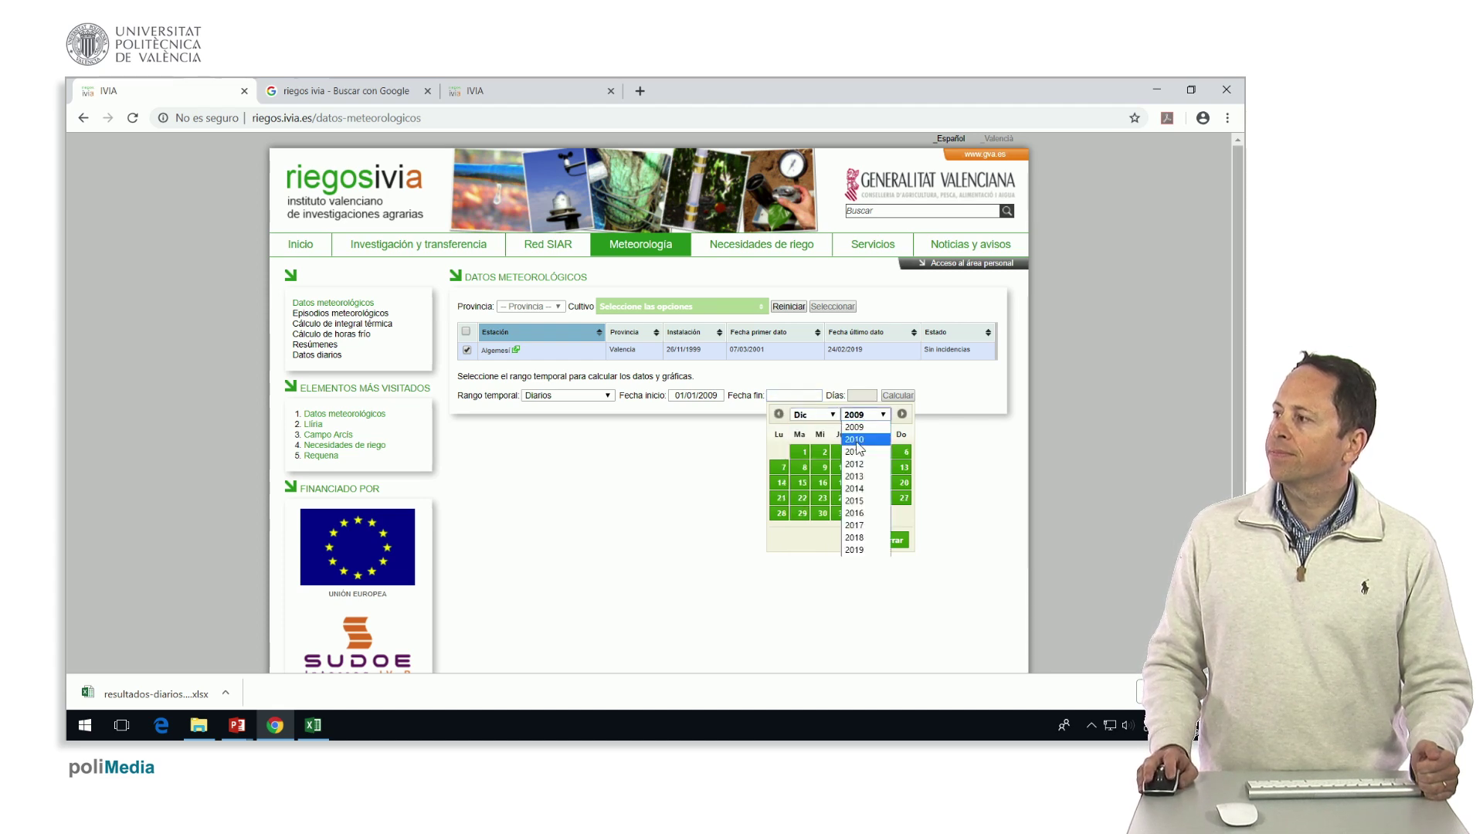
left_click(855, 538)
left_click(780, 529)
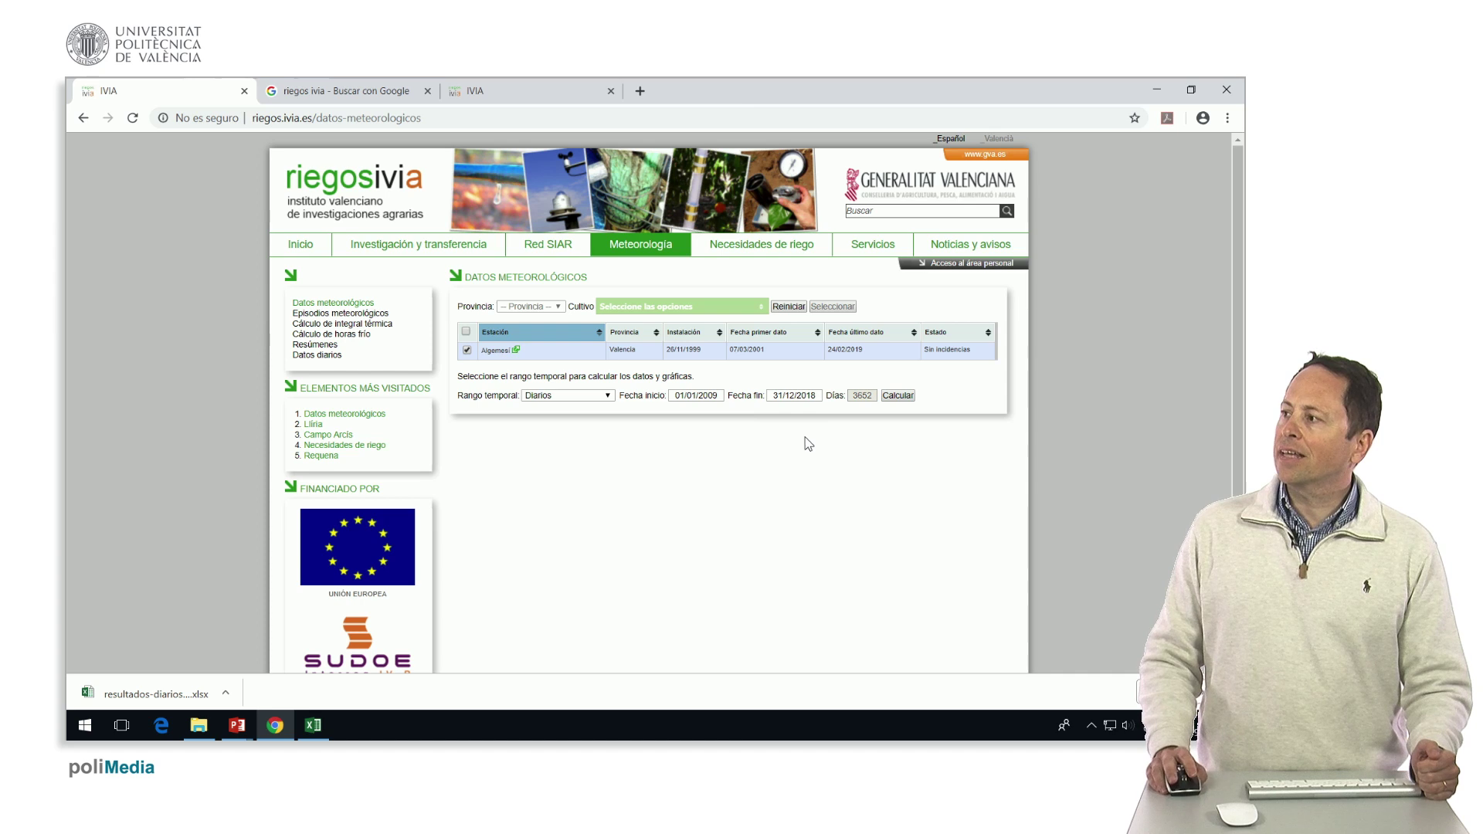
- View the Algemesí daily temperature results and open the downloaded xlsx results file
left_click(495, 99)
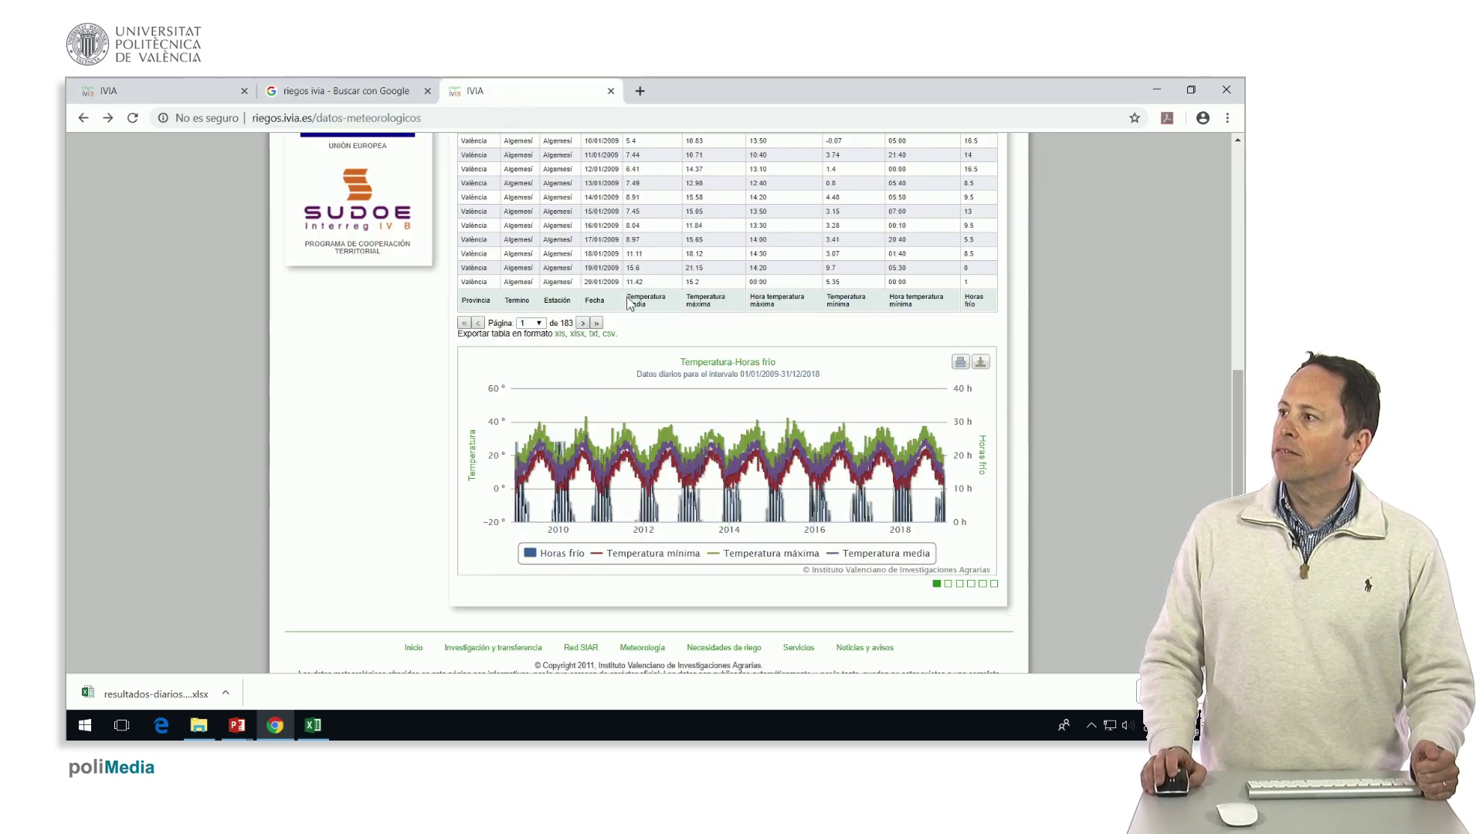
scroll(629, 303, "up", 4)
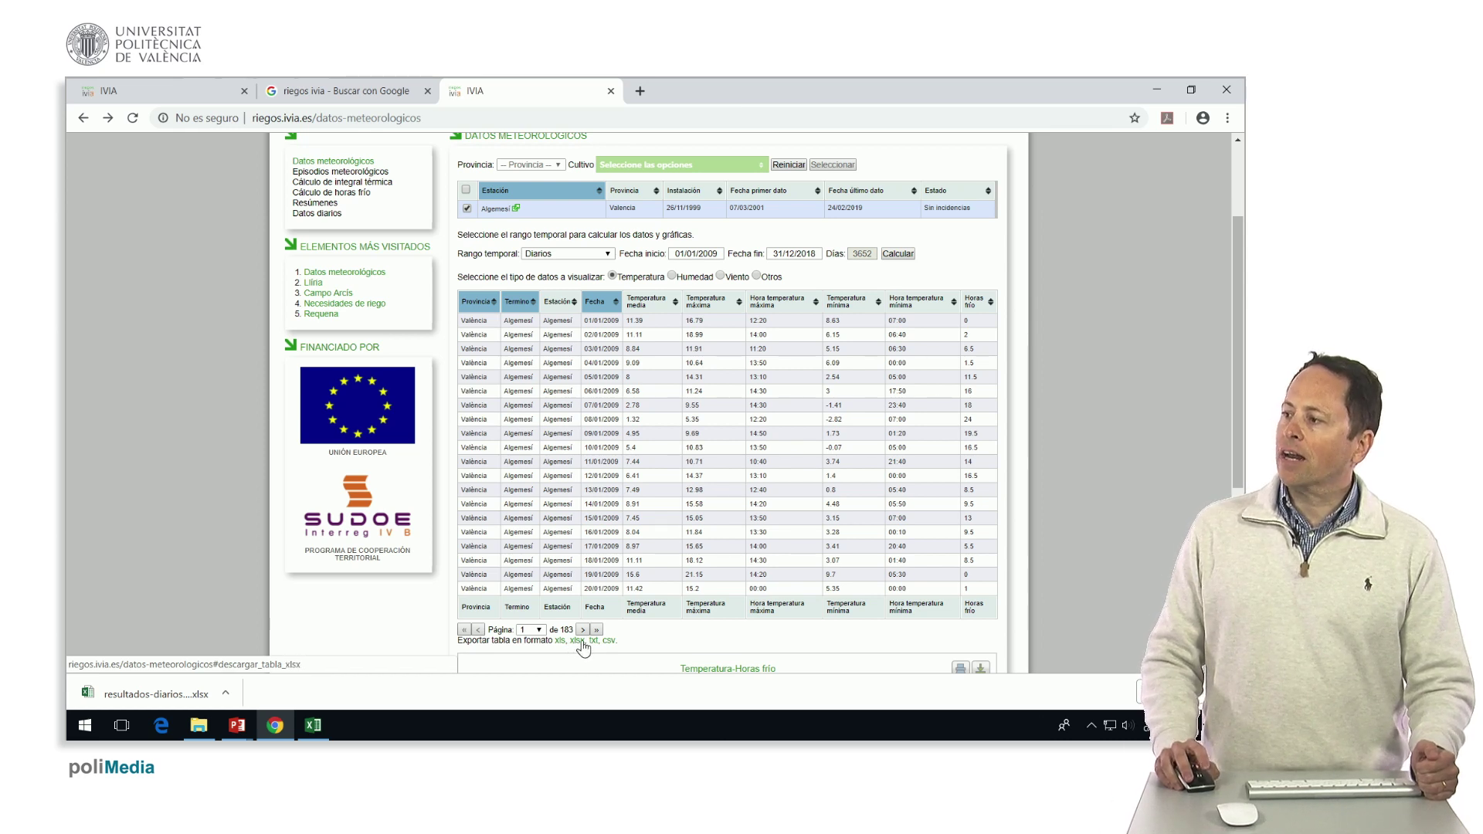
left_click(133, 691)
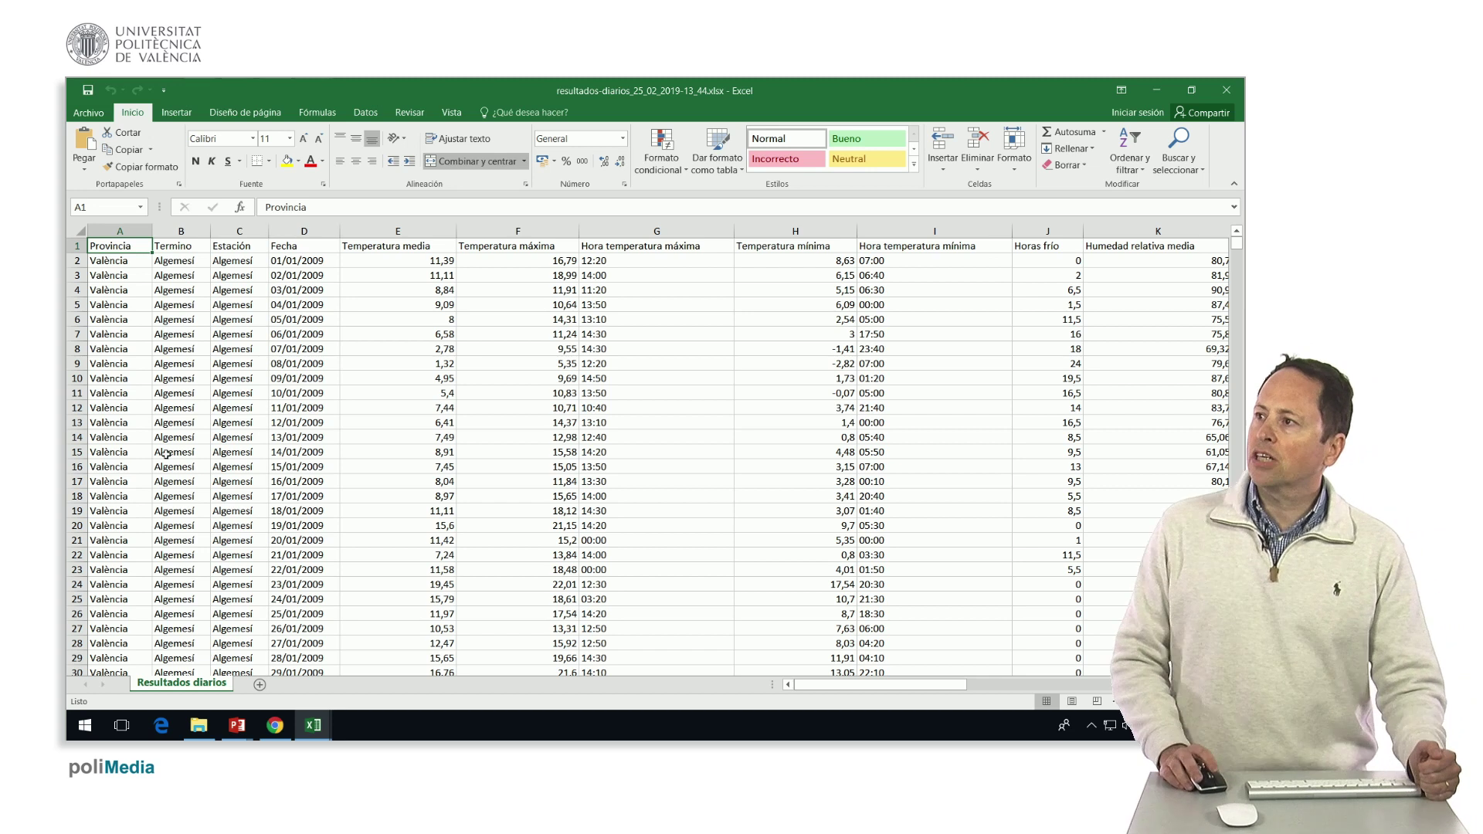
left_click(298, 262)
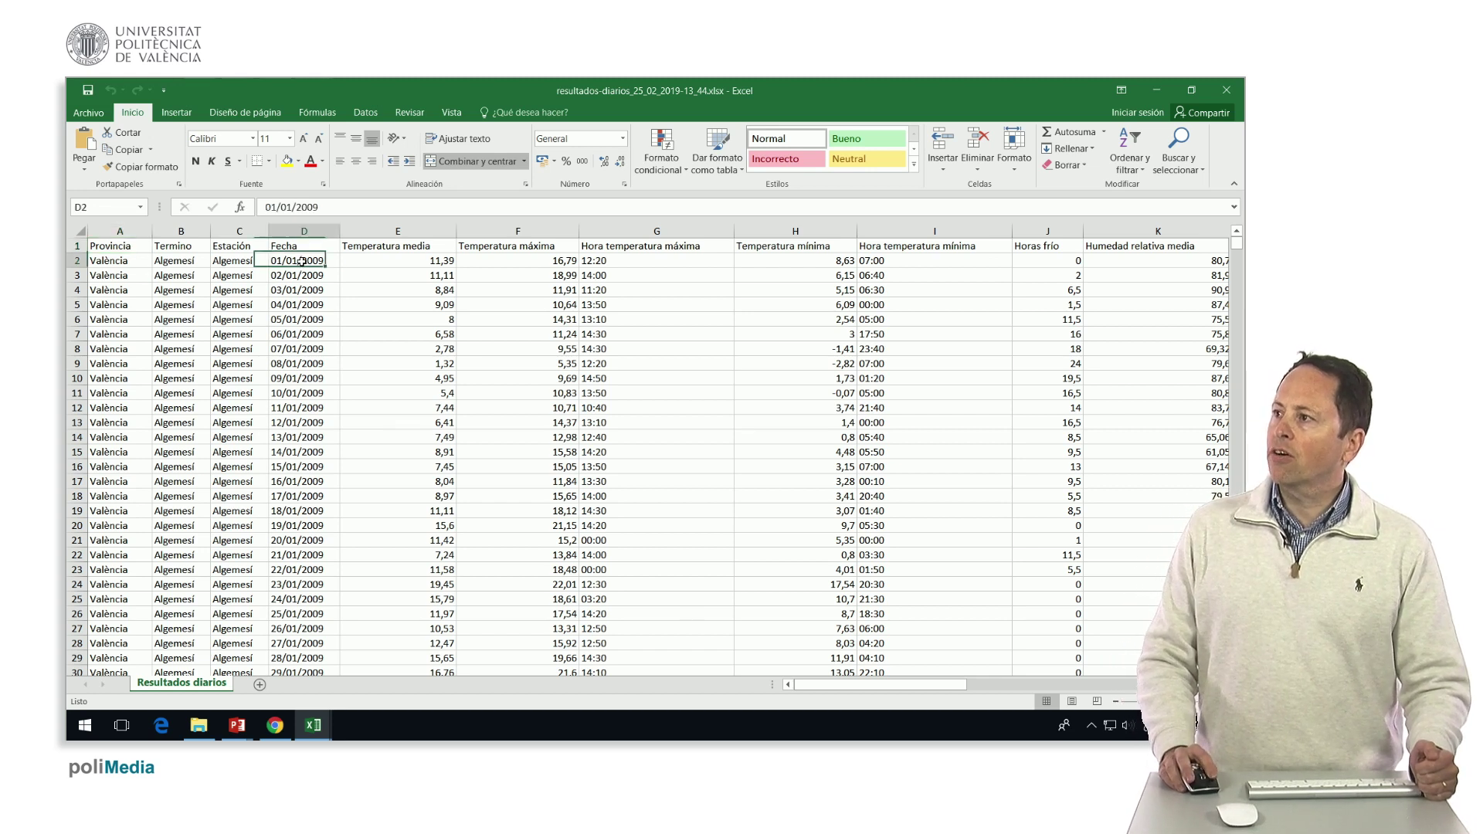
left_click(406, 261)
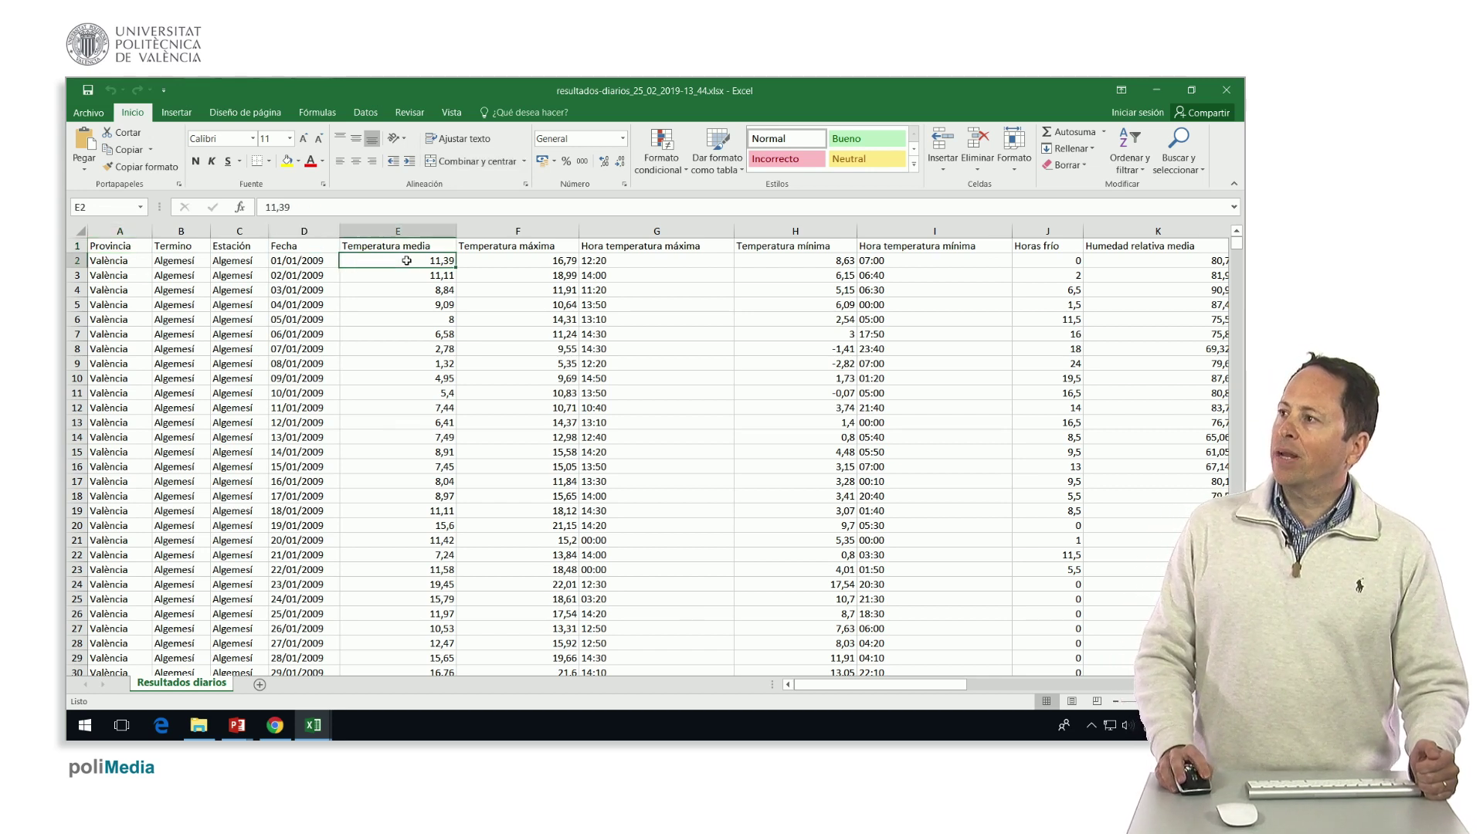
left_click(535, 271)
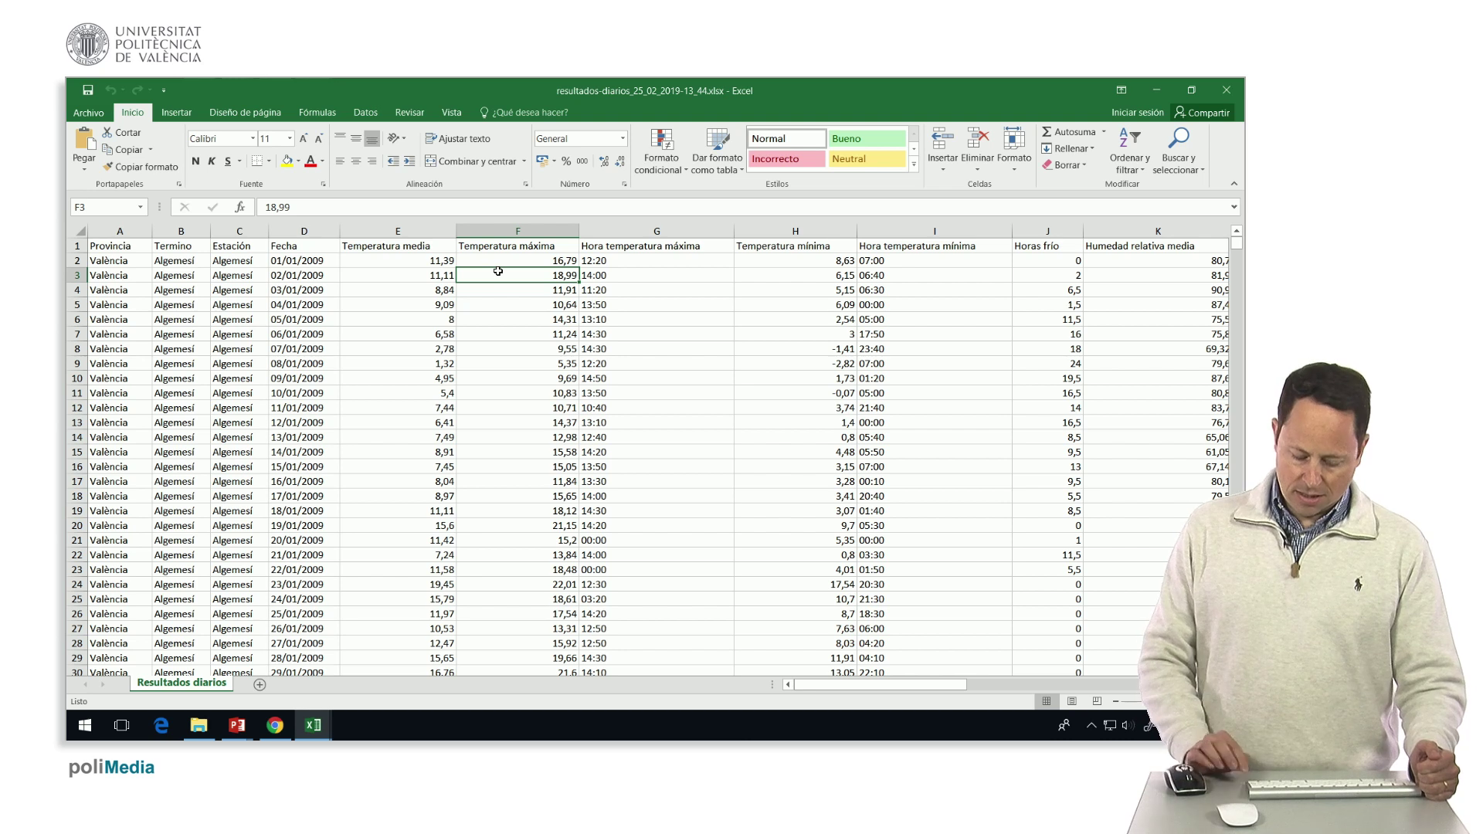
key("Right")
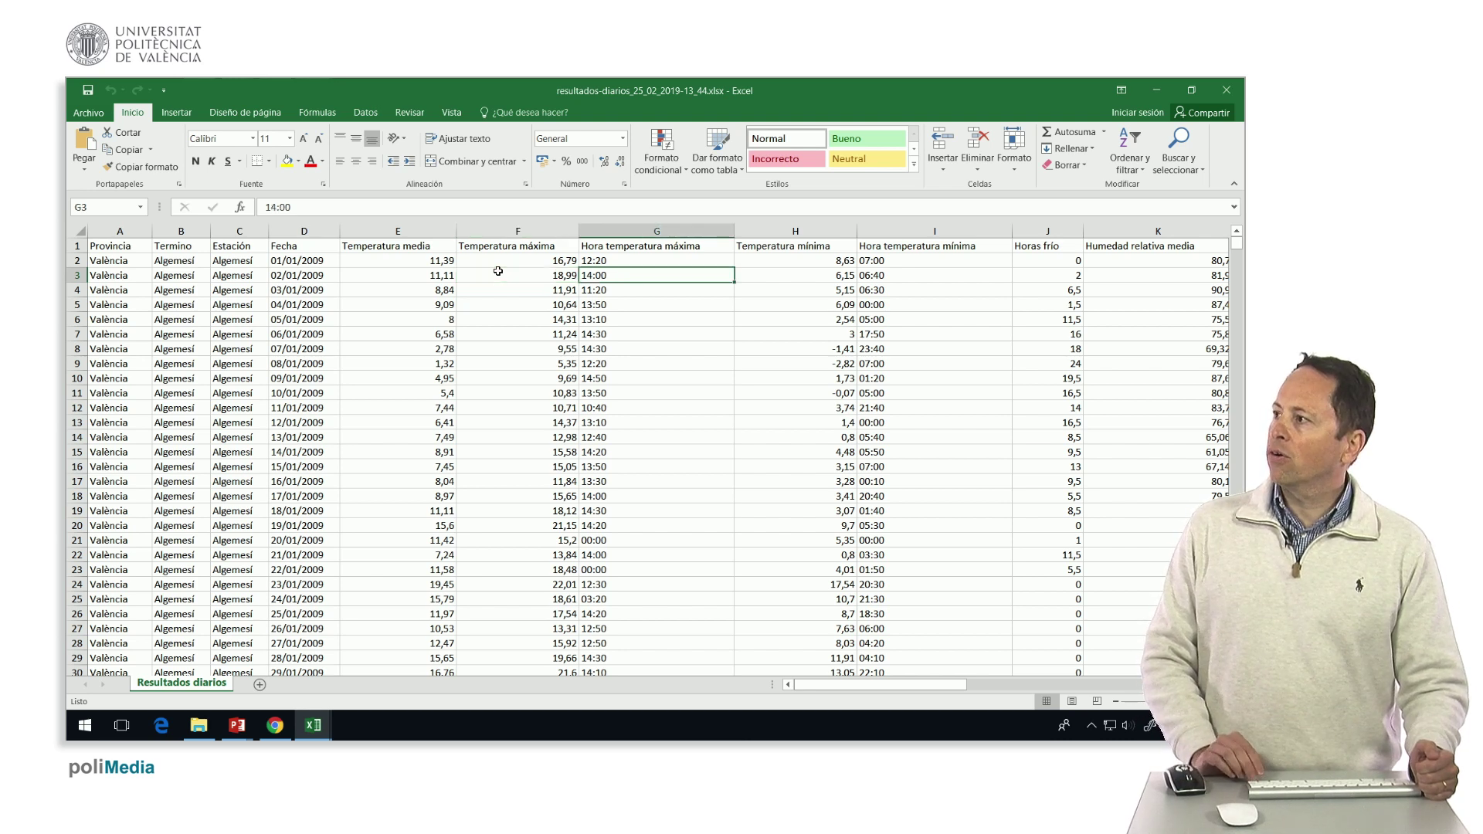
key("Right")
key("Right")
key("Right")
key("Right")
key("Right")
key("Right")
key("Right")
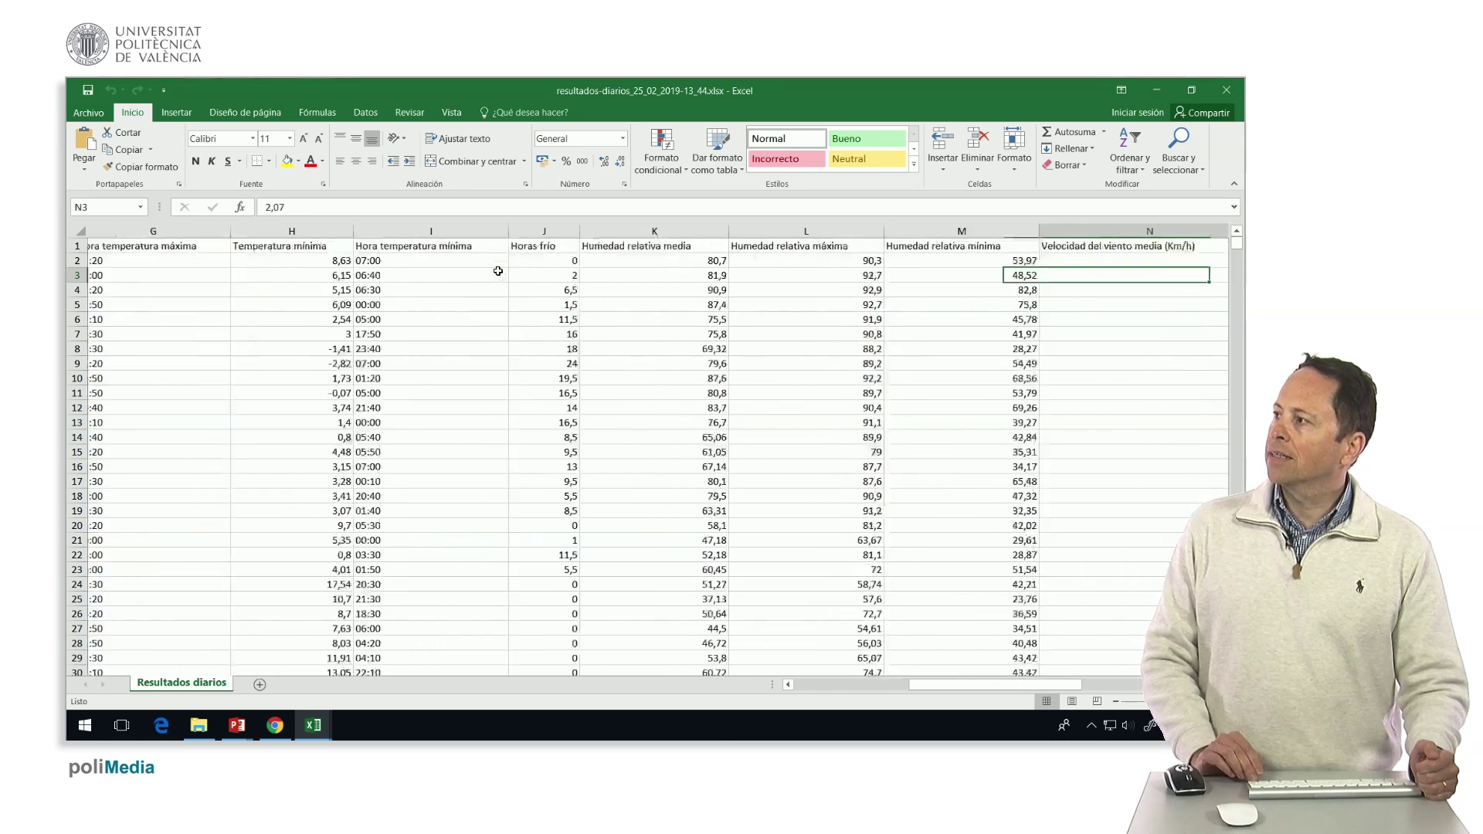
key("Right")
key("Up")
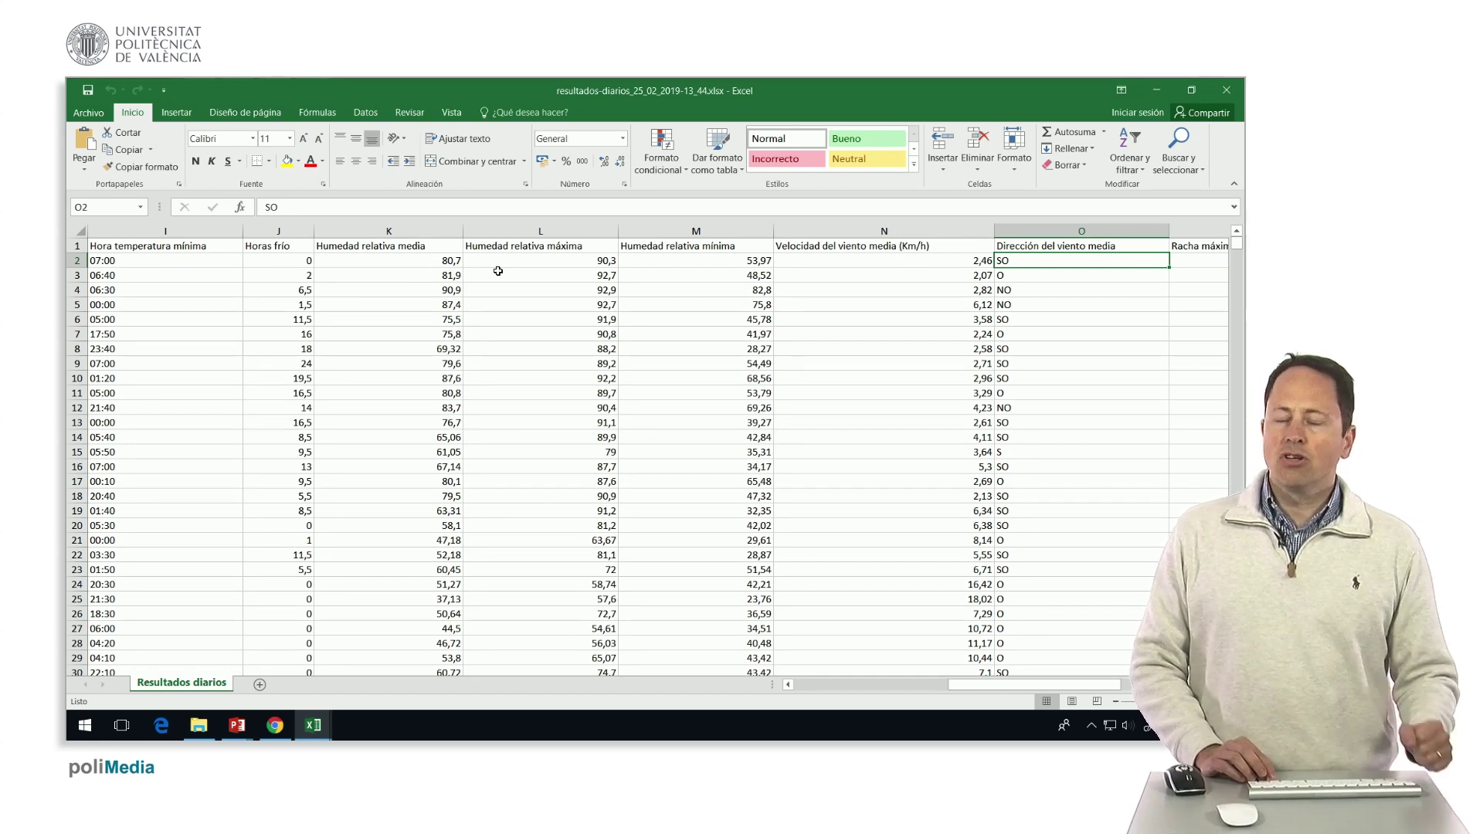
key("Right")
scroll(498, 271, "right", 2)
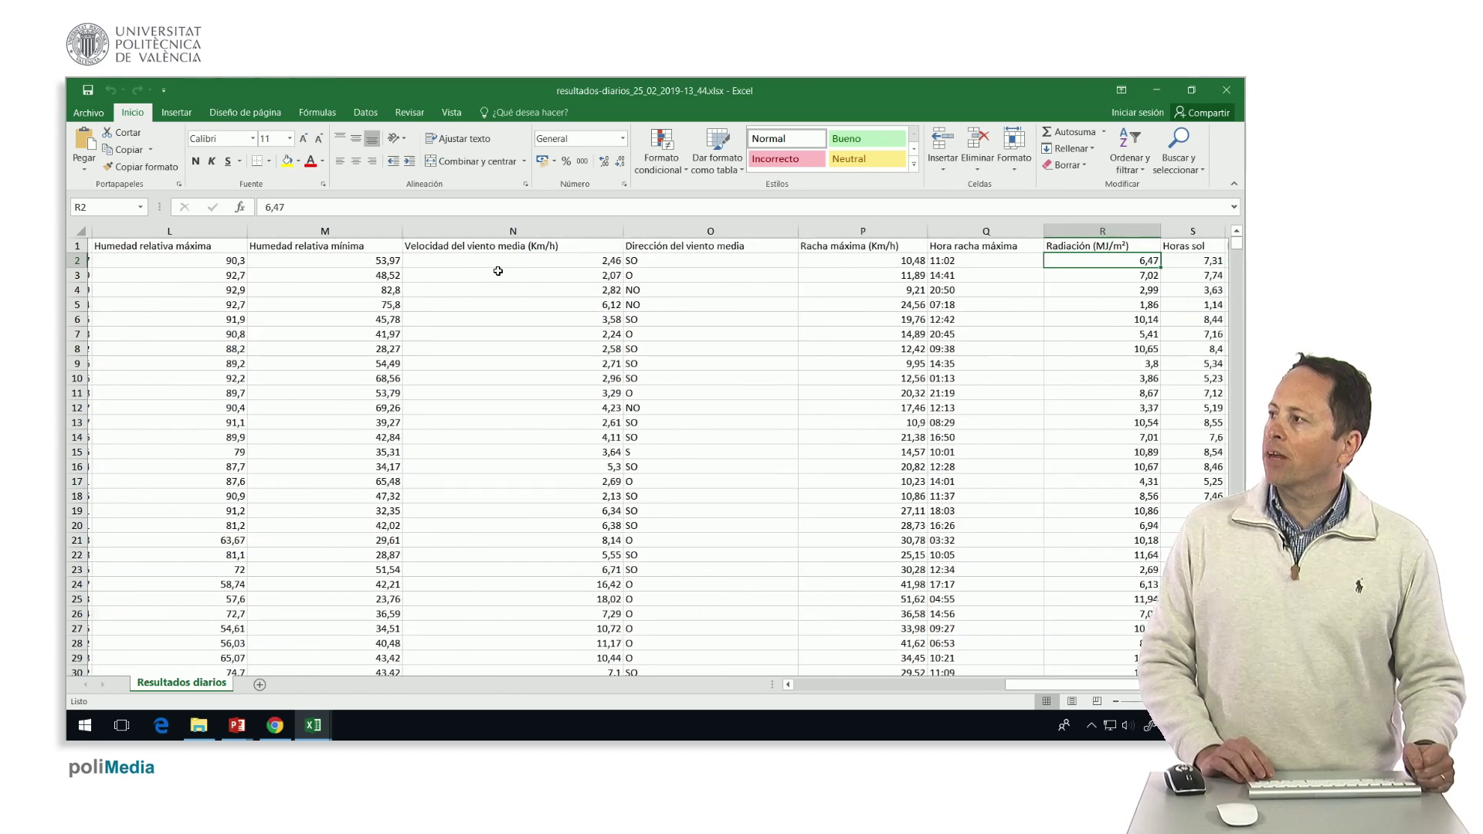
key("Right")
key("Left")
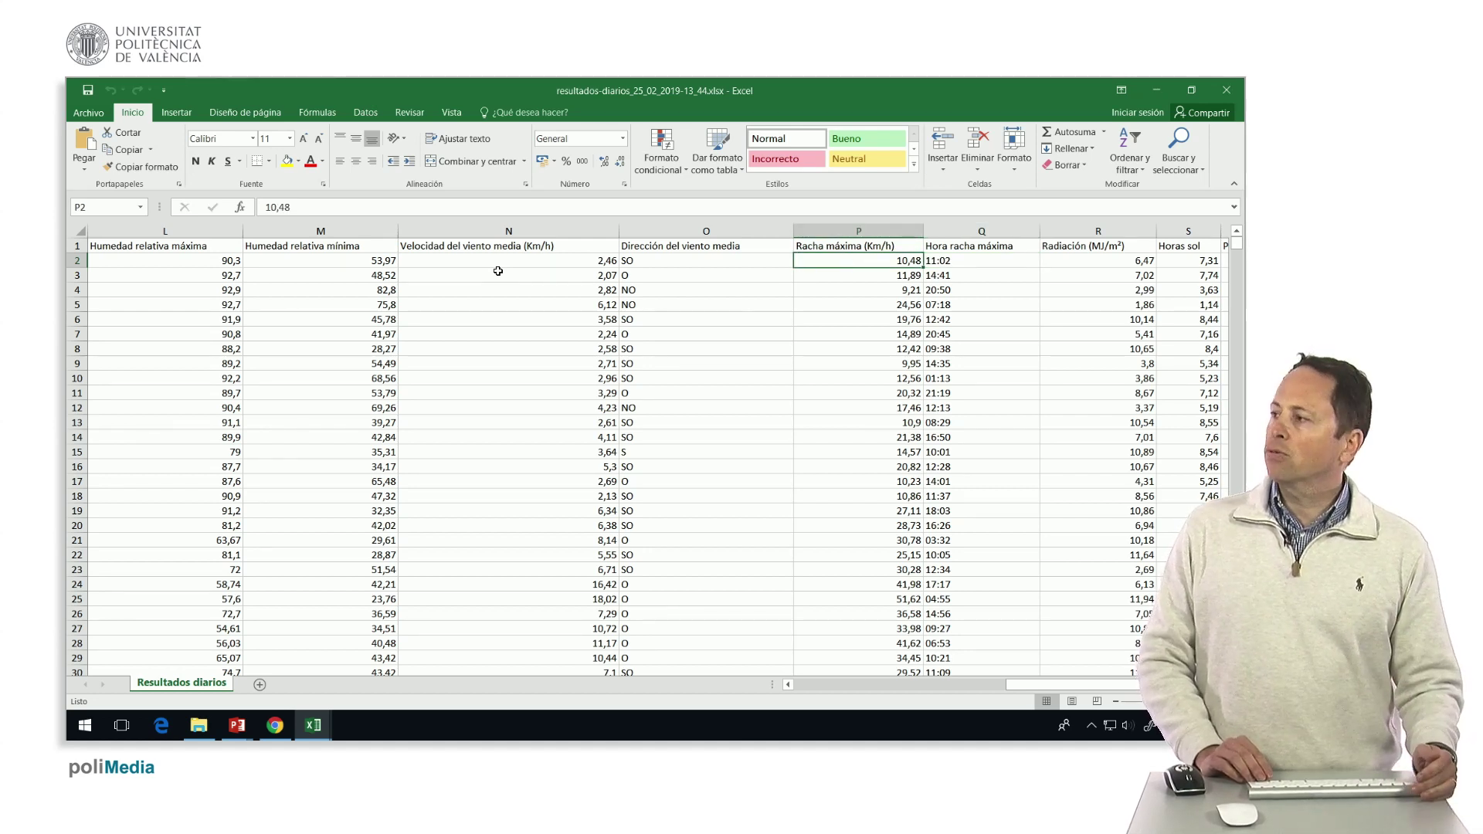
key("Down")
key("Down")
key("Down")
key("Right")
key("Right")
key("Right")
key("Right")
key("Right")
key("Right")
key("Right")
key("Right")
key("Right")
key("Up")
key("Up")
key("Up")
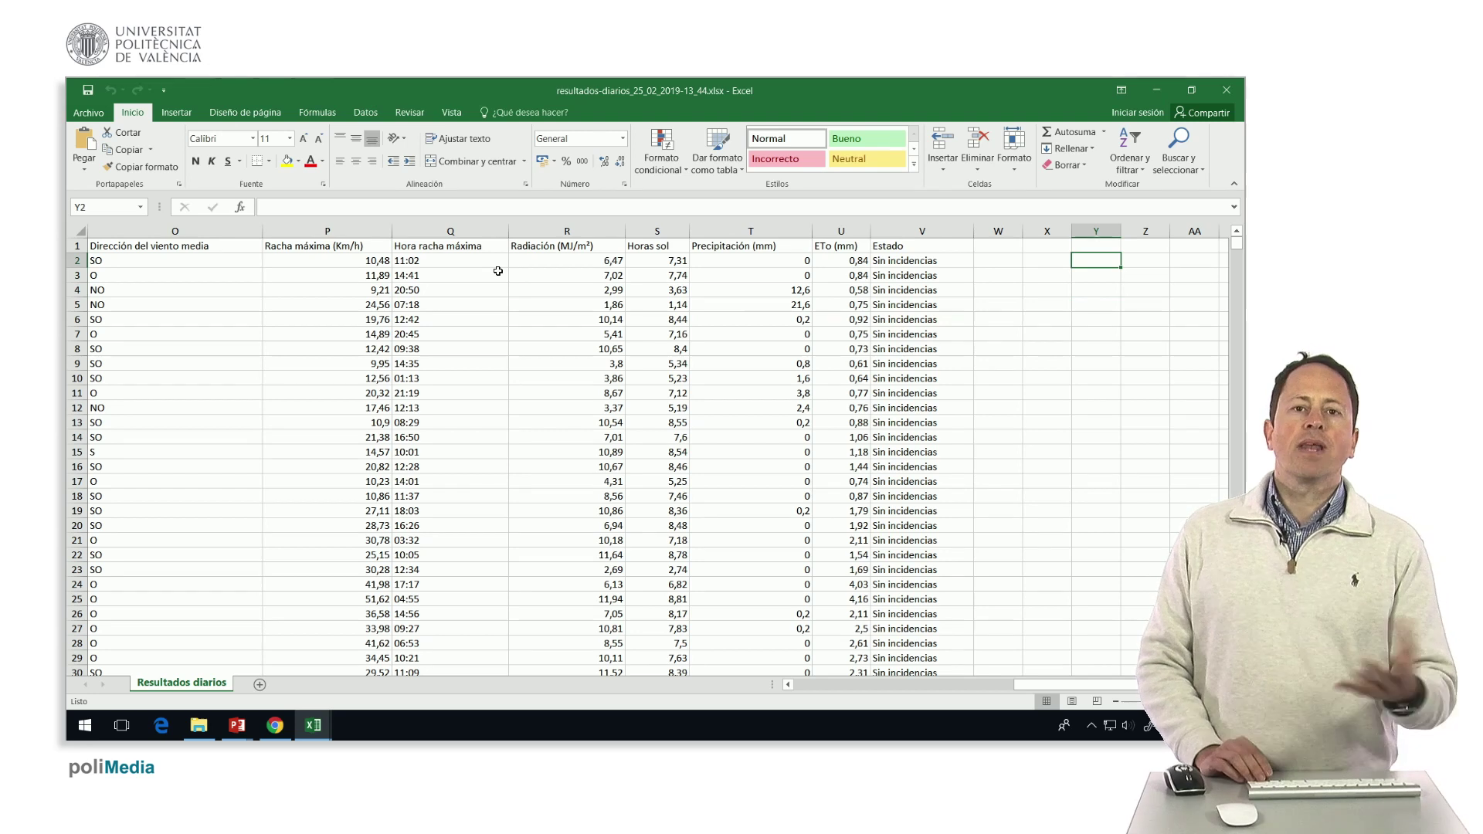
key("Up")
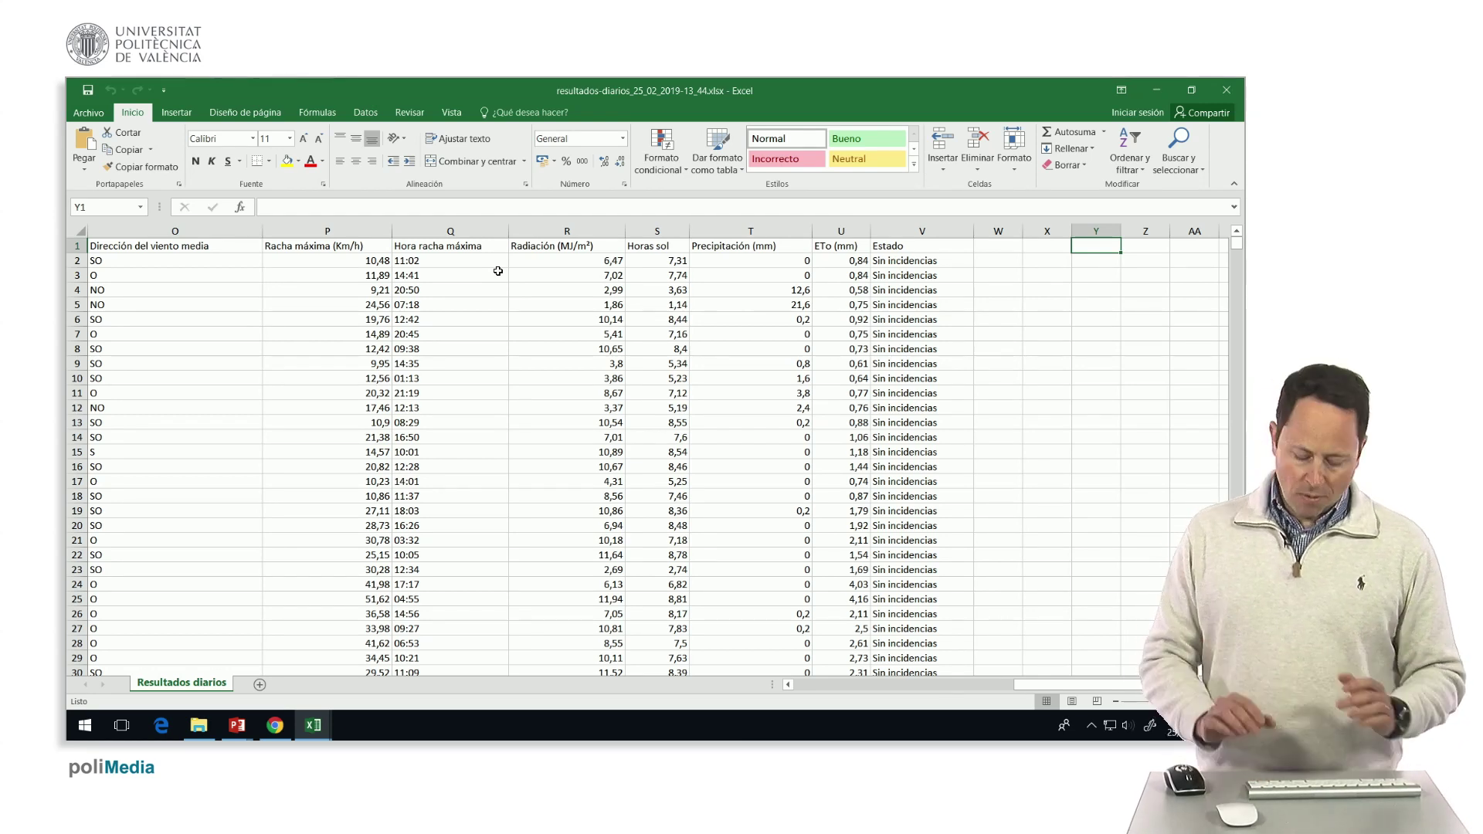
- Enter the years 2009 and 2010 in cells X6 and Y6
key("Down")
key("Down")
key("Down")
key("Down")
key("Right")
key("Right")
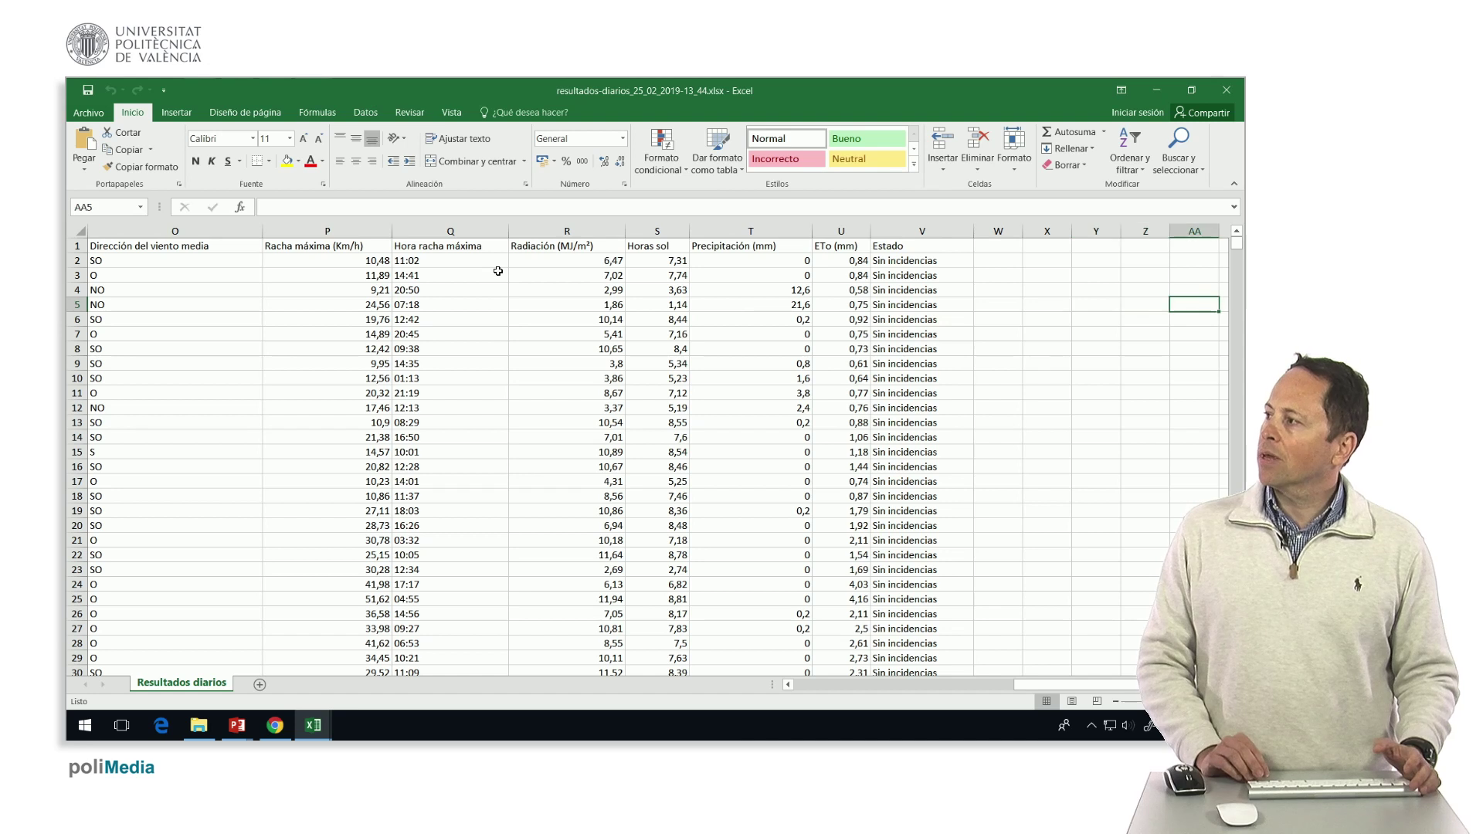
key("Right")
key("Right")
key("Left")
key("Left")
key("Left")
key("Down")
key("Down")
key("Left")
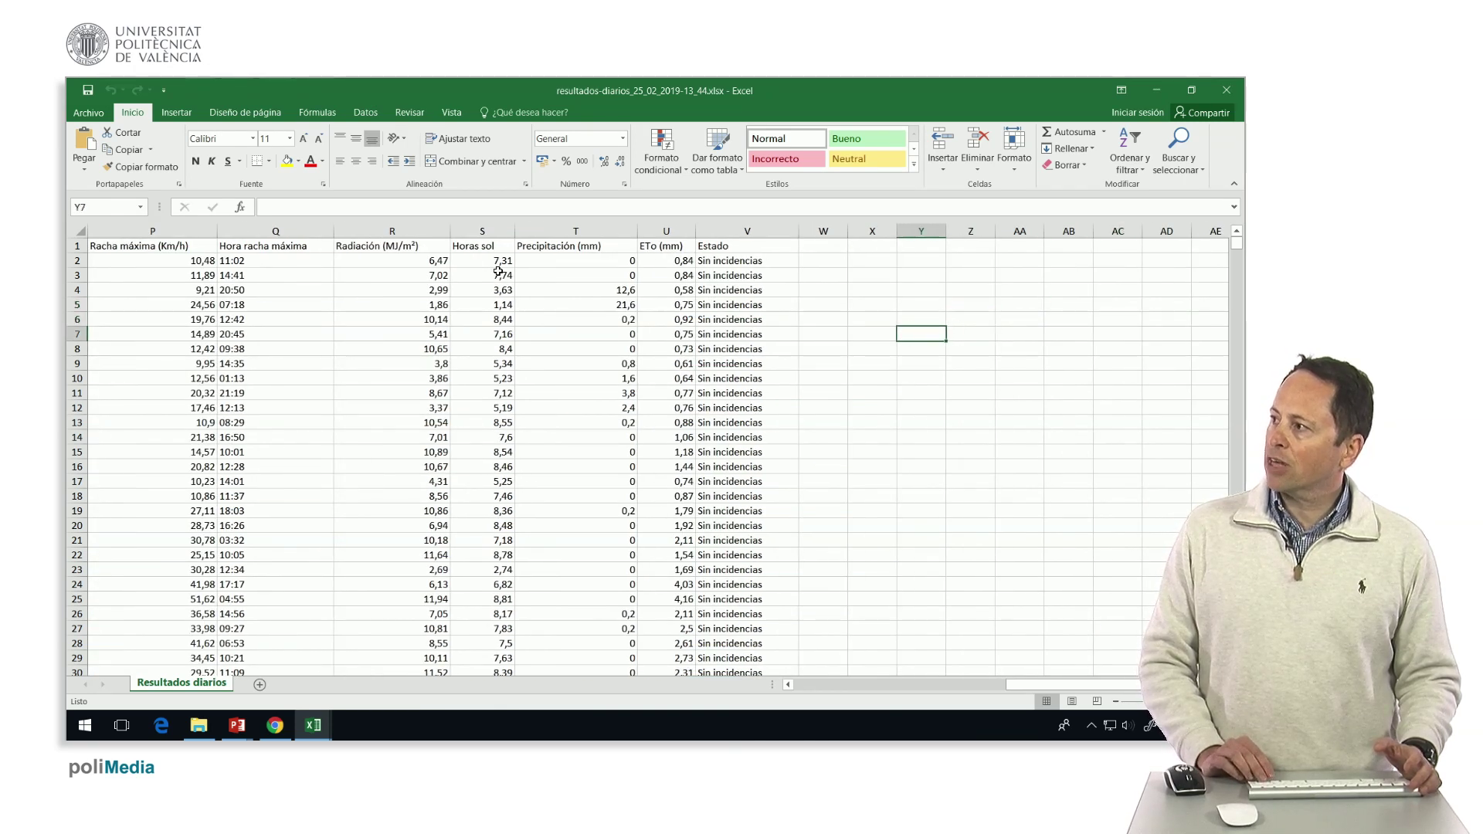
key("Up")
key("Left")
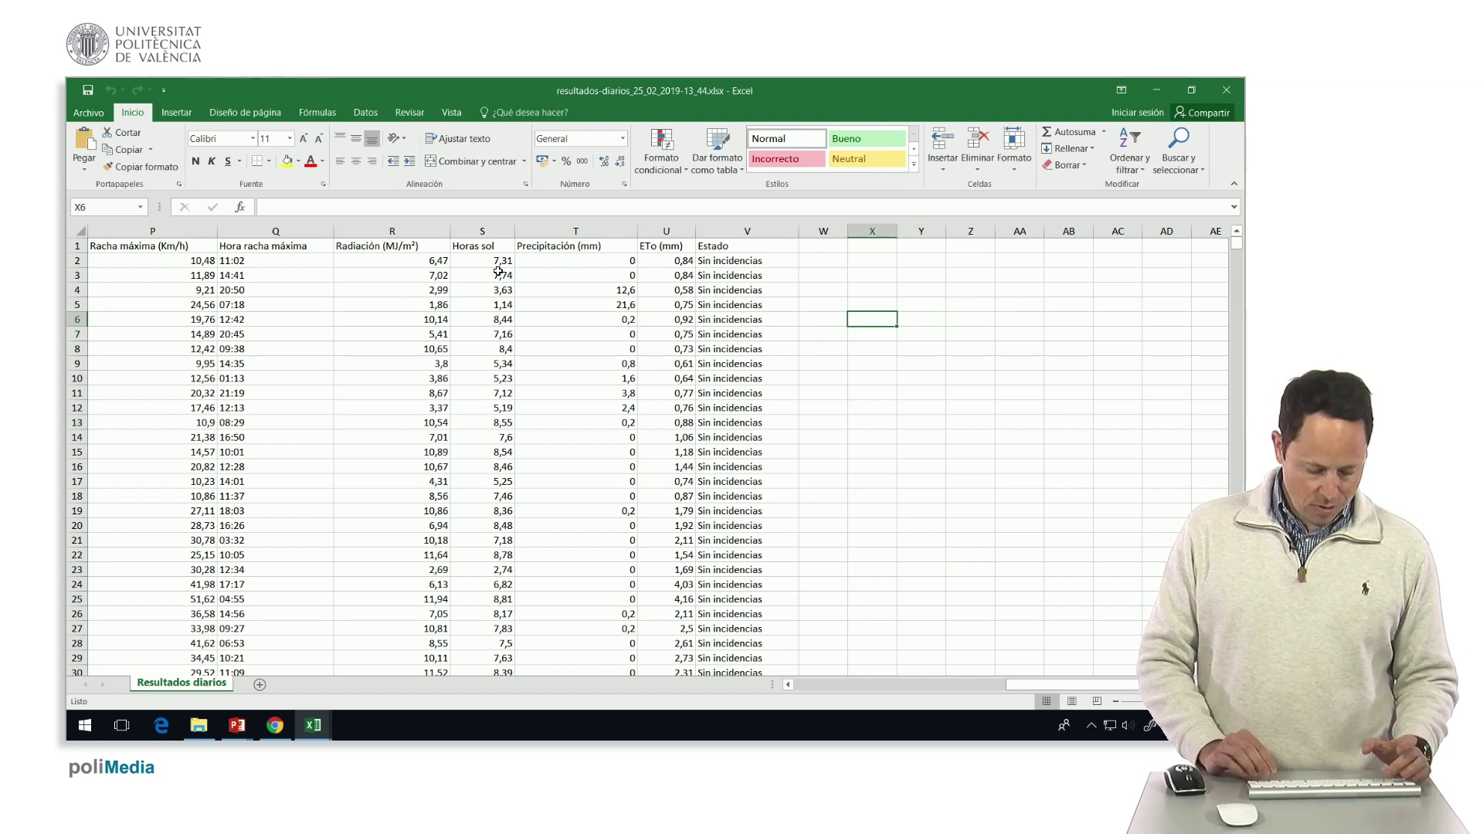
type("2009")
key("Tab")
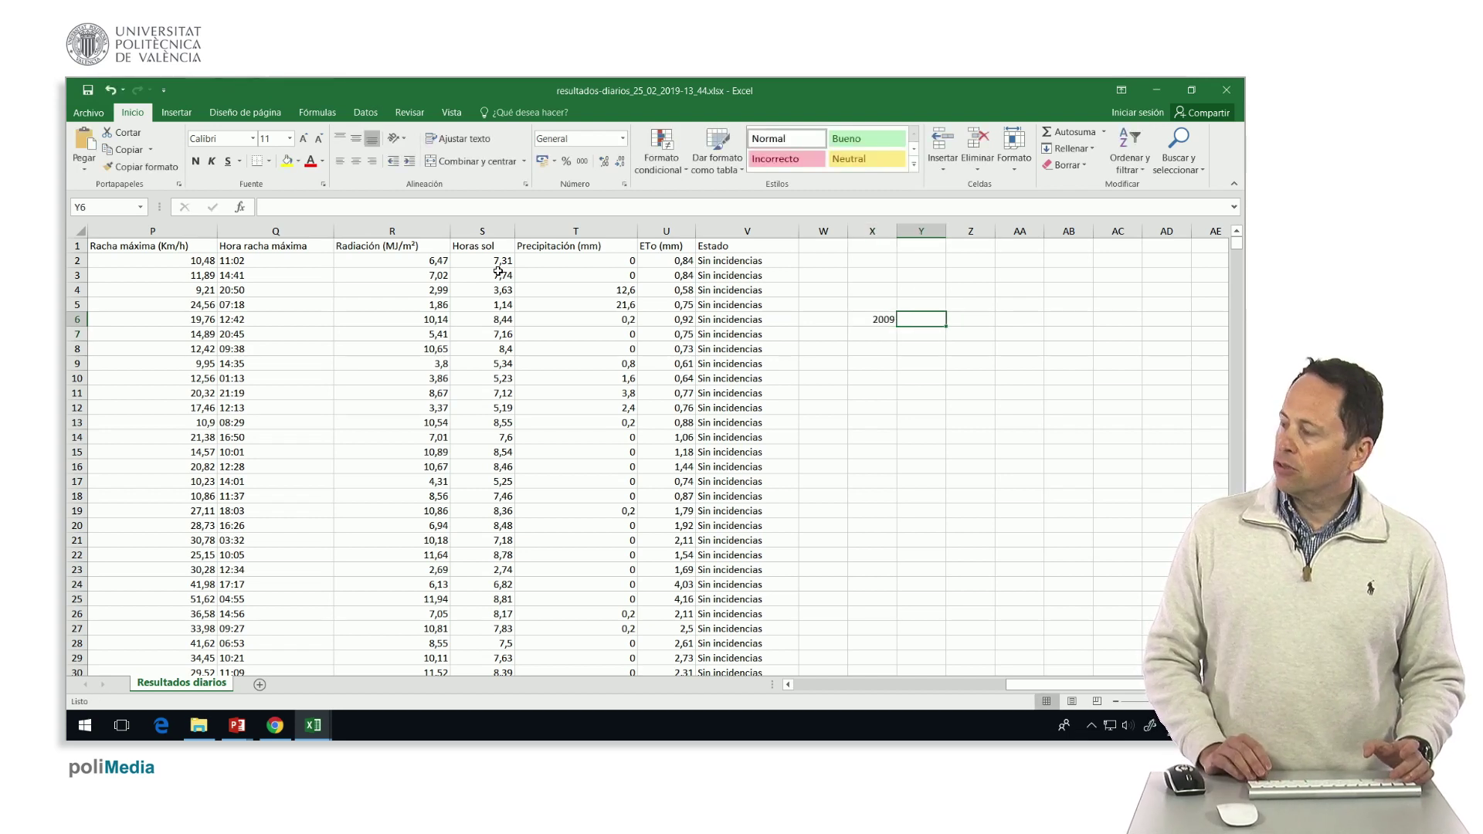
type("2010")
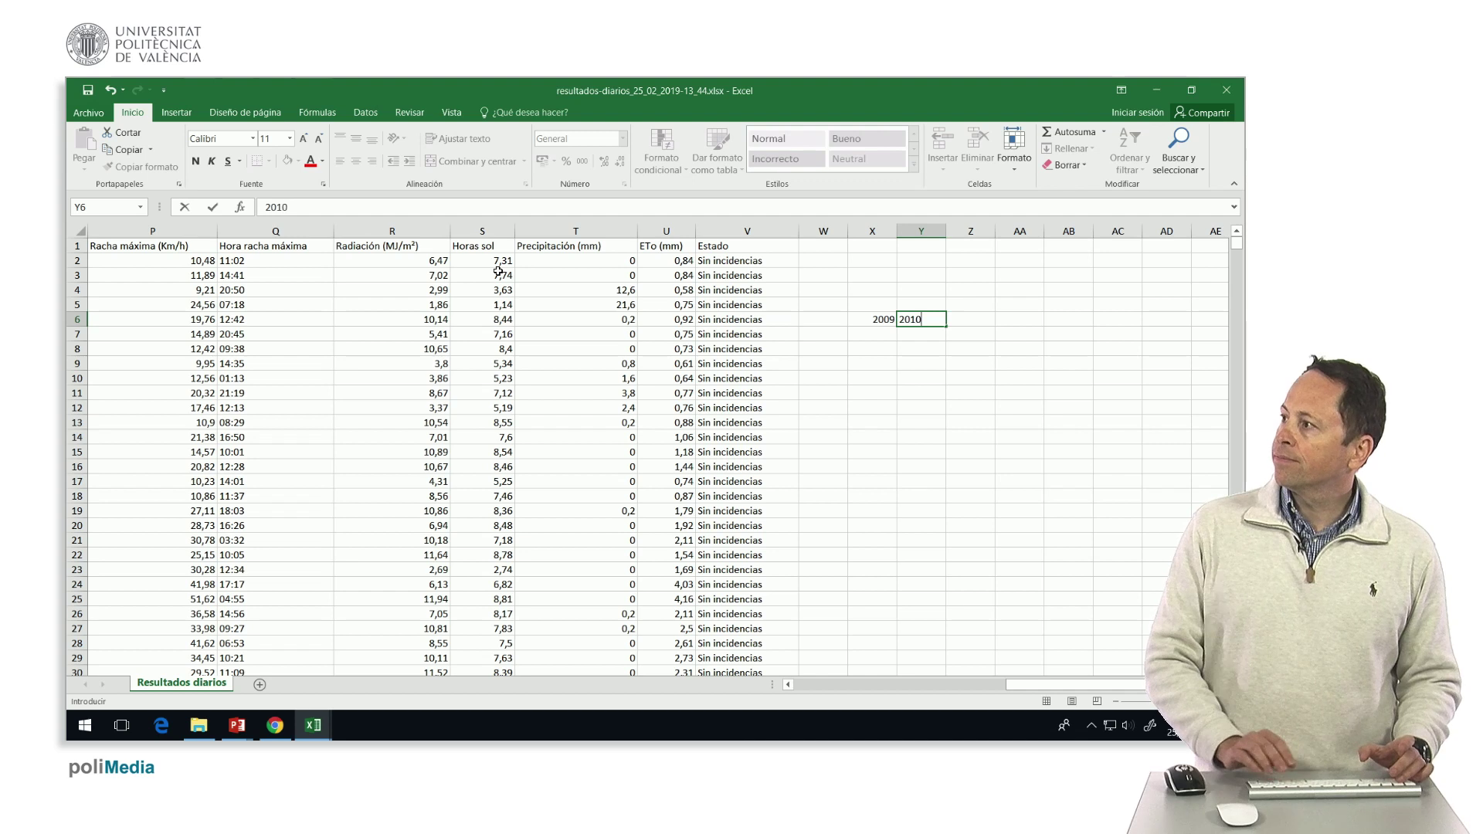
key("Tab")
- Extend the year series across row 6 through 2017 in AF6
key("Left")
key("Left")
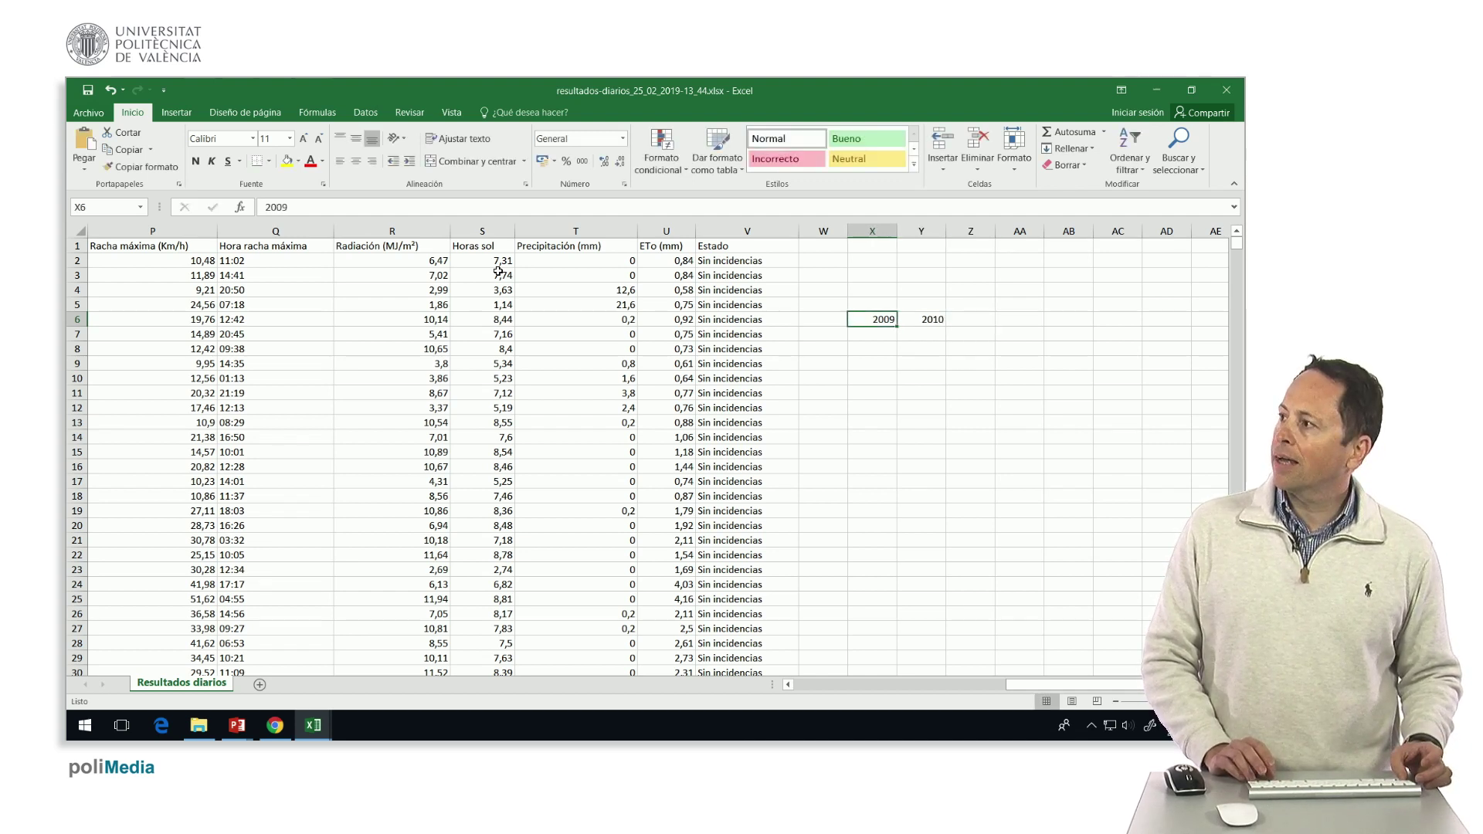
key("shift+Right")
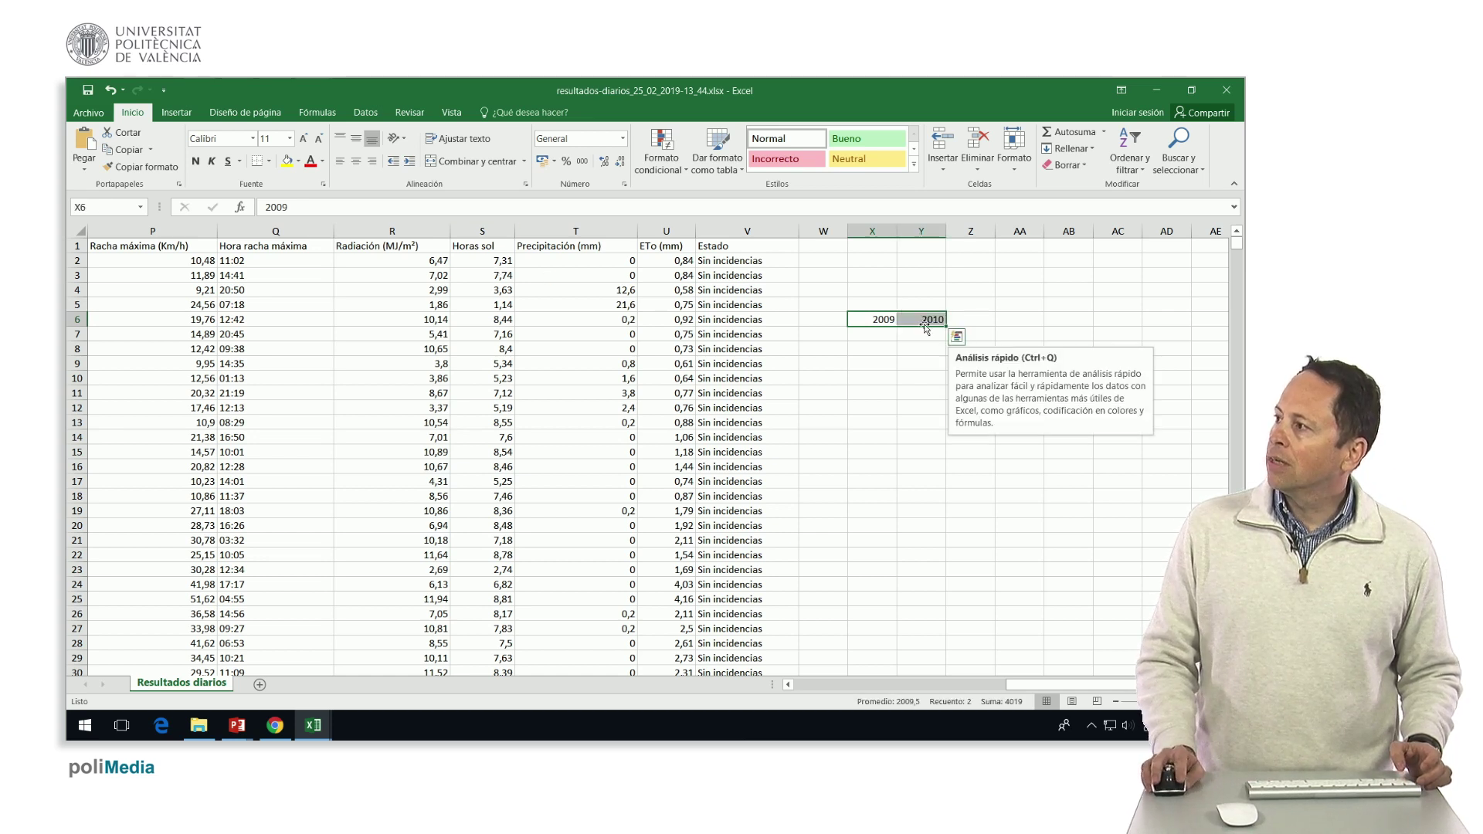
mouse_move(946, 324)
left_mouse_down()
mouse_move(1103, 338)
mouse_move(713, 308)
left_mouse_up()
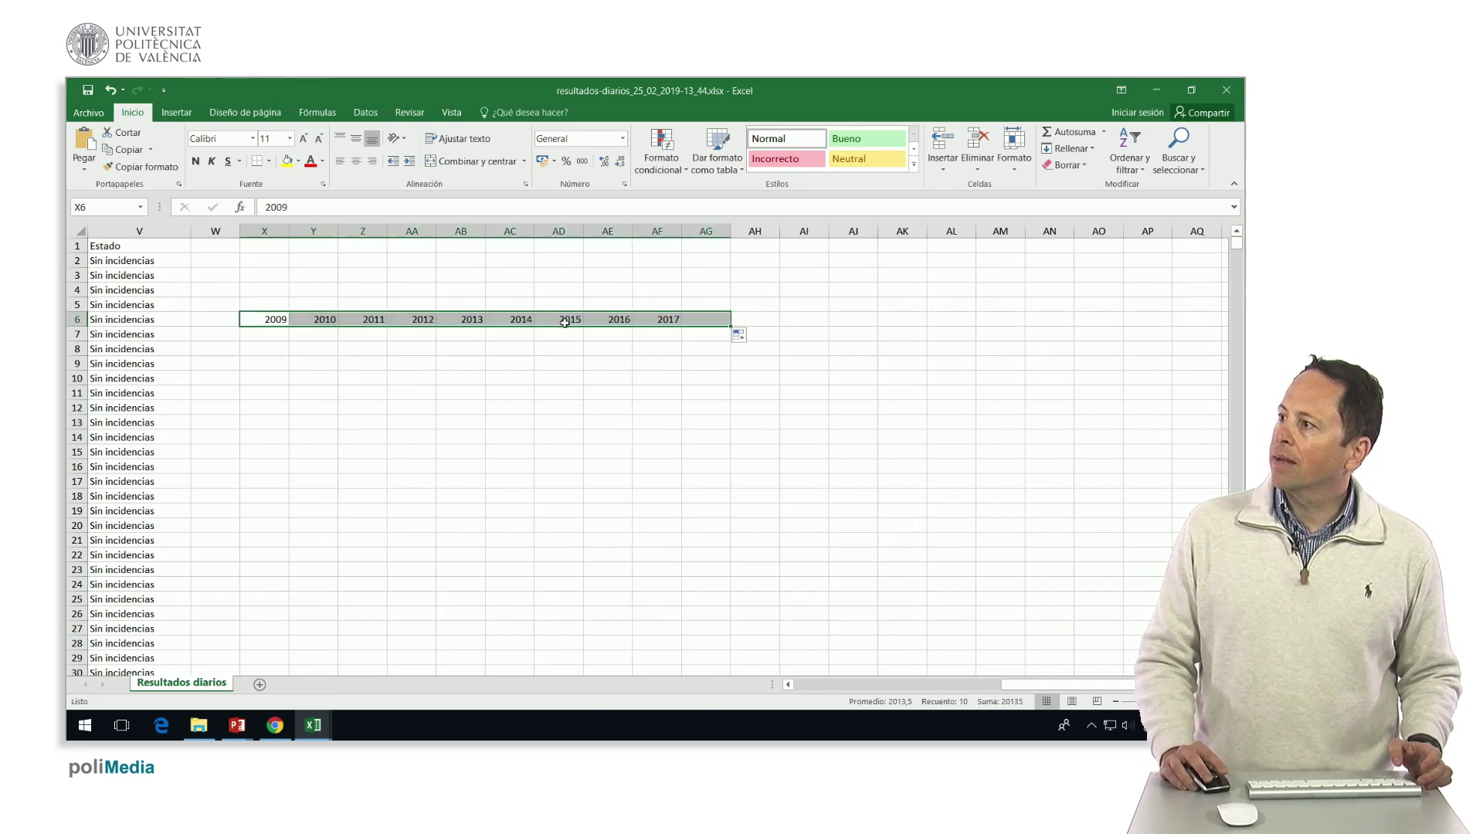
key("Left")
key("Left")
key("Left")
key("Left")
key("Left")
key("Left")
key("Left")
key("Left")
key("Left")
key("Left")
key("Left")
key("Left")
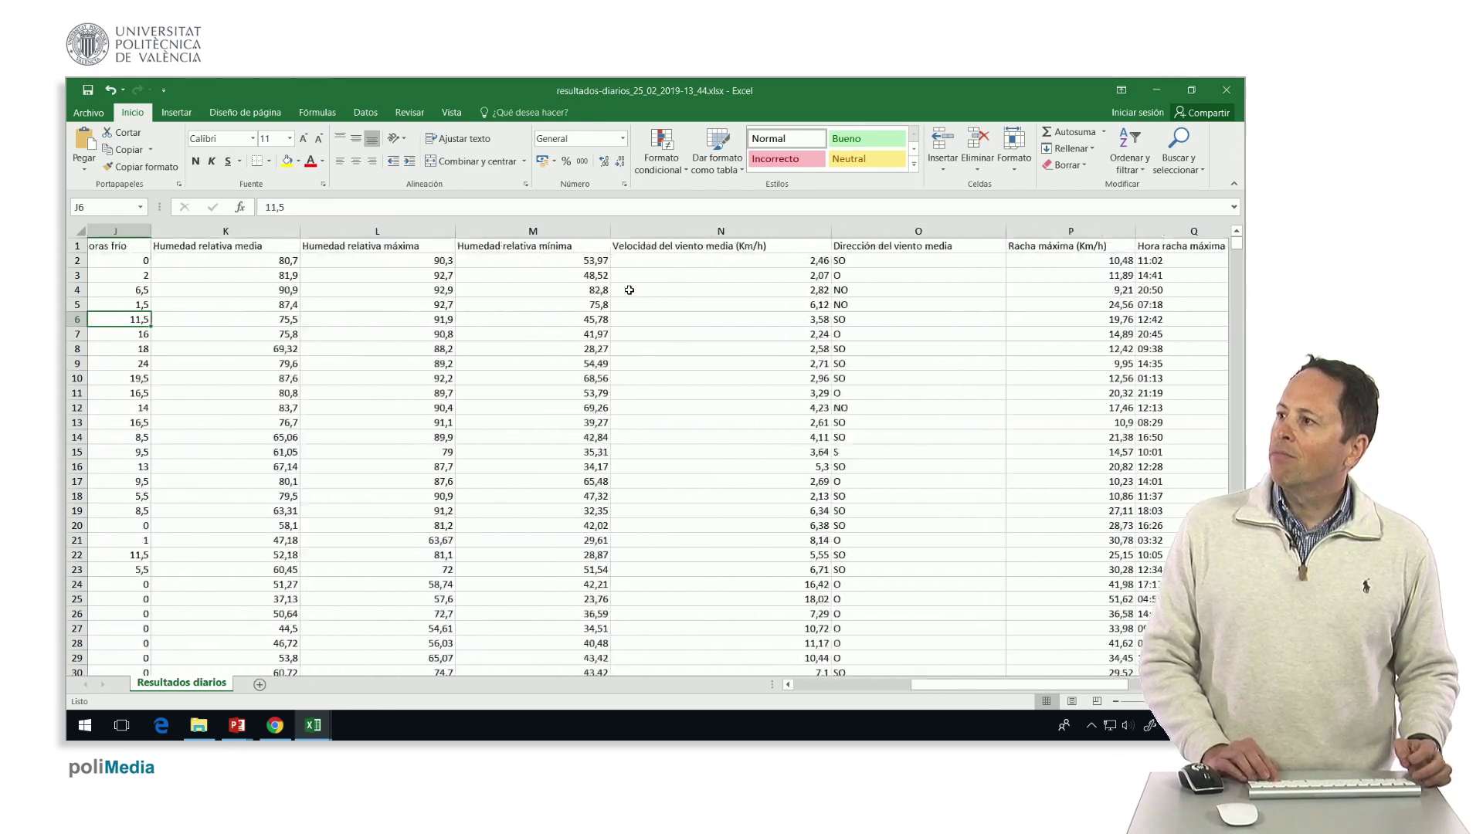
key("Left")
key("Left")
key("Left")
key("Left")
key("Left")
key("Left")
key("Left")
key("Left")
key("Left")
key("Right")
key("Right")
key("Right")
key("Up")
key("Up")
key("Up")
key("Up")
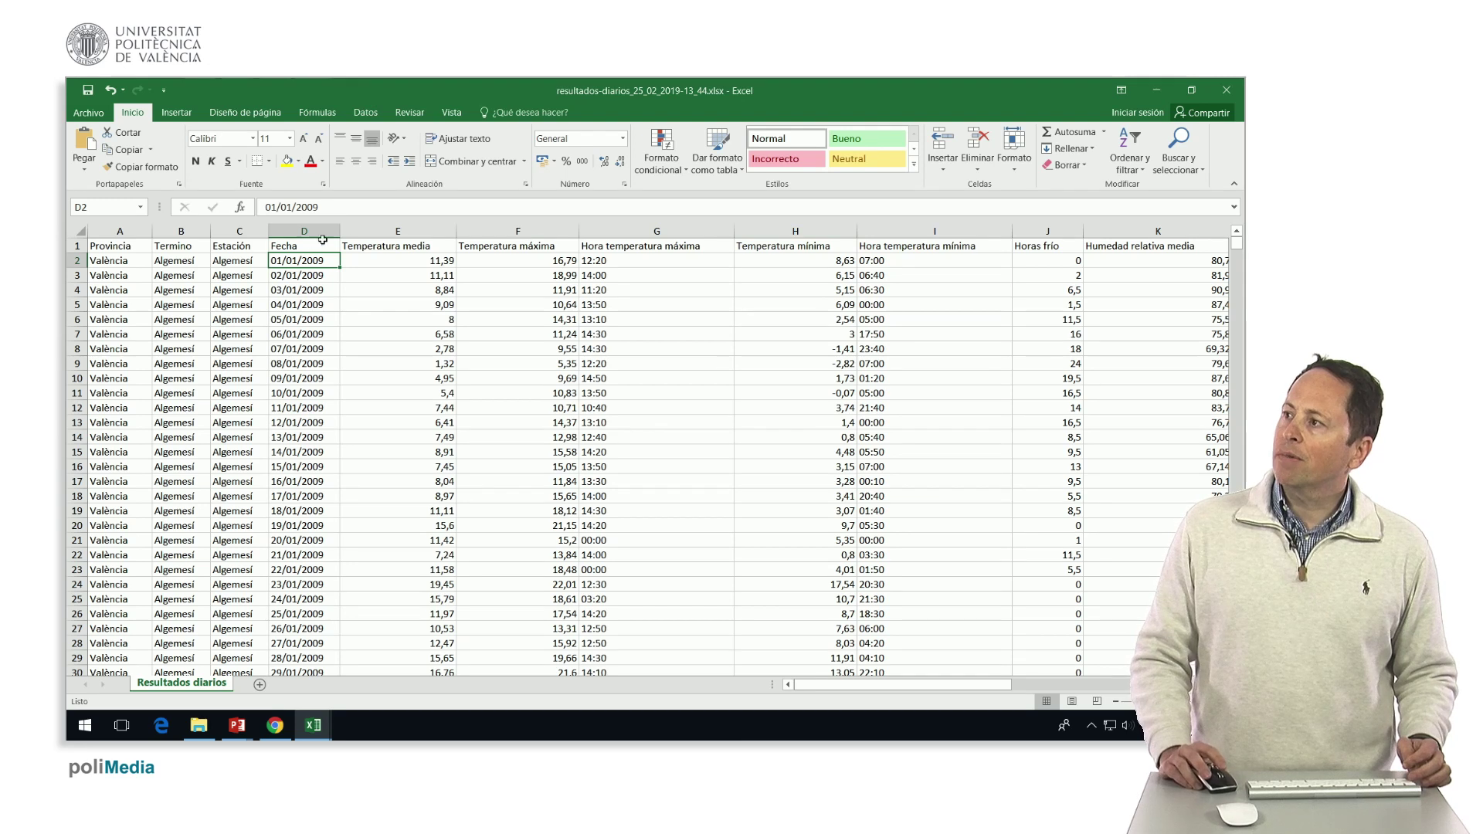
- Insert an empty column E before Temperatura media
left_click(360, 229)
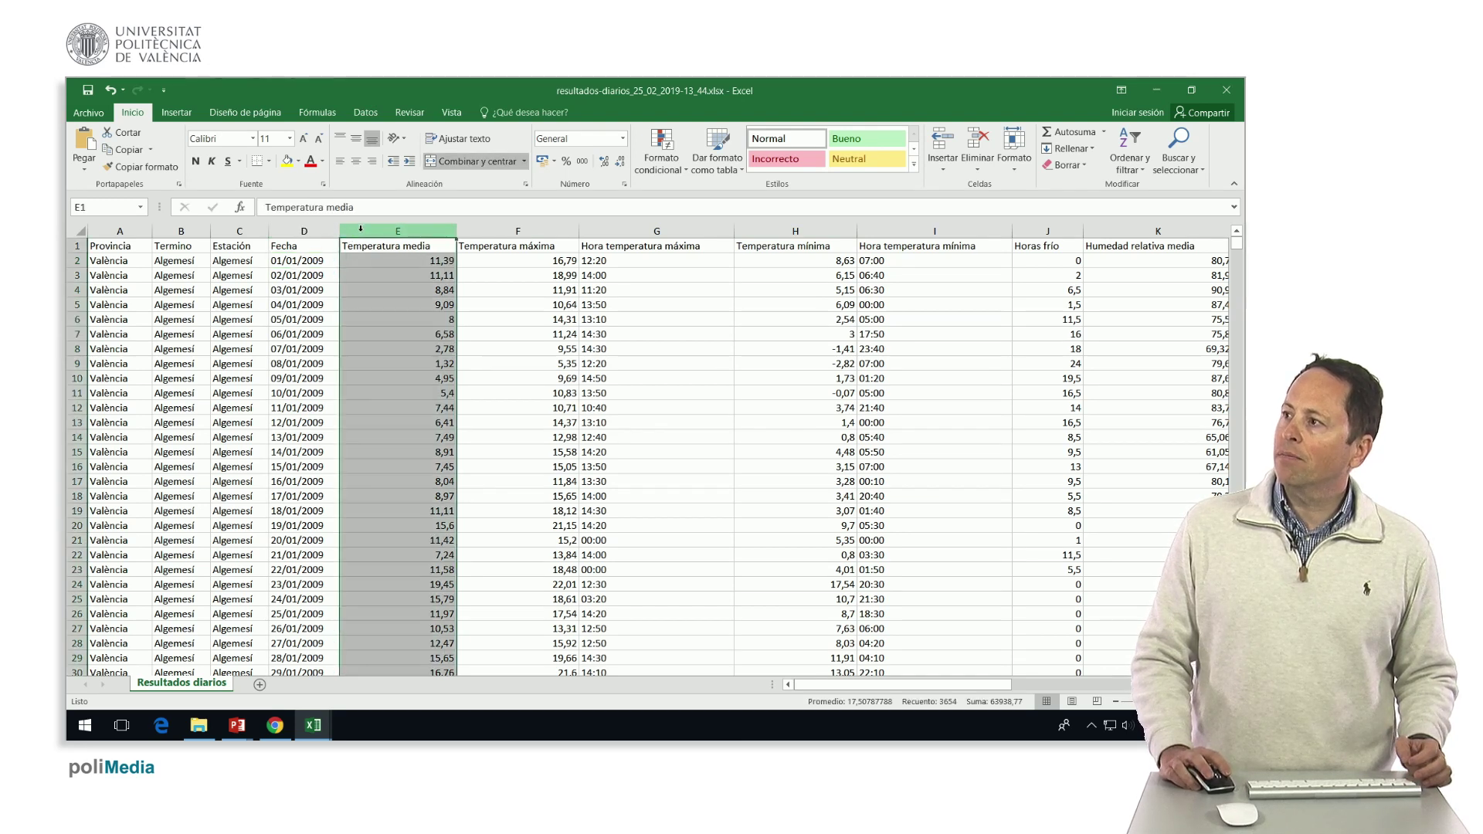
right_click(361, 229)
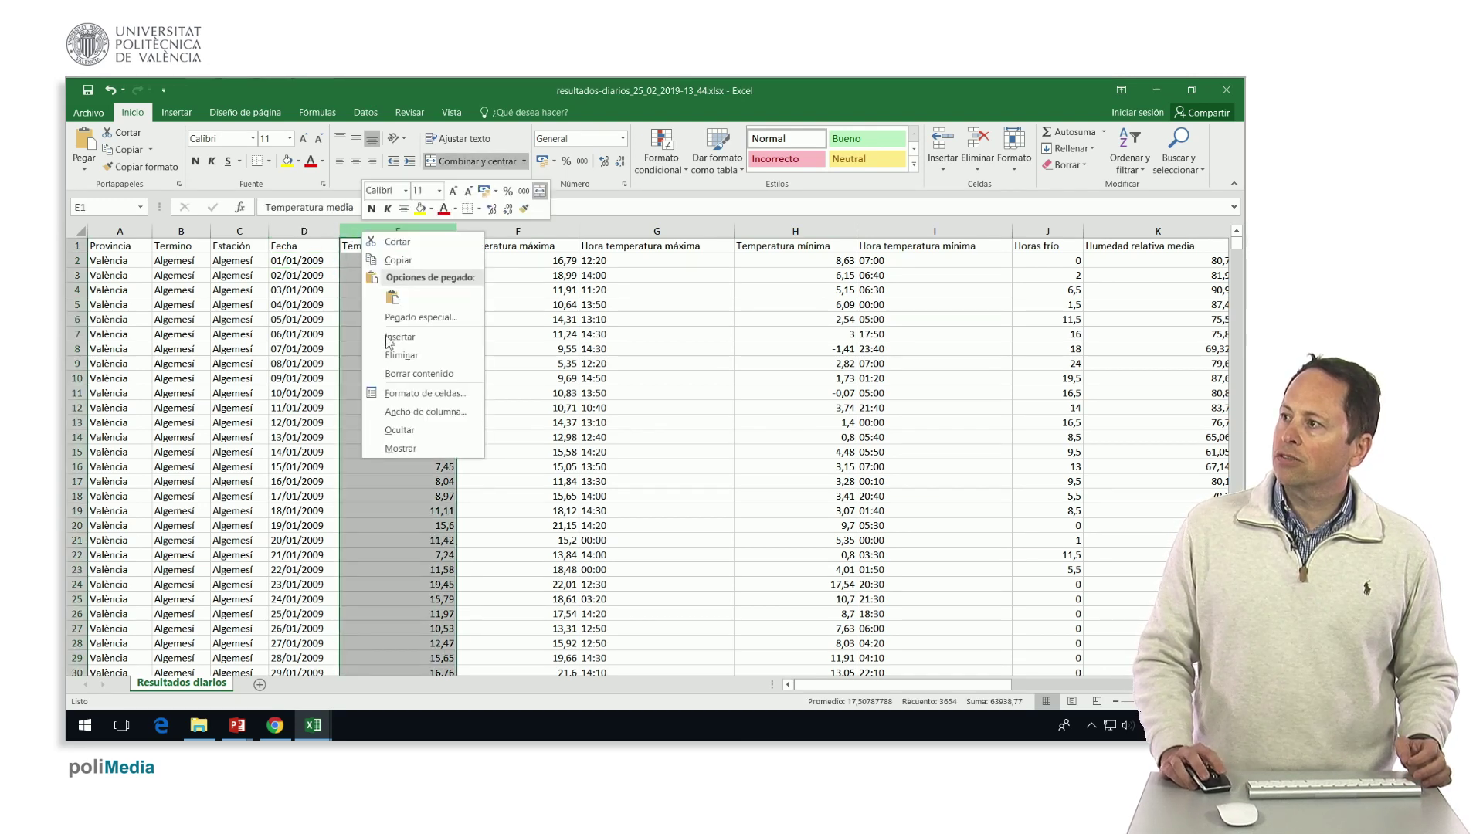
left_click(390, 340)
- Enter =AÑO(D2)&"-"&MES(D2) in E2 and head the column 'Año-mes'
left_click(366, 263)
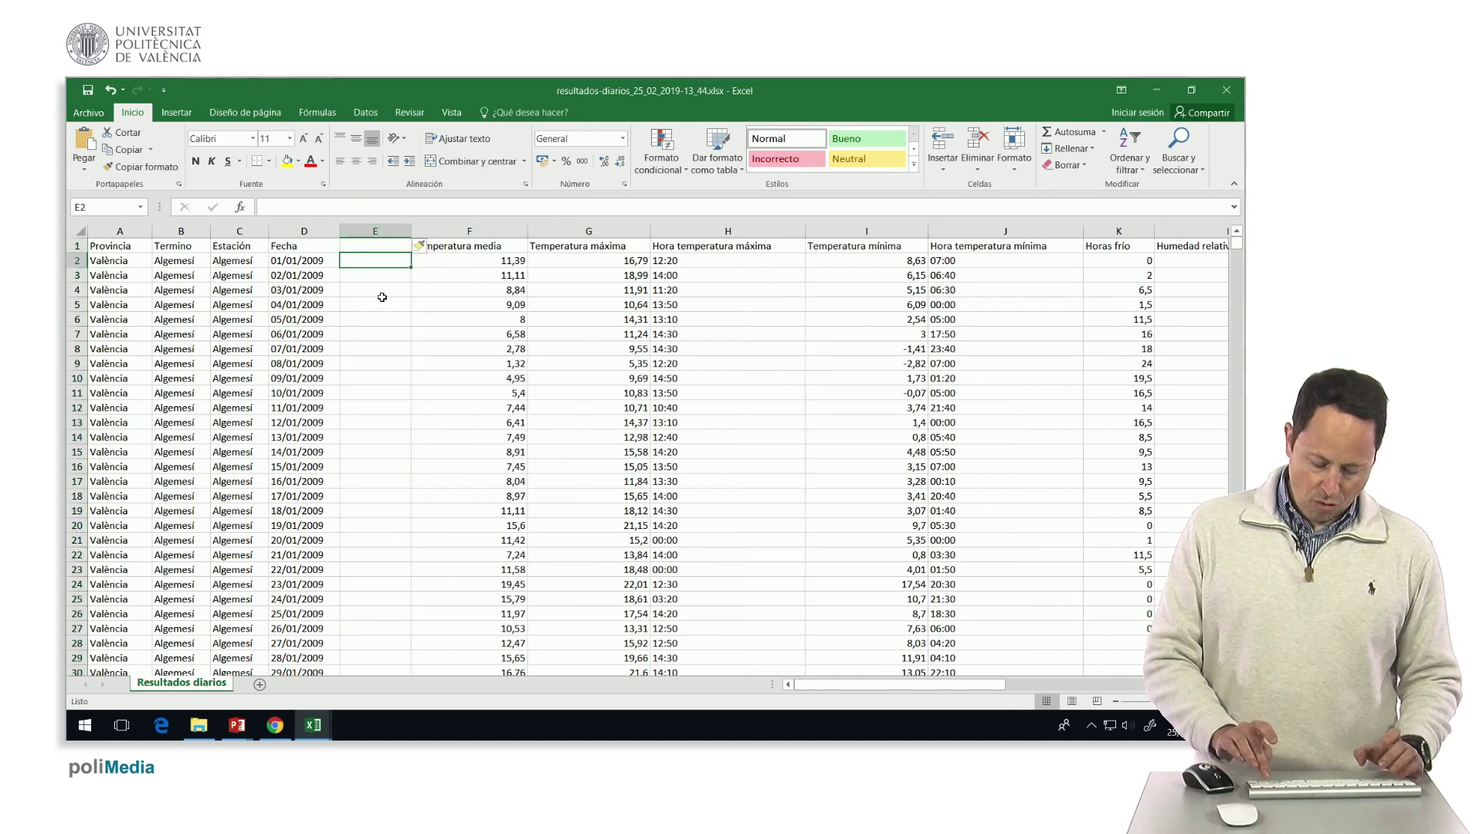
type("+añ")
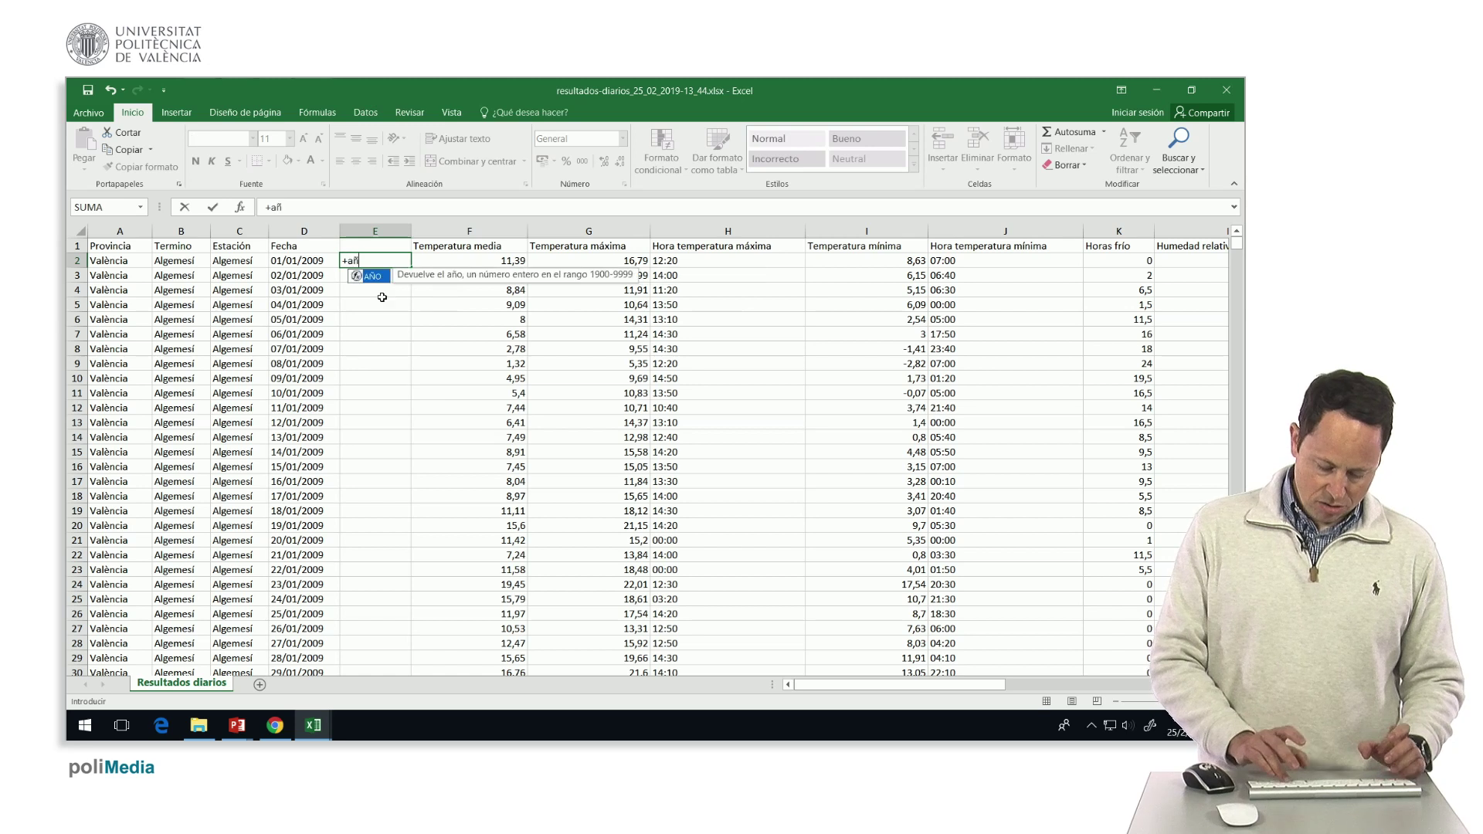
type("o(")
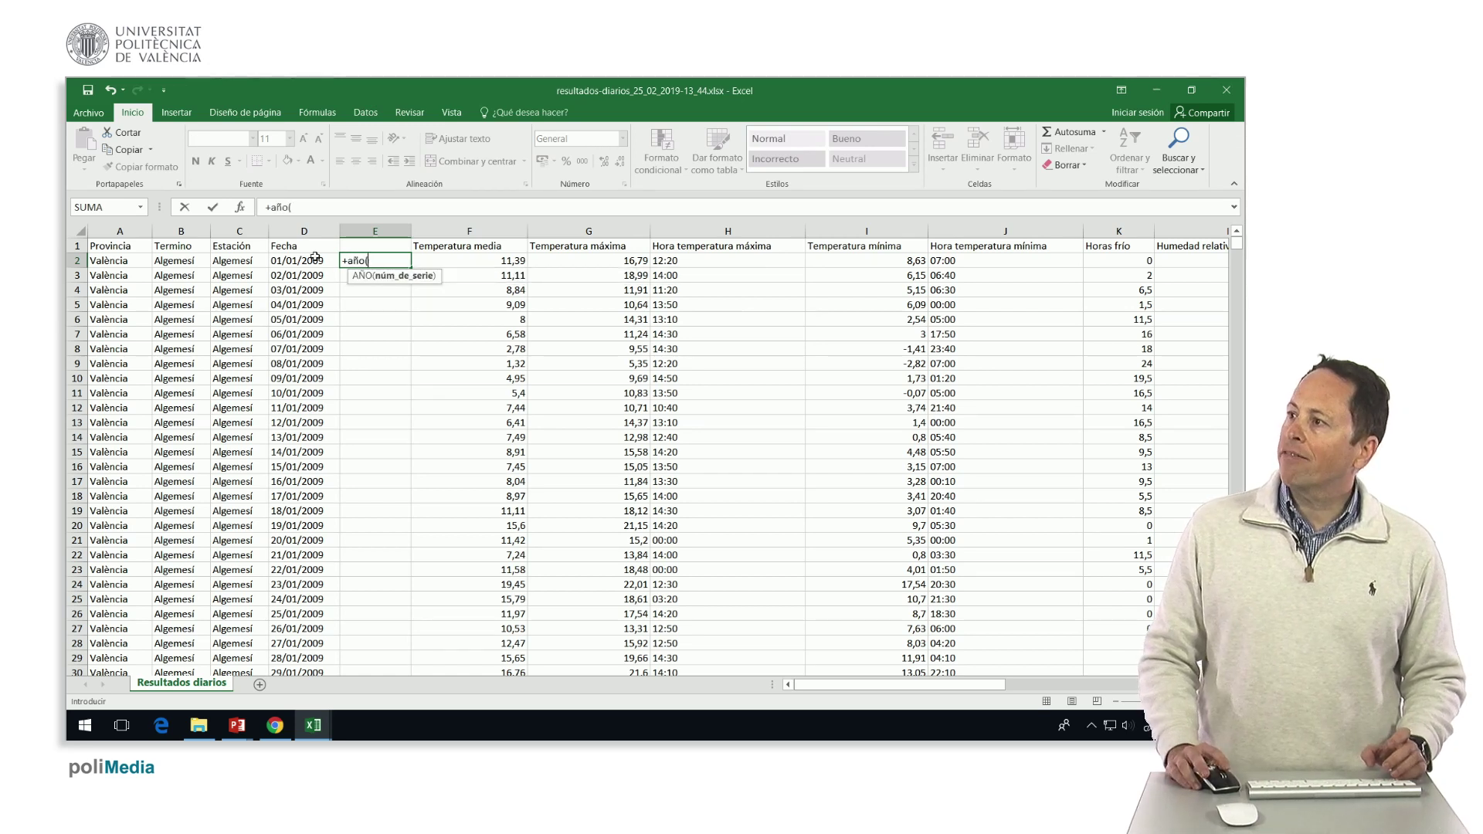
left_click(309, 259)
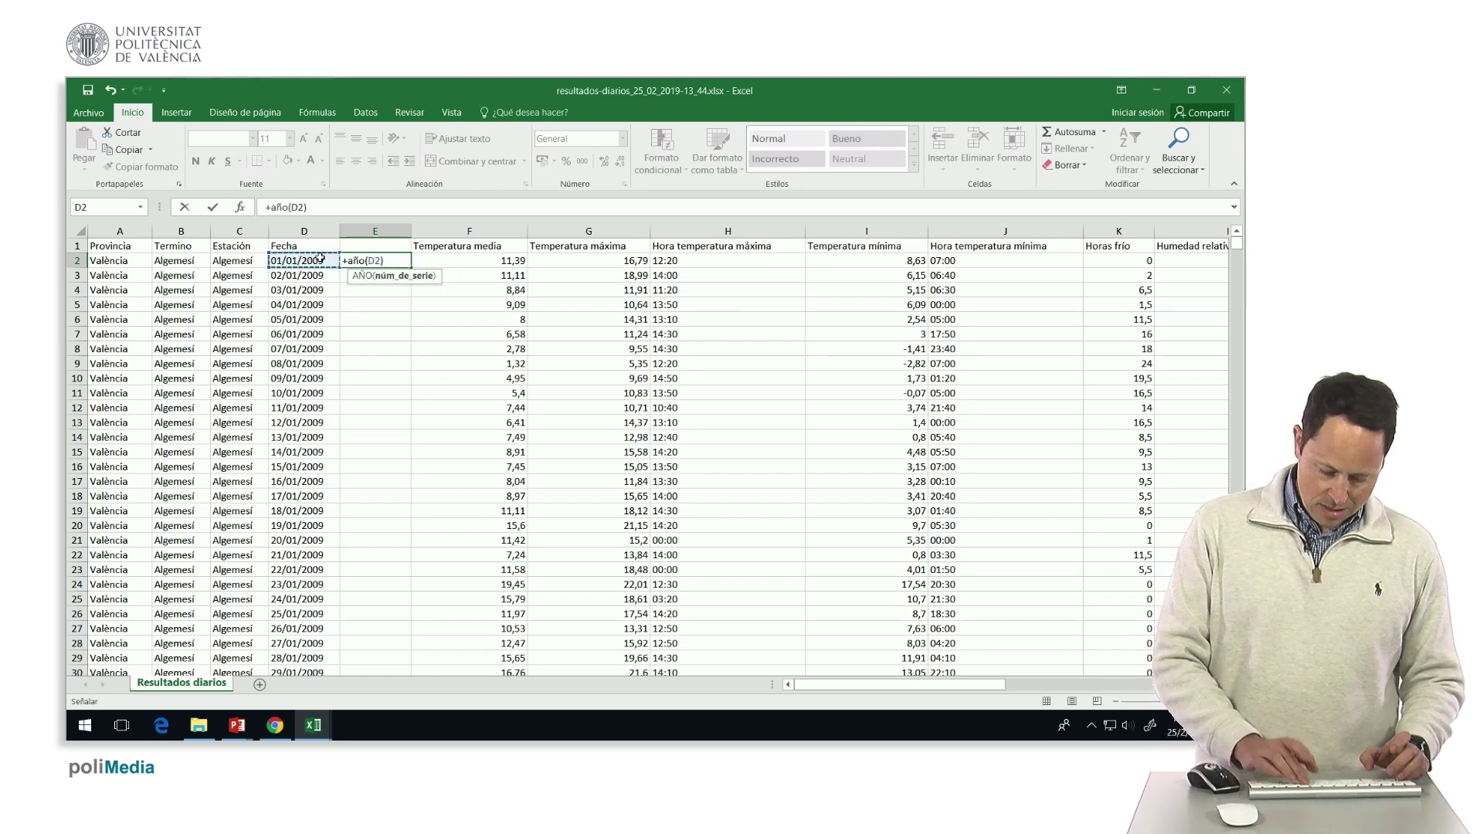
type("&\"-\"")
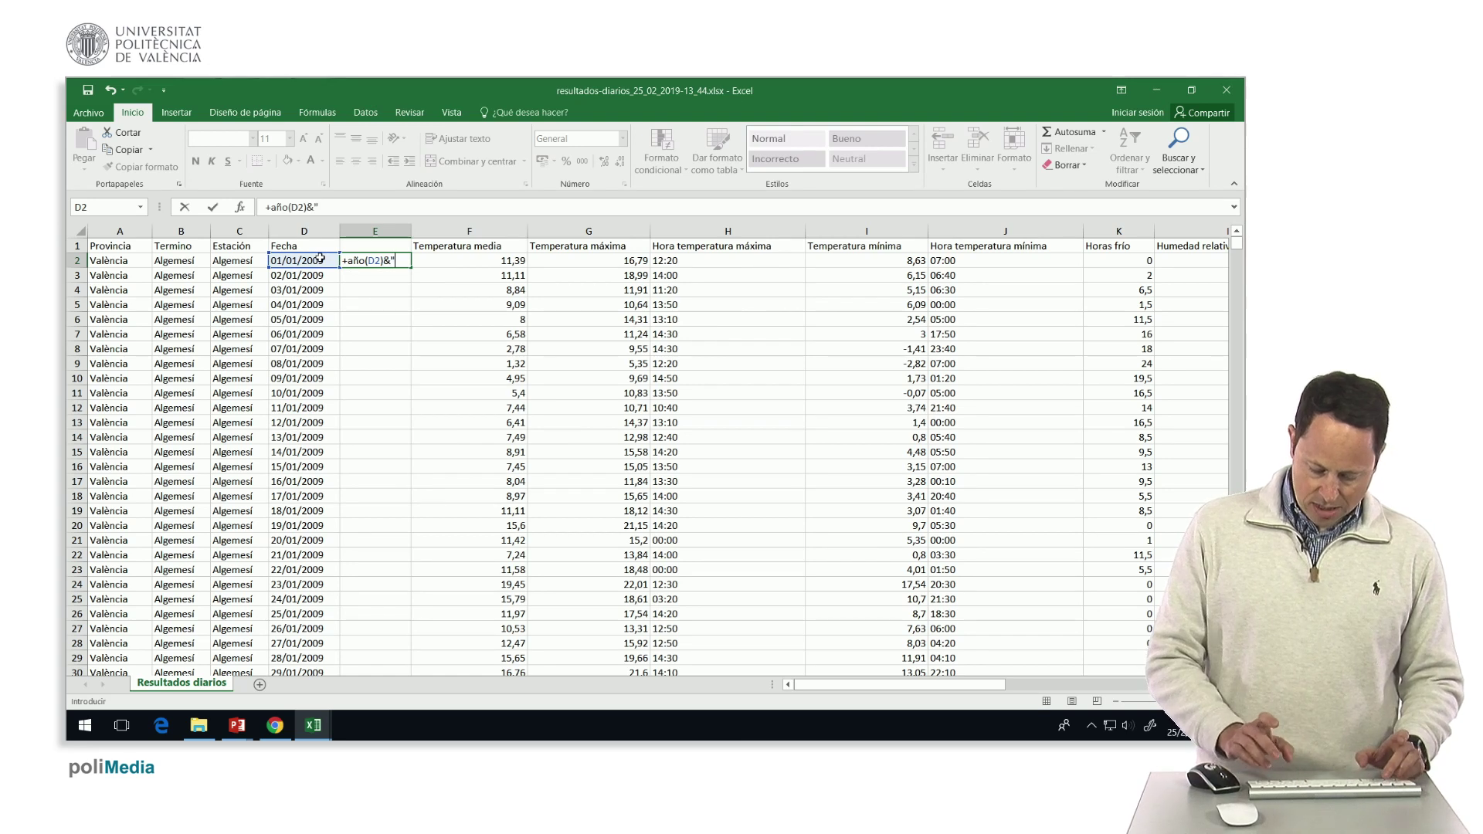
type("&mes(")
left_click(287, 261)
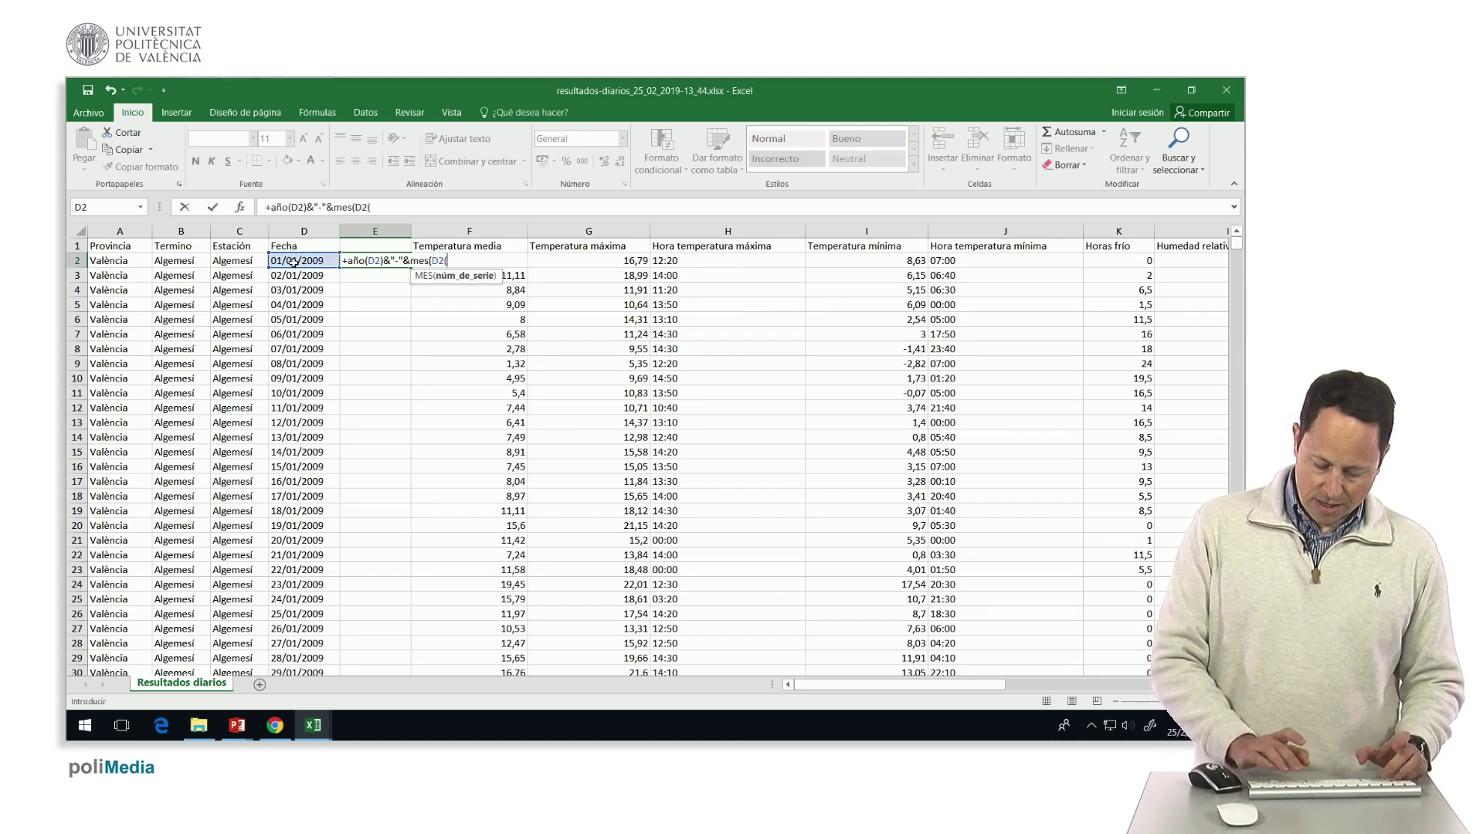
key("Return")
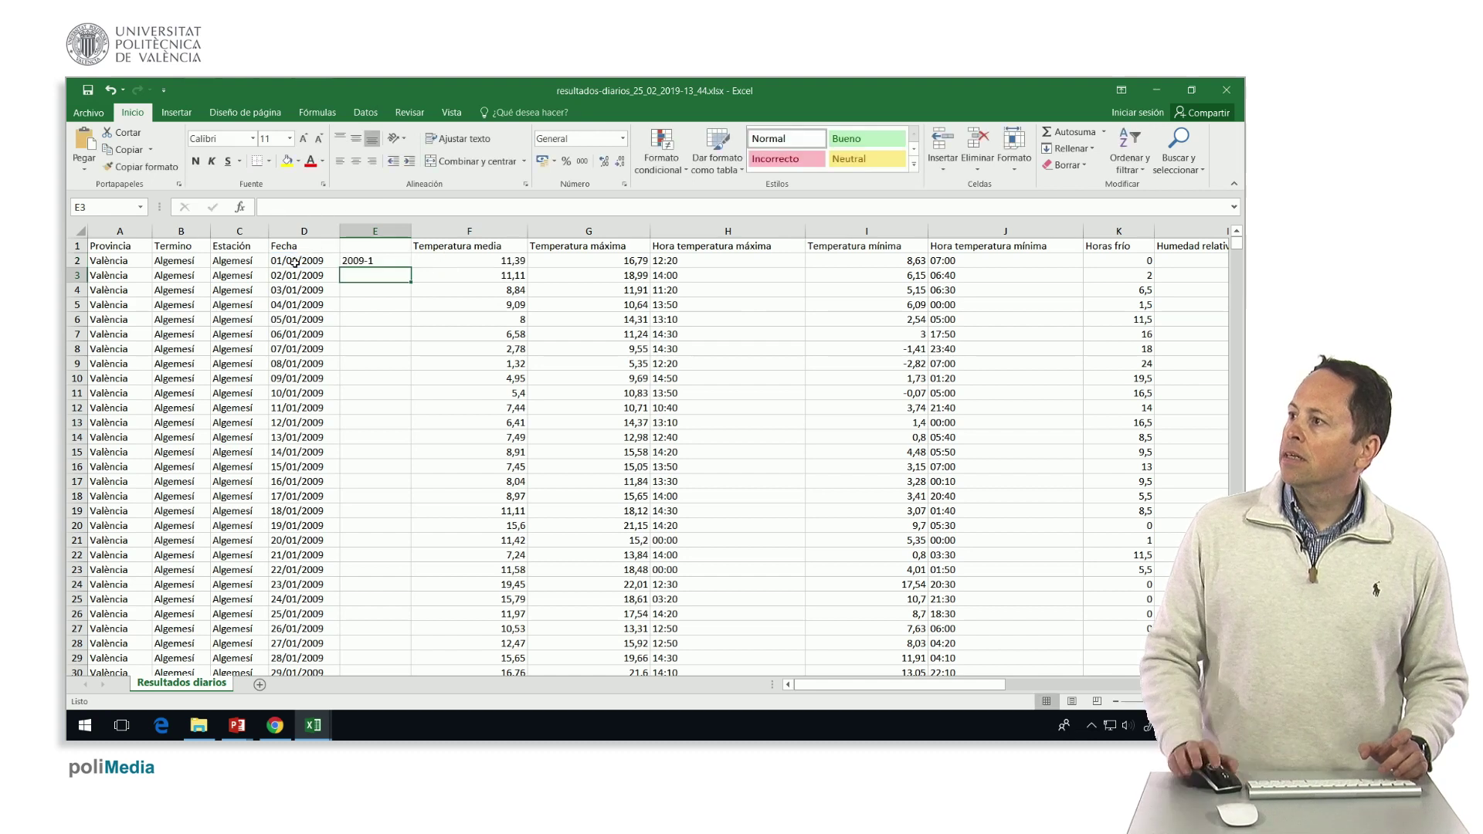
left_click(351, 248)
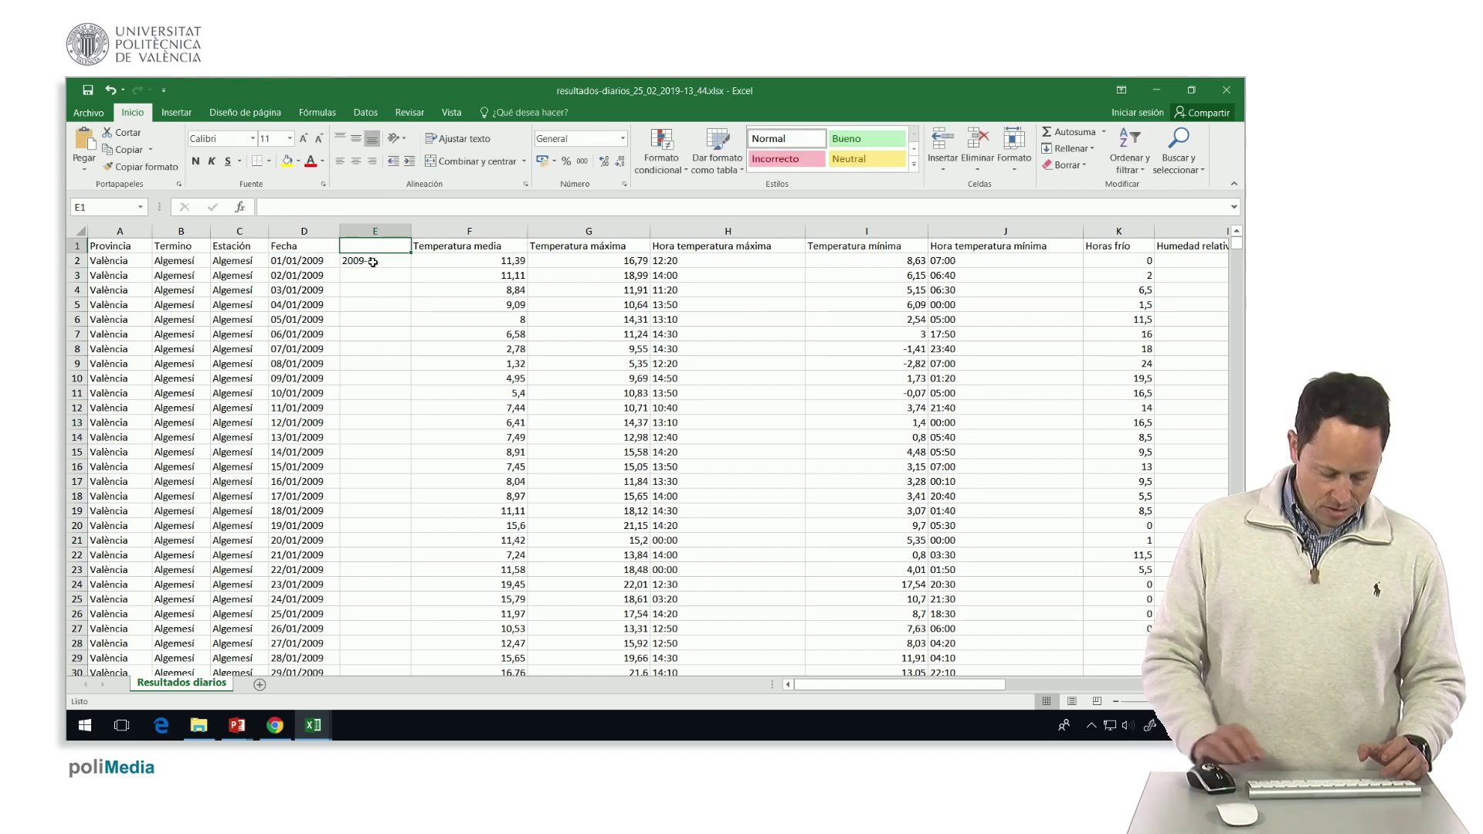
type("Año-m")
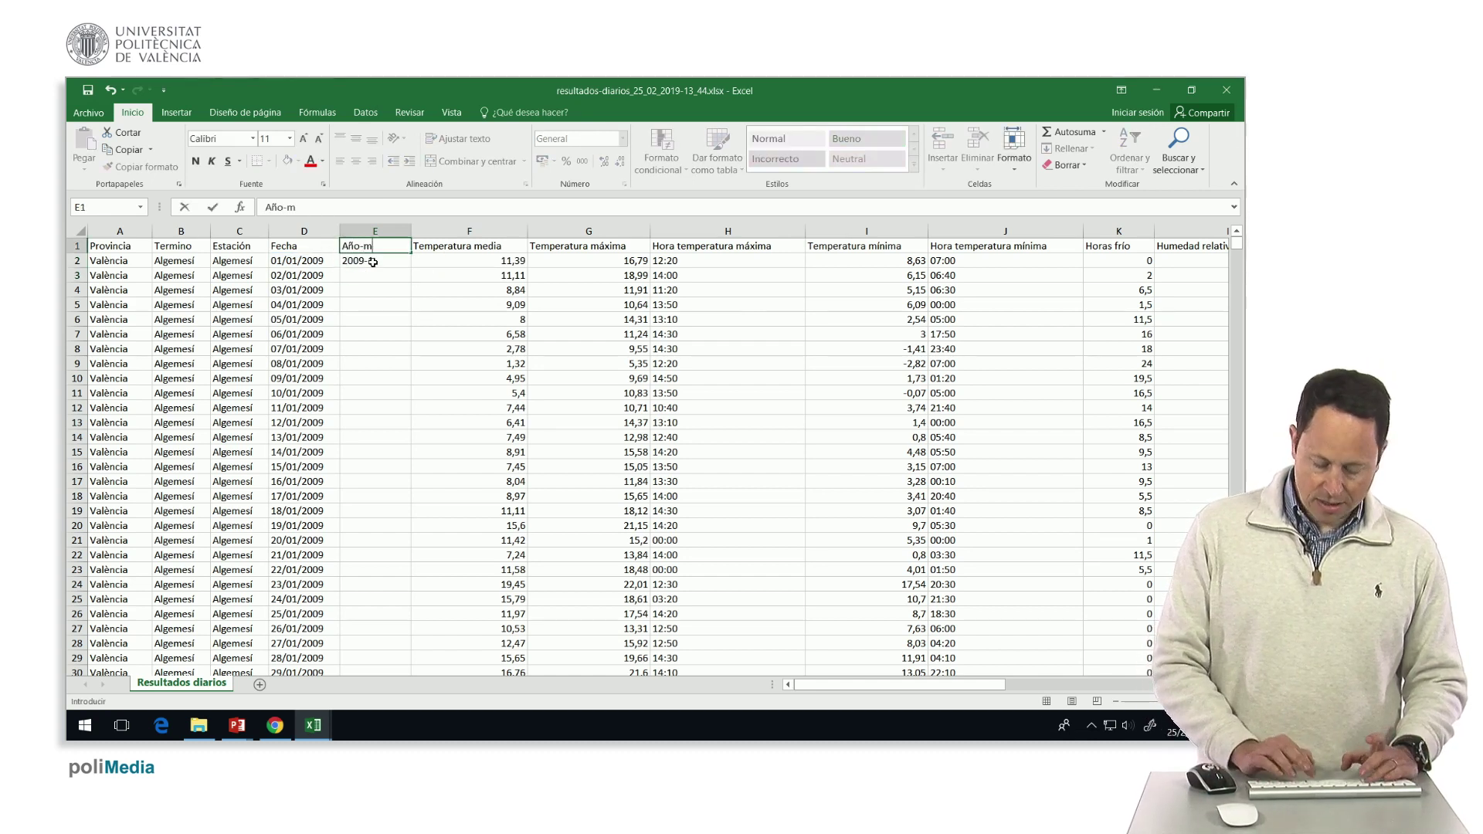
left_click(373, 262)
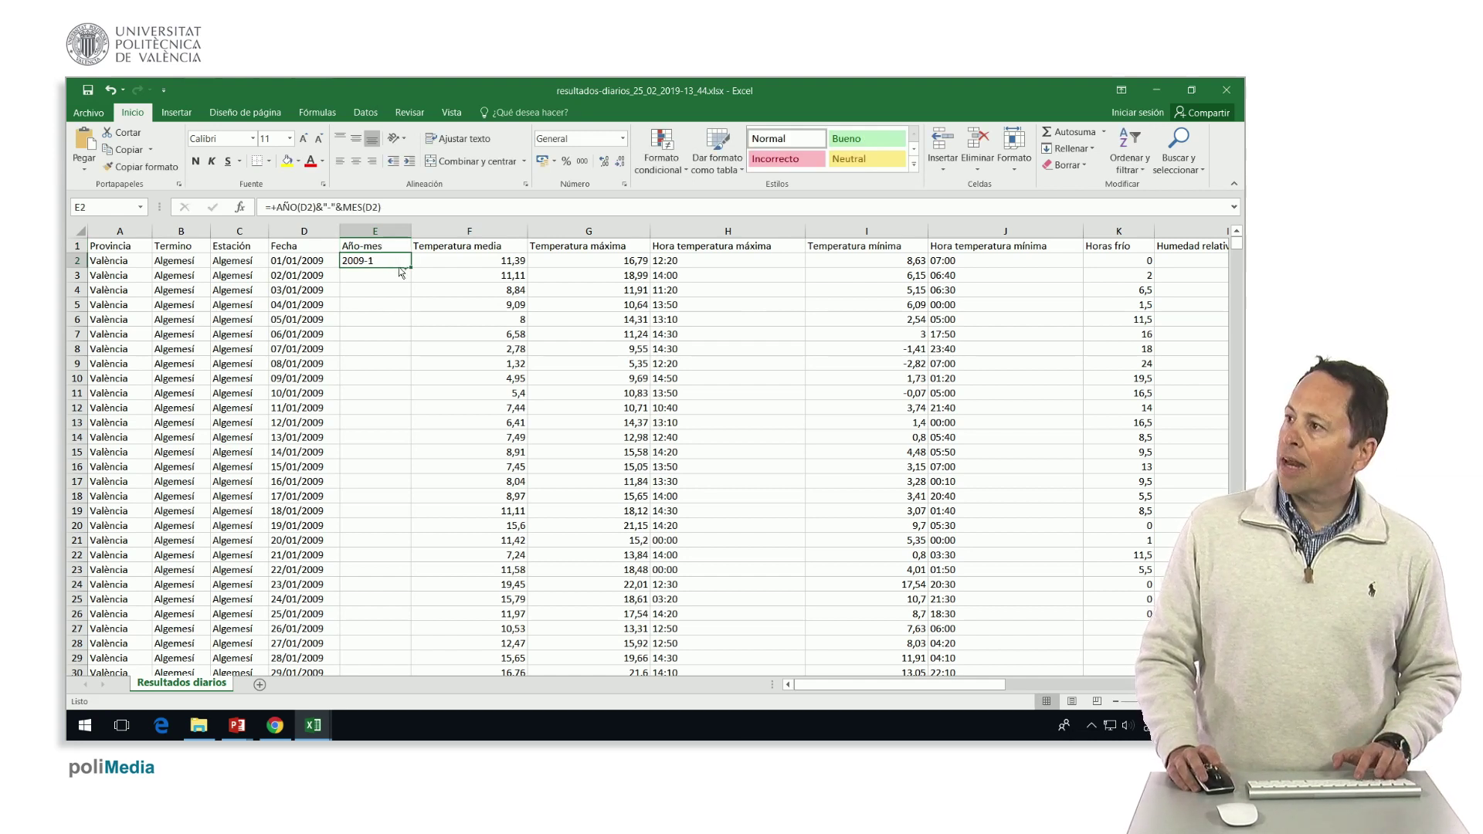
- Paste the Año-mes formula down E2:E3653, ending with 2018-12 for 31/12/2018
left_click(315, 260)
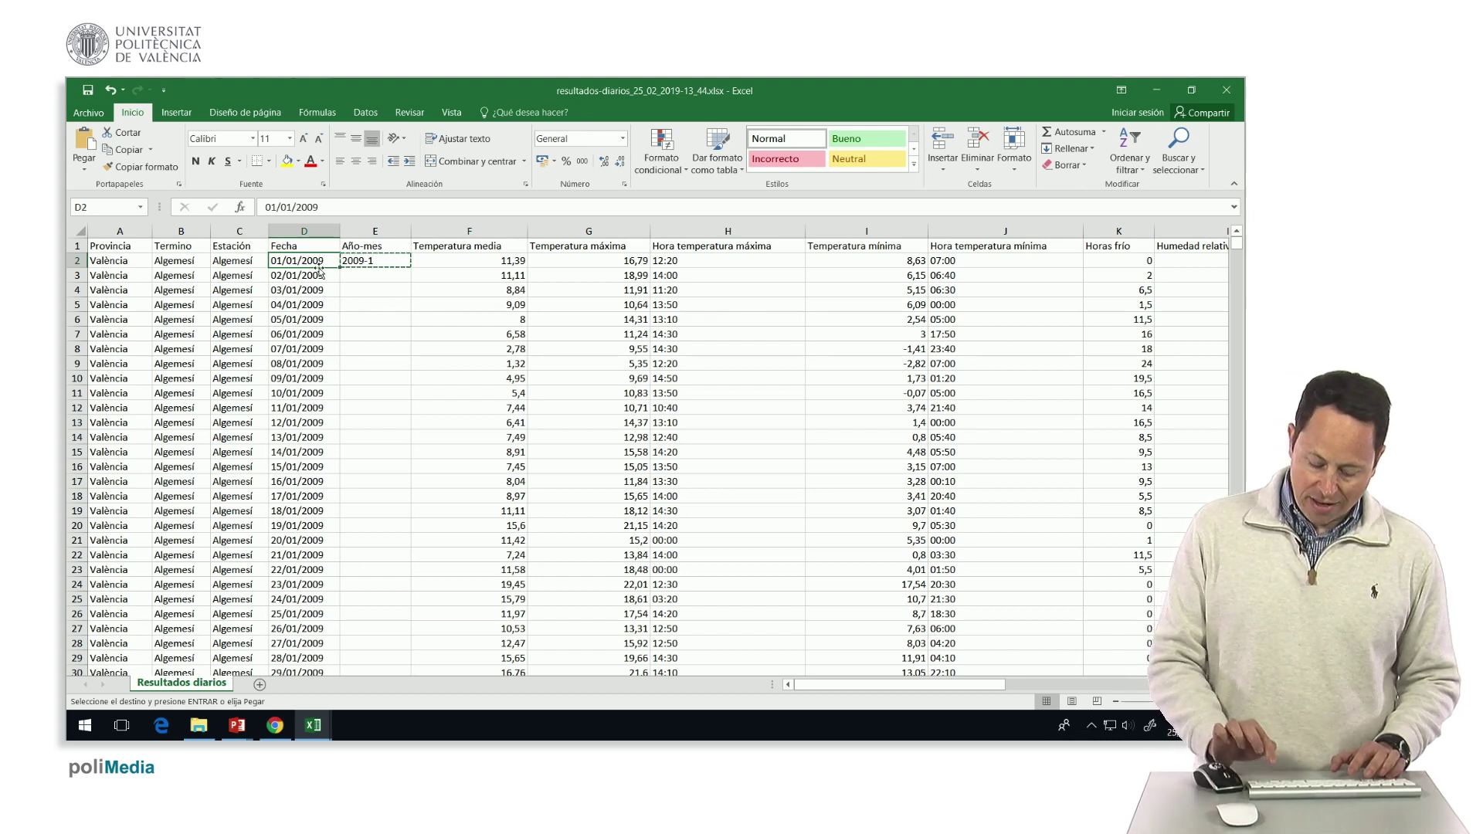
scroll(305, 291, "down", 10)
scroll(386, 328, "down", 4)
scroll(618, 317, "down", 3)
left_click_drag(1239, 258, 1238, 261)
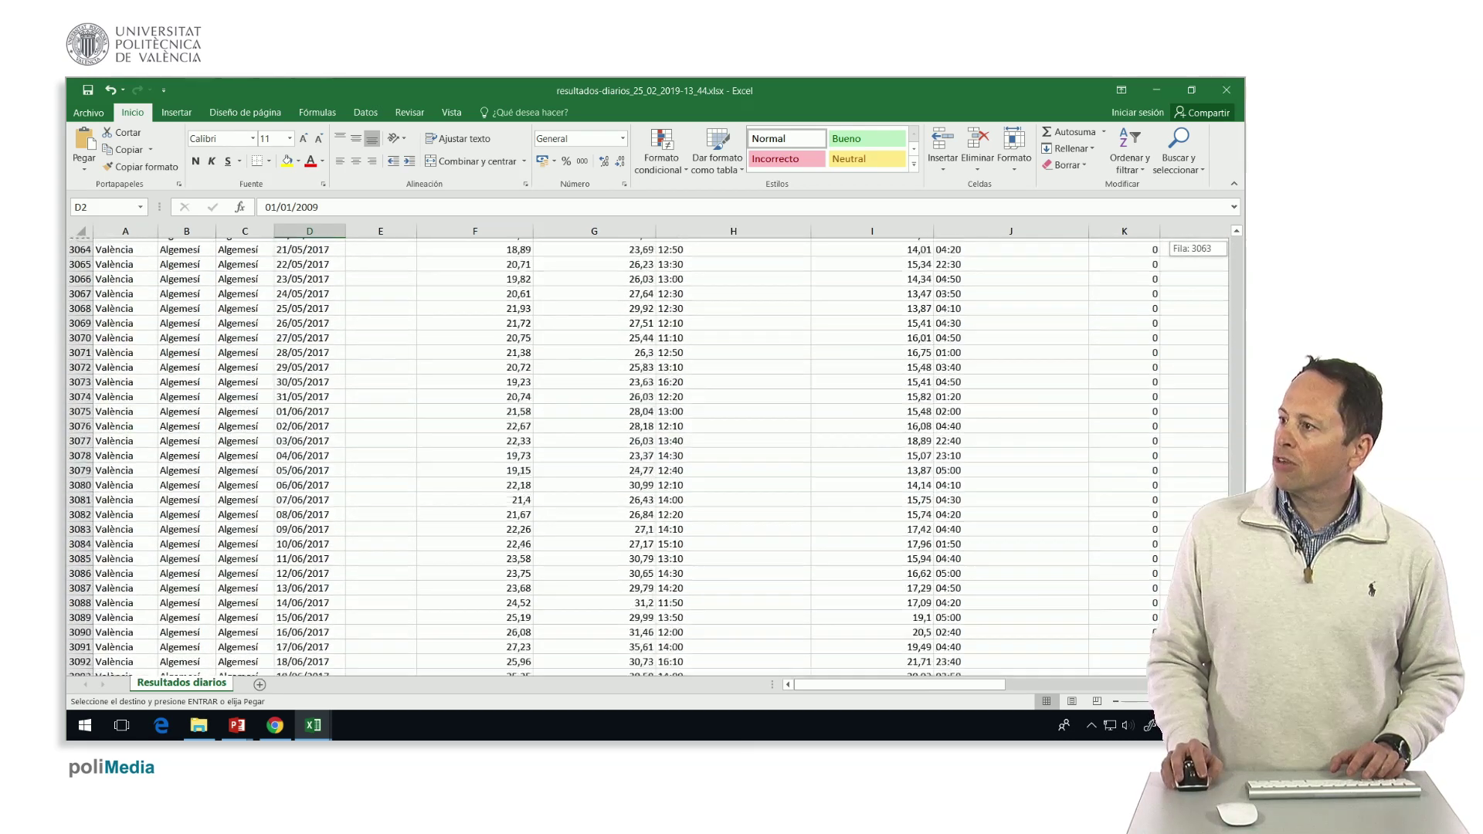
left_click_drag(1238, 261, 1237, 266)
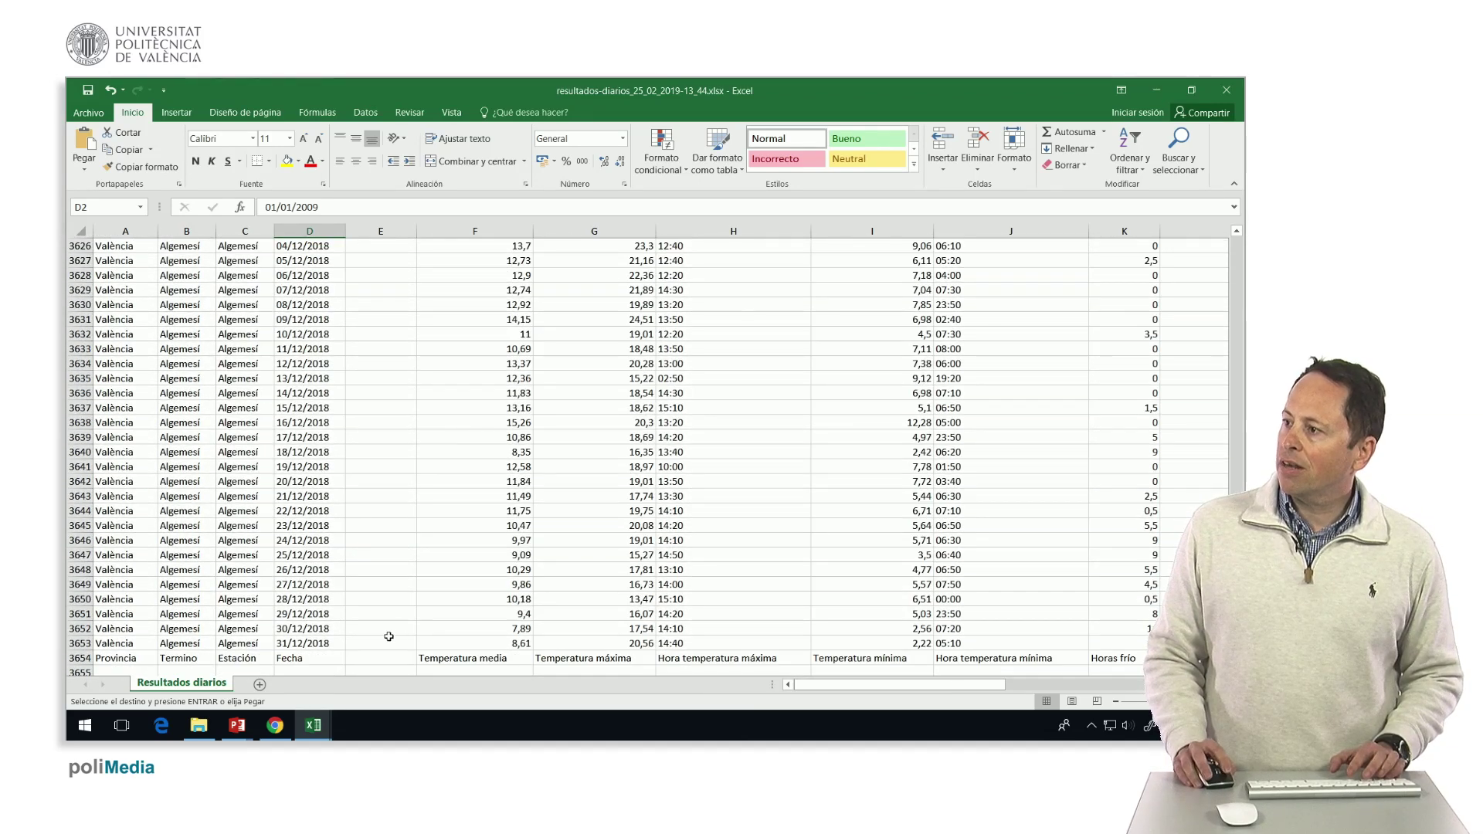
left_click(380, 641)
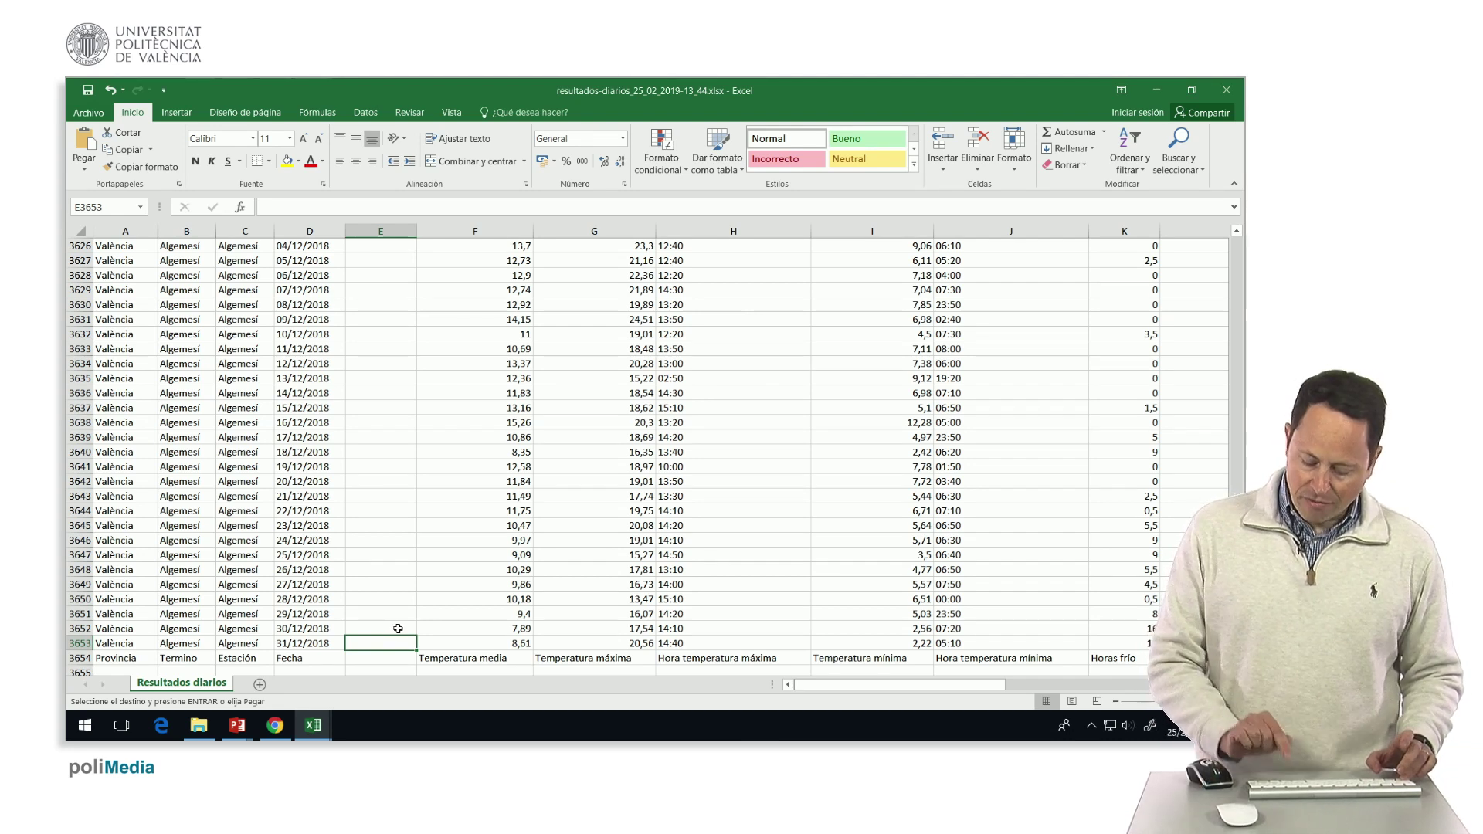
mouse_move(1236, 266)
left_mouse_down()
mouse_move(1237, 344)
mouse_move(1240, 241)
left_mouse_up()
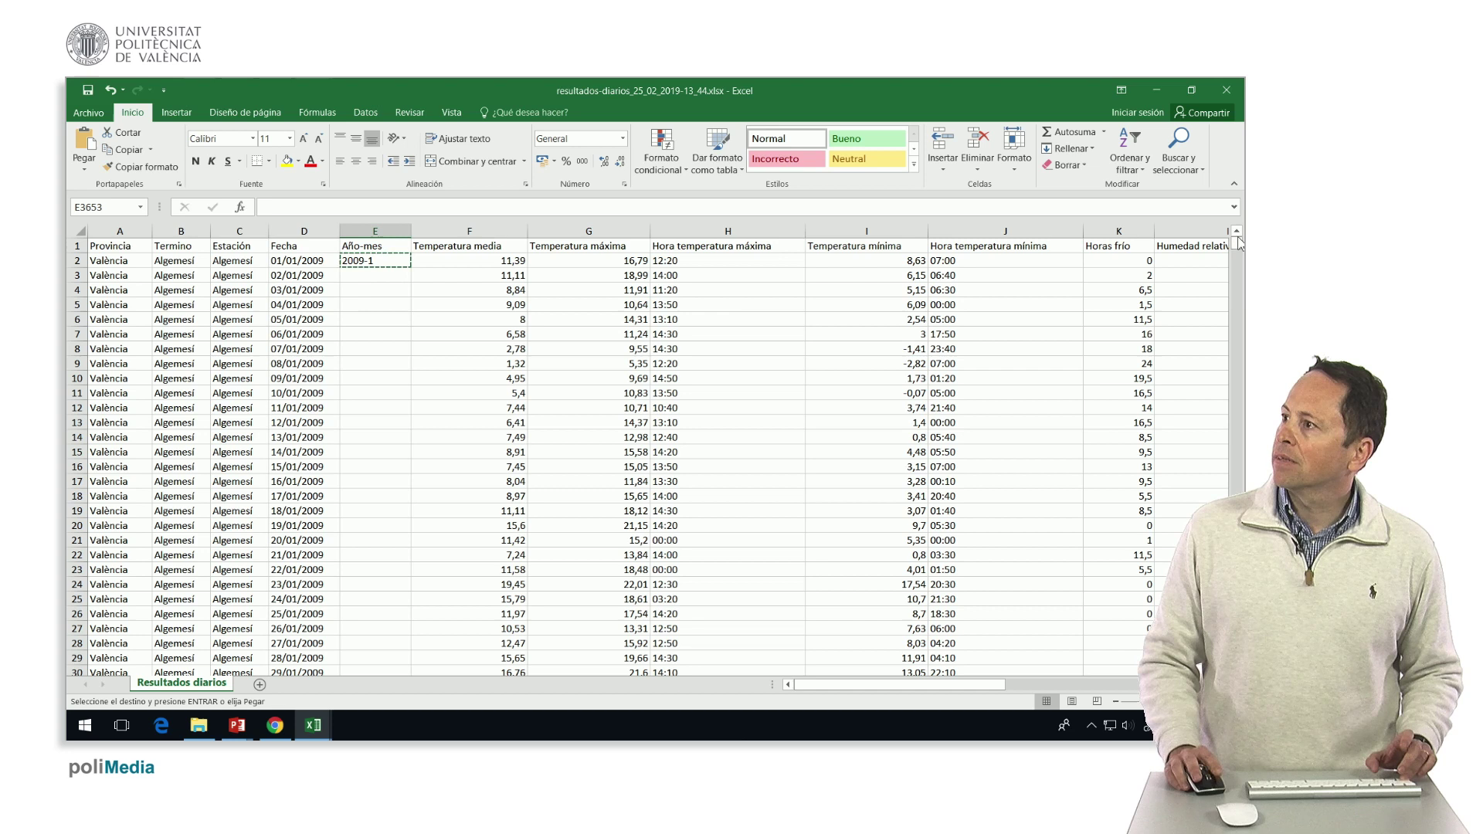
scroll(572, 266, "right", 1)
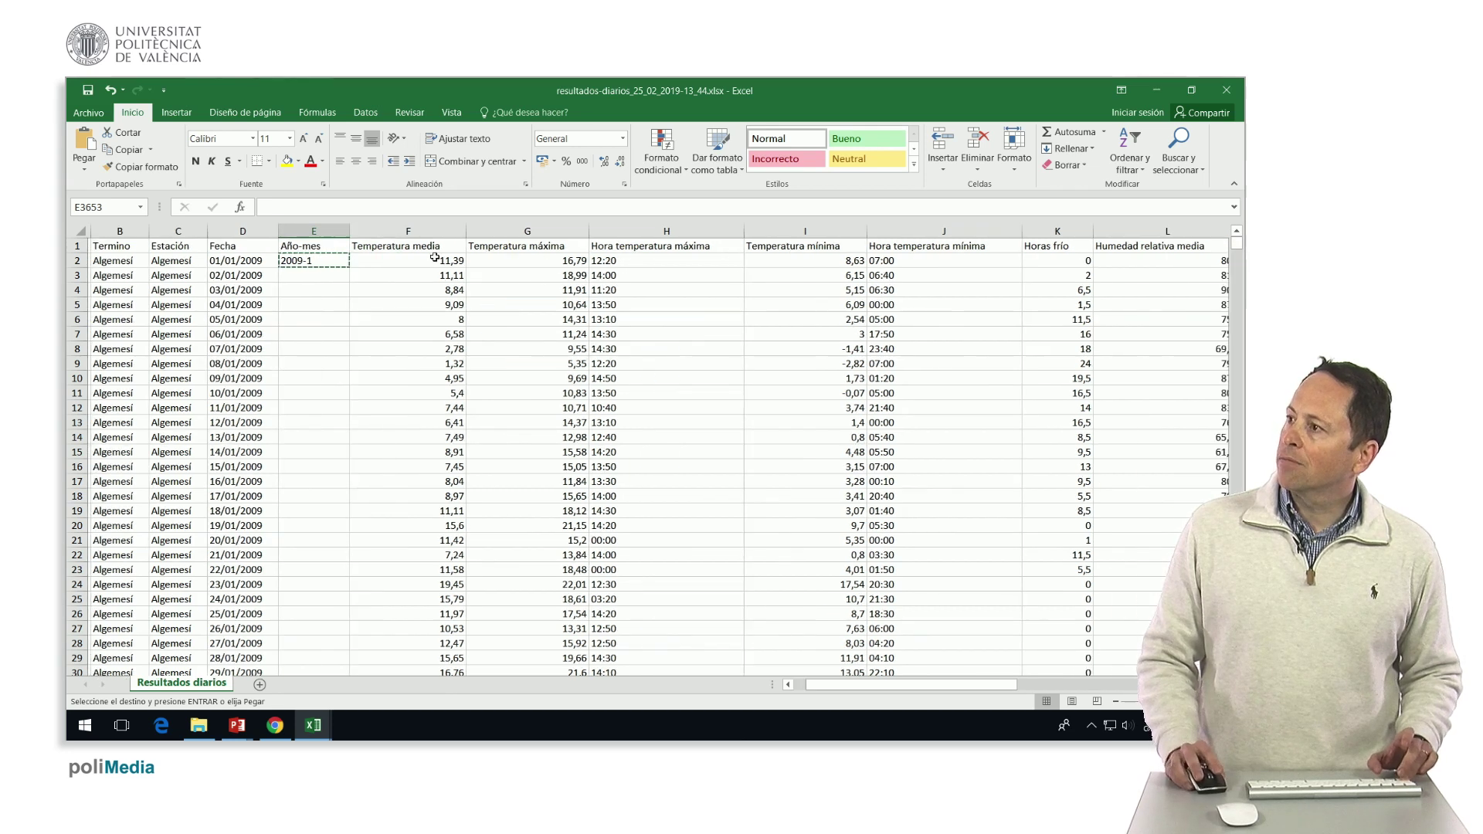
left_click(318, 259, "shift")
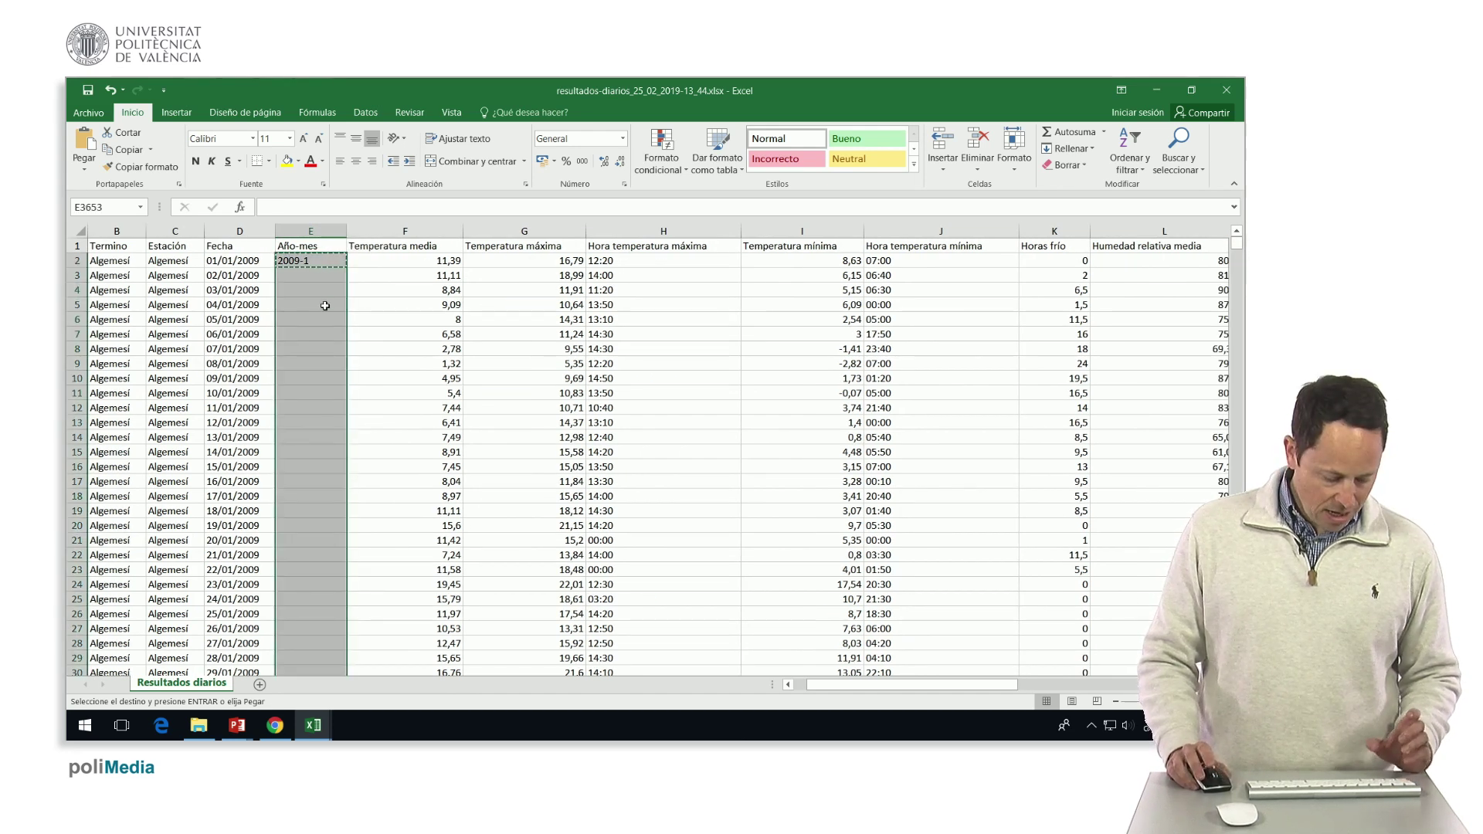
key("ctrl+v")
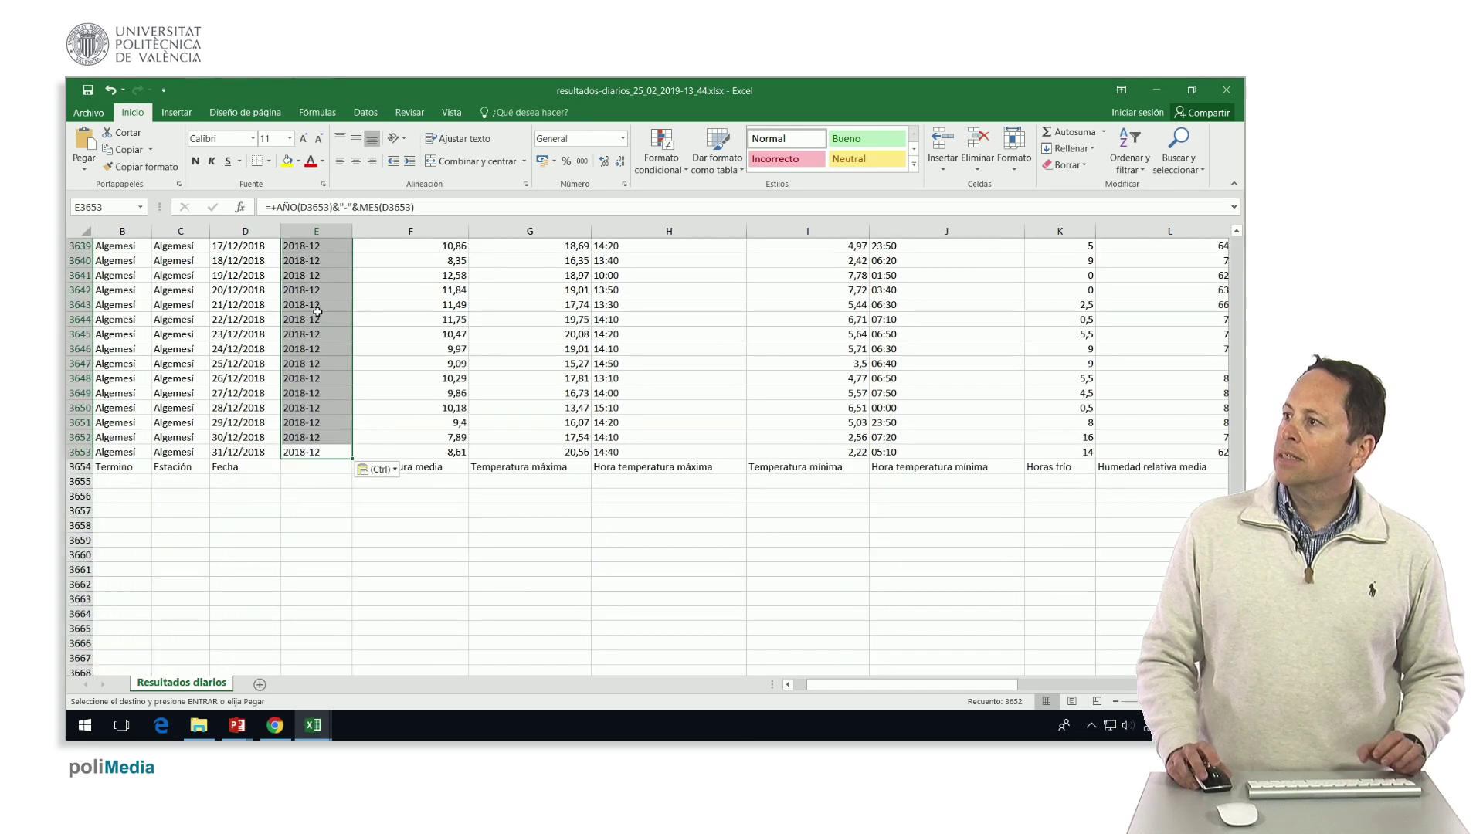
left_click(318, 348)
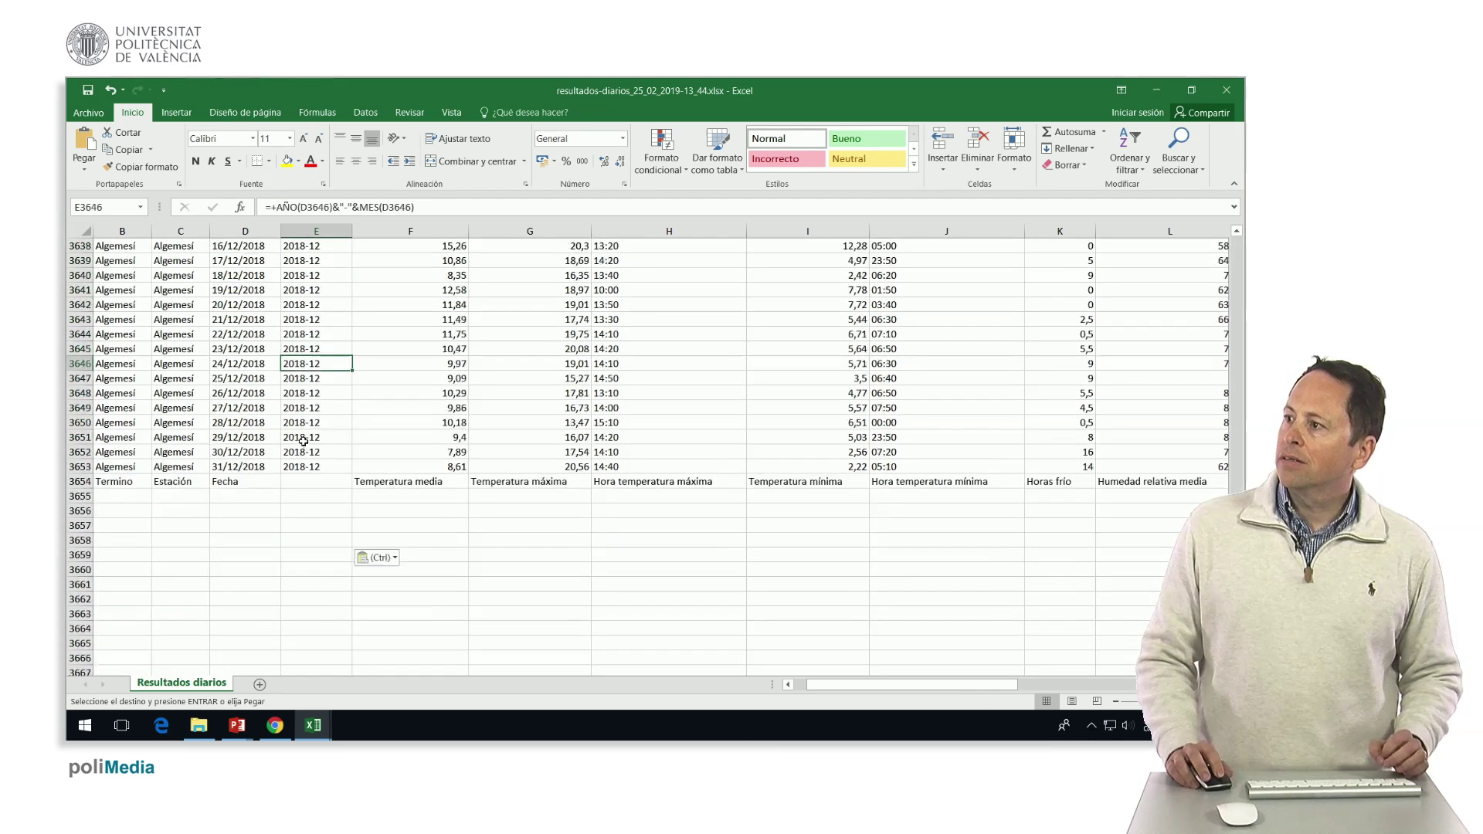
scroll(309, 438, "up", 4)
key("Right")
key("Right")
key("Right")
key("Right")
key("Right")
key("Right")
key("Right")
key("Right")
key("Right")
key("Right")
key("Right")
key("Right")
key("Right")
key("Right")
key("Right")
key("Right")
key("Right")
key("Right")
key("Right")
key("Up")
key("Up")
key("Up")
key("Up")
key("Up")
key("Up")
key("Up")
key("Up")
key("Up")
key("Up")
key("Up")
key("Up")
key("Up")
key("Up")
key("Up")
key("Up")
key("Up")
key("Up")
key("Up")
key("Up")
key("Up")
key("Up")
key("Up")
key("Up")
key("Up")
key("Up")
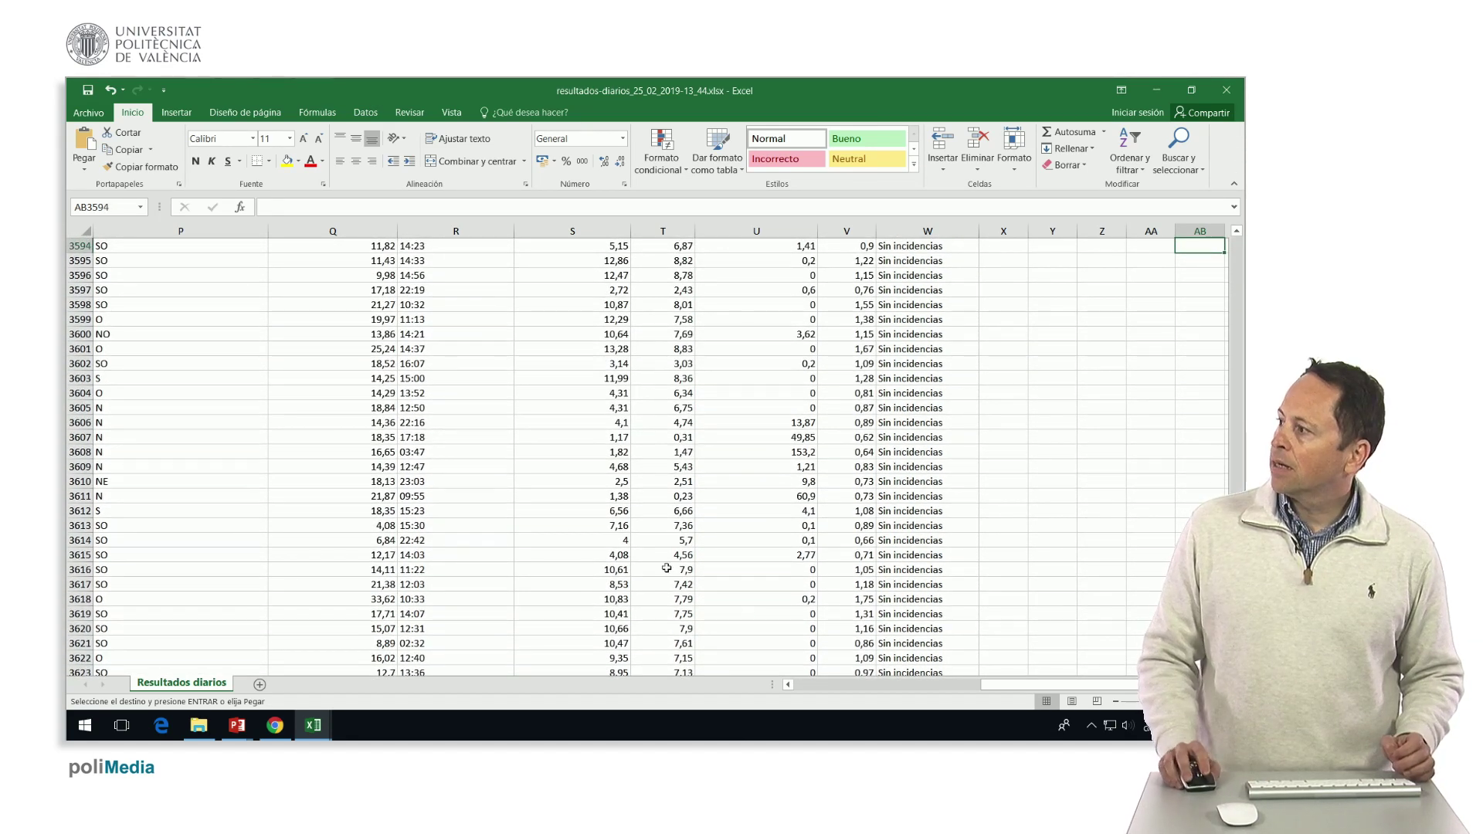
- Enter 1 and 2 in X7:X8 and fill the month numbers down to 12 in X18
left_click_drag(1237, 479, 1238, 232)
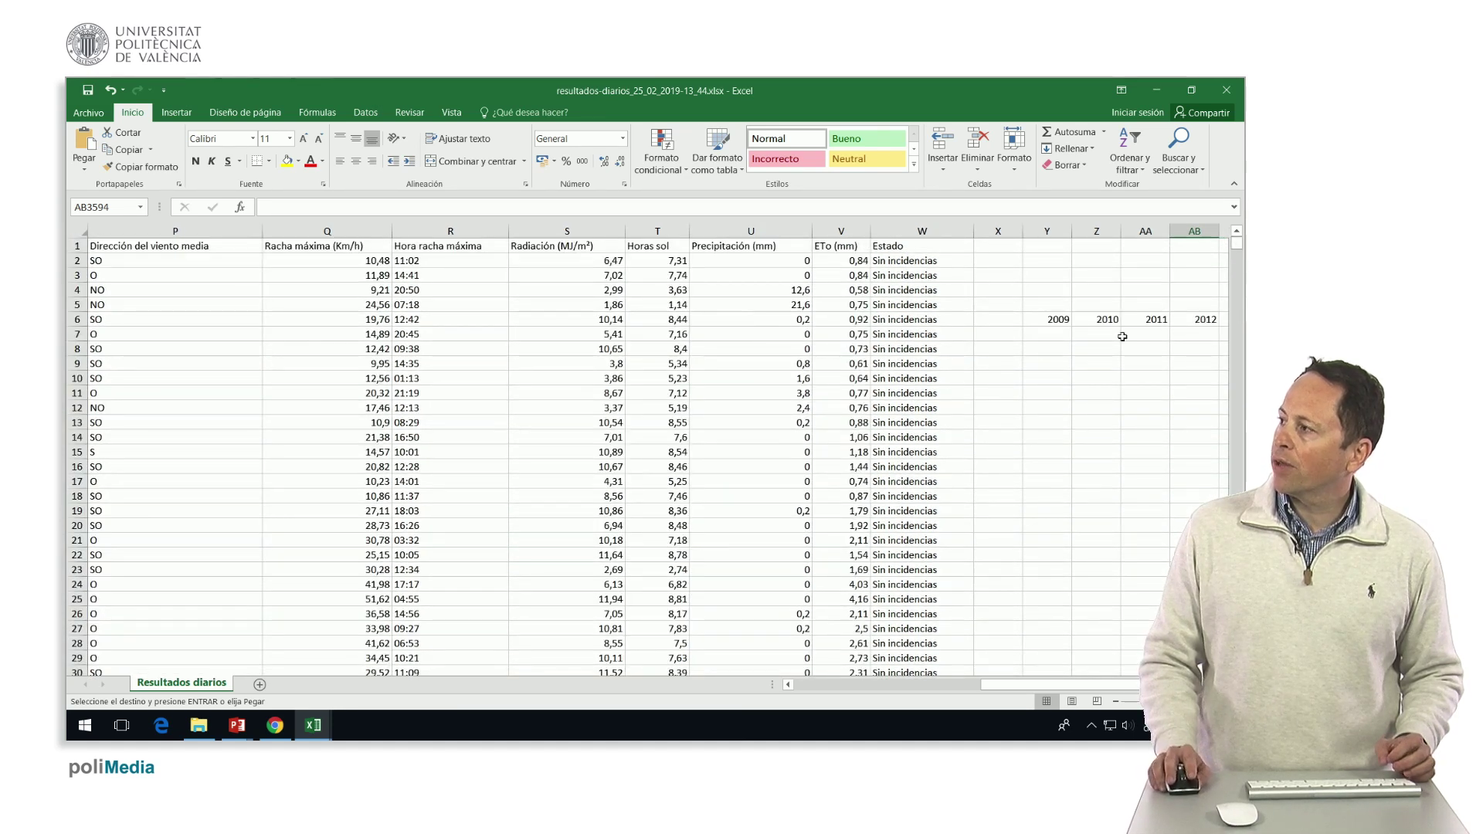
left_click(1003, 335)
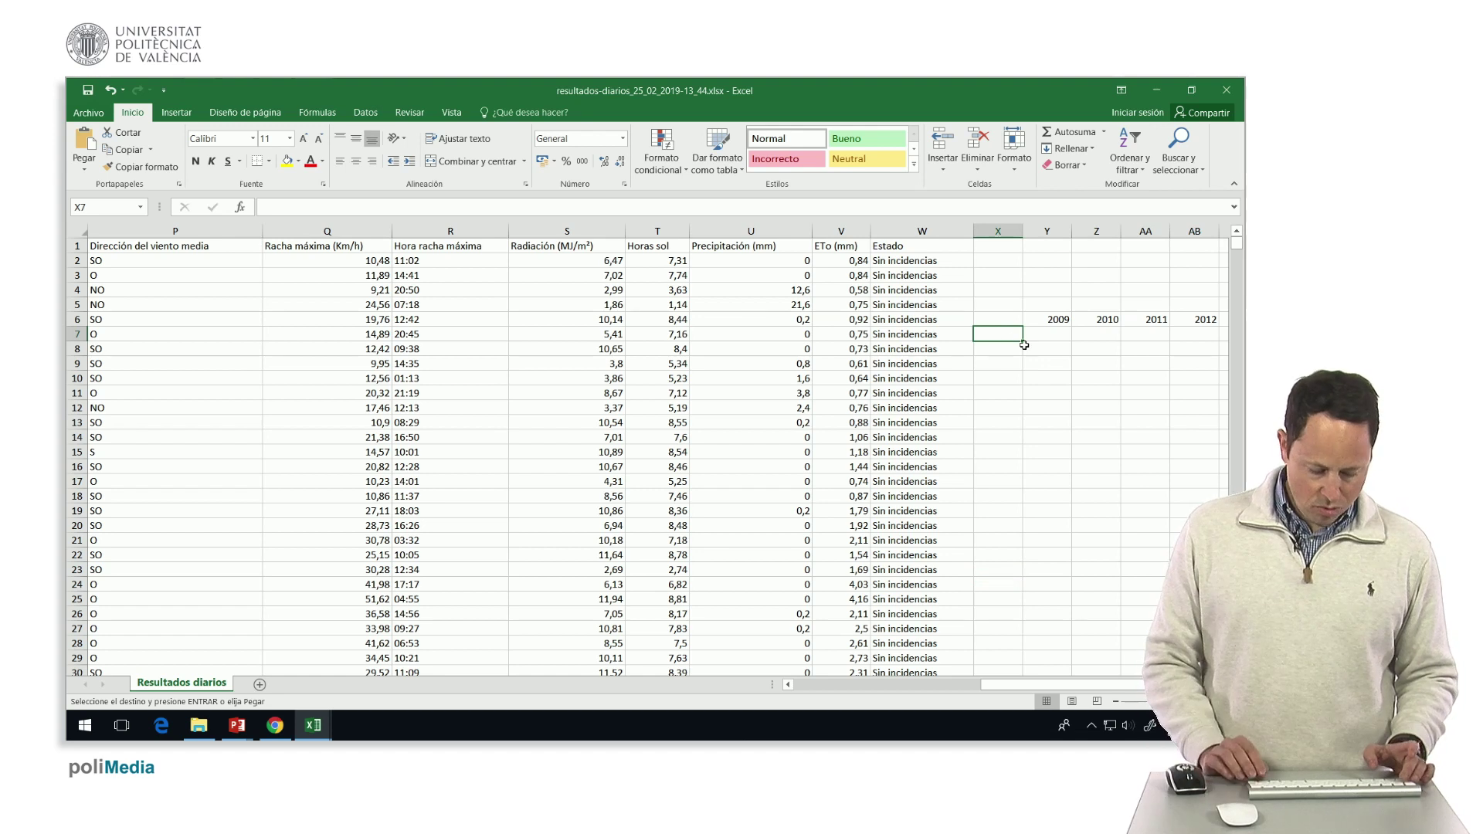
type("1")
key("Return")
type("2")
key("Return")
left_click_drag(1013, 335, 1016, 426)
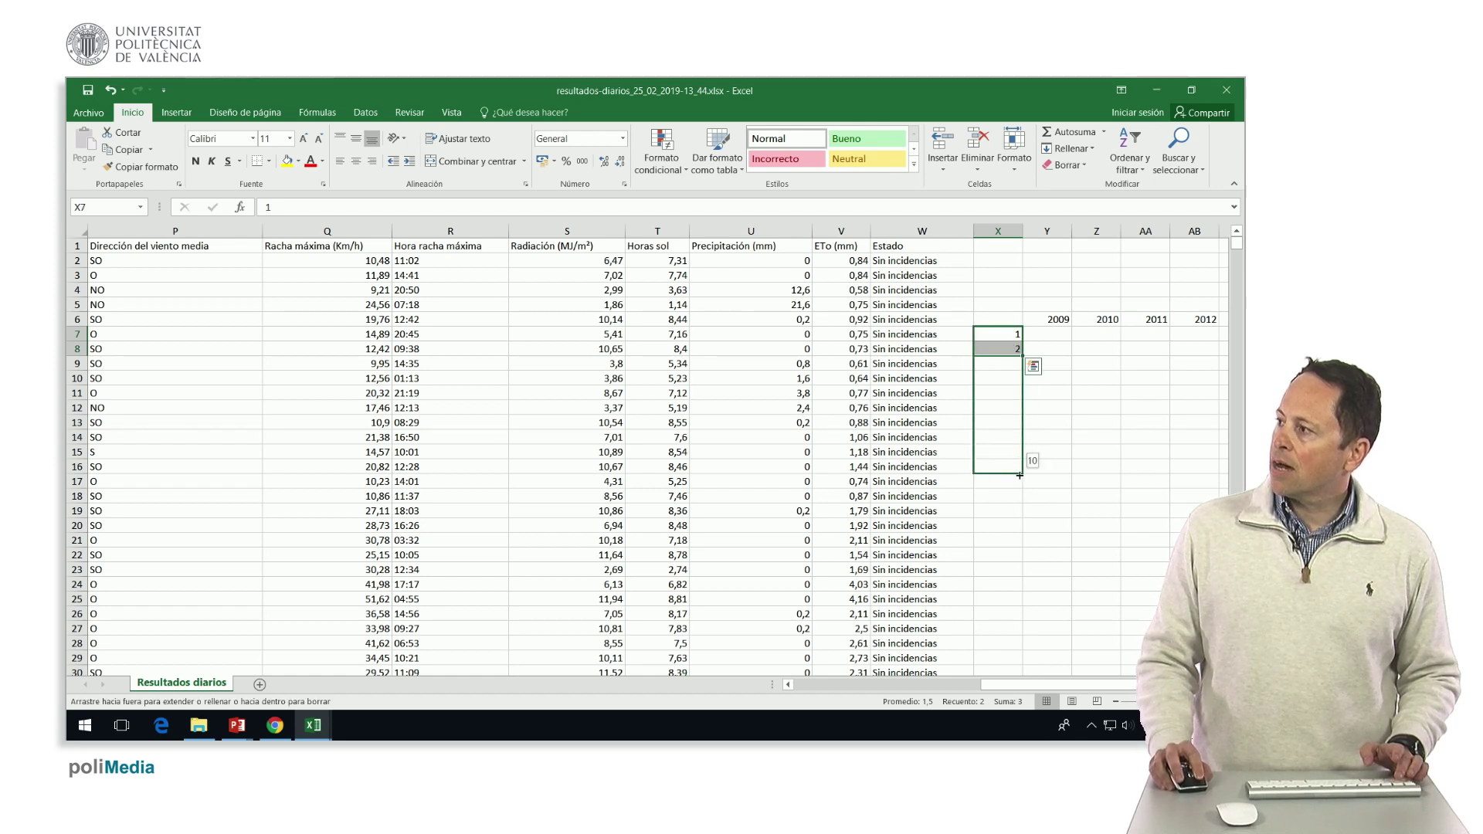
left_click_drag(1021, 502, 1021, 502)
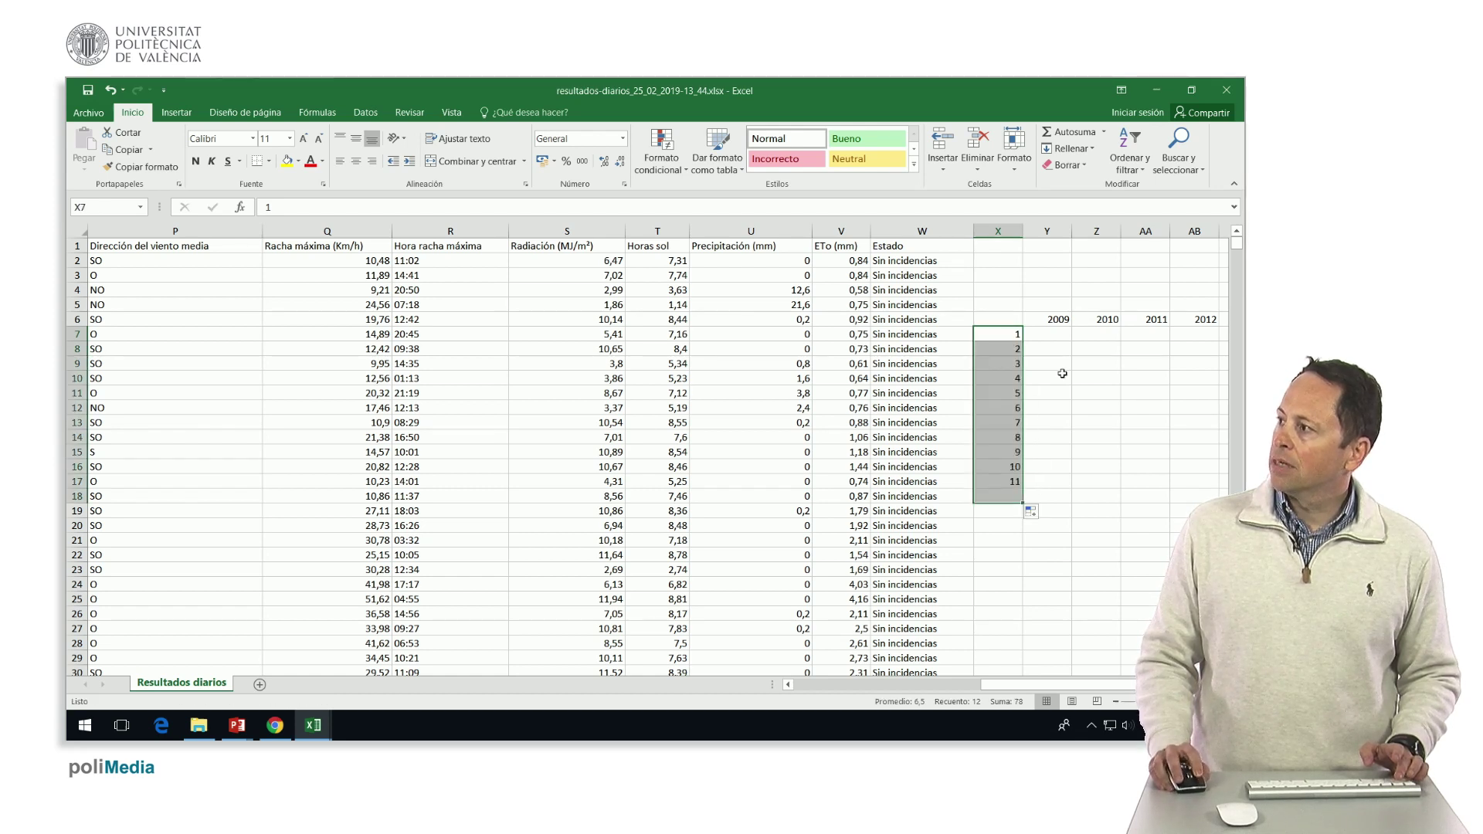
left_click(1047, 328)
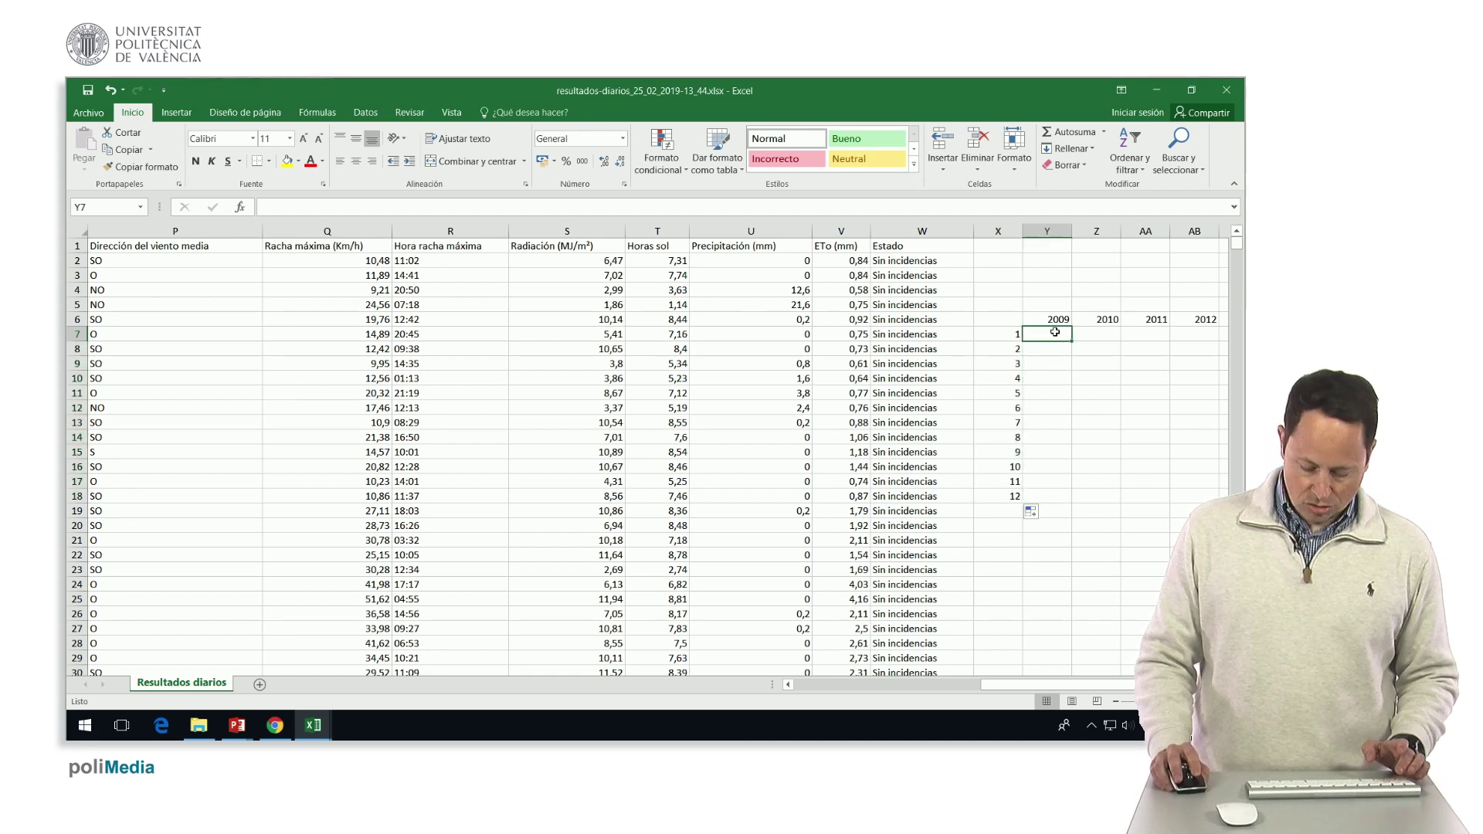
- Enter the label formula =Y$6&"-"&$X7 in Y7, giving 2009-1
type("+")
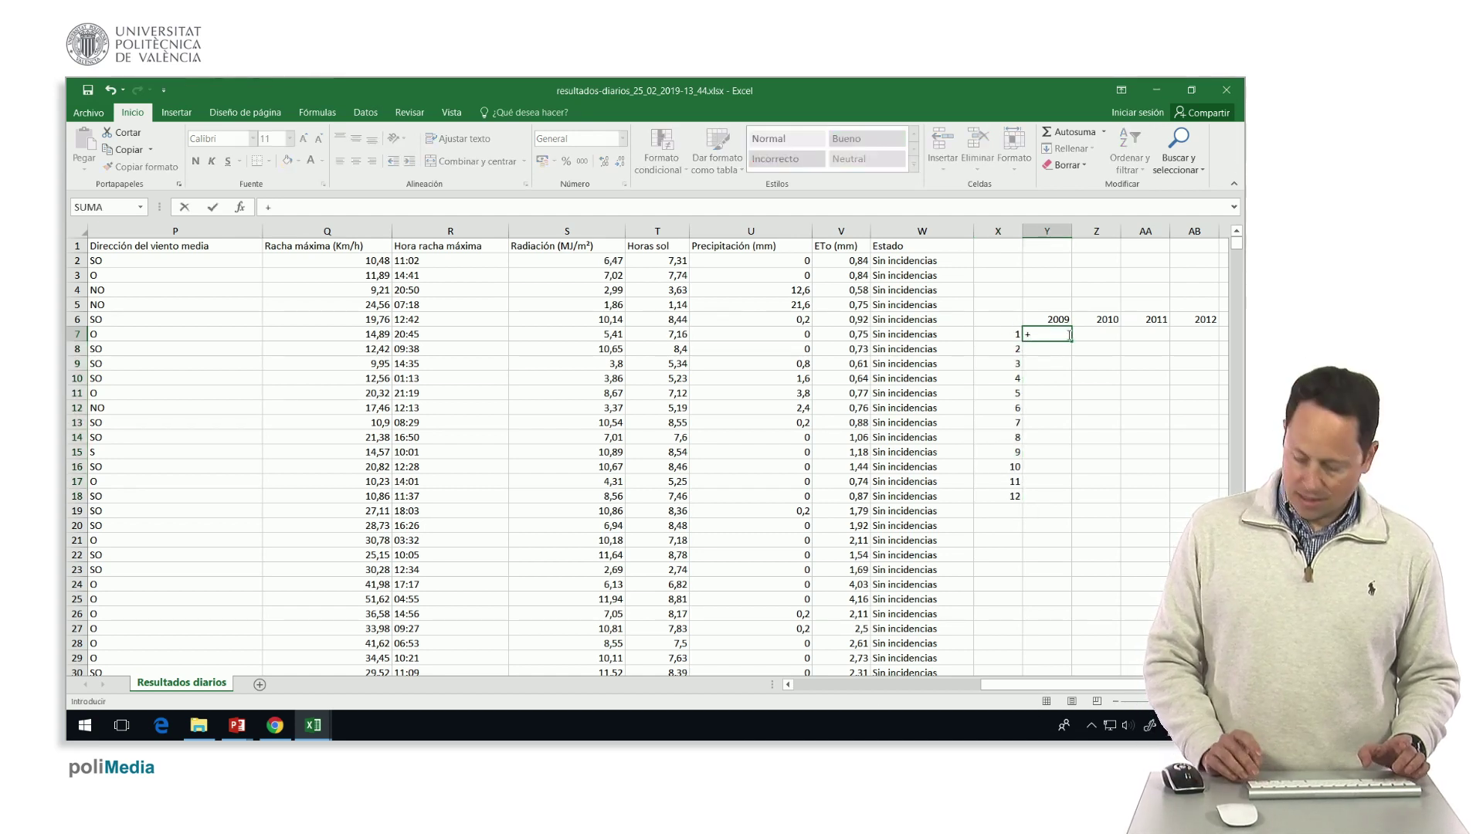
key("Up")
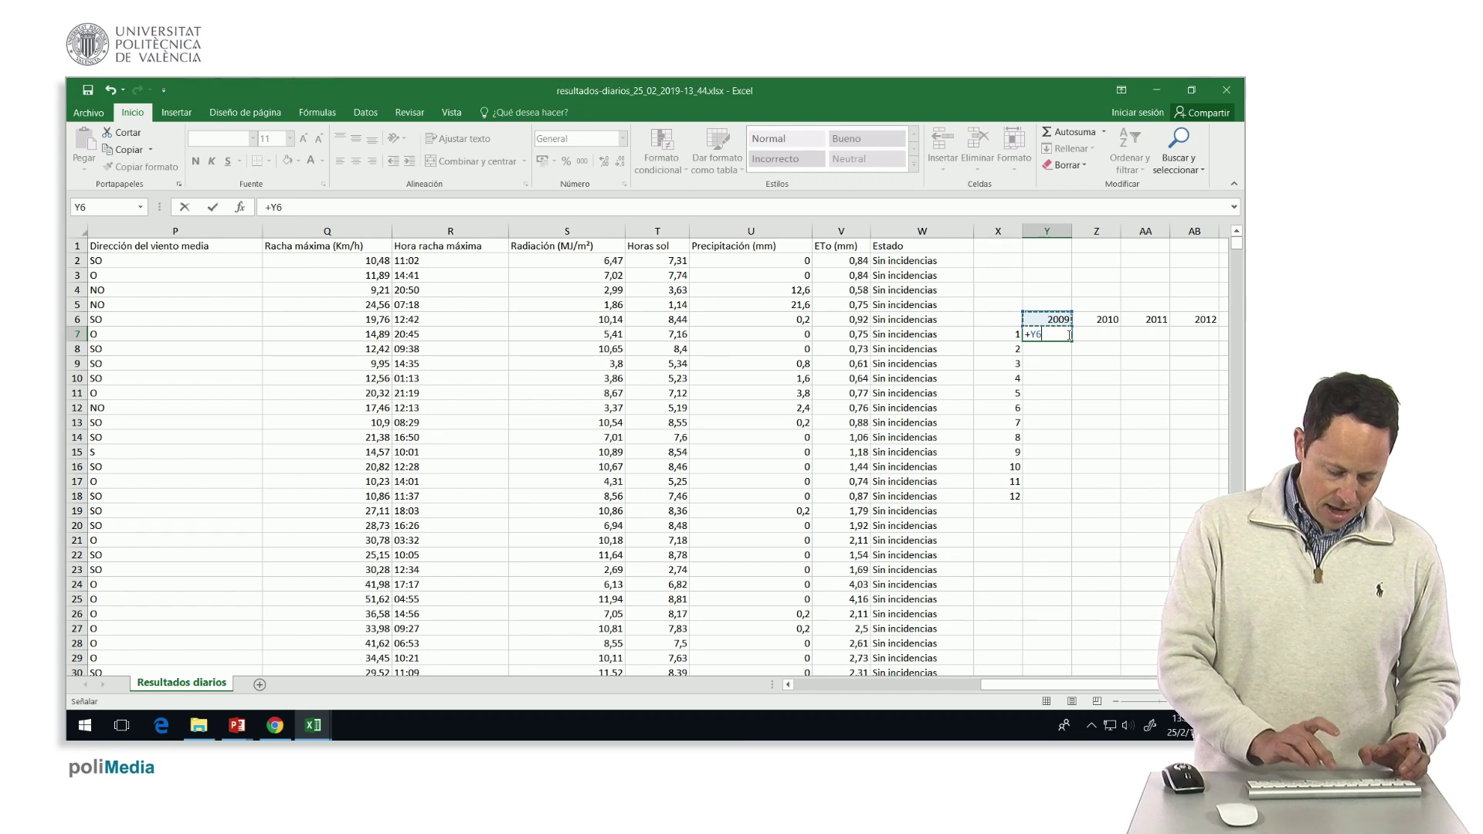
type("&\"")
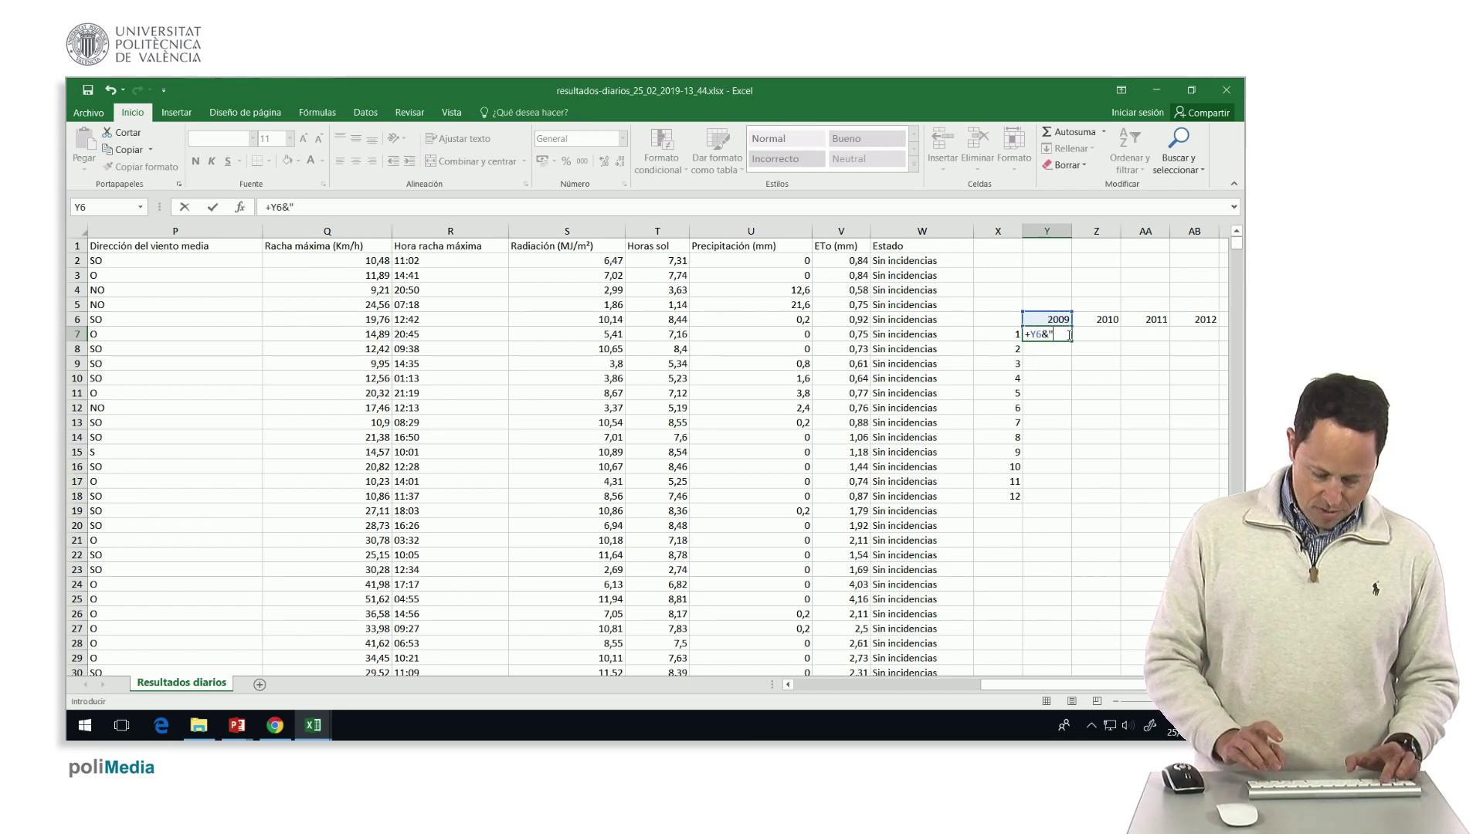
type("-\"&")
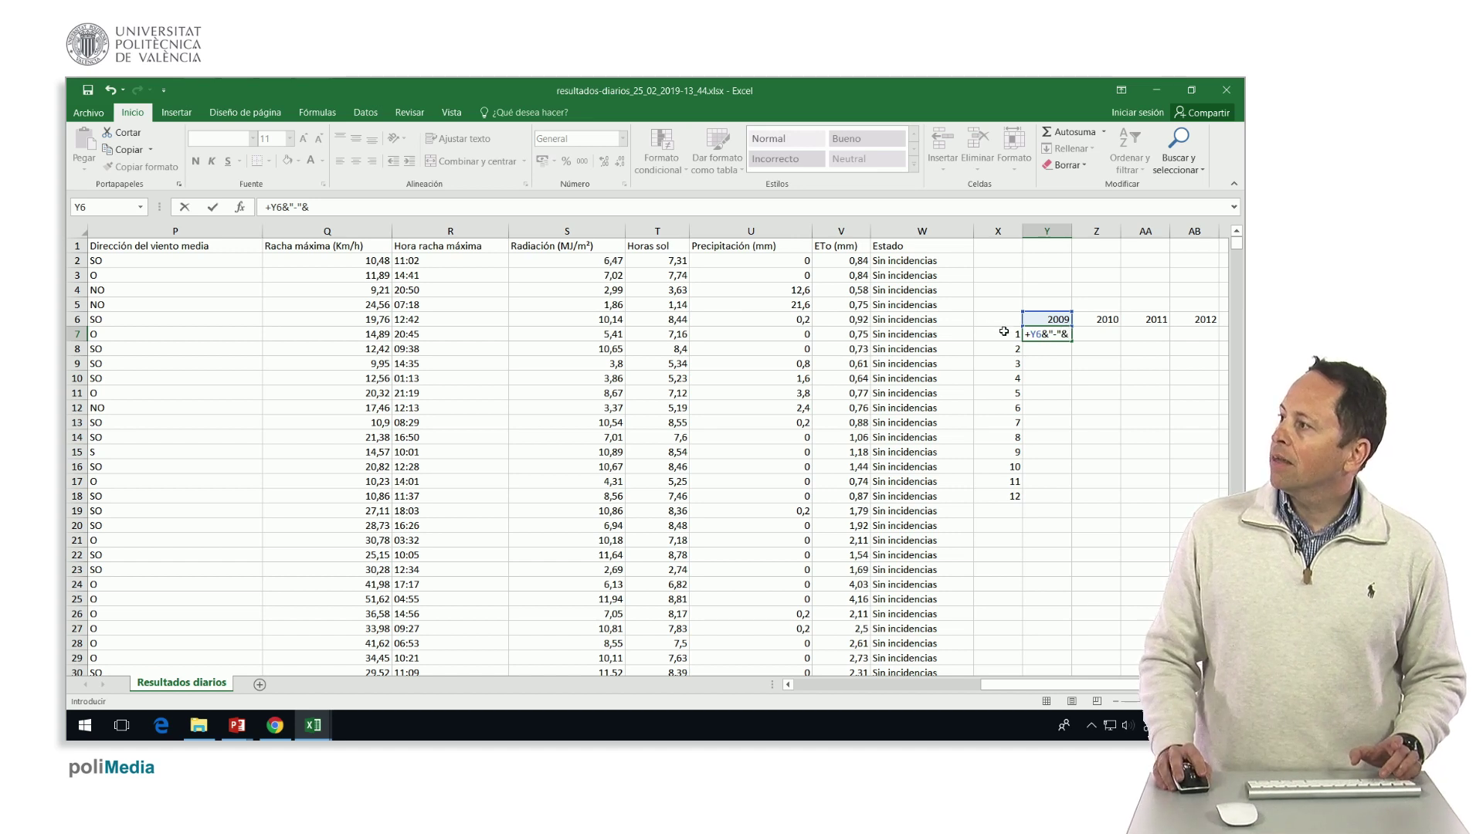
left_click(1005, 333)
key("Return")
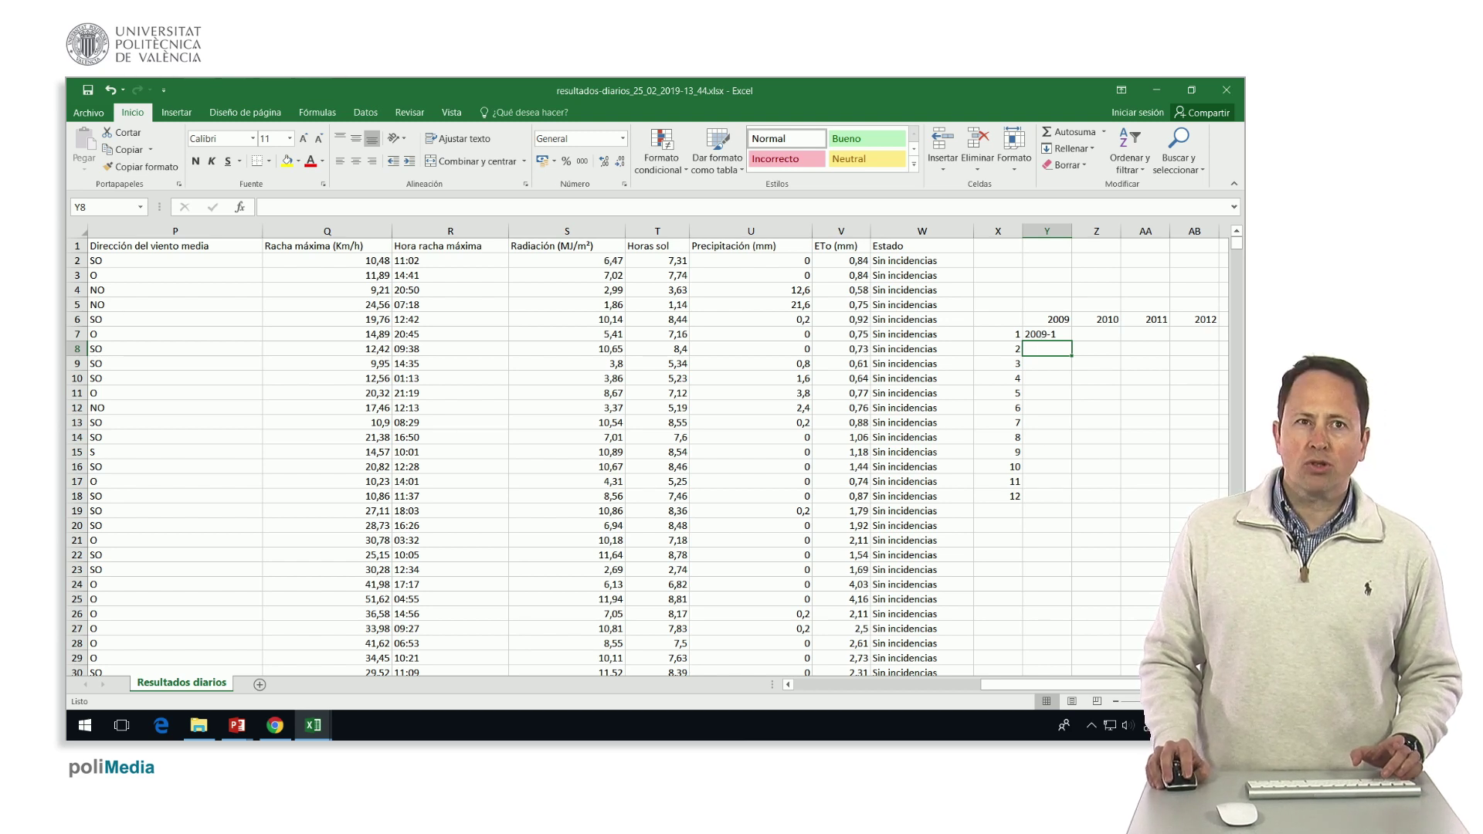
scroll(975, 508, "right", 2)
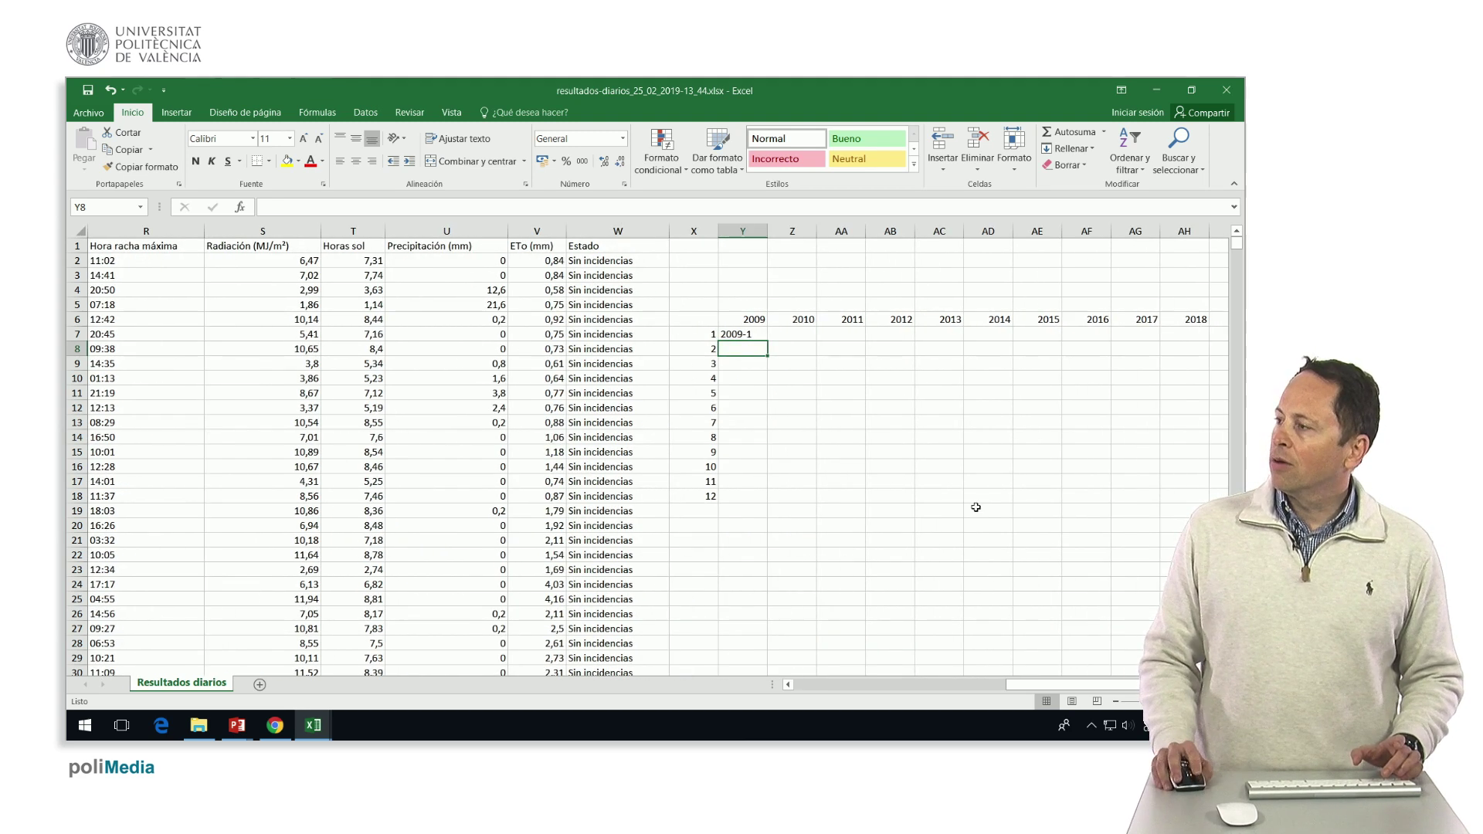
left_click(728, 331)
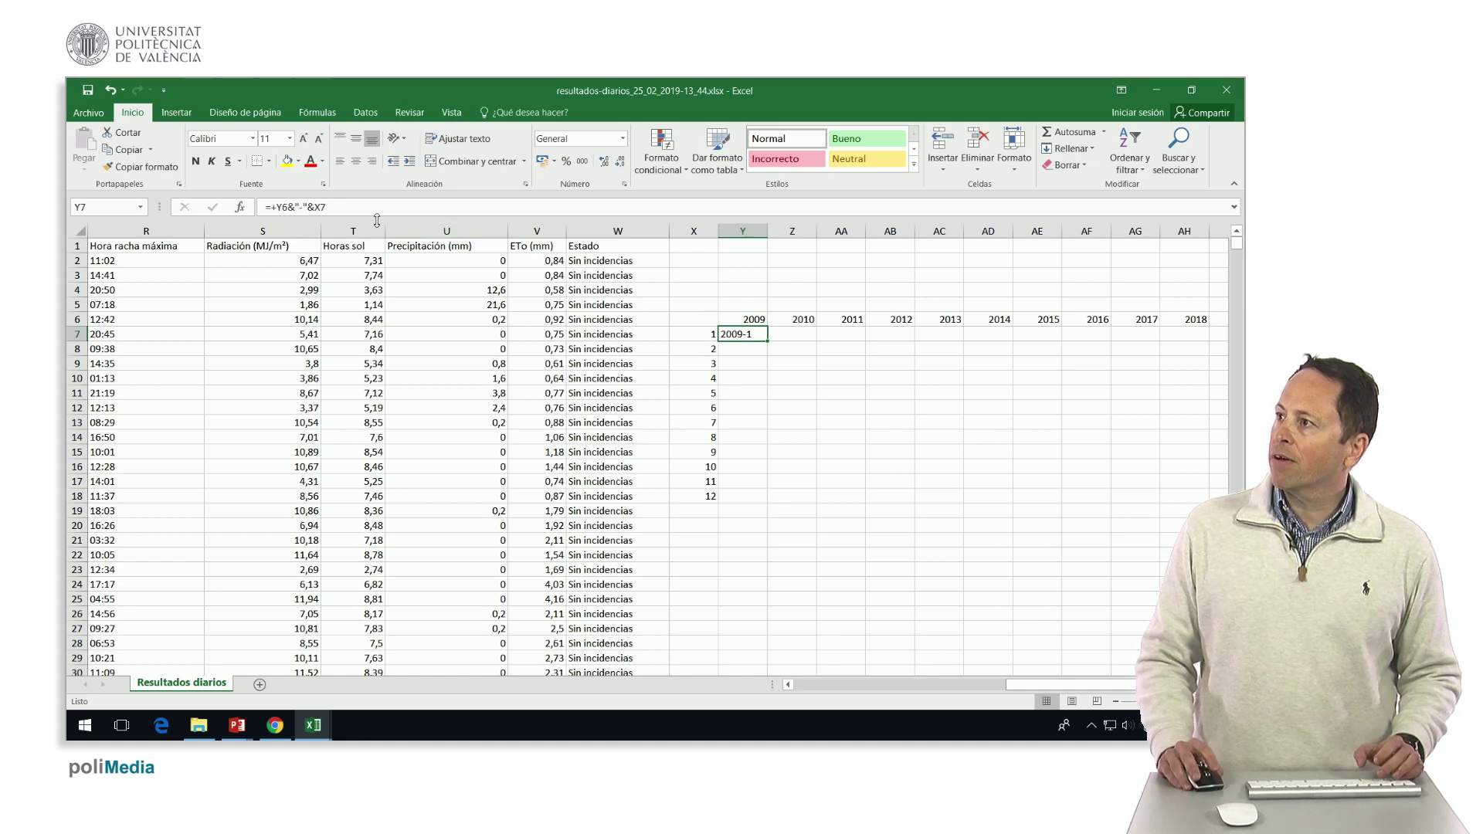
left_click(316, 206)
type("$")
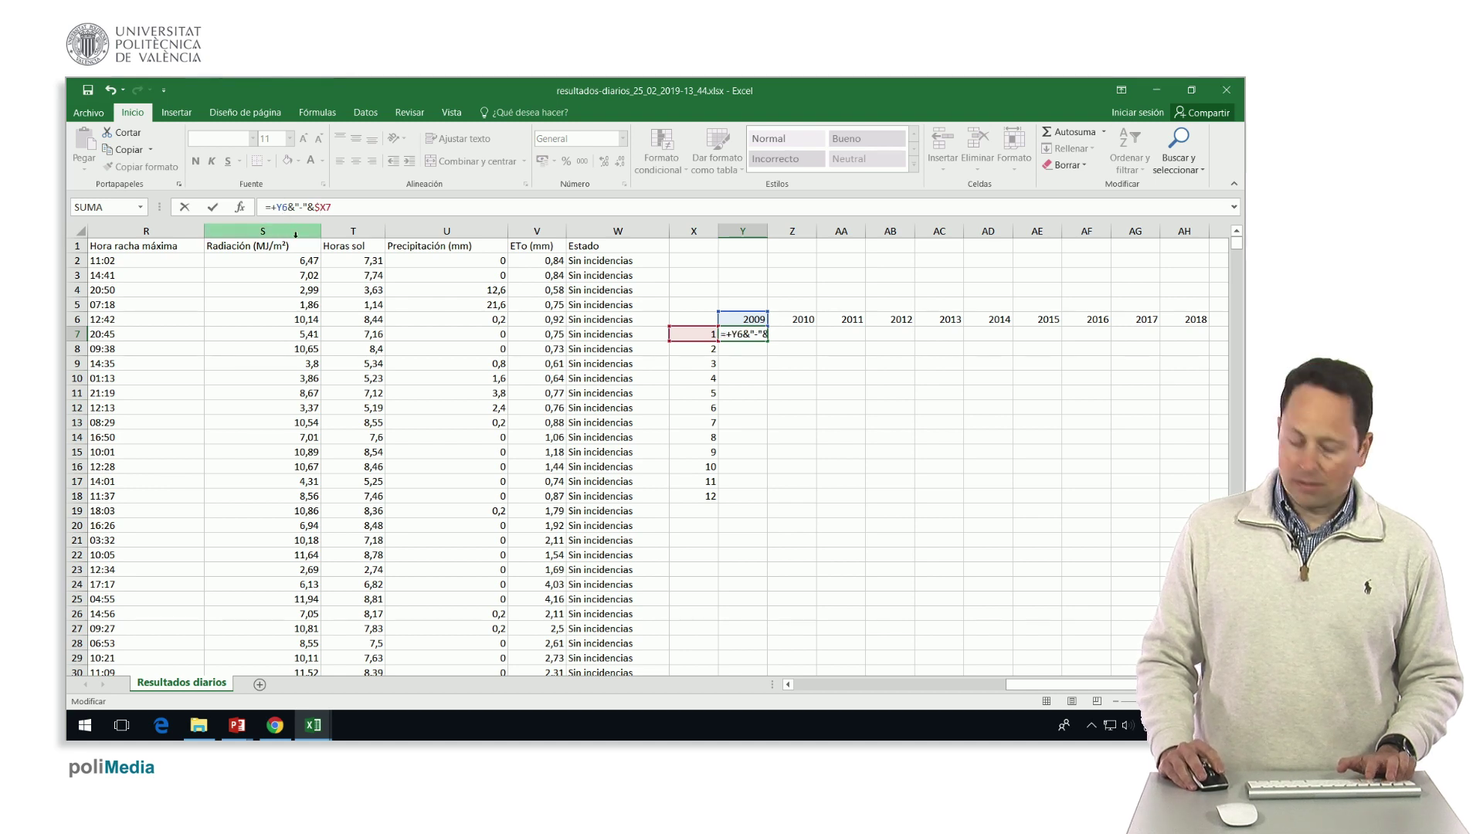
type("$")
key("Return")
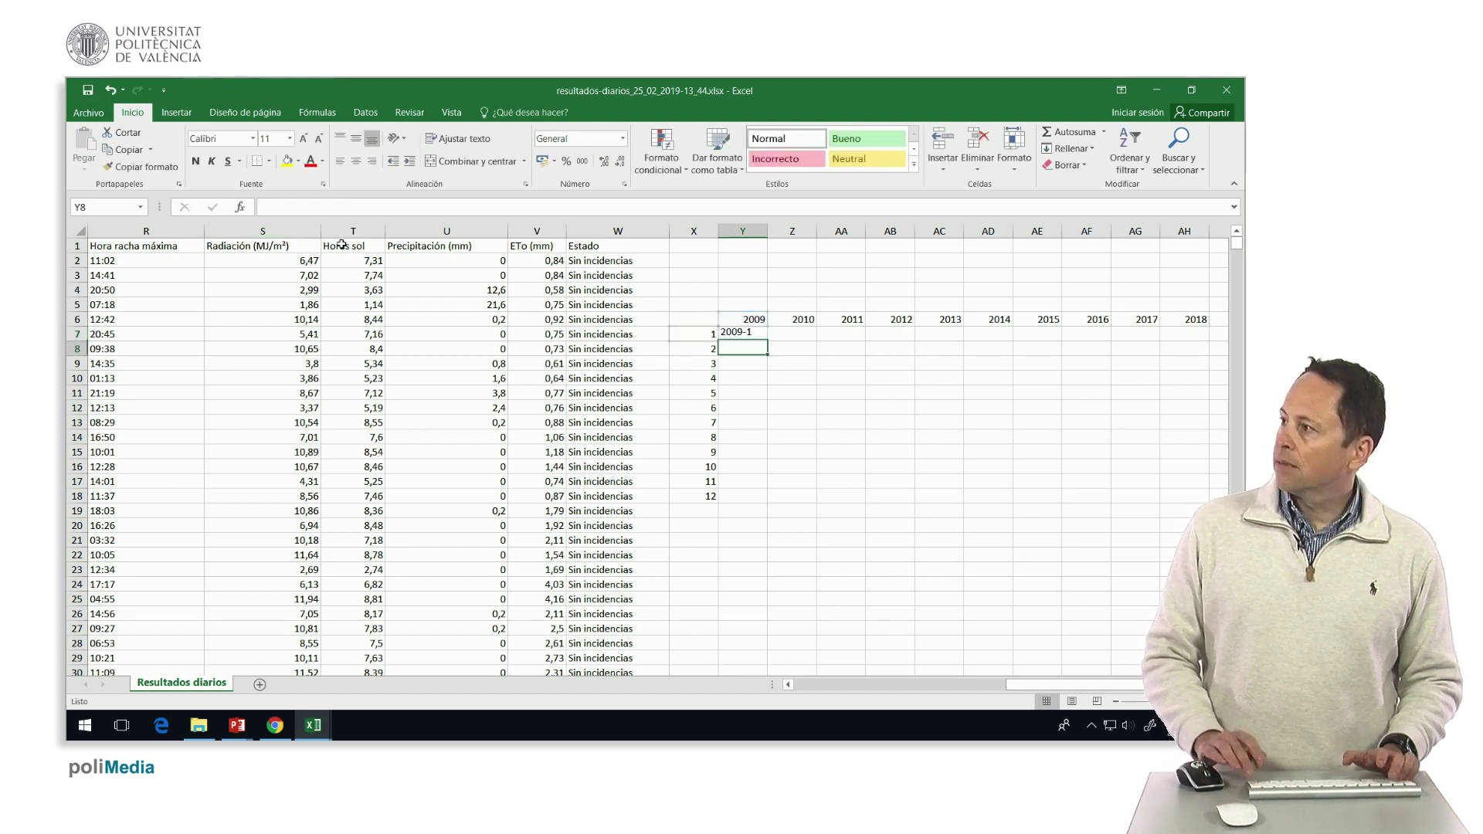
- Fill the label formula across to AH7 and down to row 18, and copy the year headings
left_click(739, 333)
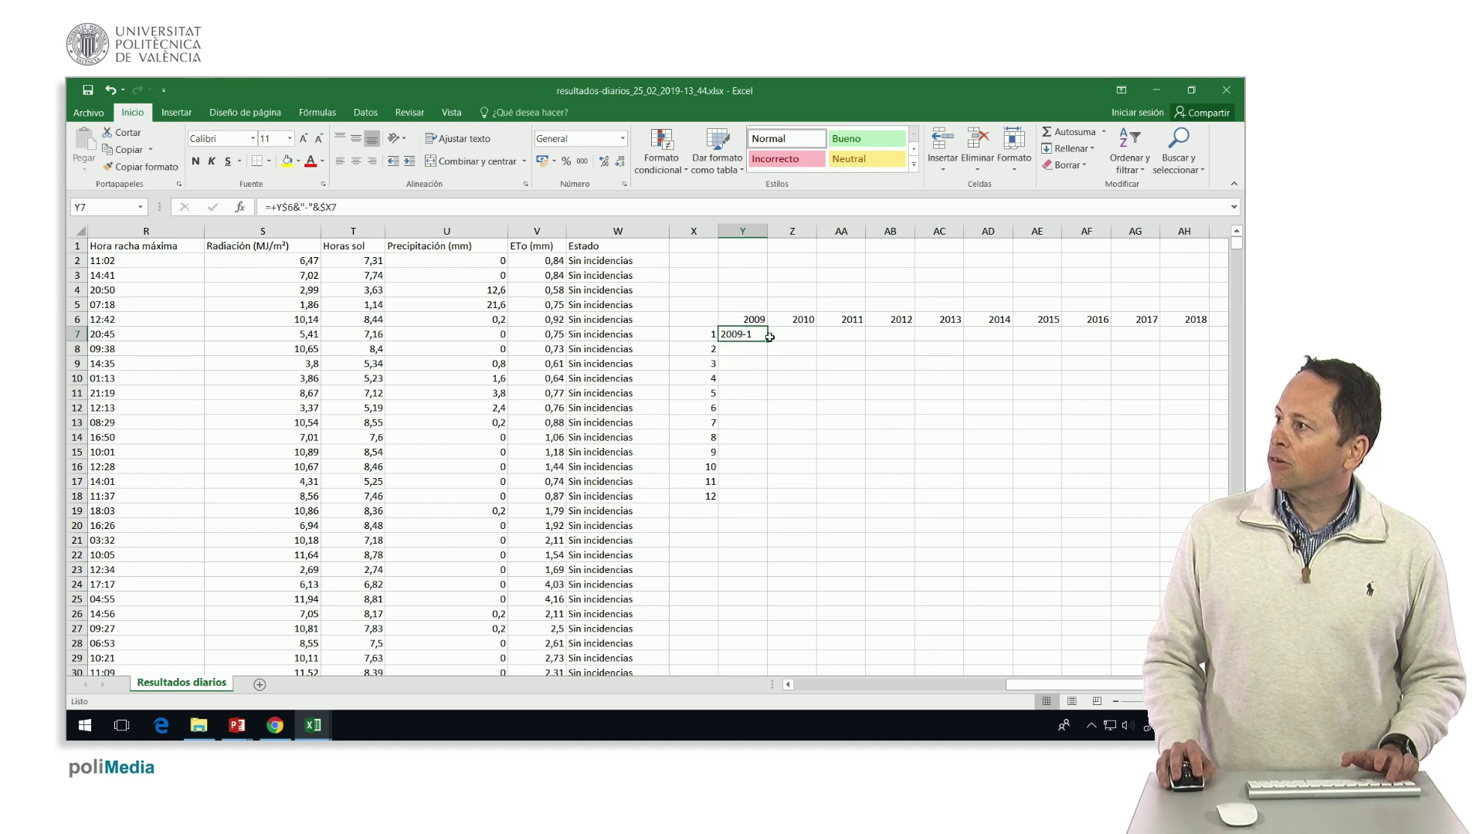
left_click_drag(767, 340, 1188, 337)
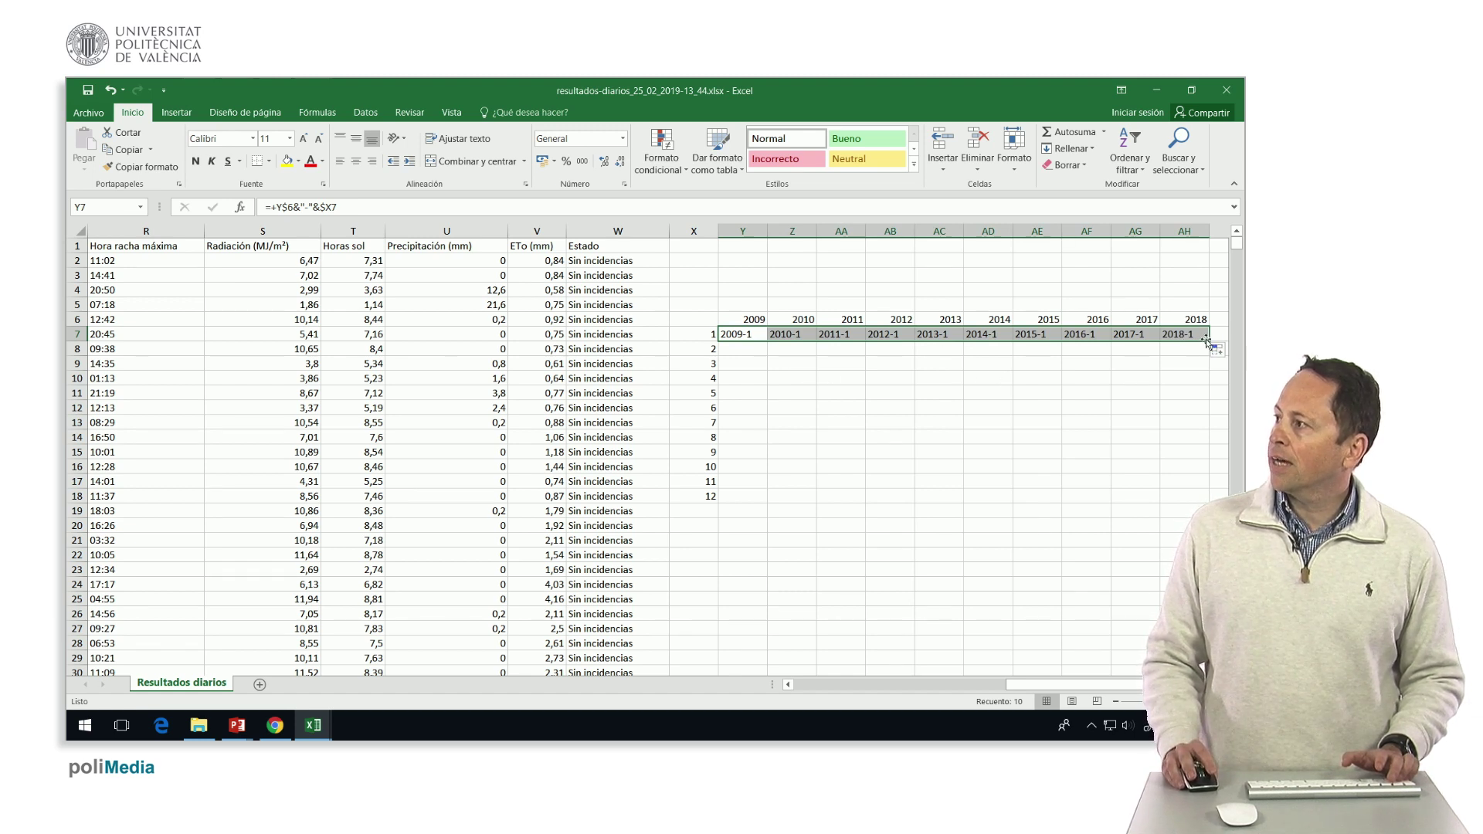
left_click_drag(1210, 341, 1202, 504)
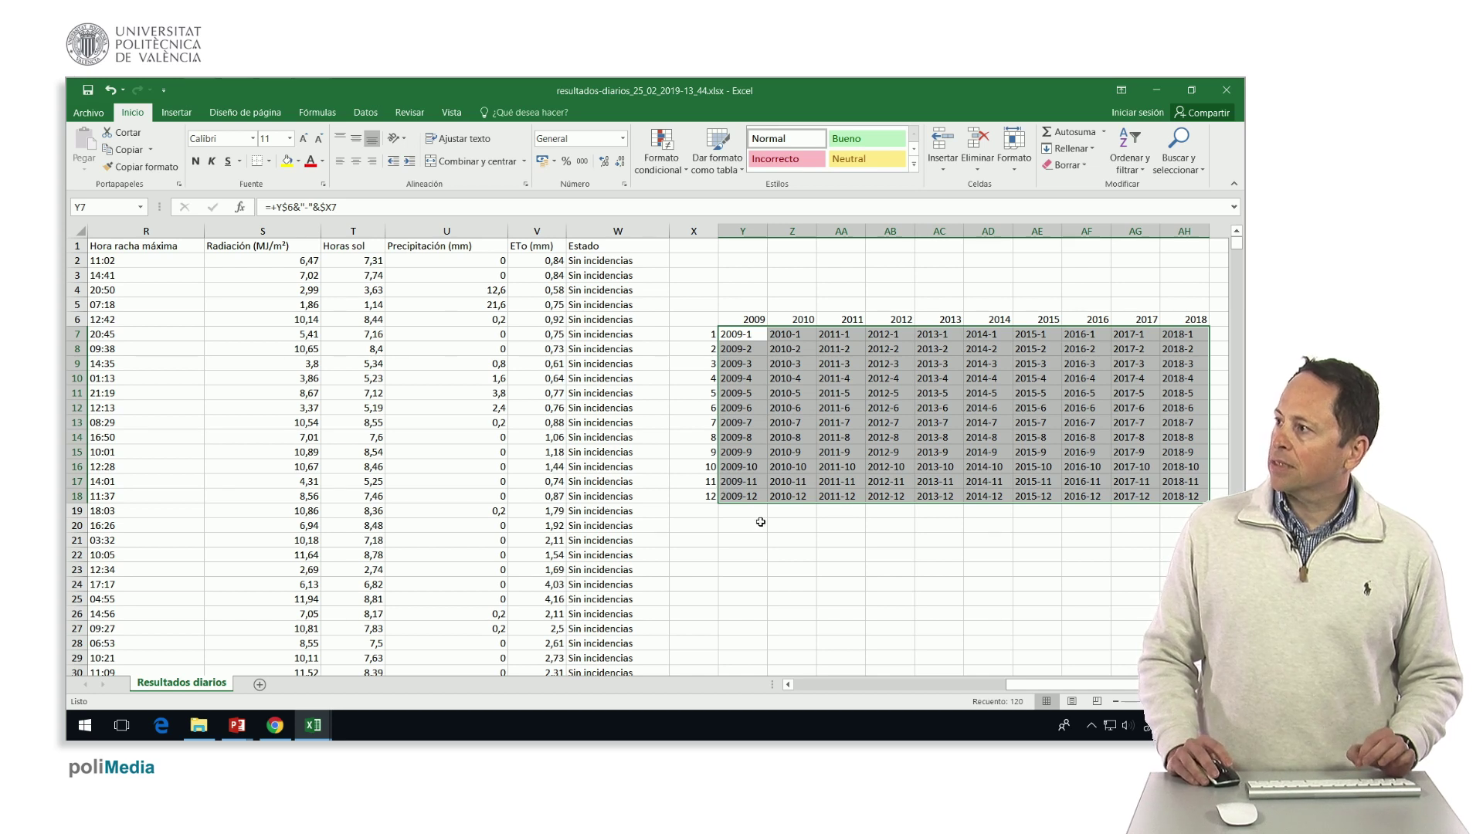
left_click_drag(706, 315, 1178, 319)
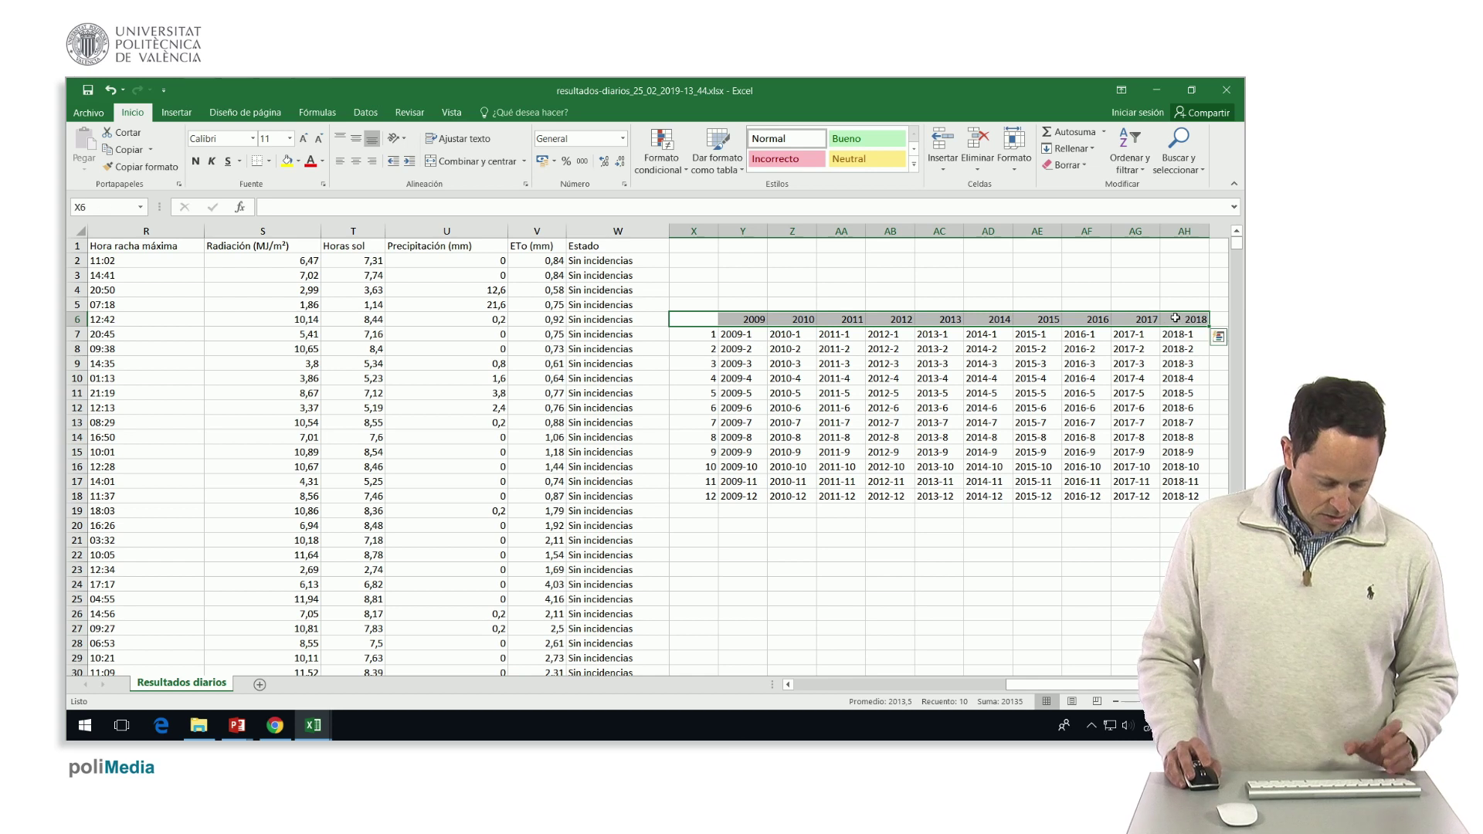
key("ctrl+c")
- Paste the years 2009–2018 into row 21 and months 1–12 below in column X
left_click(680, 540)
key("ctrl+v")
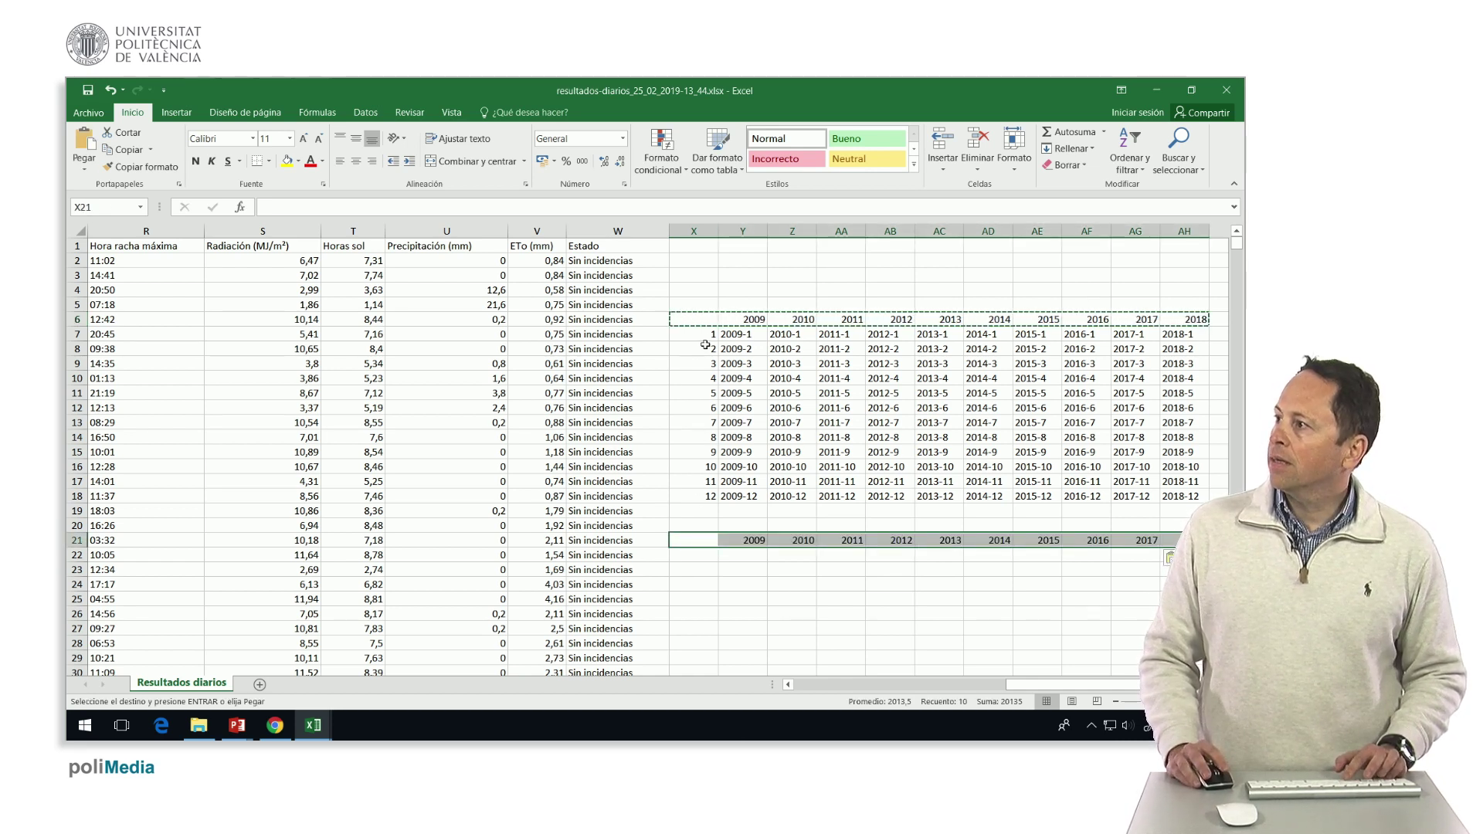
left_click_drag(698, 334, 693, 496)
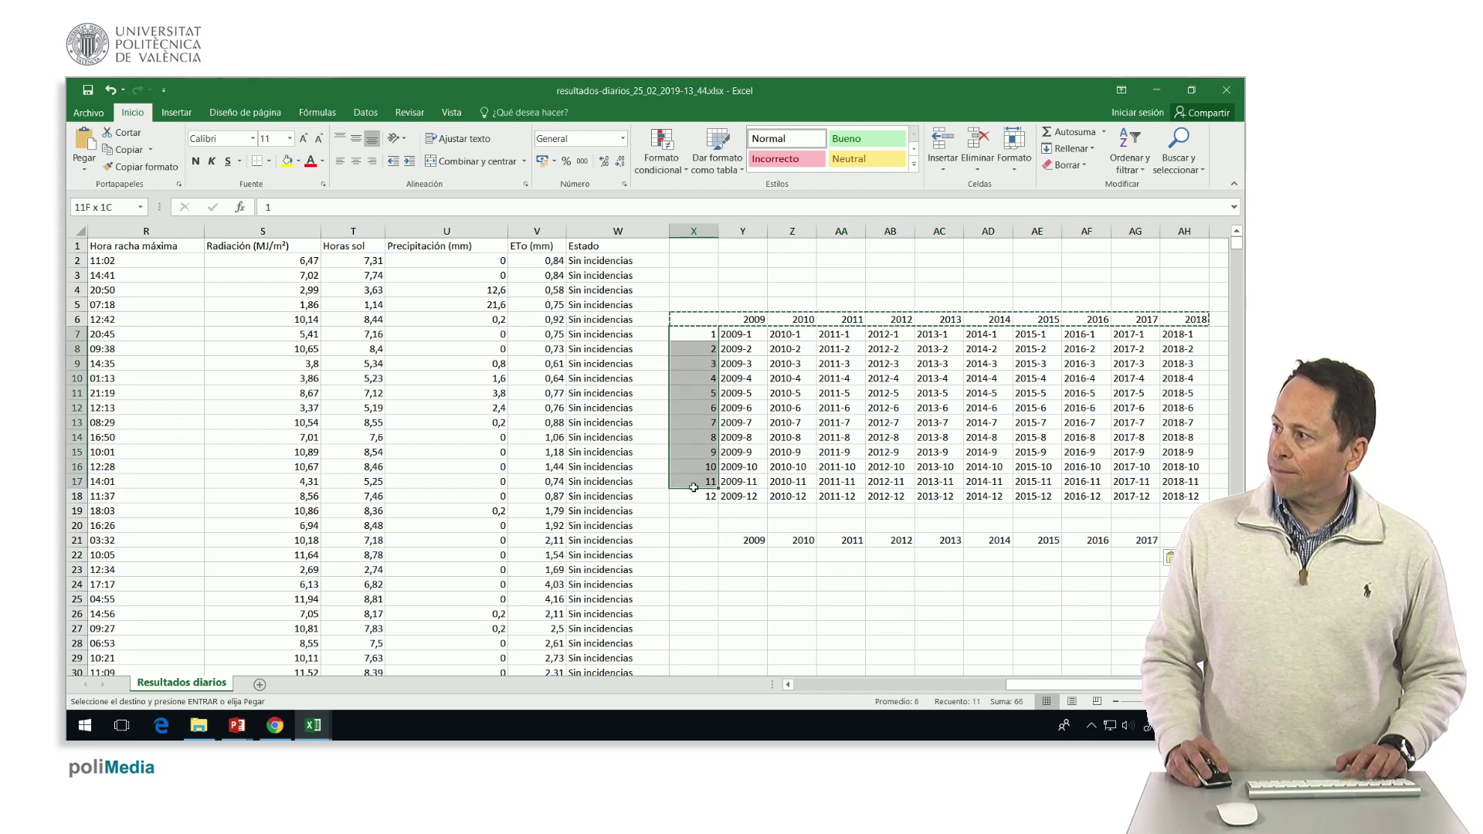
key("ctrl+c")
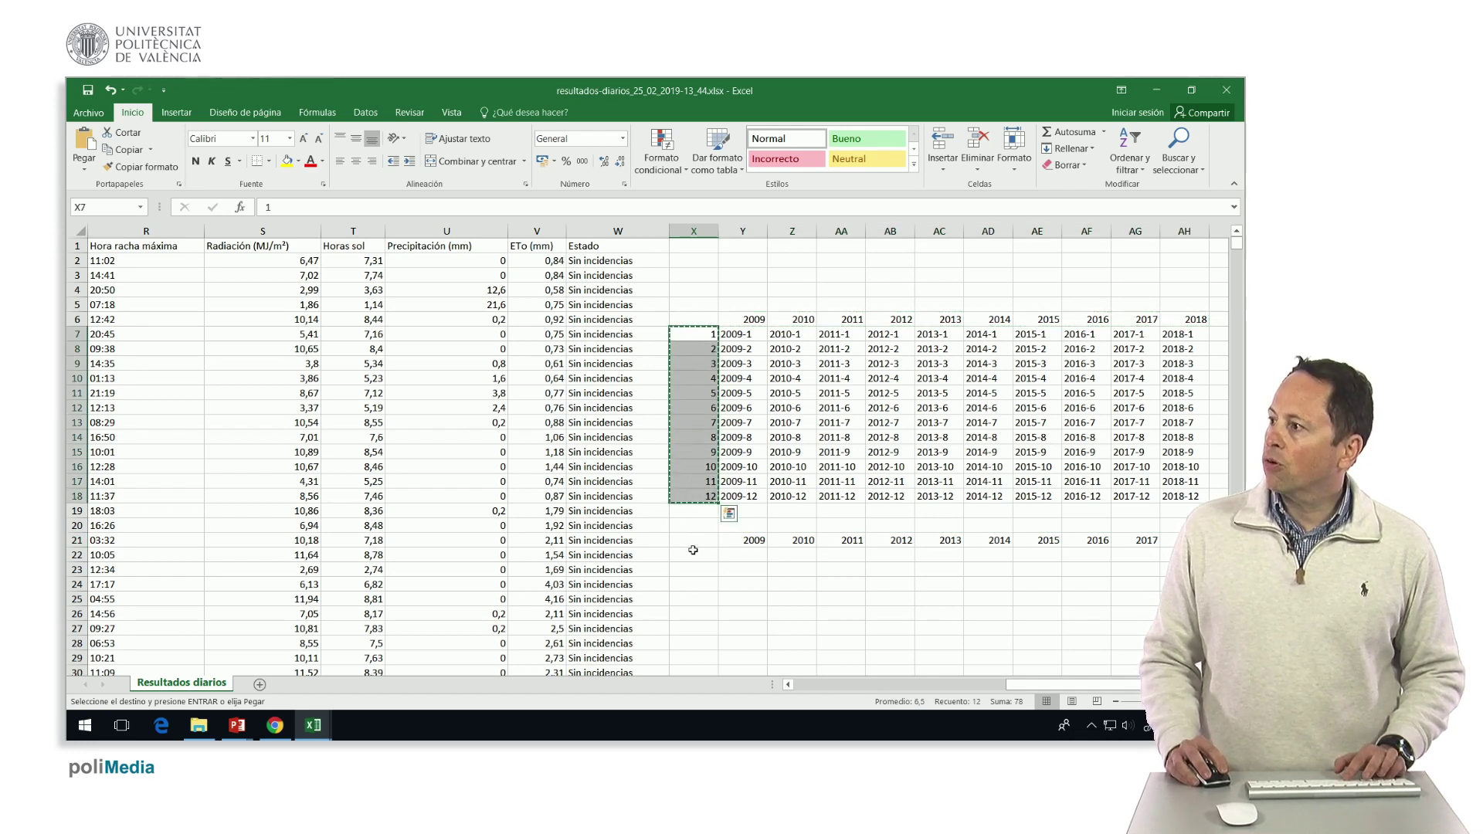
left_click(692, 554)
key("ctrl+v")
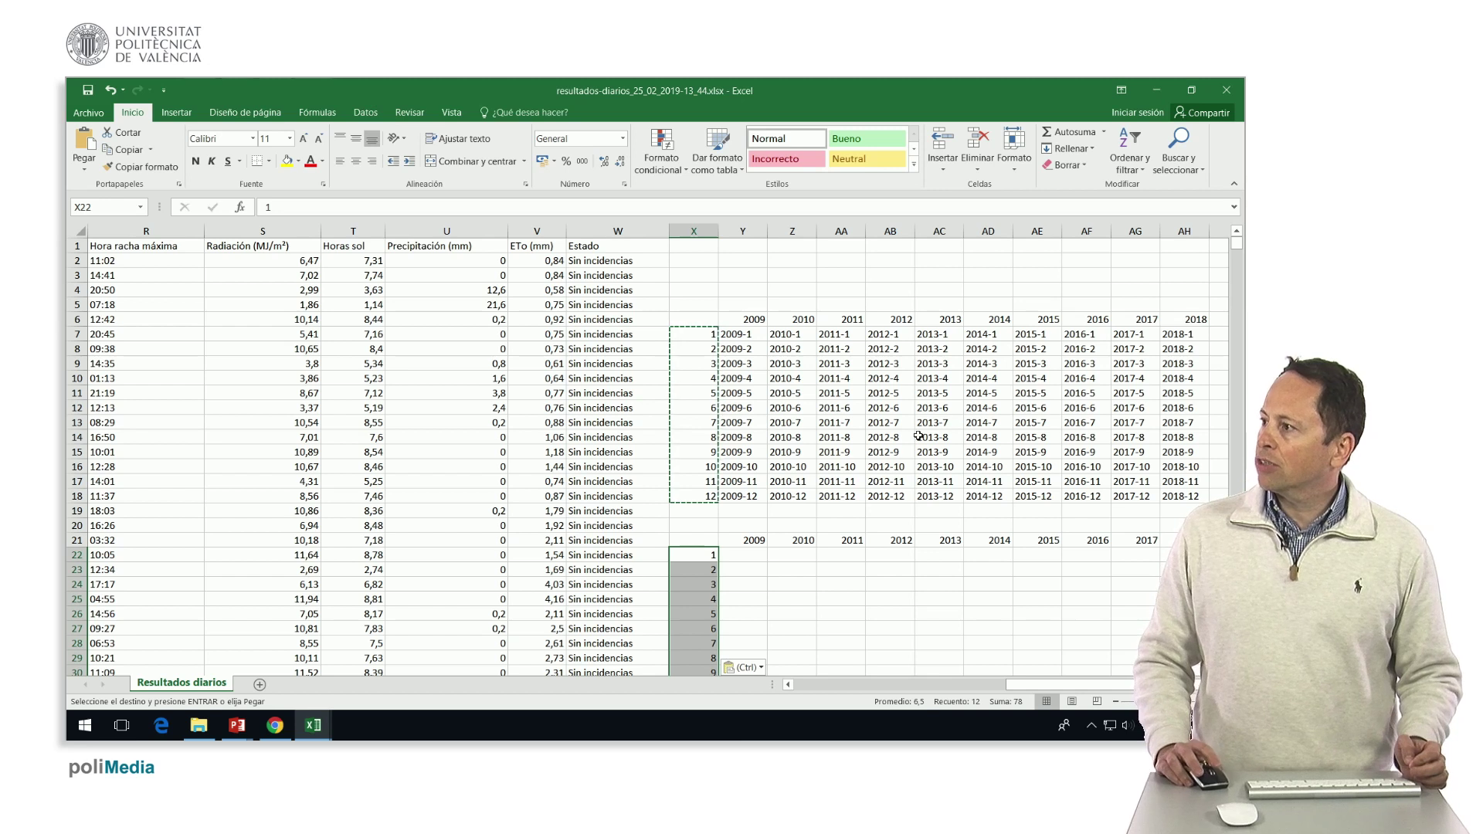
- Title the new table 'Promedio de medias' in X20
left_click(684, 526)
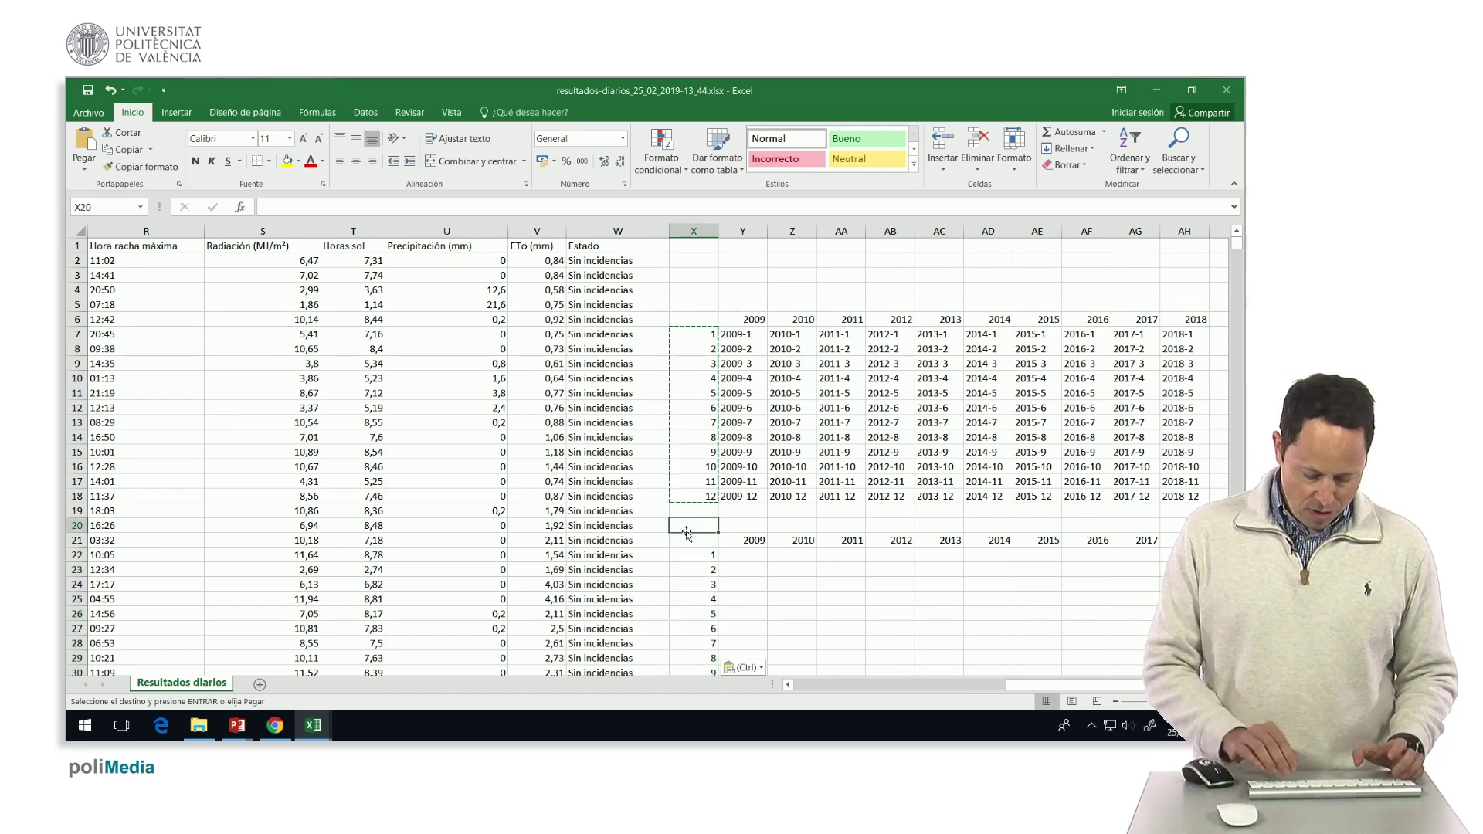
type("Promedio")
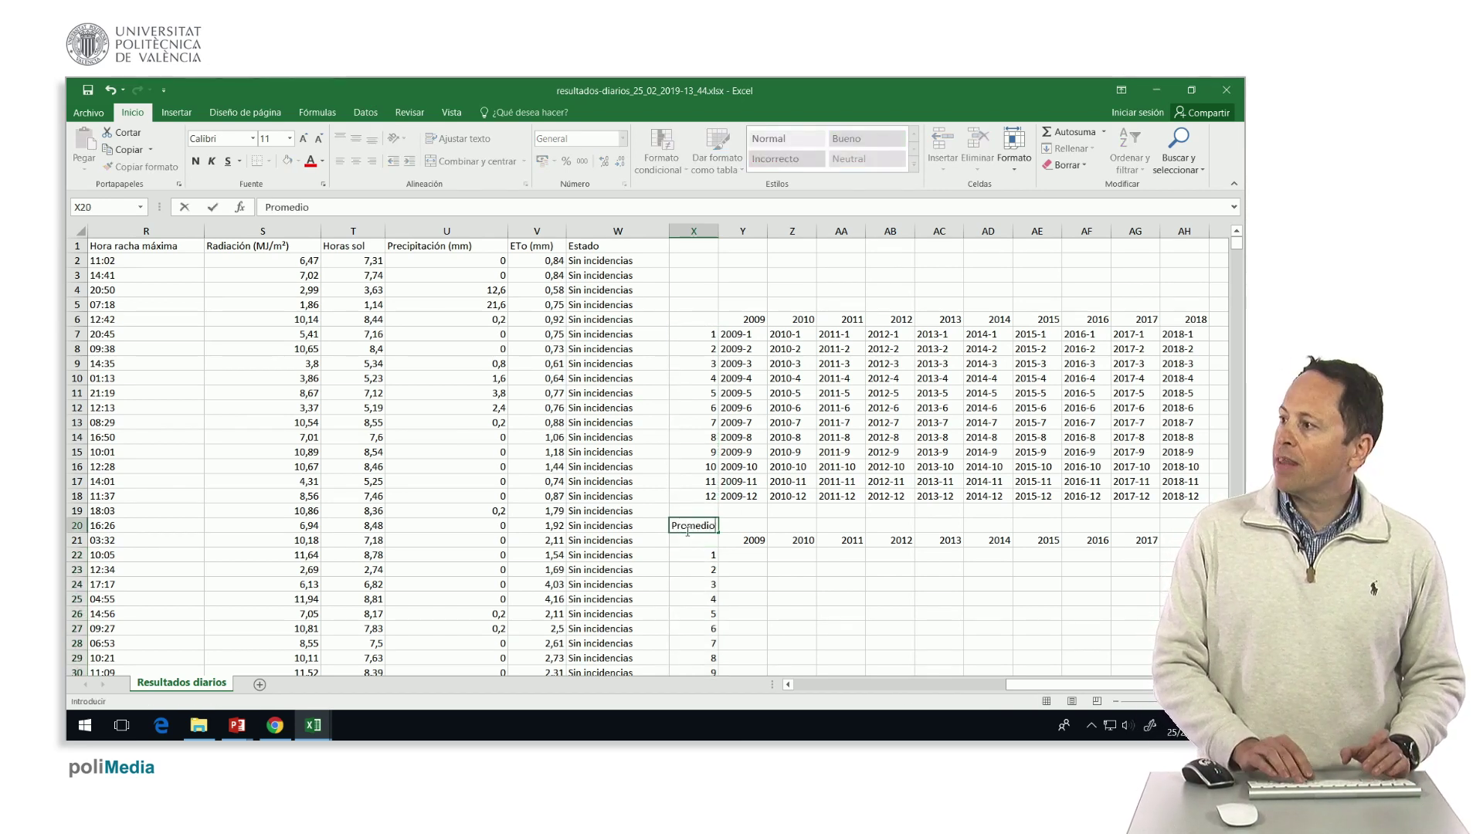
type(" de media")
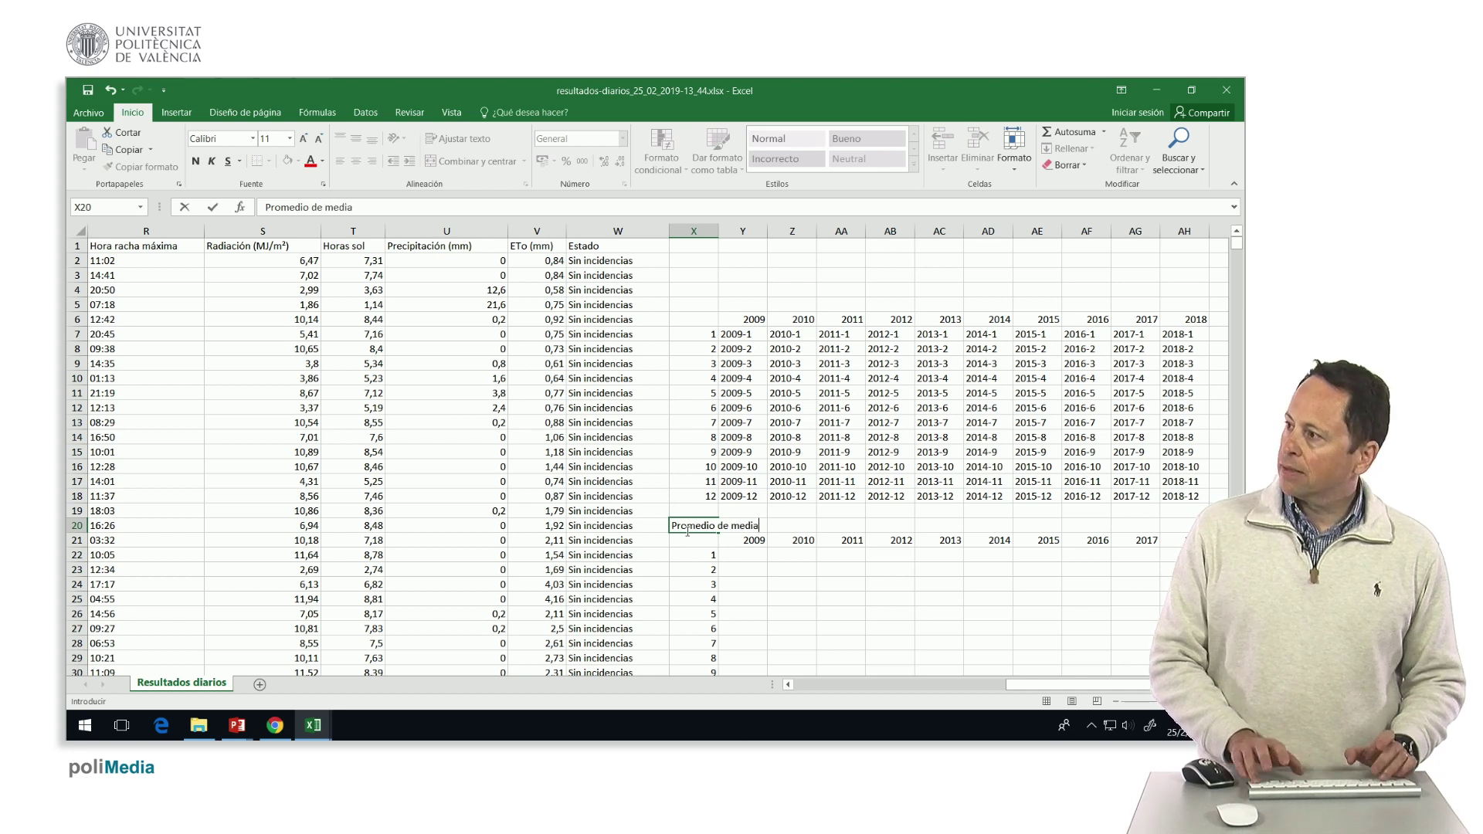
type("s")
key("Return")
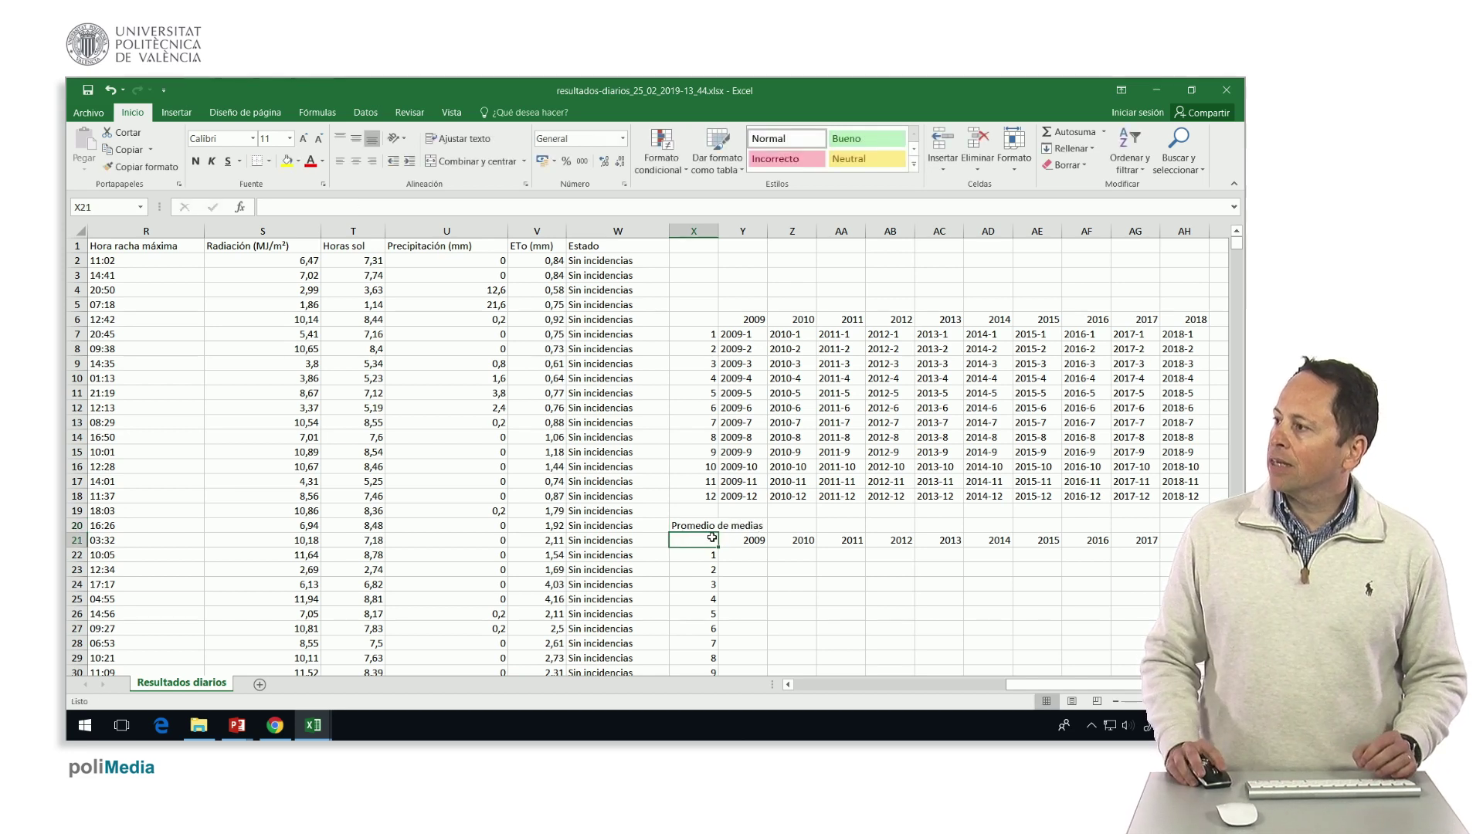
- Enter =PROMEDIO.SI(E:E;Y7;F:F) in Y22 to average January 2009's temperature (9,900323)
left_click(732, 552)
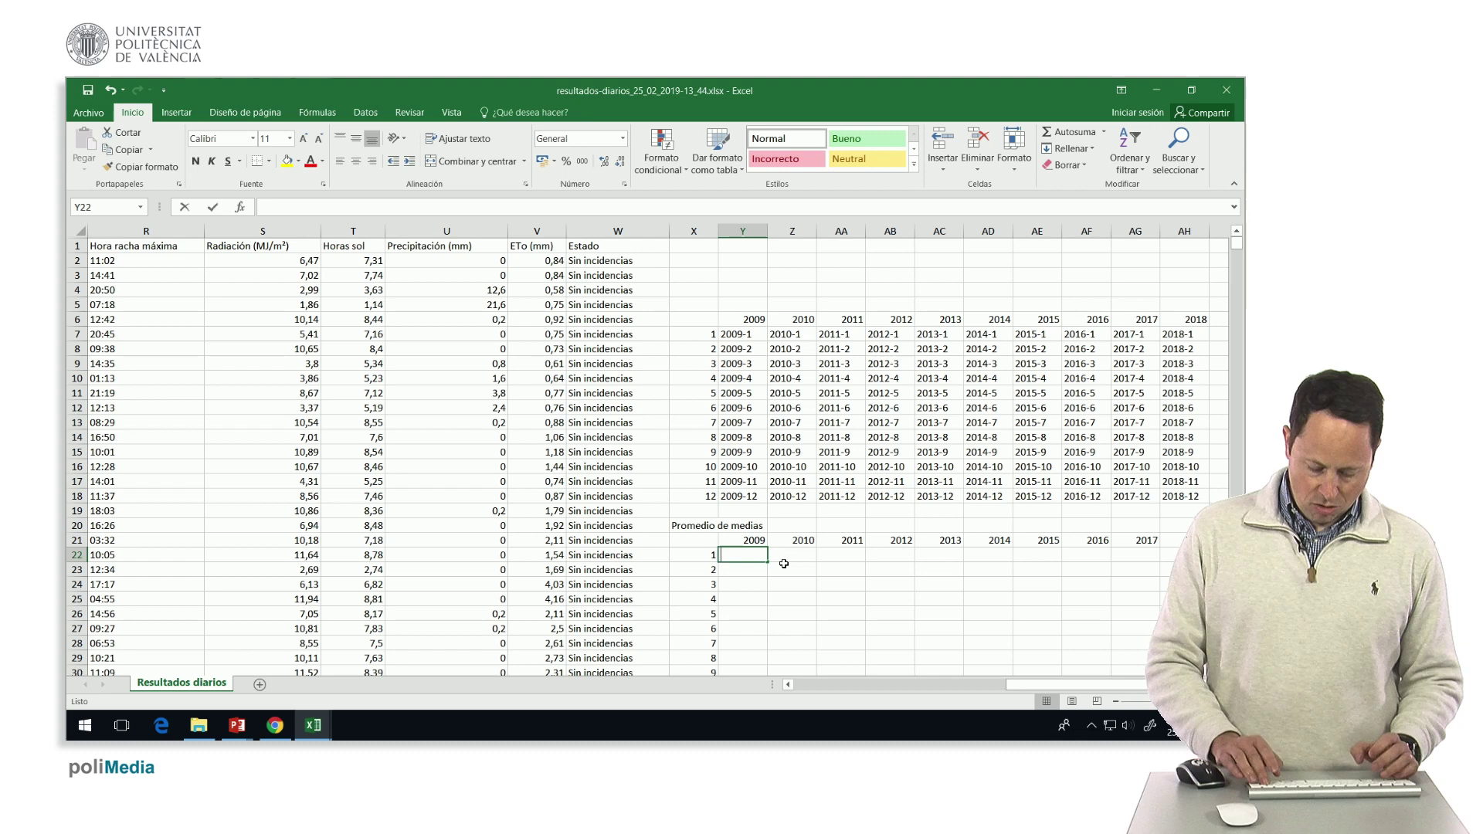
type("+promedio.")
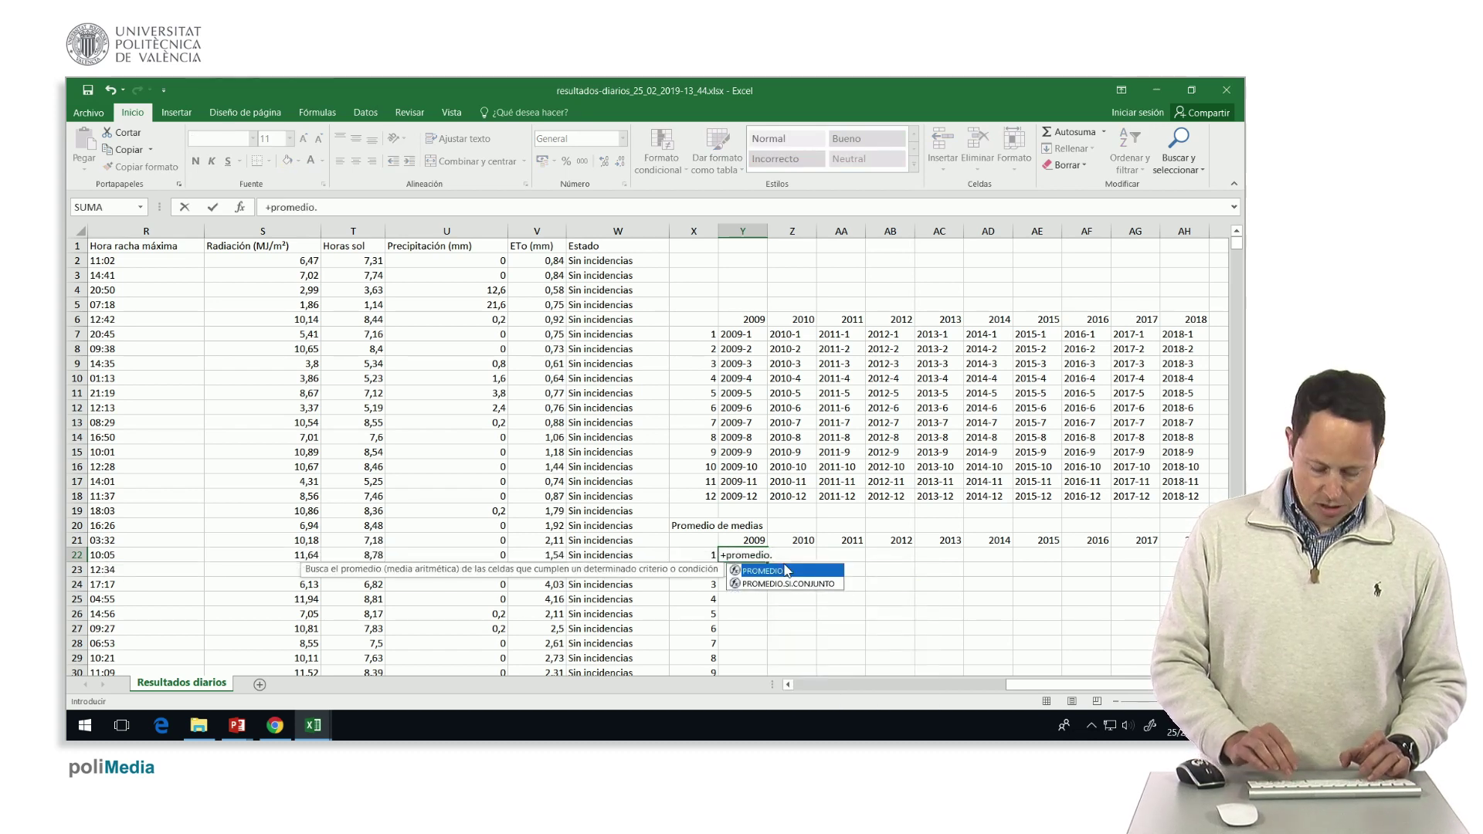
type("si(")
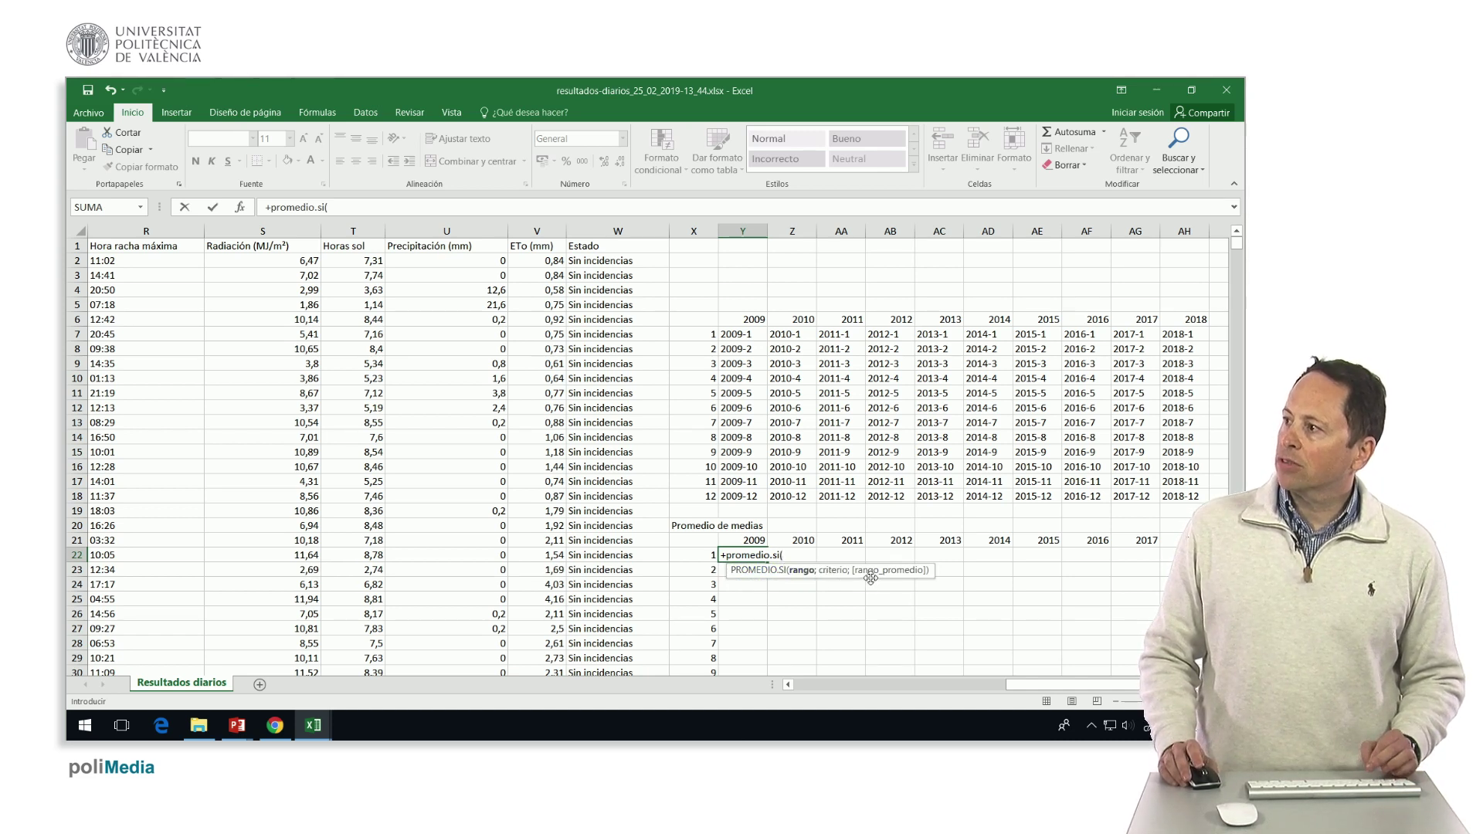
left_click(814, 682)
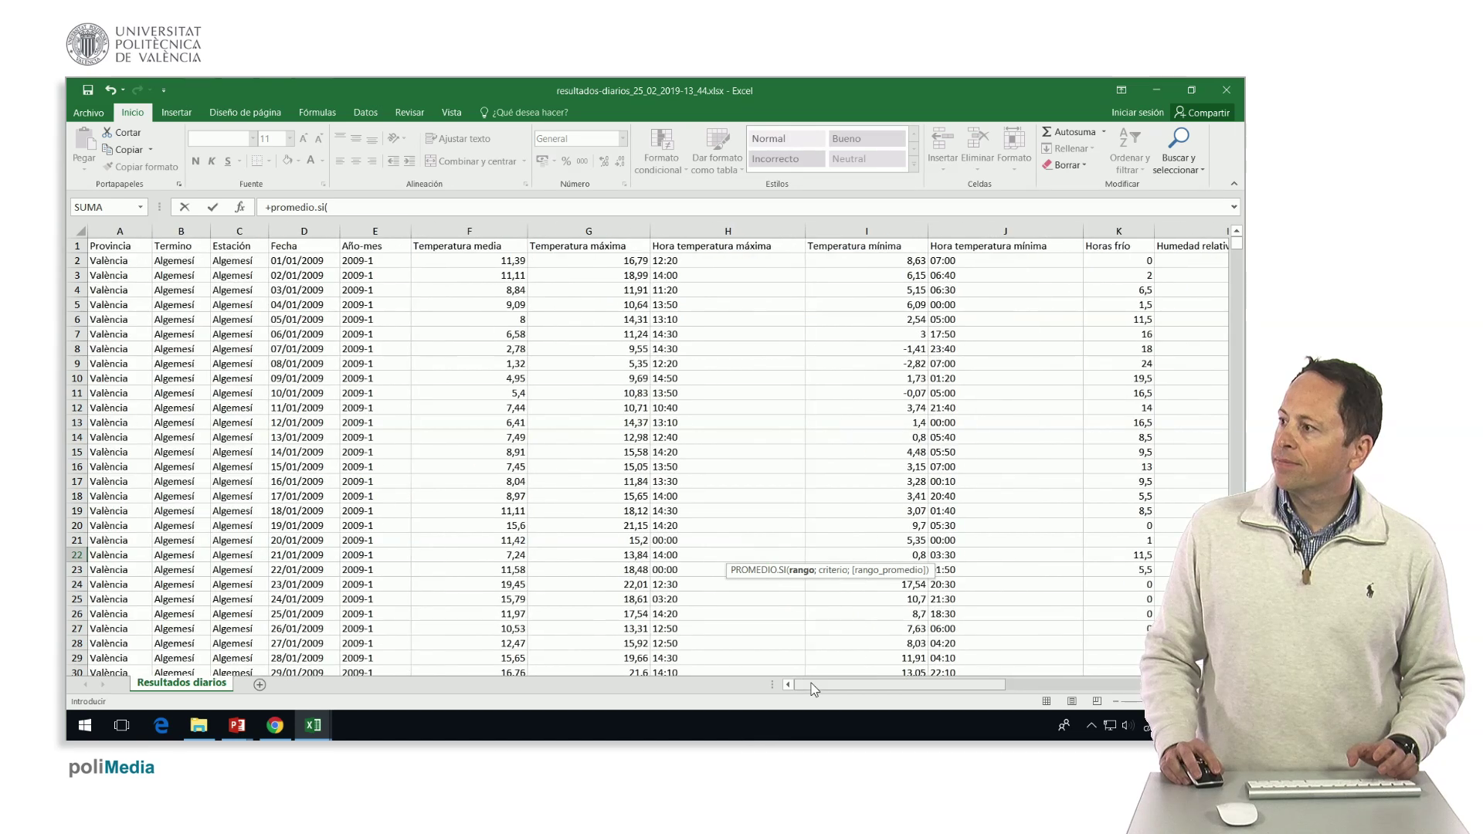
left_click(375, 231)
left_click(374, 207)
type(";")
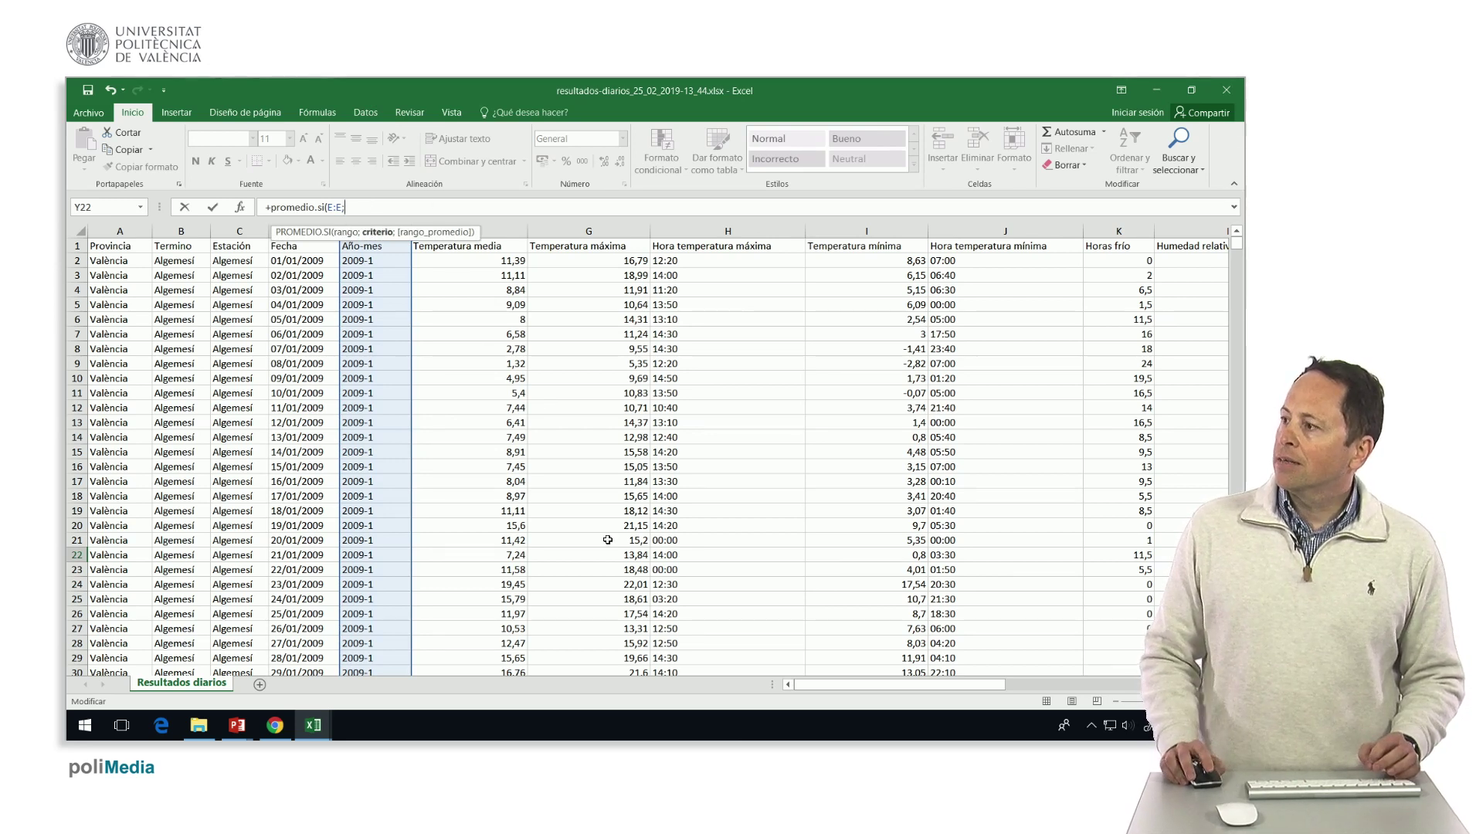
mouse_move(957, 684)
left_mouse_down()
mouse_move(1126, 701)
mouse_move(953, 438)
left_mouse_up()
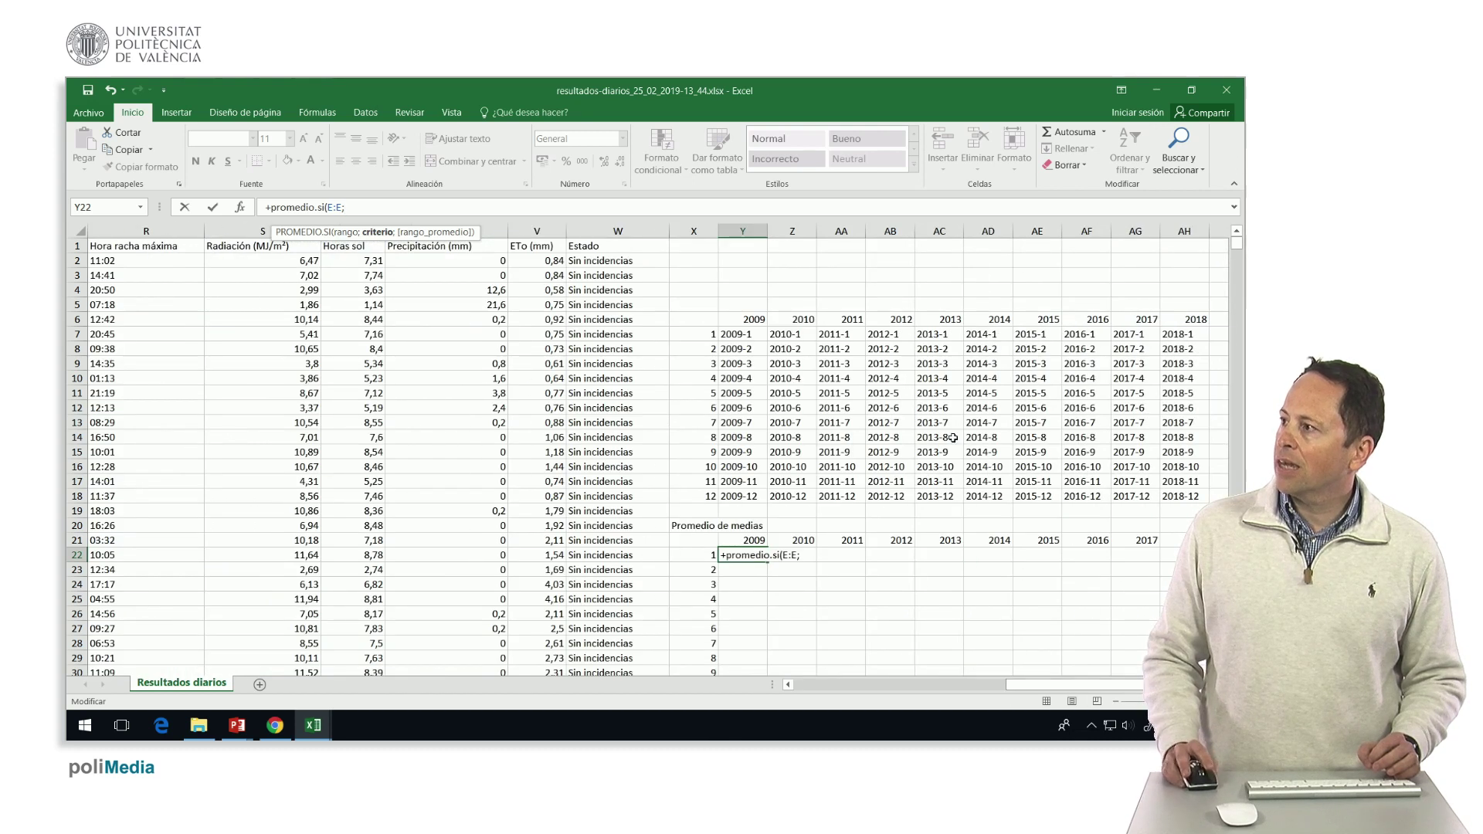
left_click(746, 333)
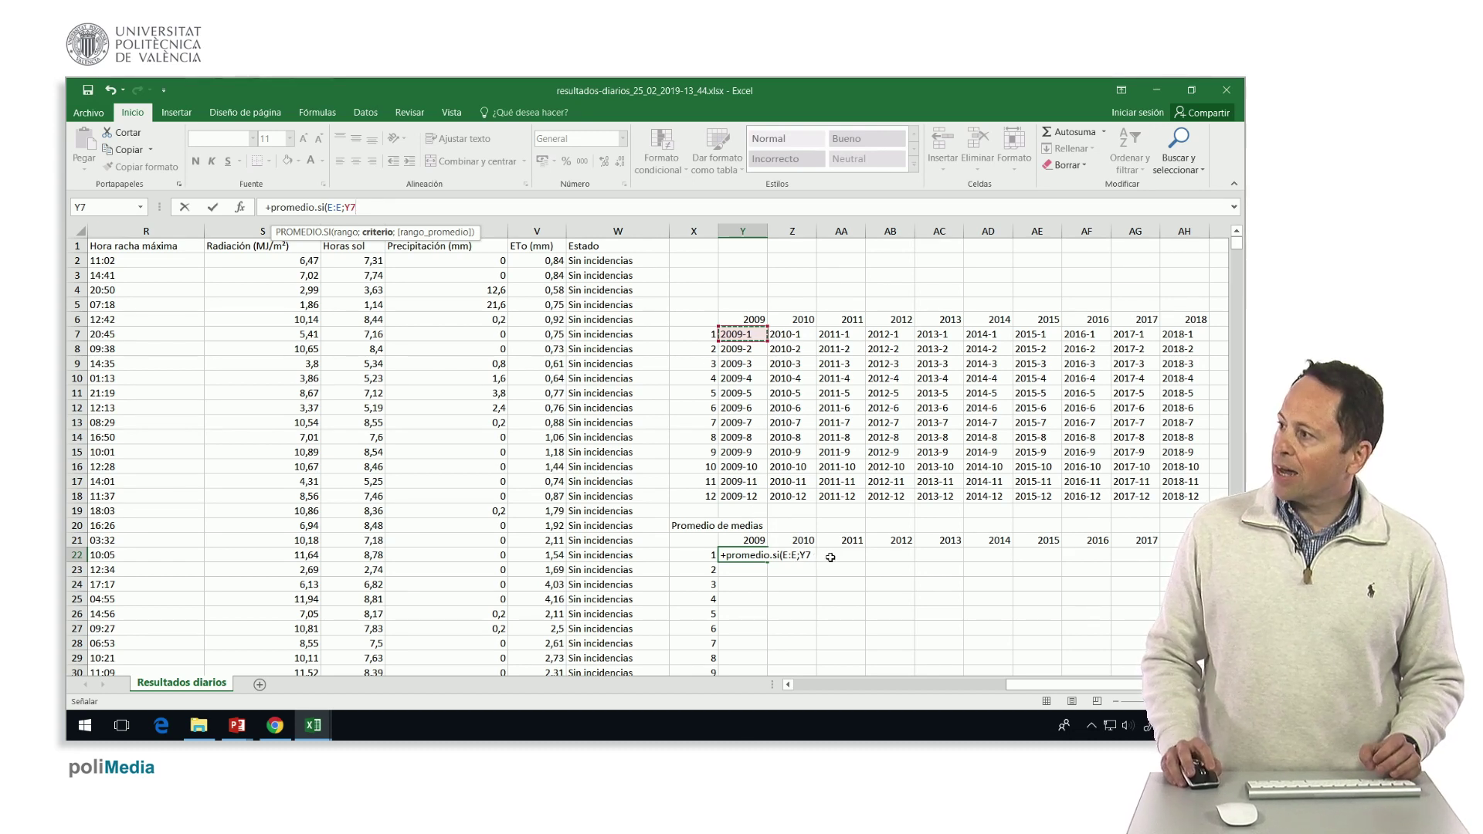
type(";")
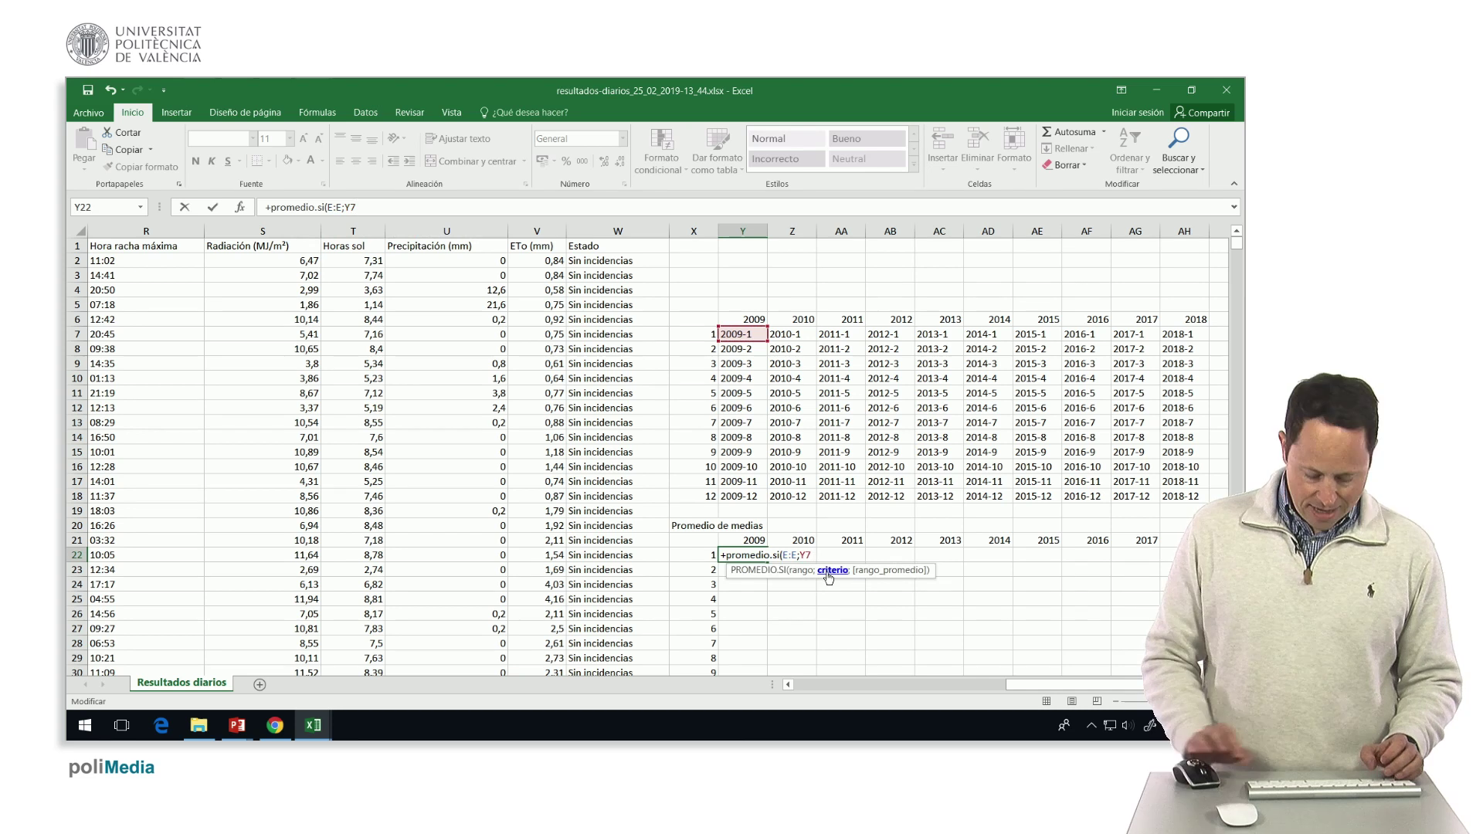
left_click(820, 683)
left_click(820, 683)
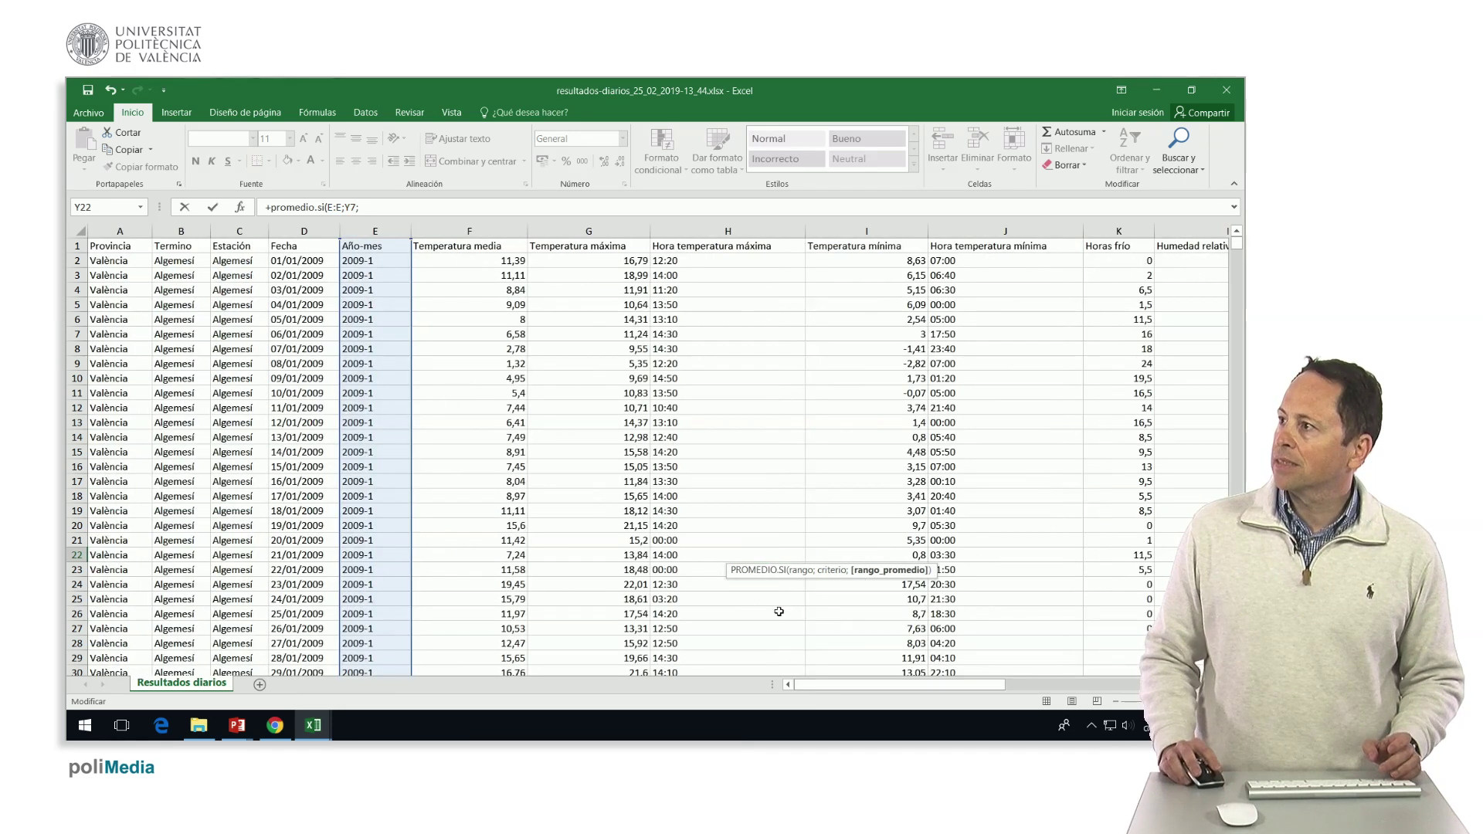
left_click(462, 226)
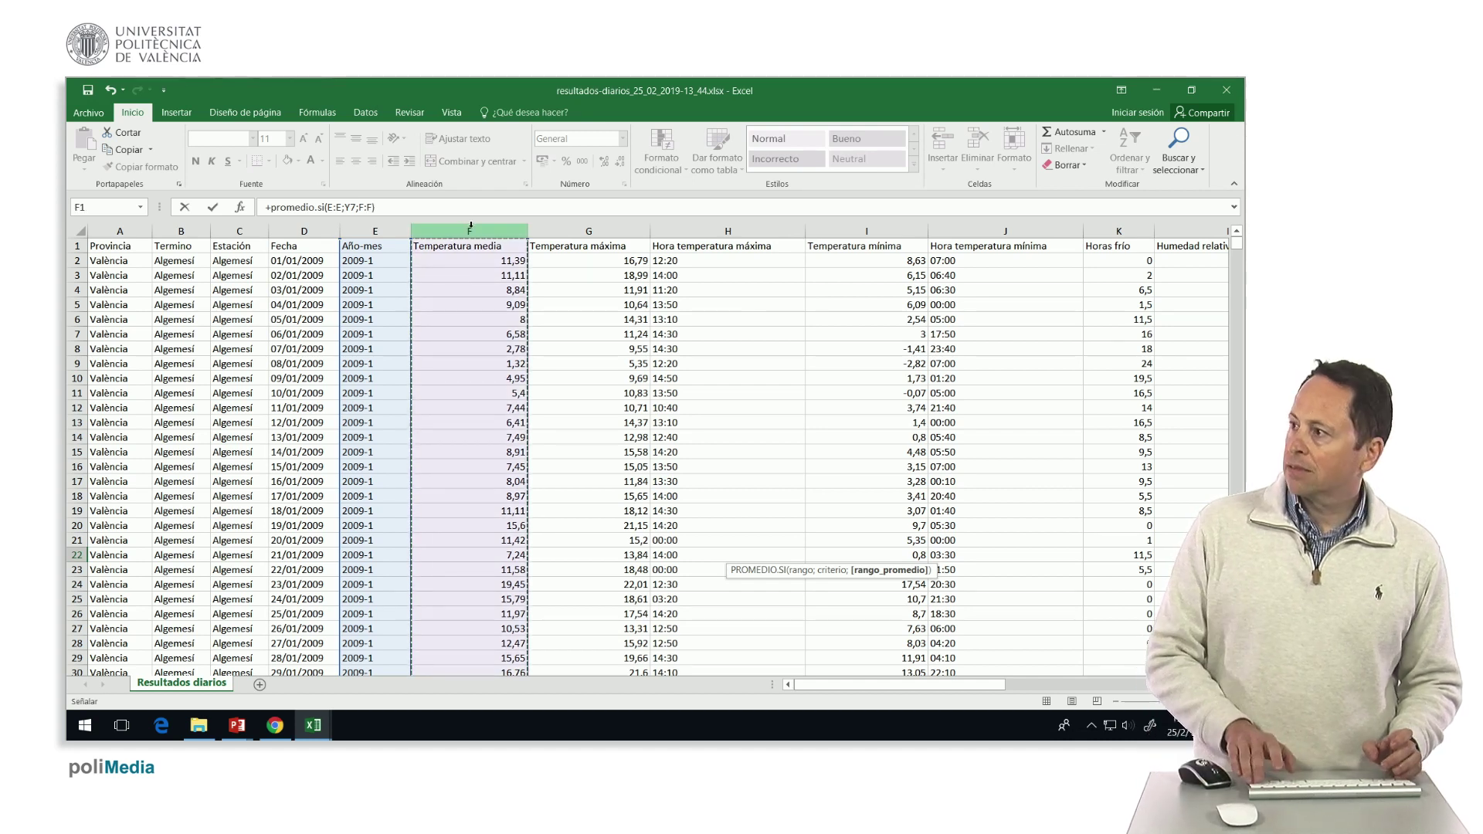
key("Return")
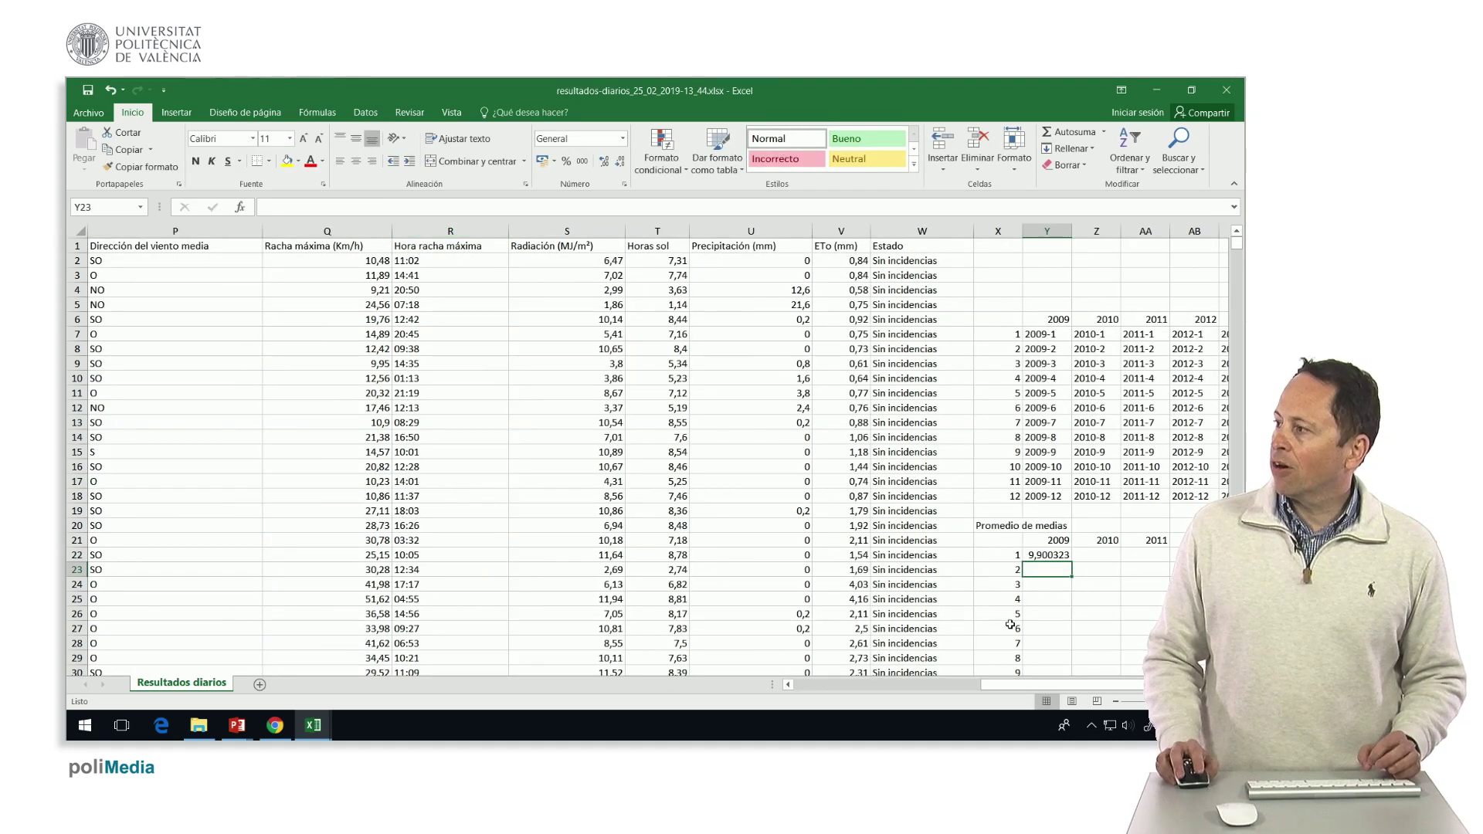
- Format the January 2009 average in Y22 as Número with one decimal so it shows 9,9
left_click(1048, 552)
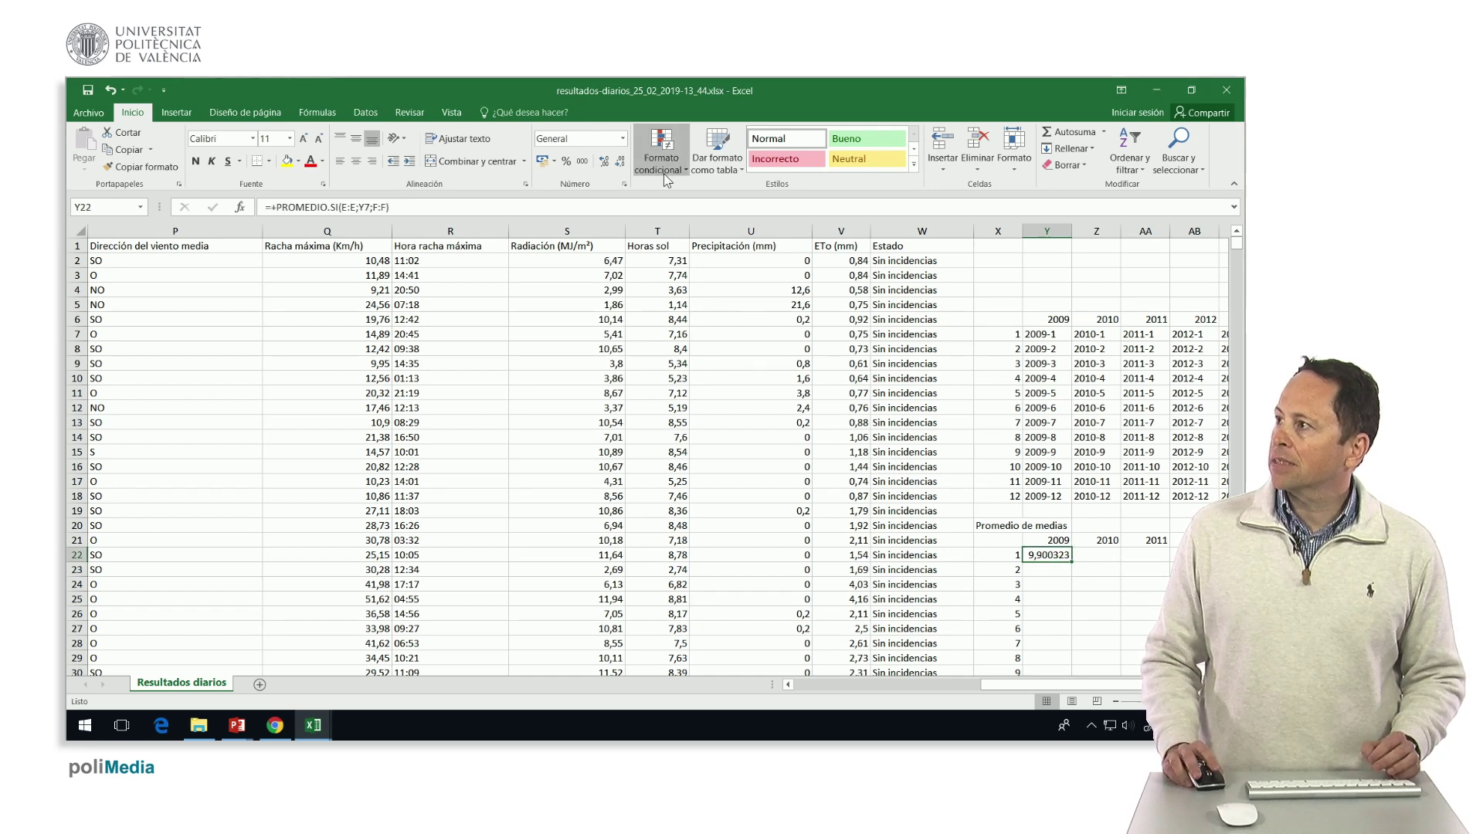
left_click(605, 161)
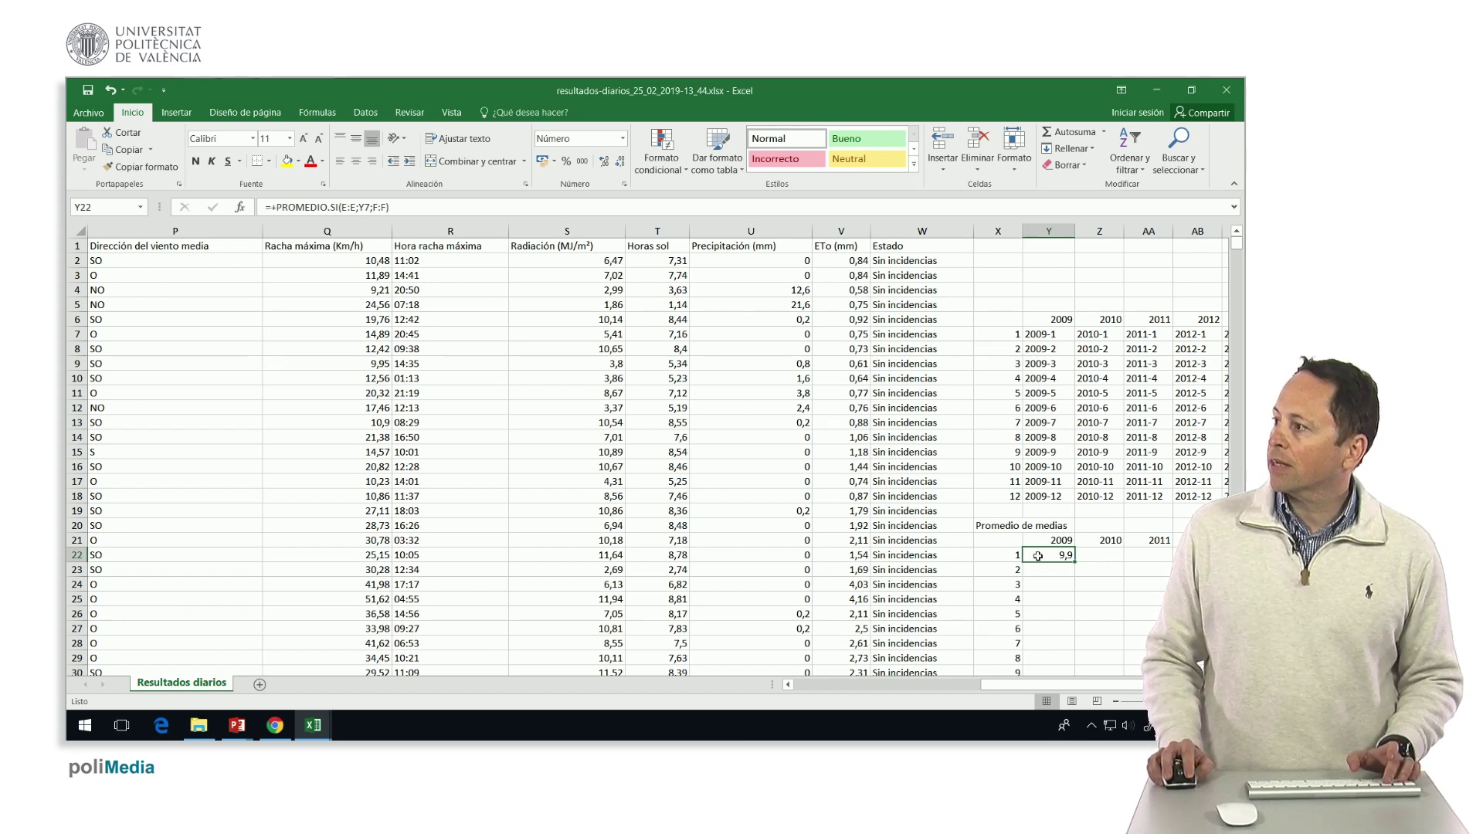
left_click(351, 209)
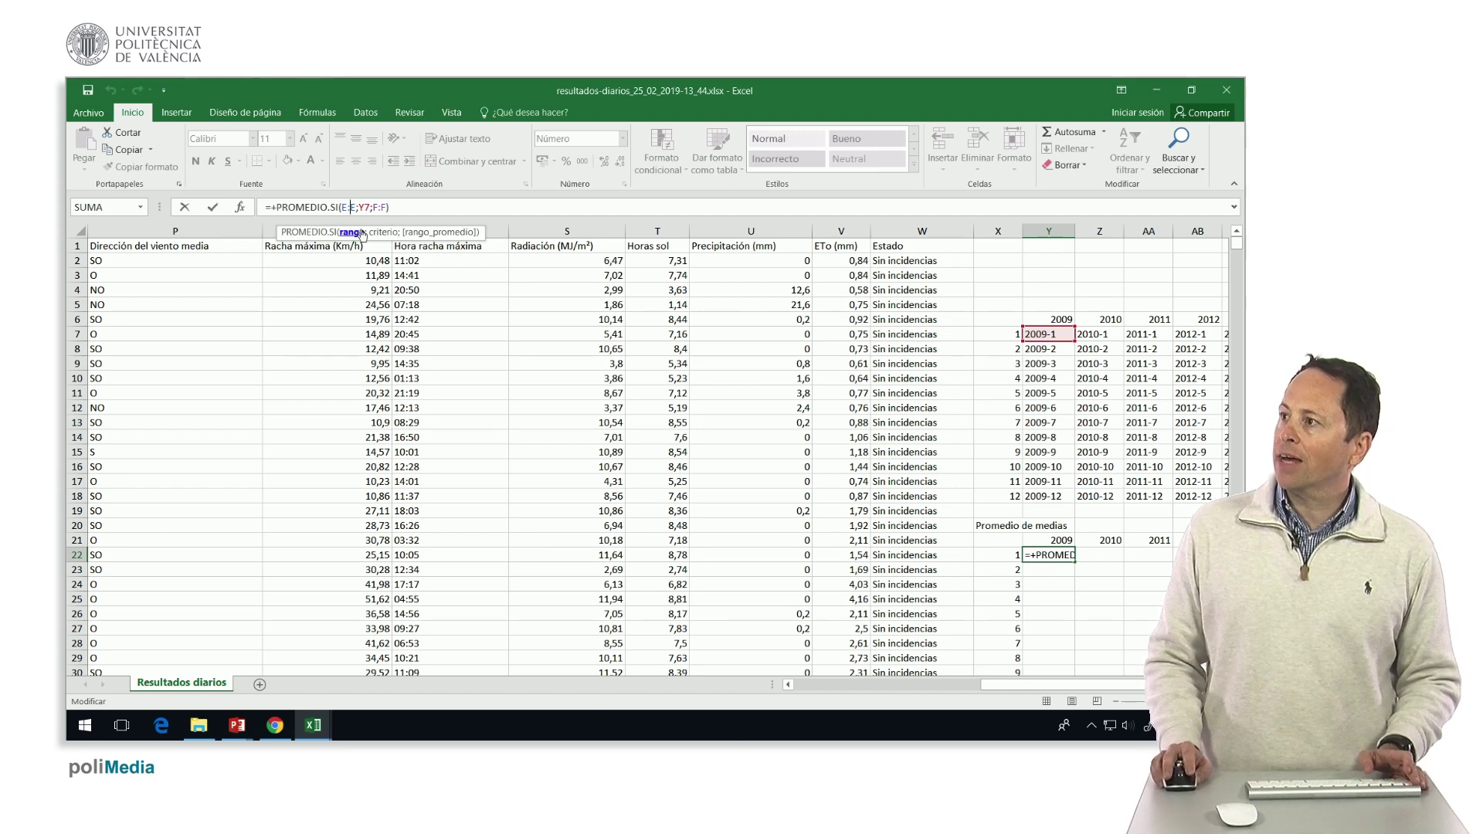
key("ctrl+Return")
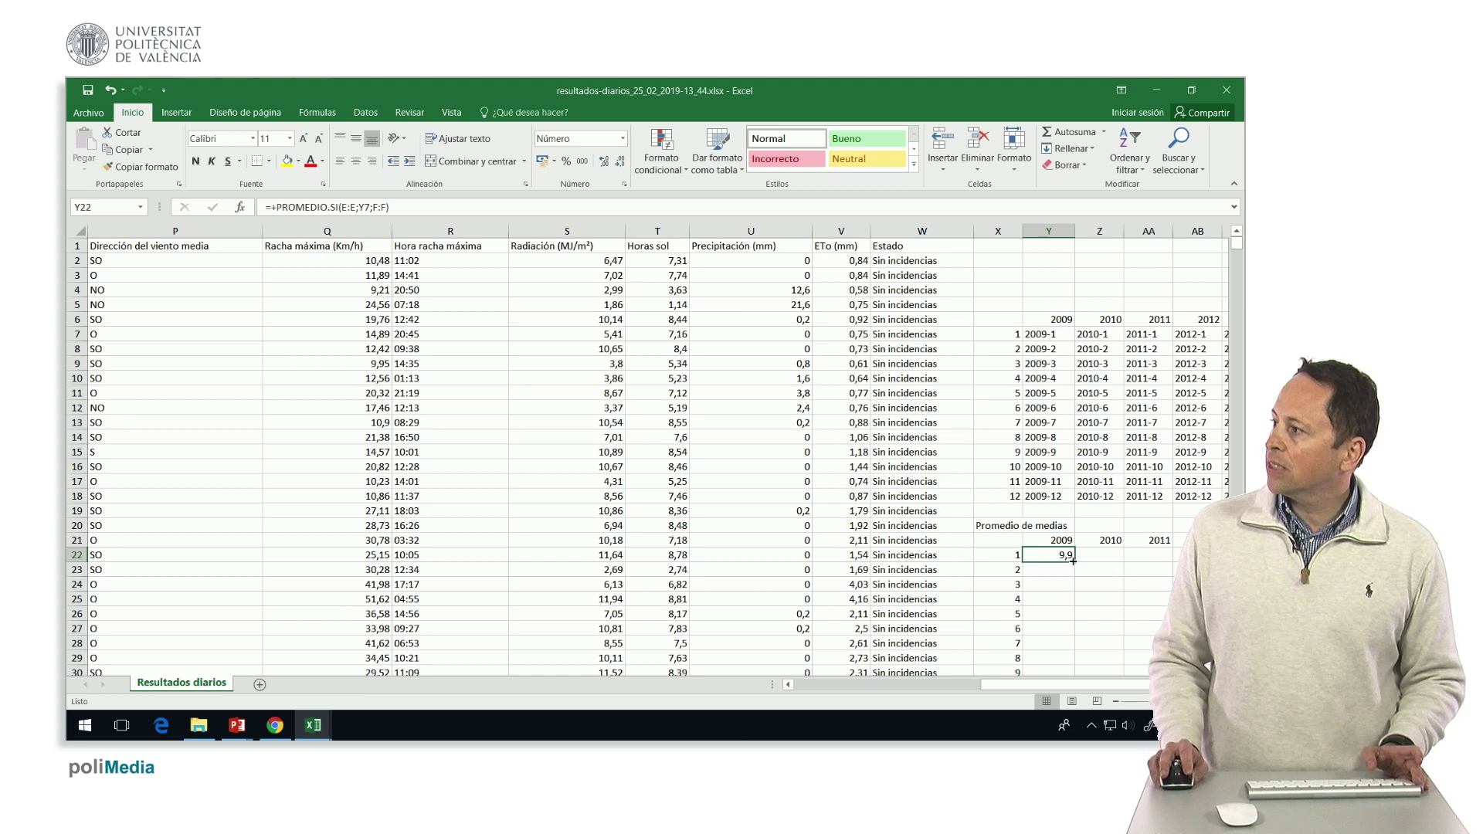
- Fill Y22's PROMEDIO.SI formula down to row 33 and across to column AH
mouse_move(1075, 561)
left_mouse_down()
mouse_move(1066, 531)
mouse_move(1071, 551)
left_mouse_up()
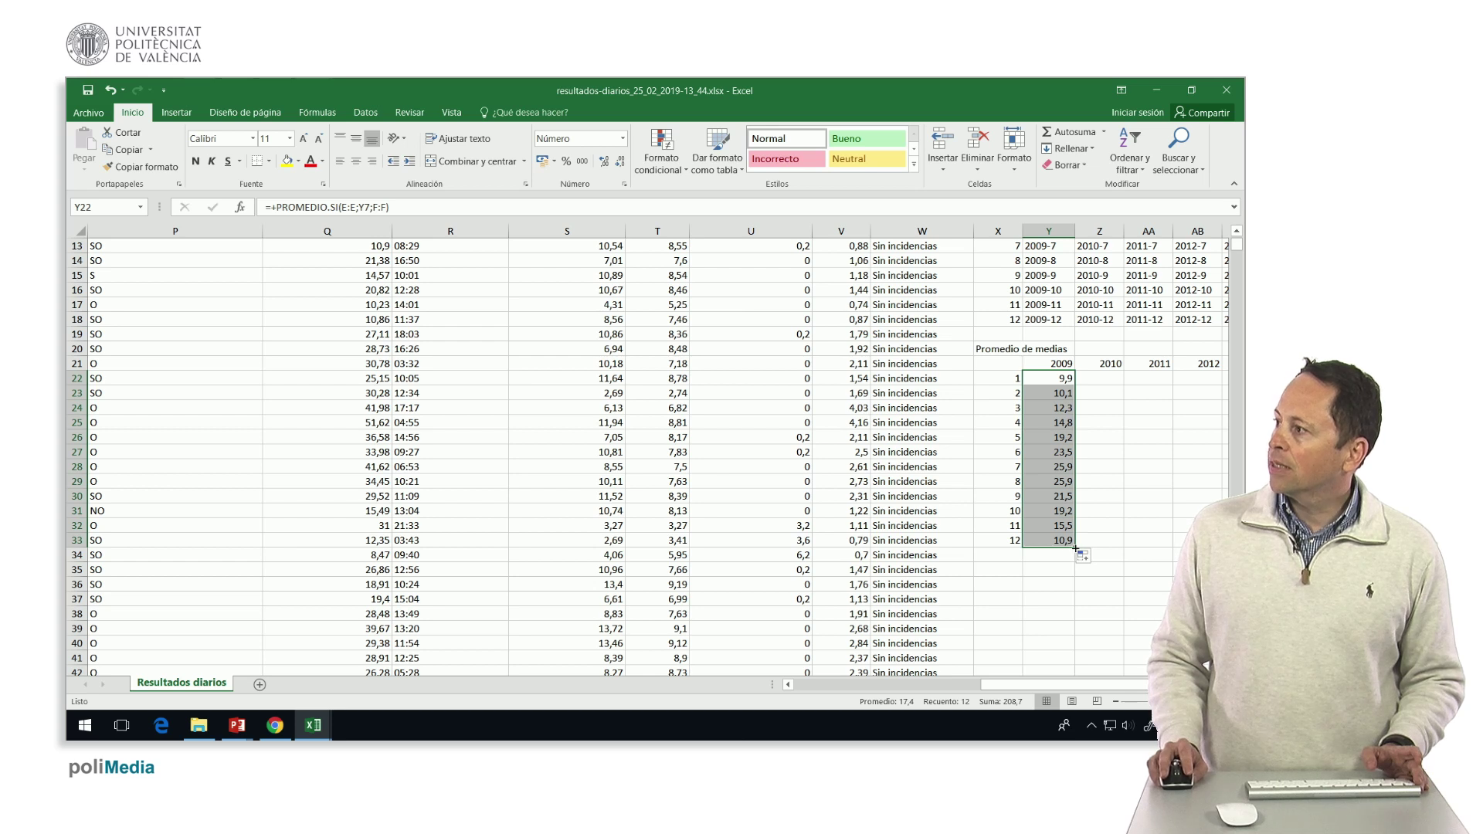
mouse_move(1073, 547)
left_mouse_down()
mouse_move(1205, 546)
mouse_move(1163, 539)
left_mouse_up()
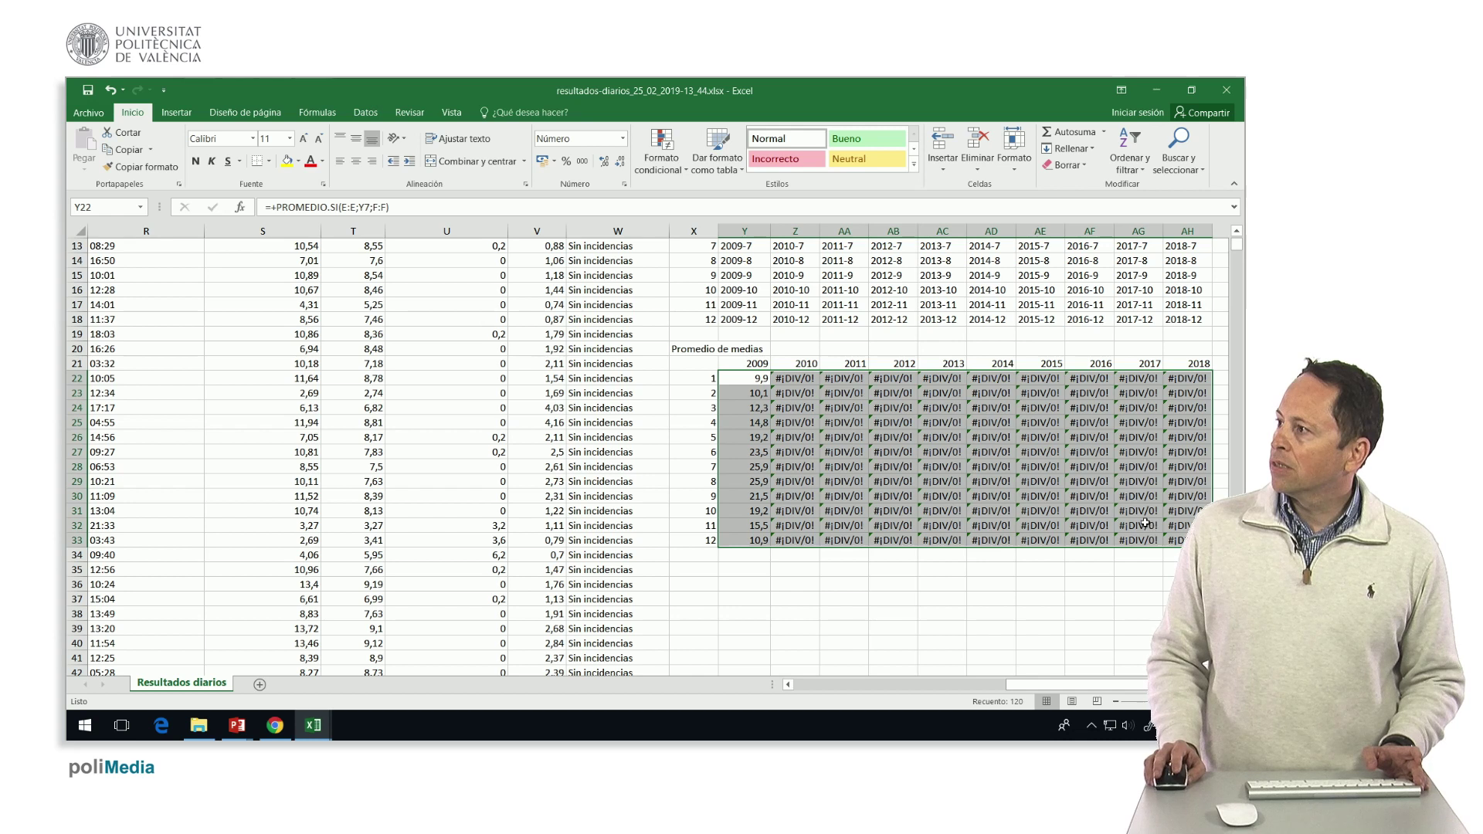
left_click(787, 379)
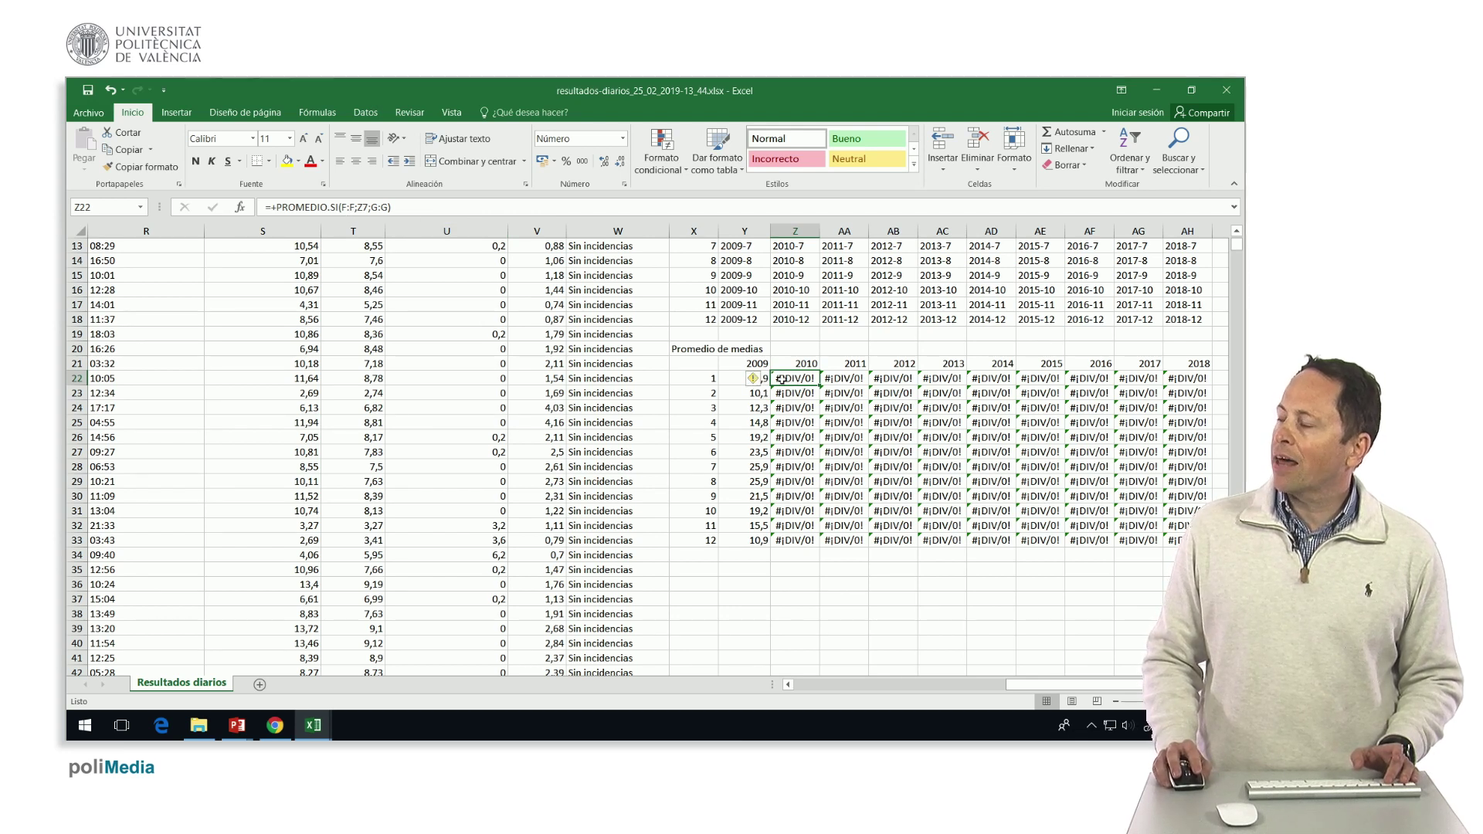
- Lock Y22's columns as =+PROMEDIO.SI($E:$E;Y7;$F:$F) and refill the Y22:AH33 grid
left_click(733, 380)
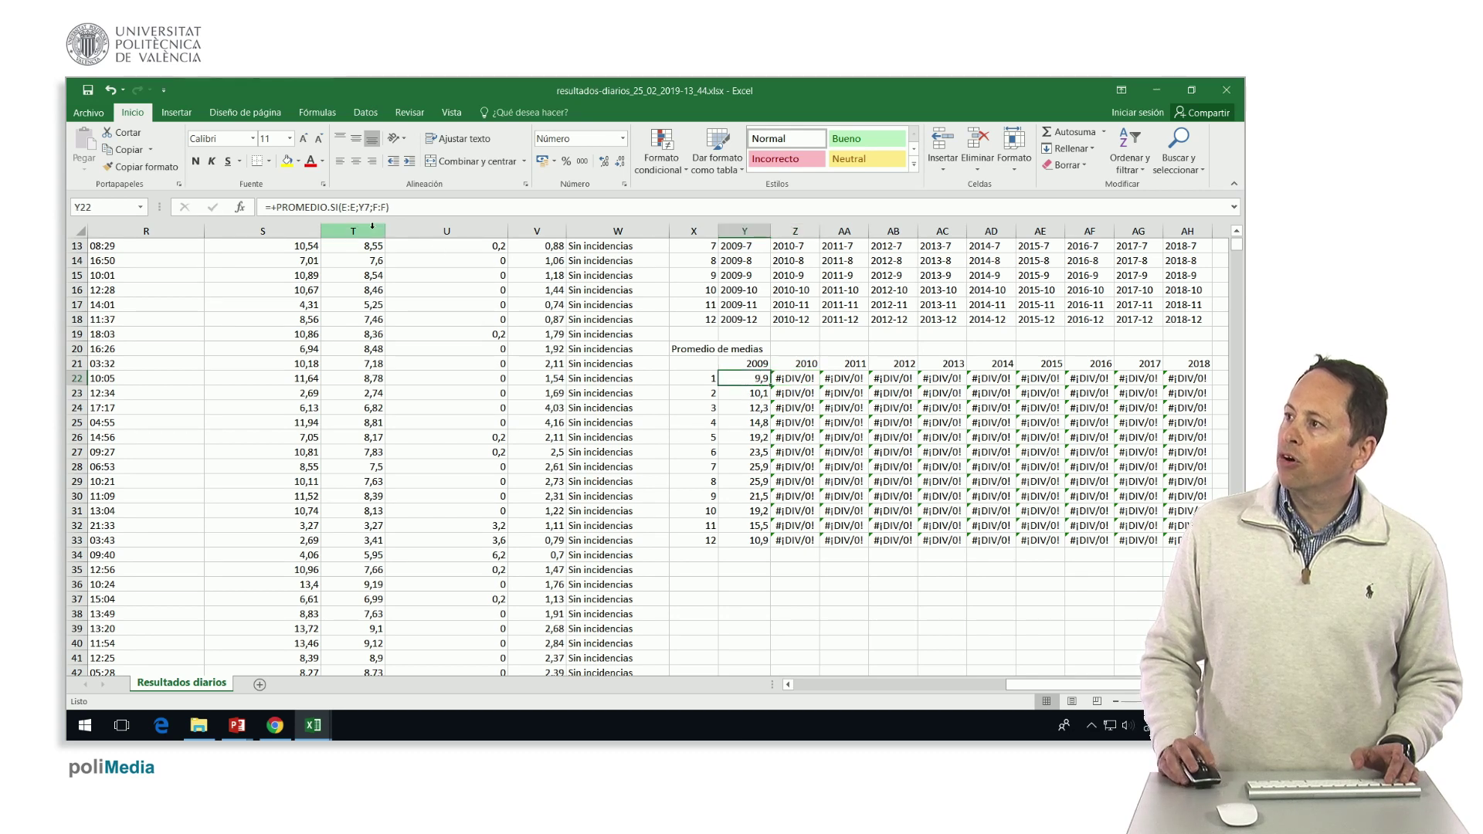
left_click(342, 207)
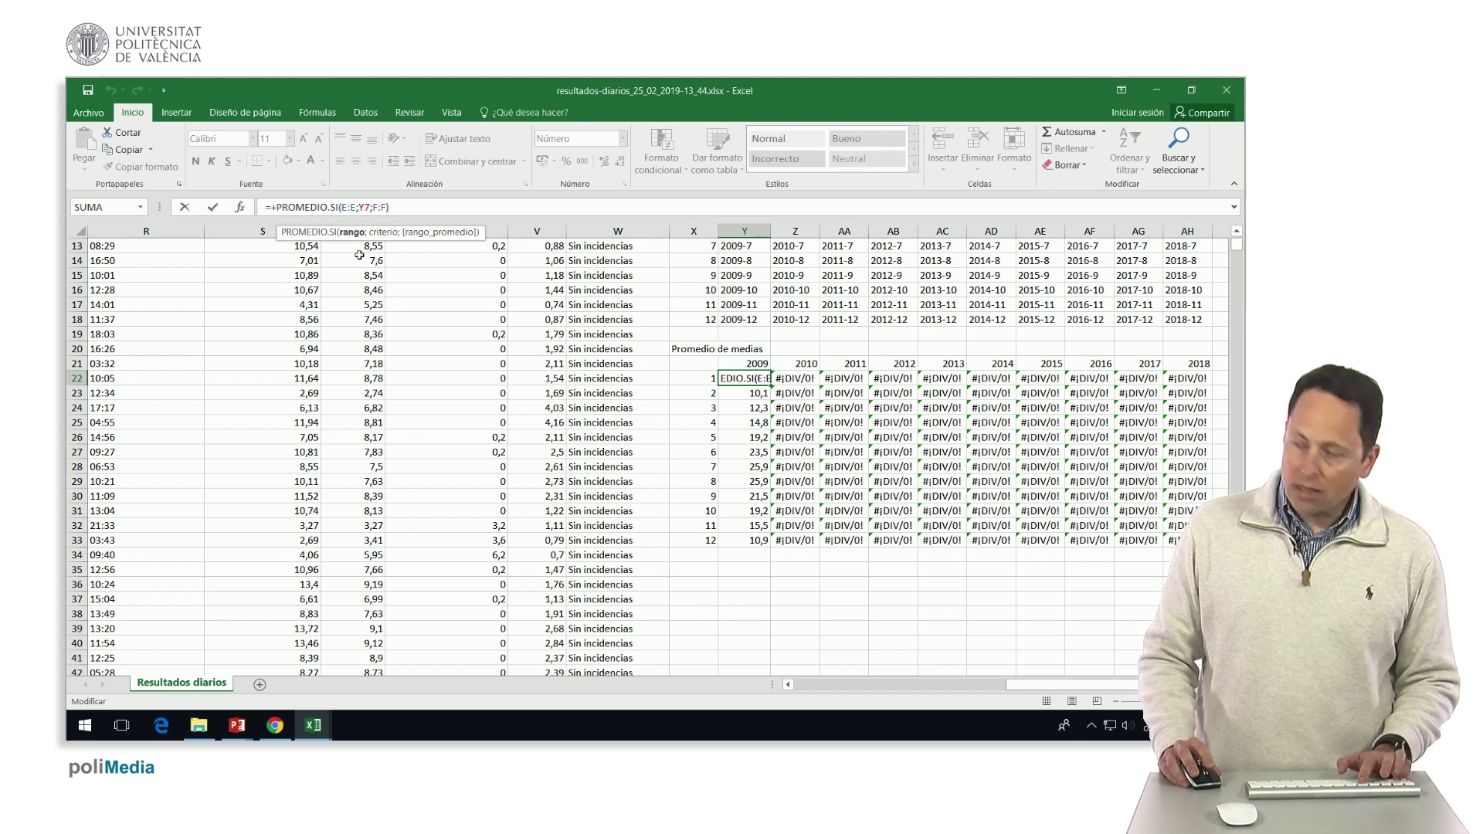
type("$")
left_click(357, 207)
type("$")
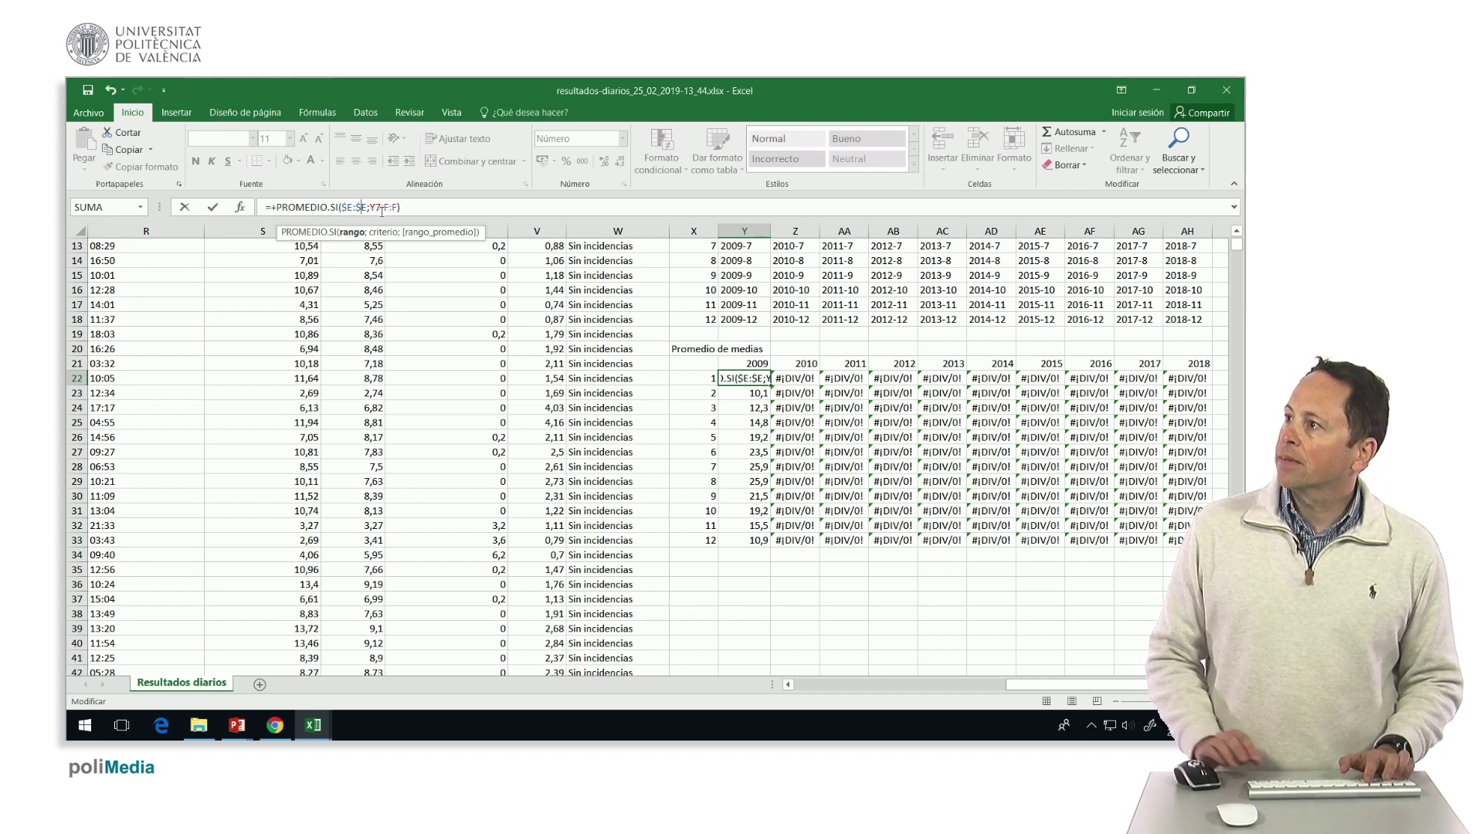
left_click(388, 207)
type("$")
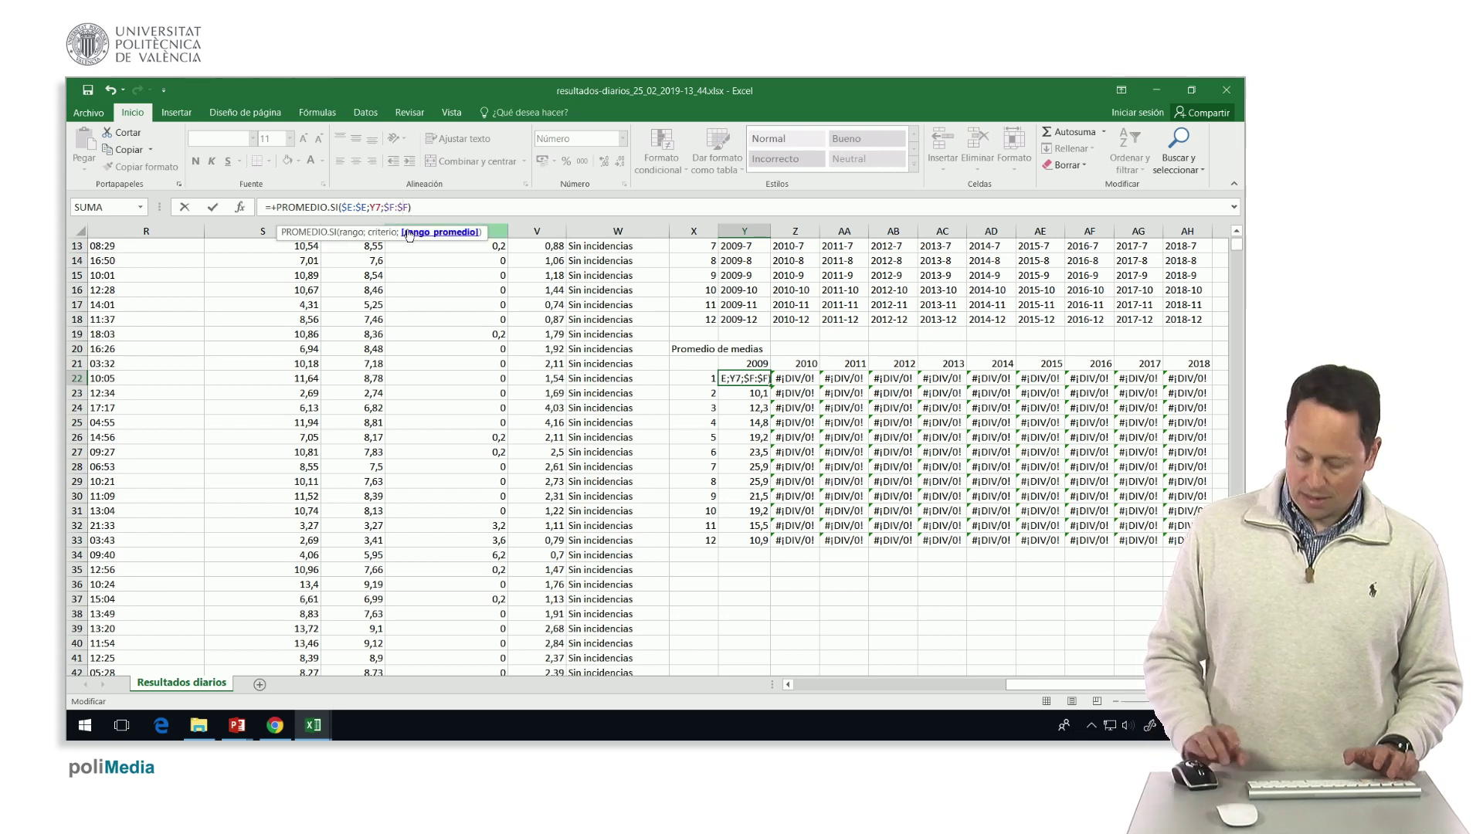
key("Return")
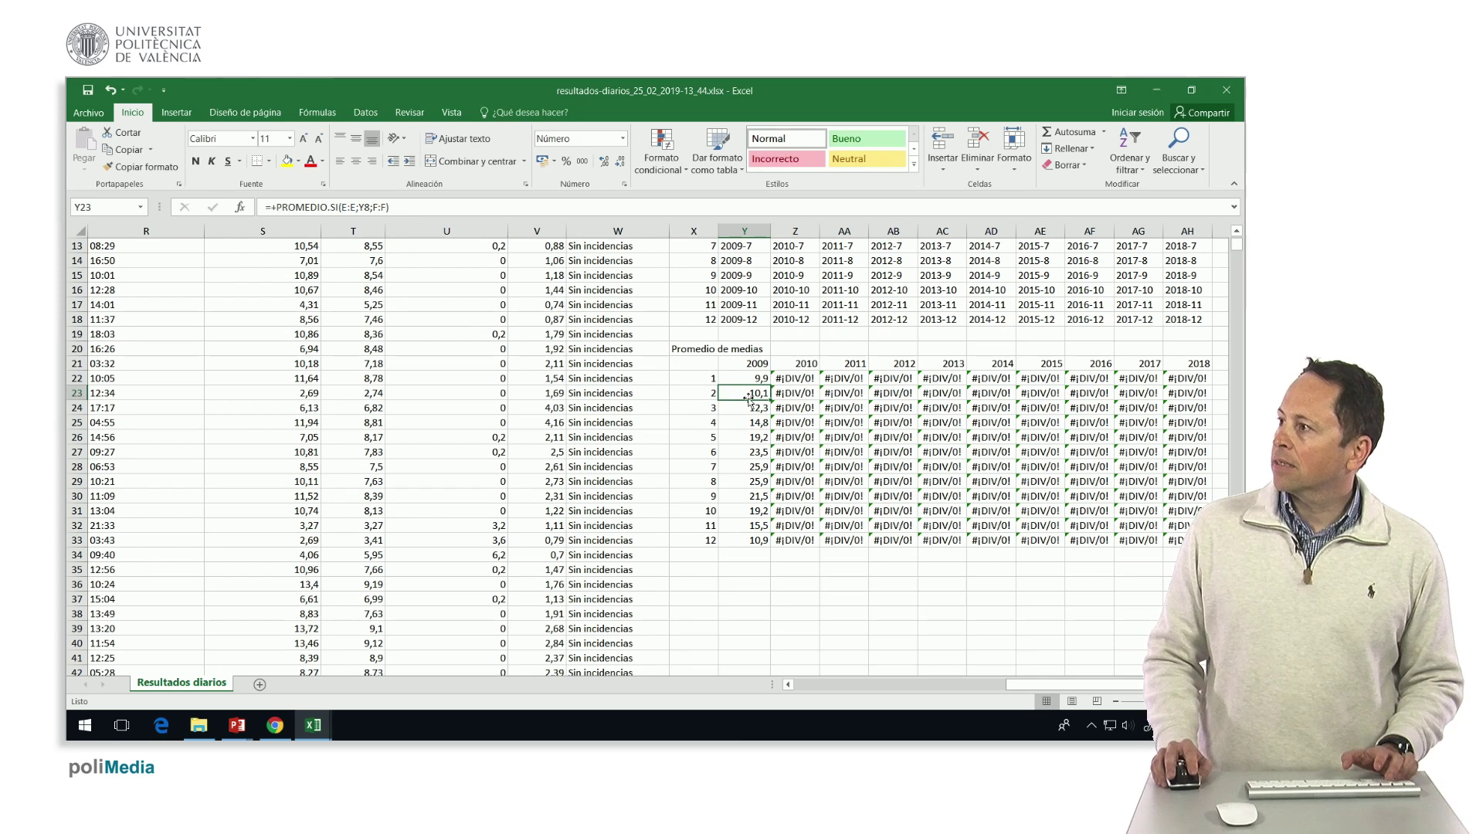
left_click(762, 379)
mouse_move(771, 384)
left_mouse_down()
mouse_move(769, 575)
mouse_move(769, 552)
mouse_move(1189, 546)
left_mouse_up()
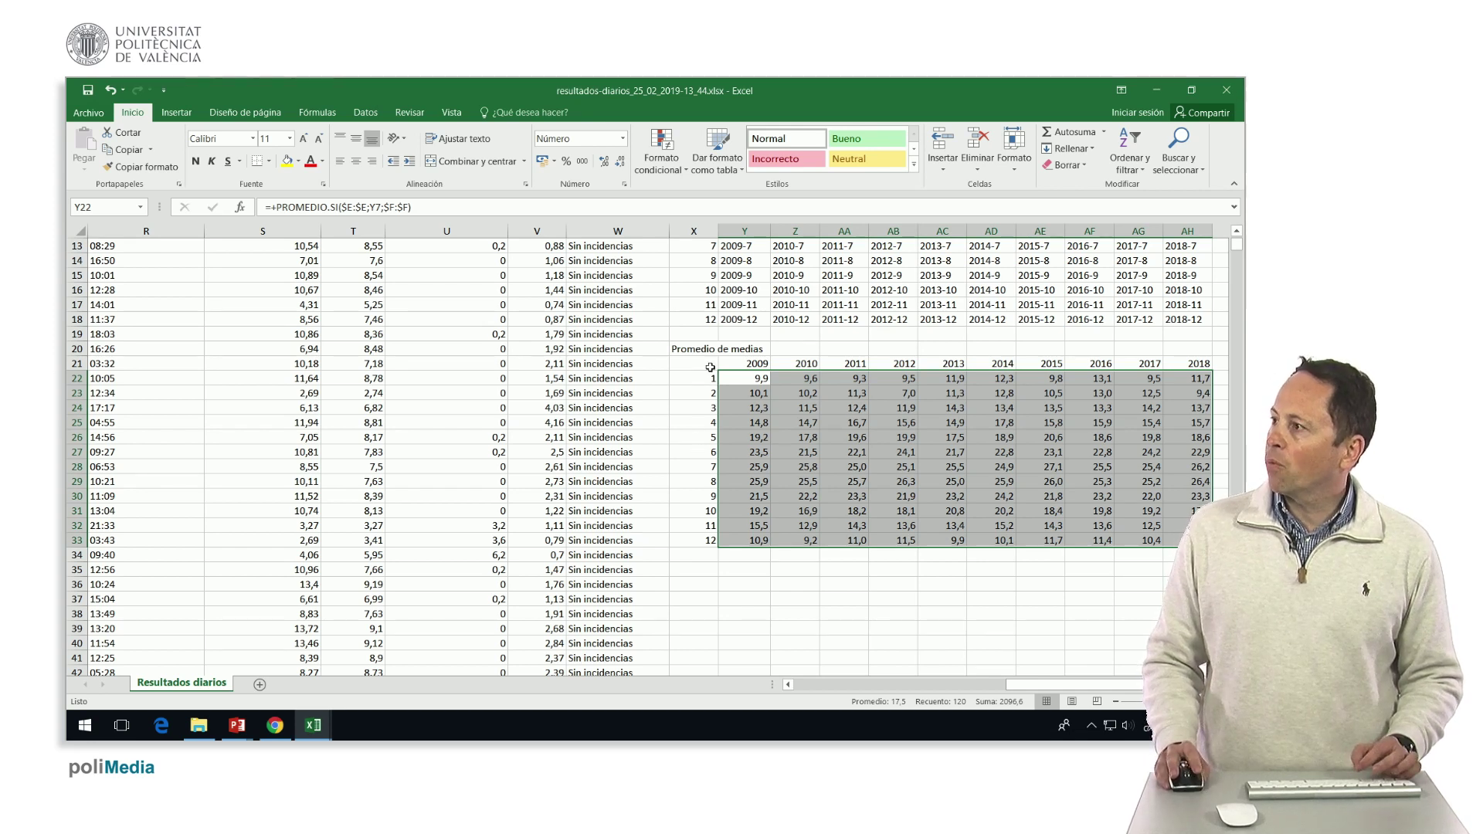
- Copy the year headers to row 36 from X36 and the months 1–12 down from X37
left_click_drag(703, 363, 1186, 366)
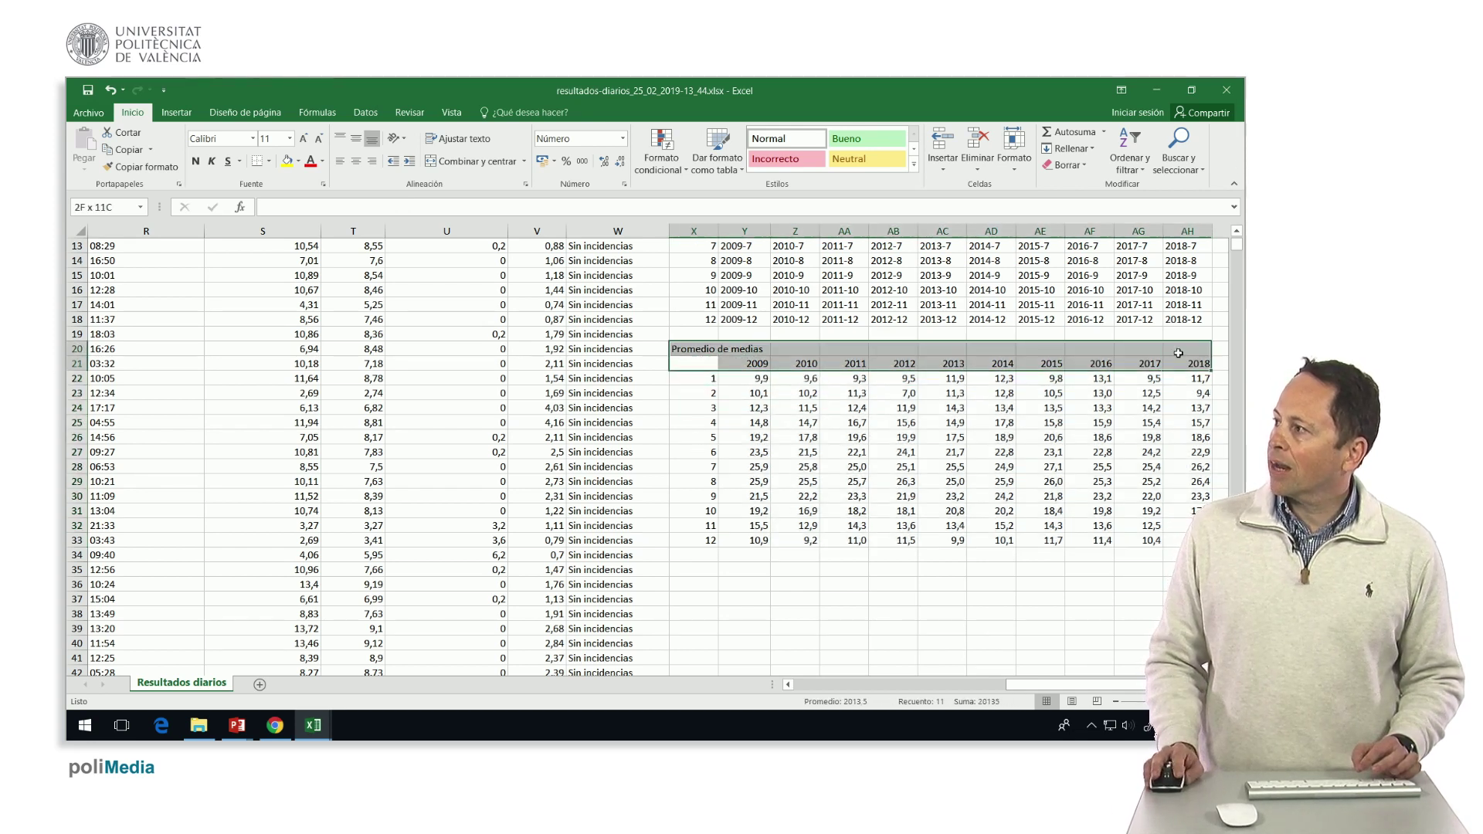
key("ctrl+c")
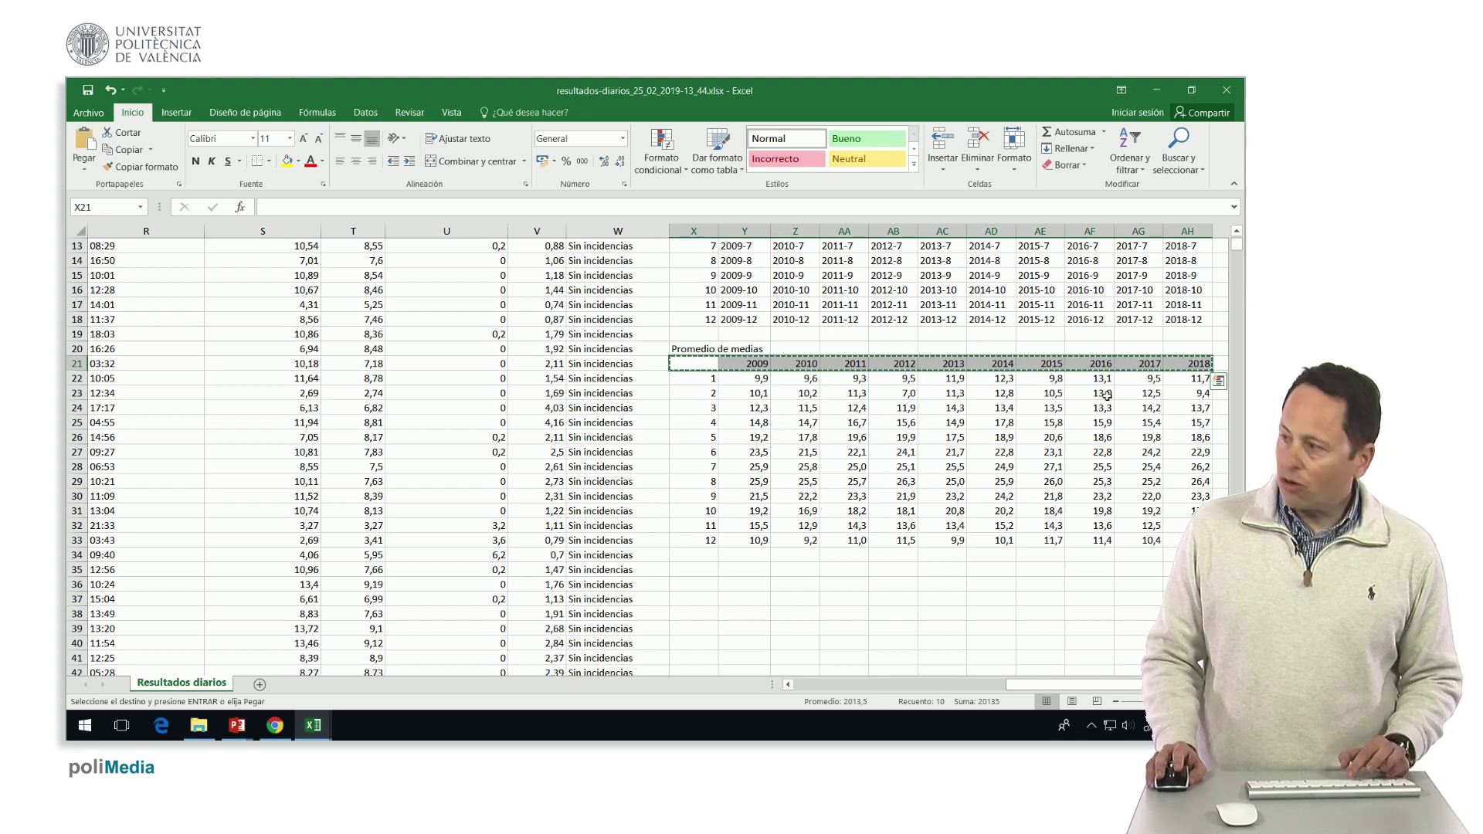
left_click(700, 586)
key("ctrl+v")
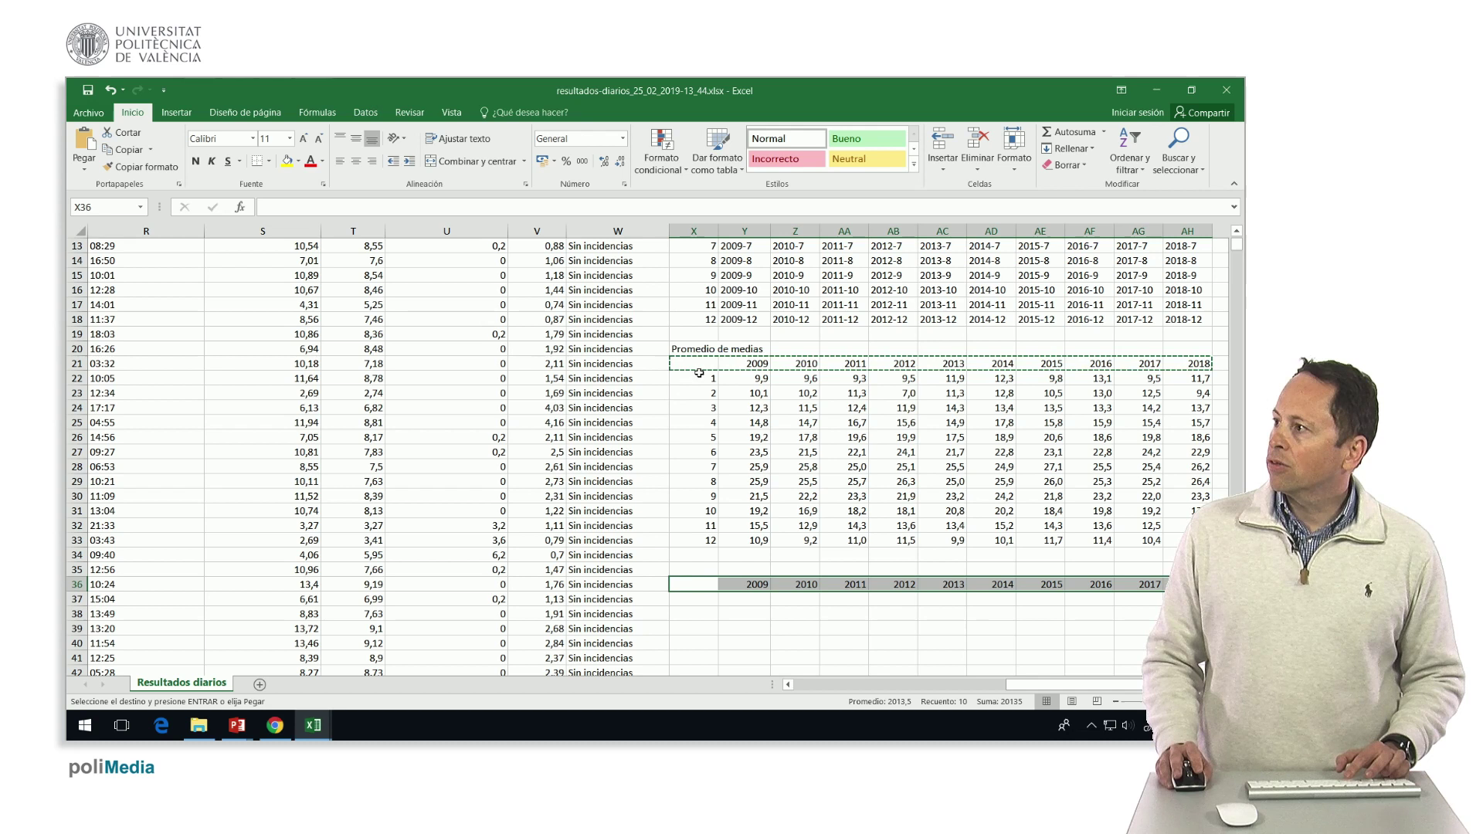
left_click_drag(699, 377, 706, 536)
key("ctrl+c")
left_click(706, 598)
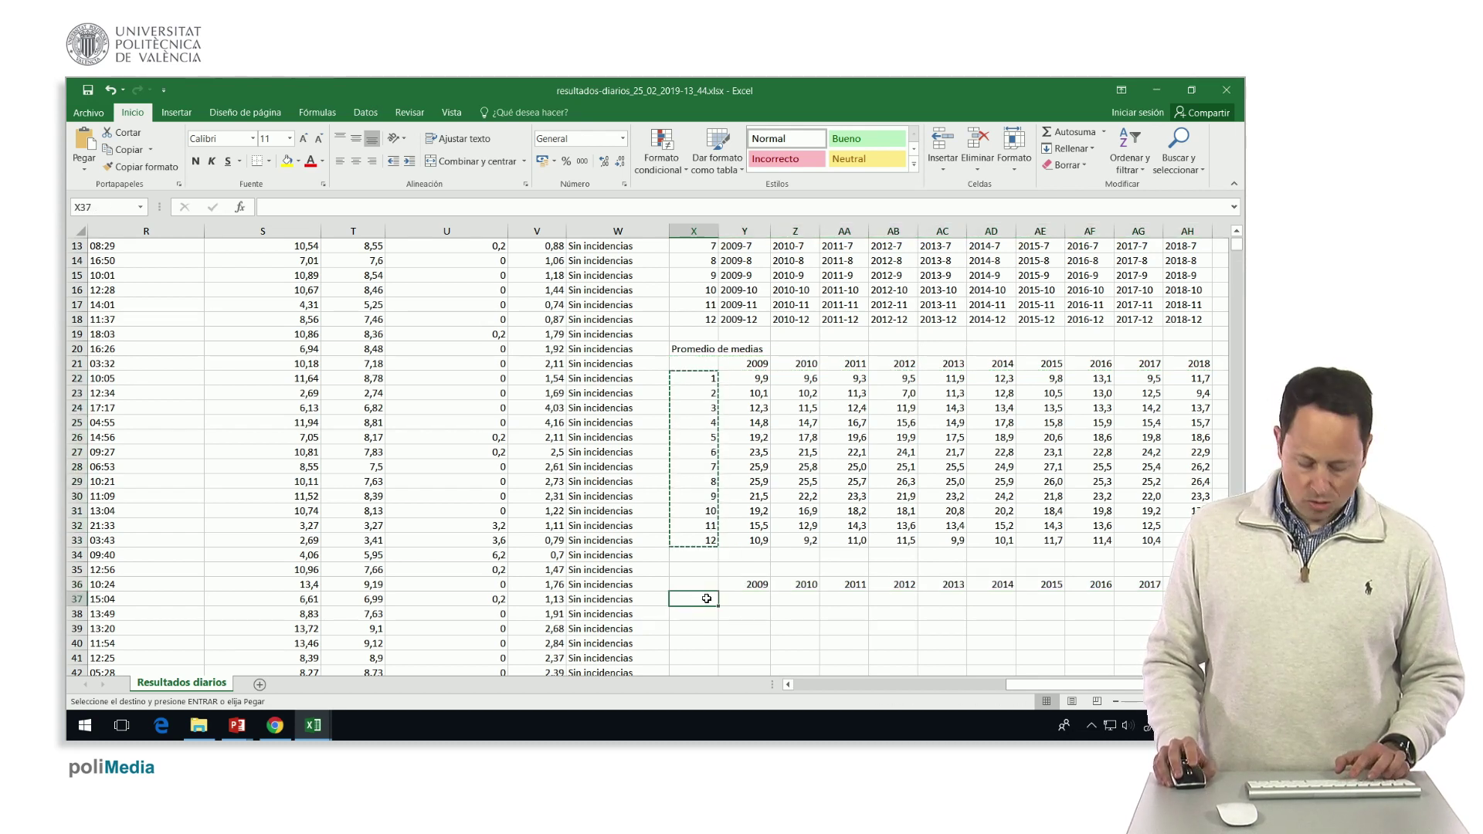
key("ctrl+v")
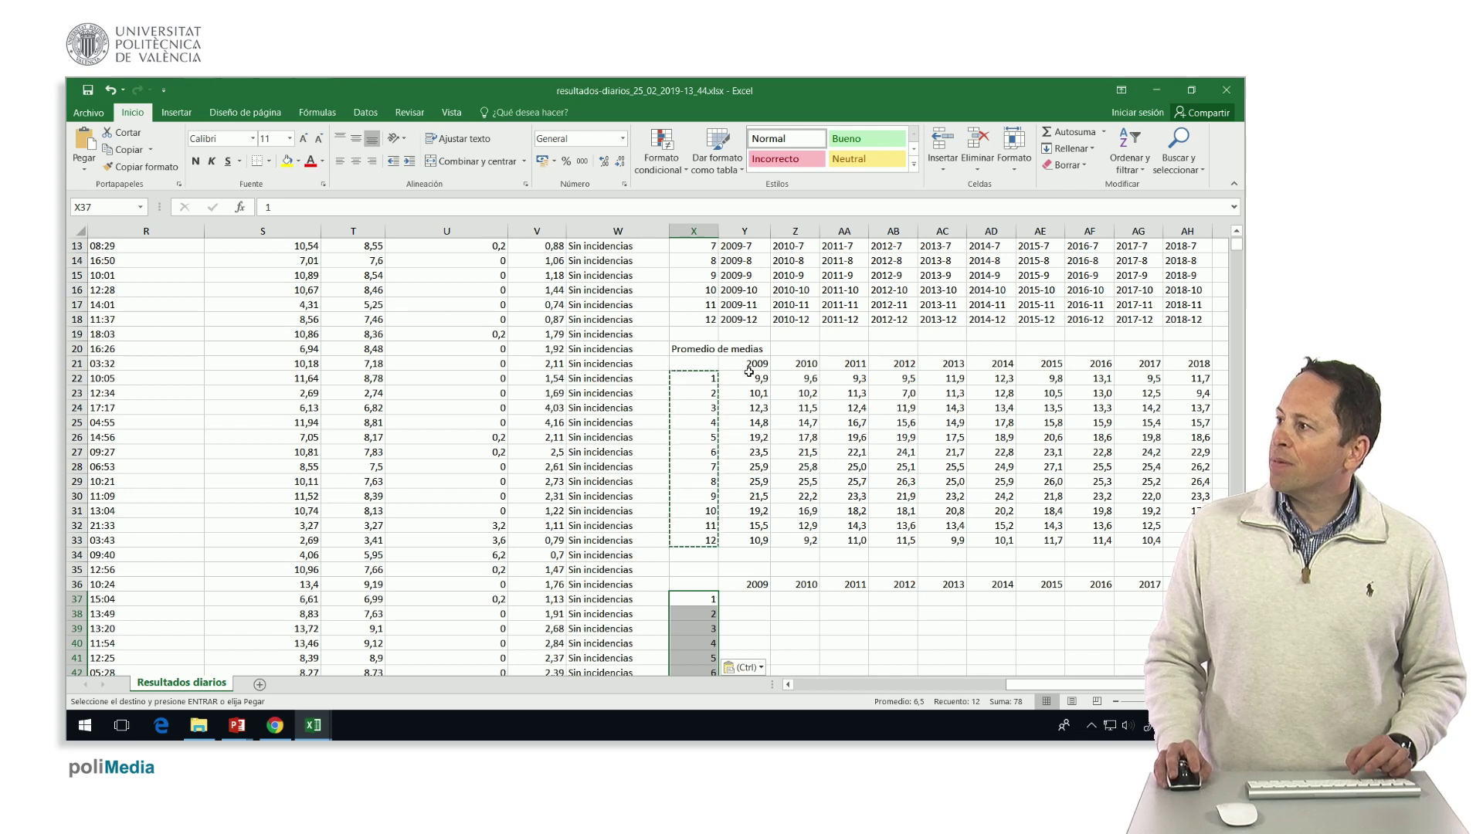
- Copy the text of Y22's average formula from the formula bar
left_click(749, 373)
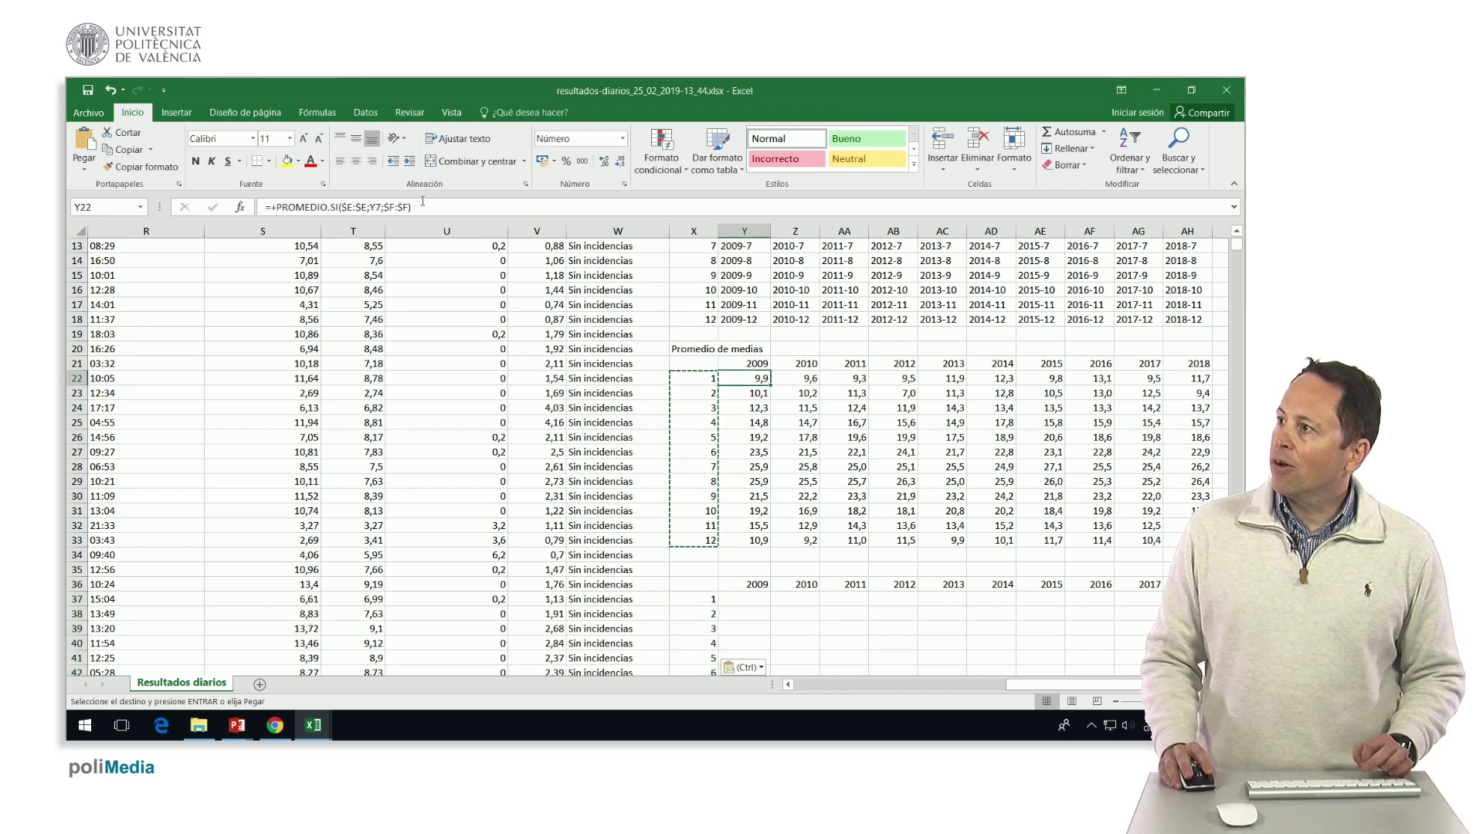
left_click(371, 206)
left_click_drag(372, 205, 250, 208)
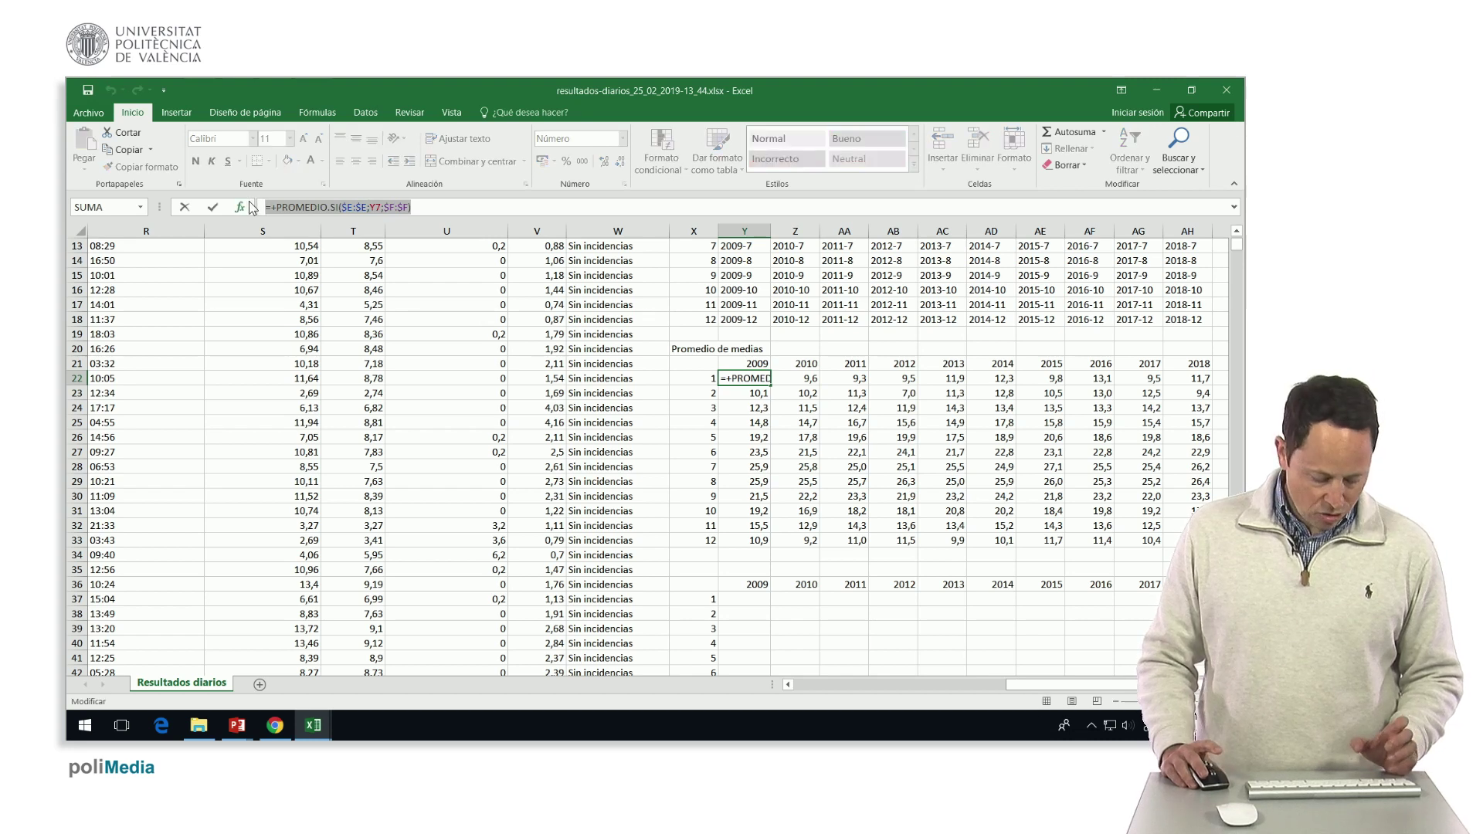
key("Escape")
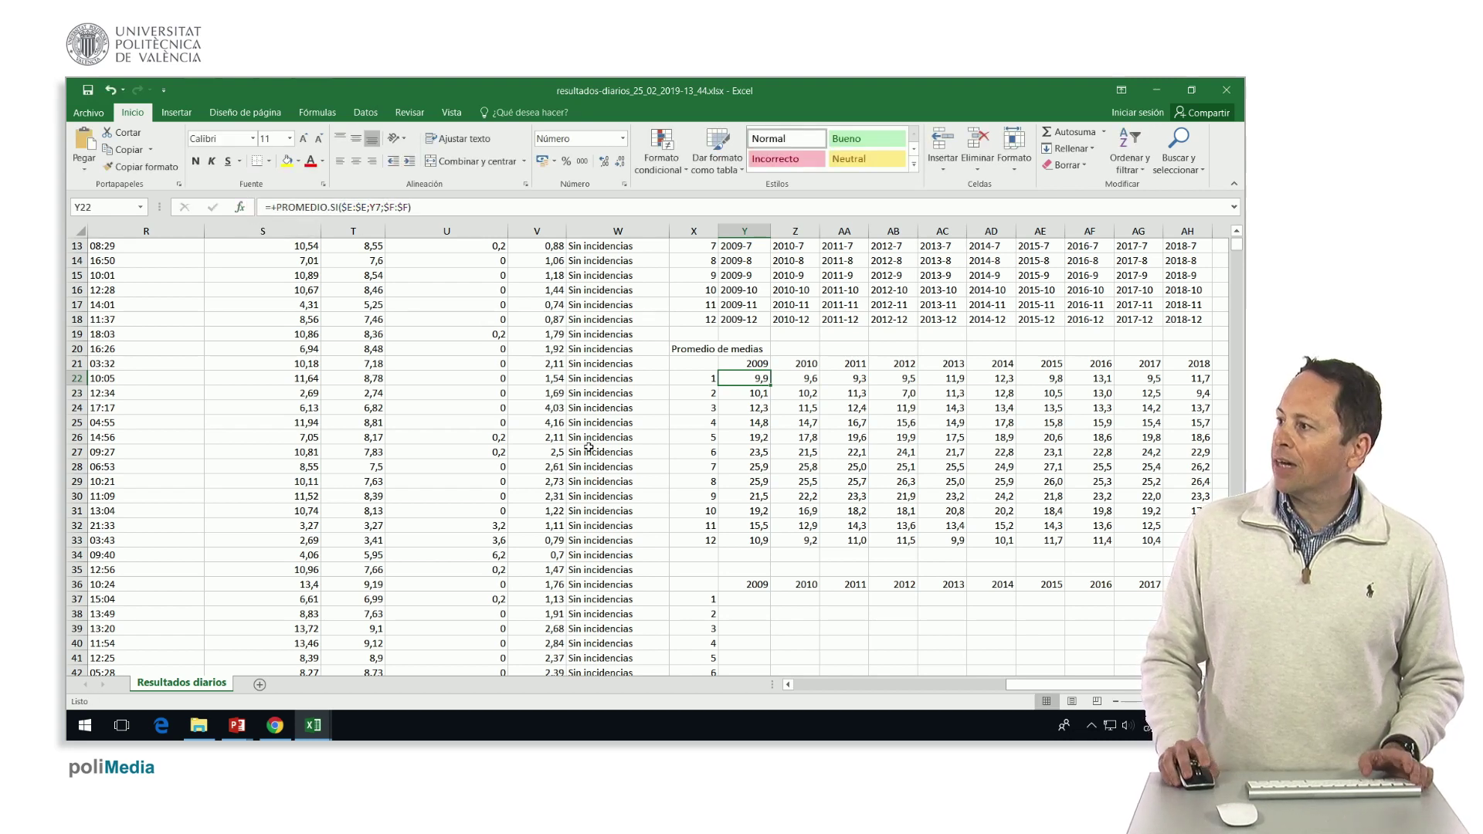
left_click(728, 598)
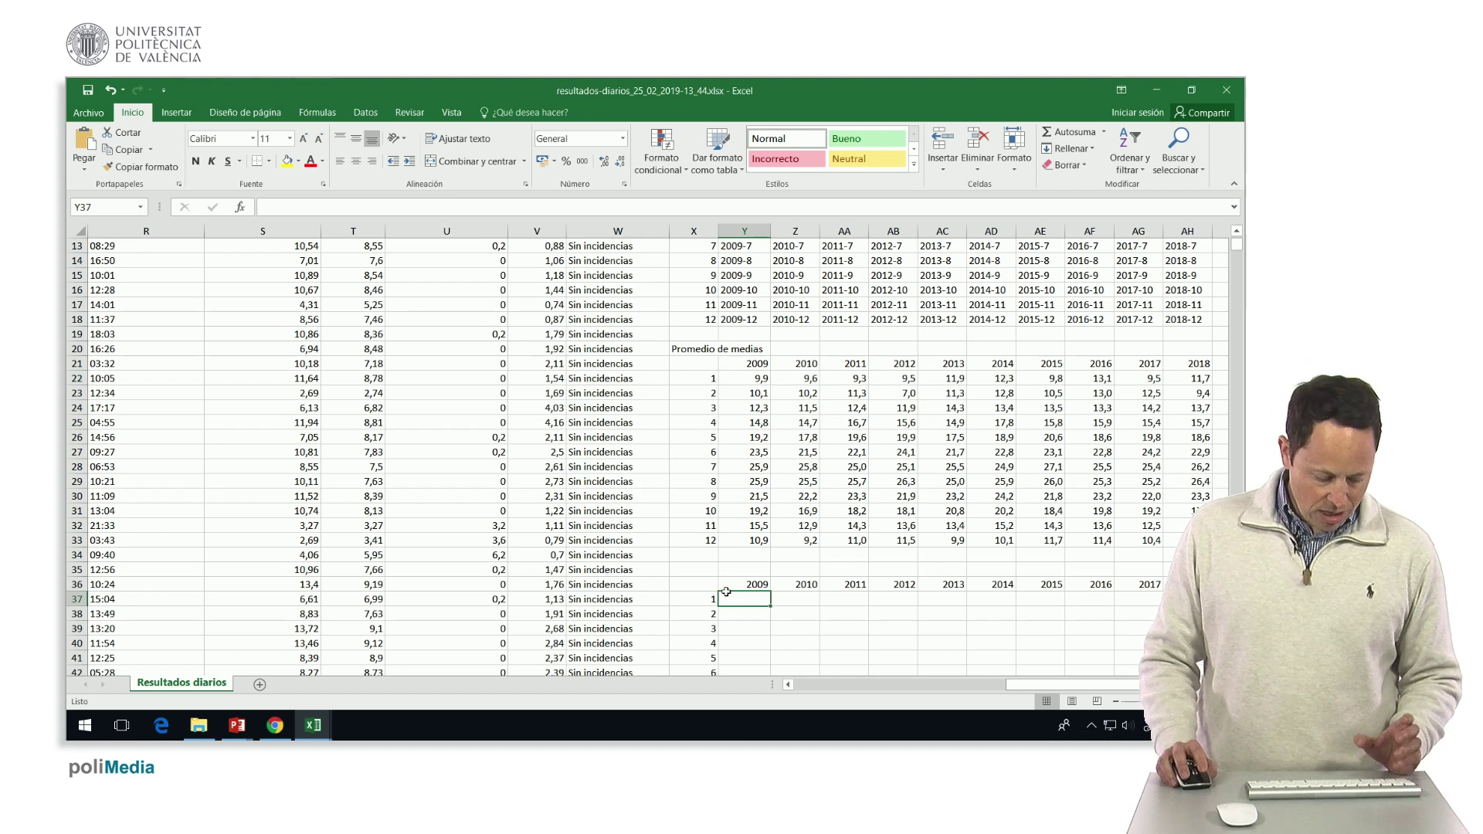
- Paste the average formula into Y37 and compare it with Y22's formula
key("ctrl+v")
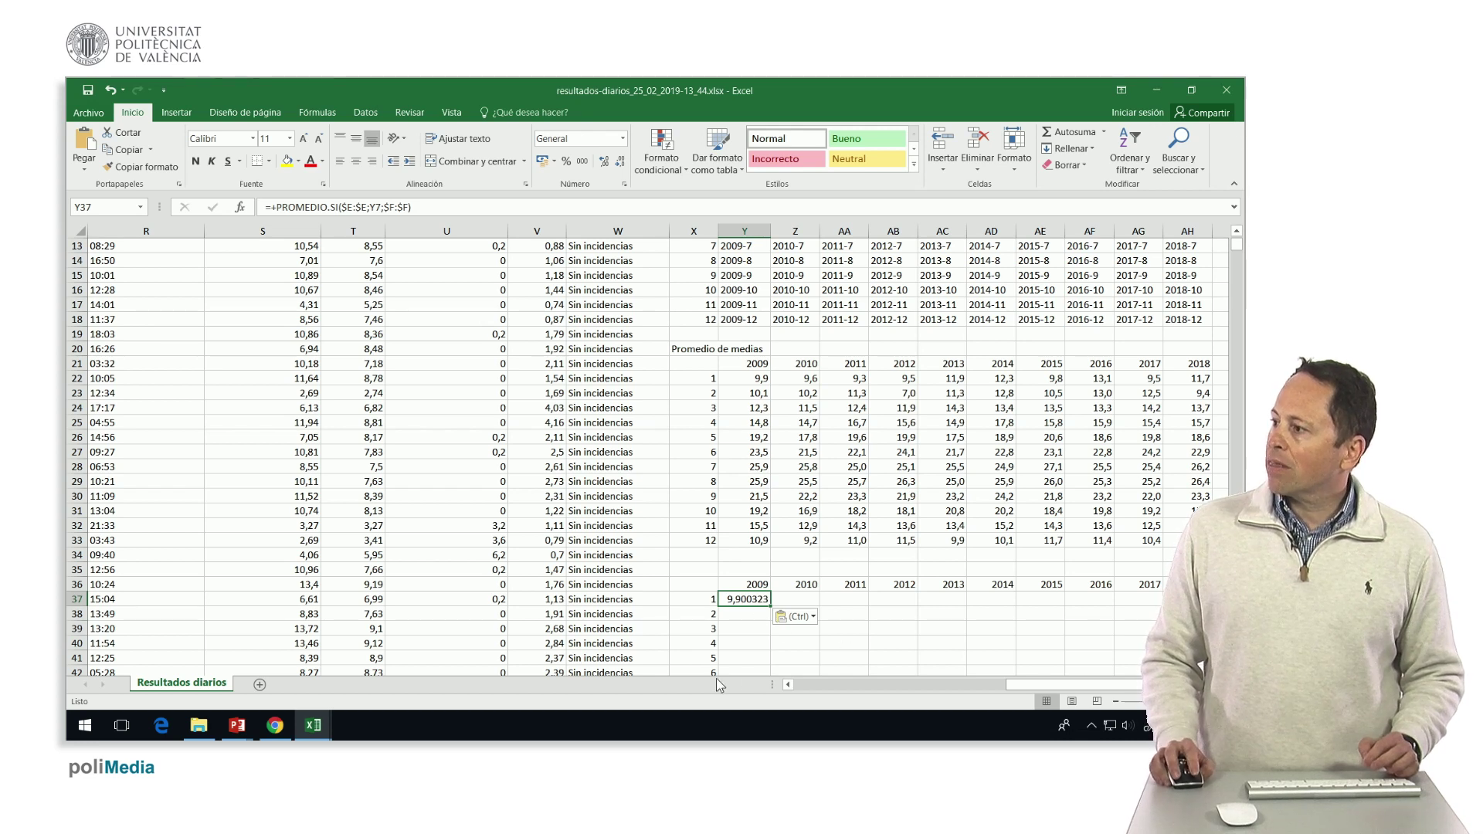
scroll(805, 686, "left", 4)
scroll(806, 686, "left", 4)
scroll(805, 685, "left", 4)
scroll(565, 289, "up", 2)
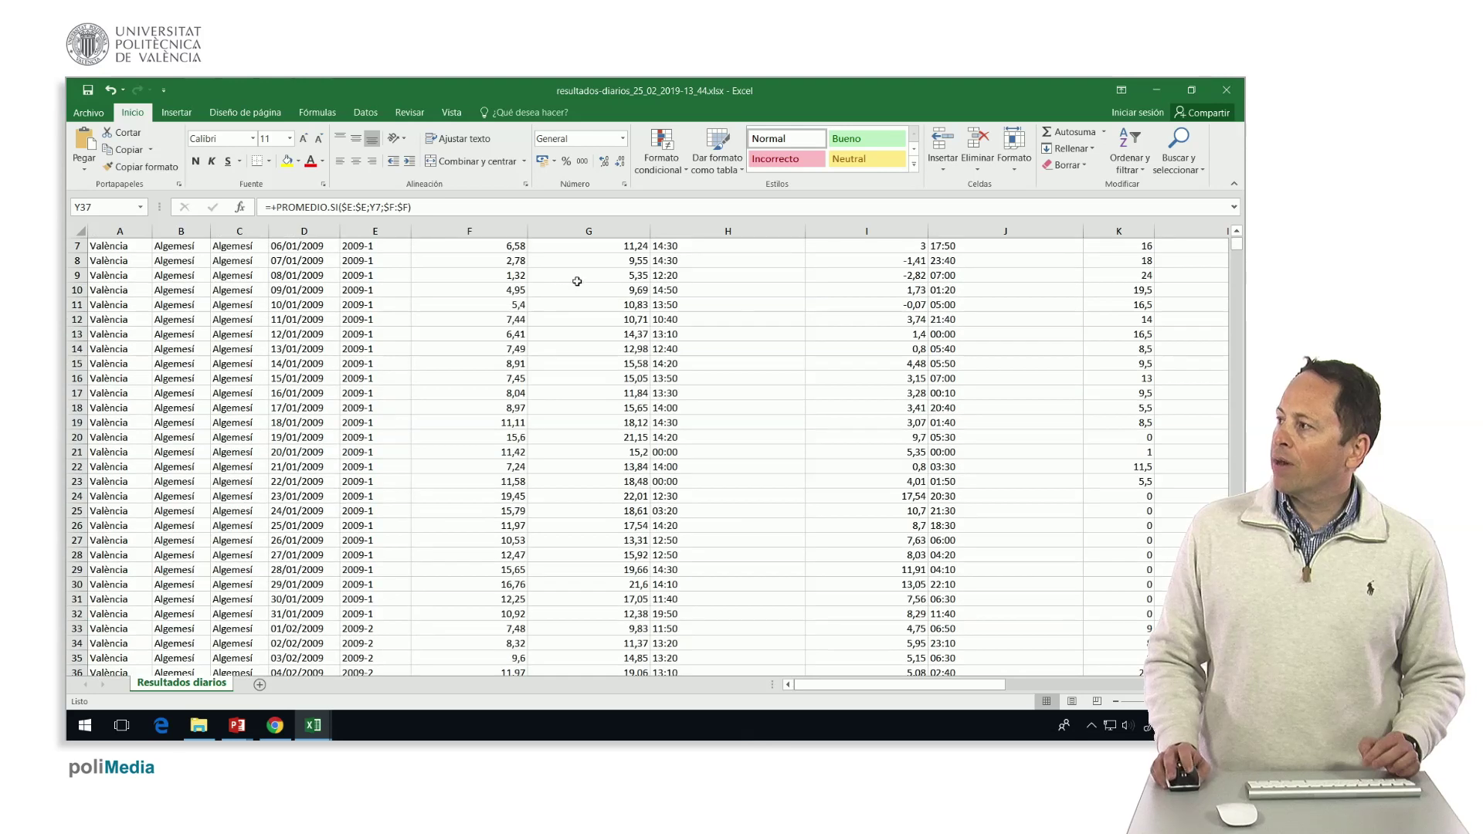
scroll(1236, 240, "up", 2)
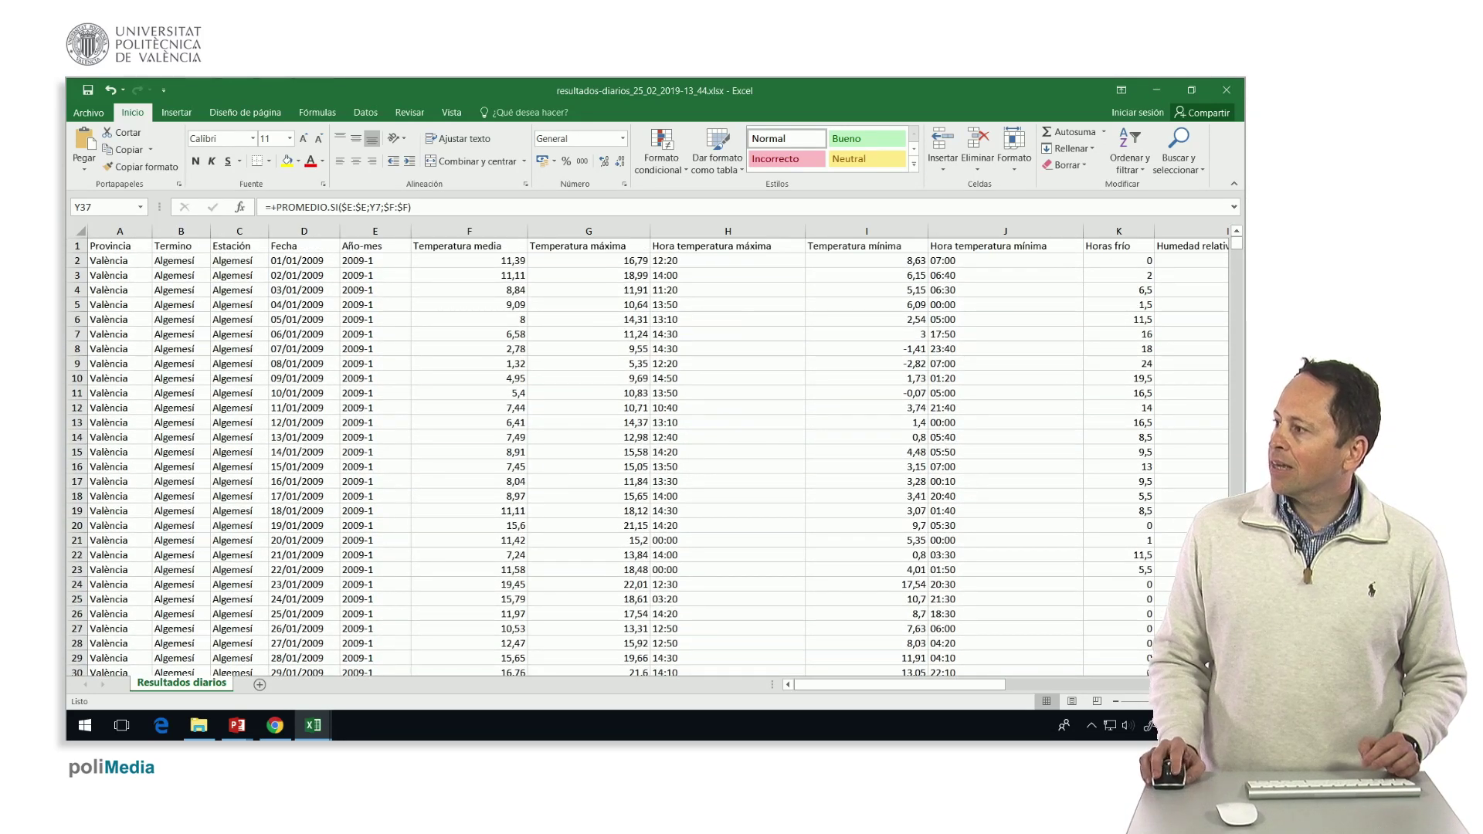
scroll(744, 617, "right", 4)
scroll(744, 617, "right", 3)
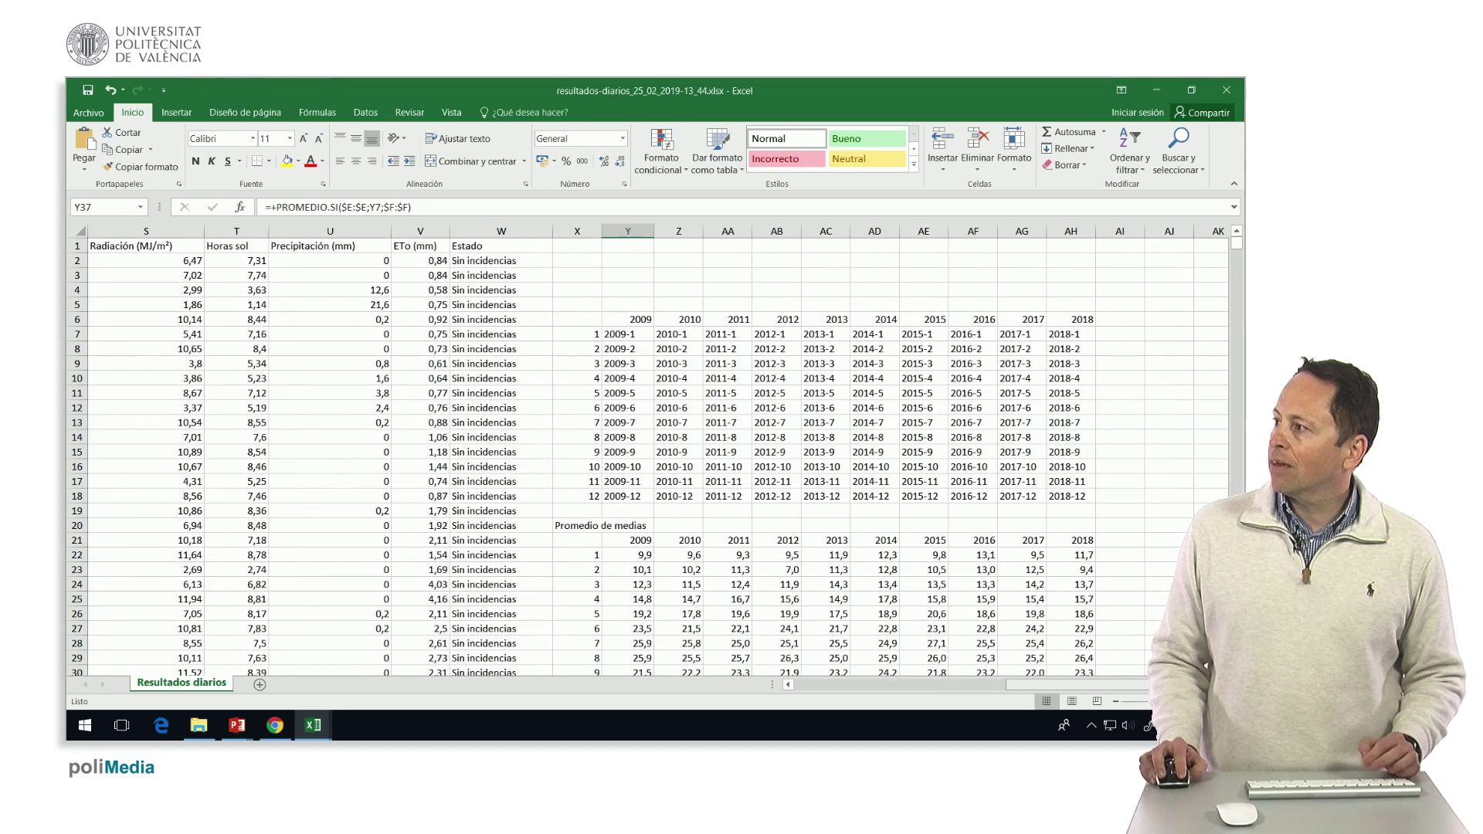
left_click(635, 556)
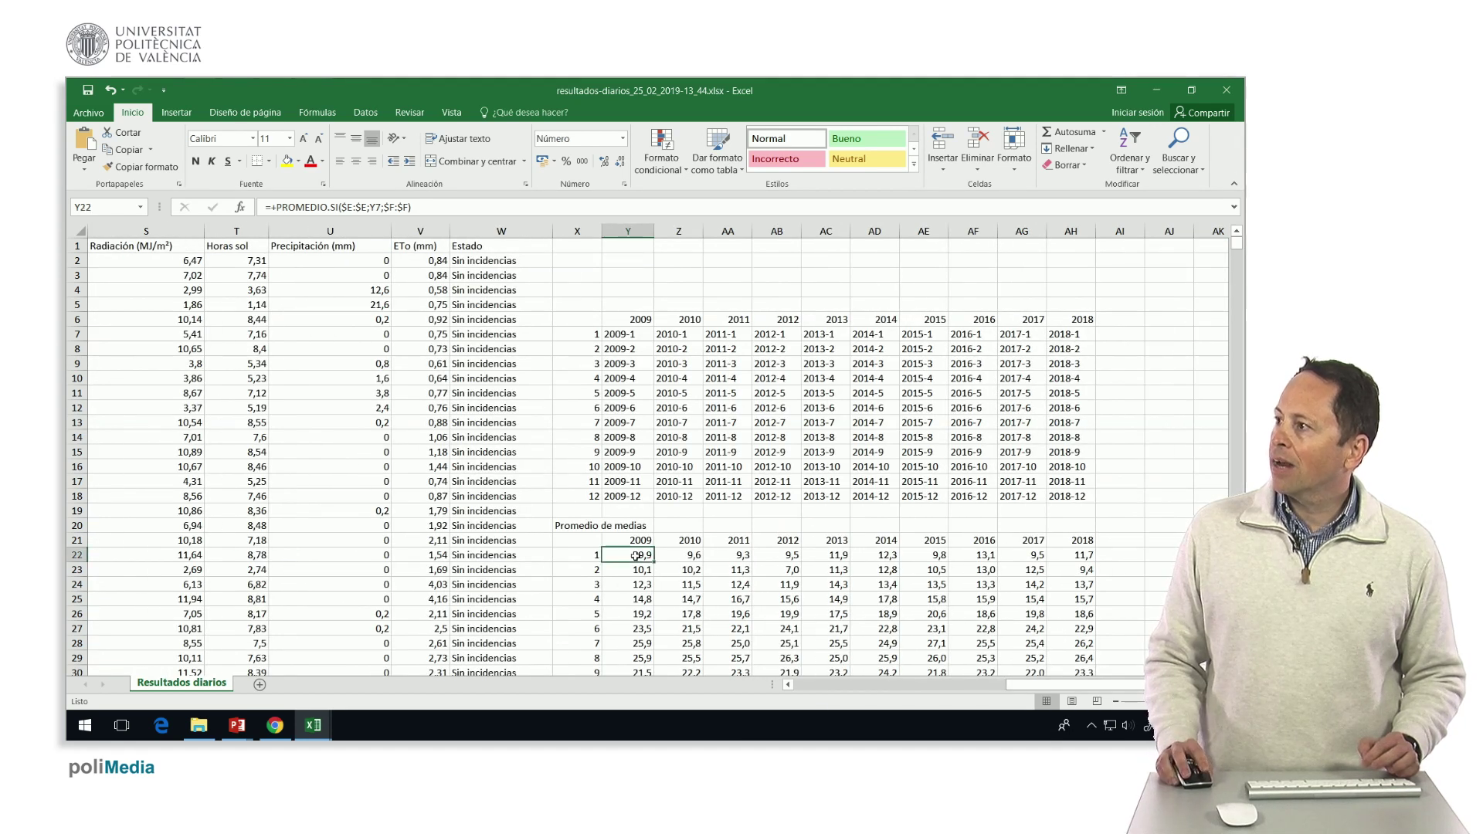
scroll(639, 557, "down", 8)
left_click(614, 417)
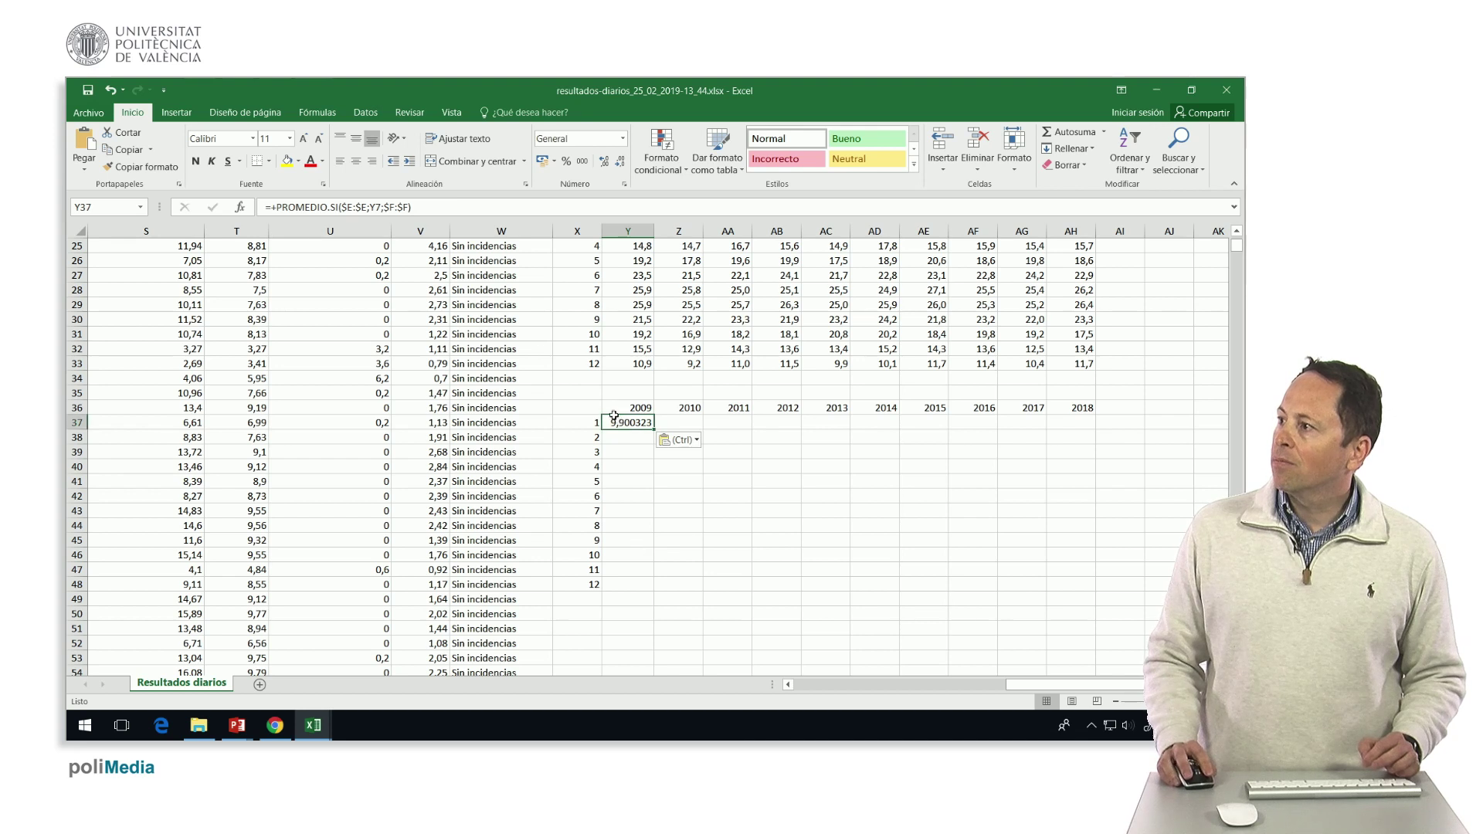
- Change Y37's formula to average column $G:$G instead of $F:$F
left_click(396, 207)
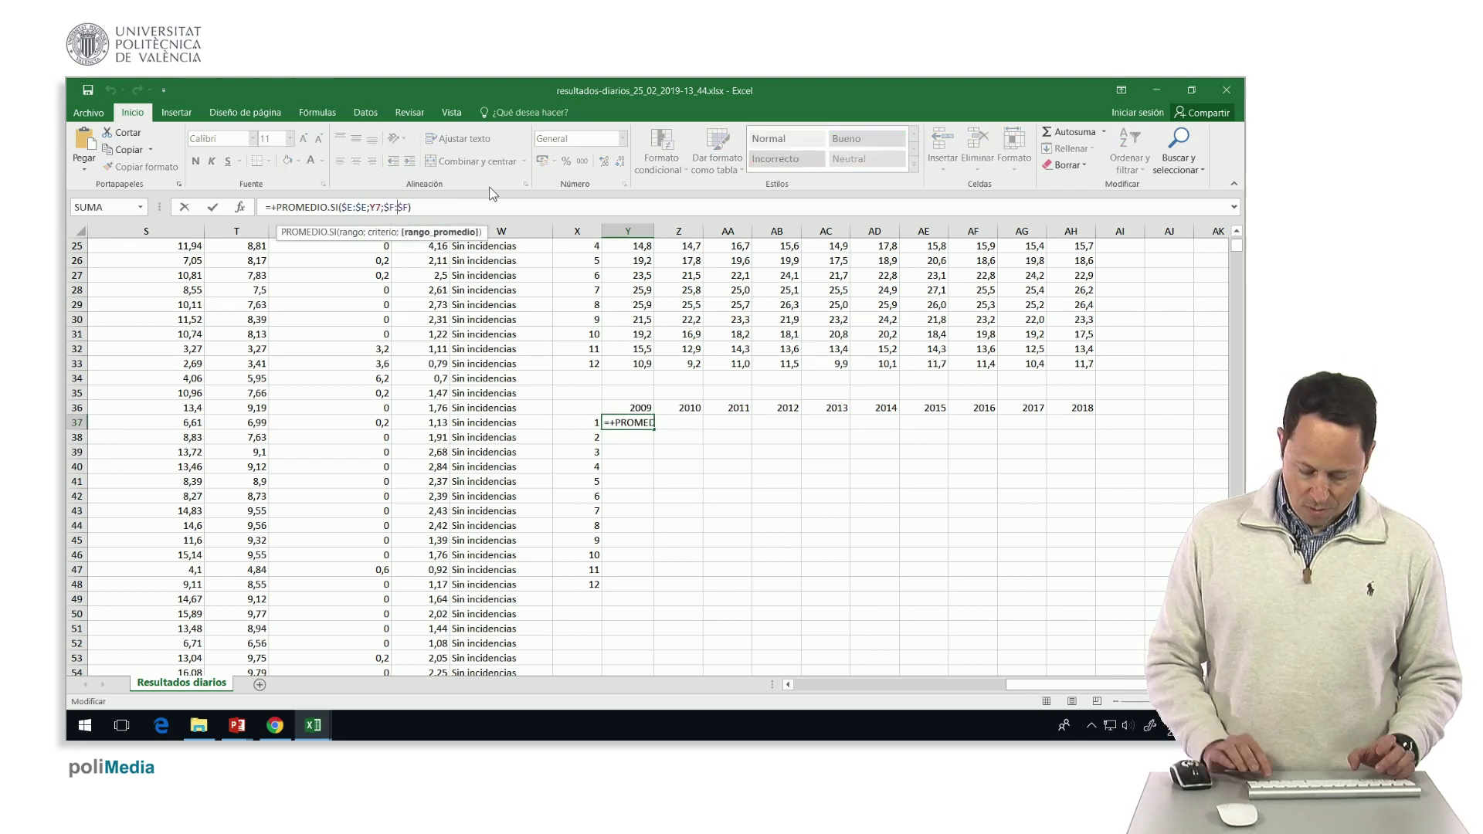
key("BackSpace")
type("g")
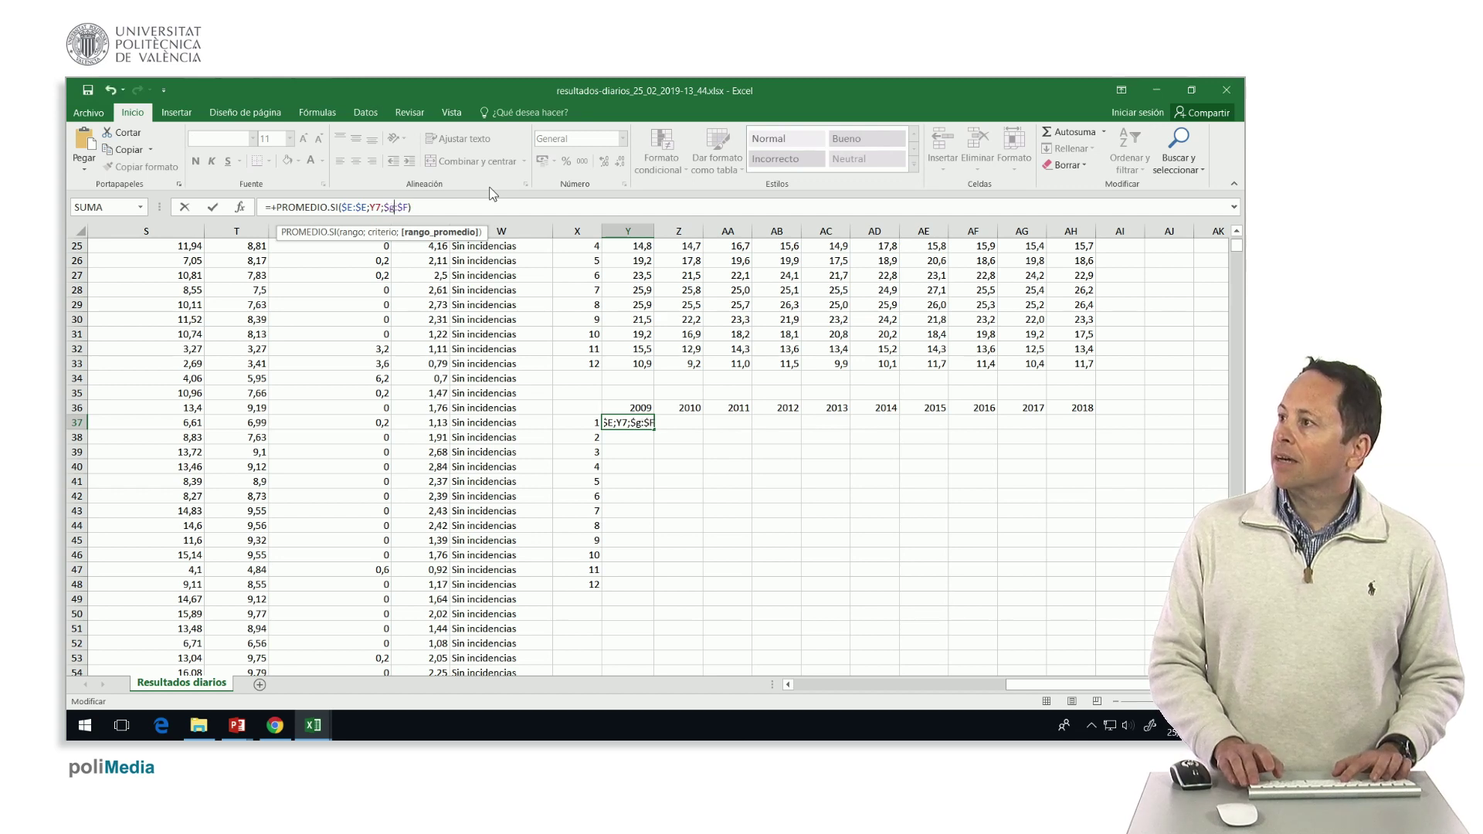
key("Right")
key("Delete")
type("g")
key("Return")
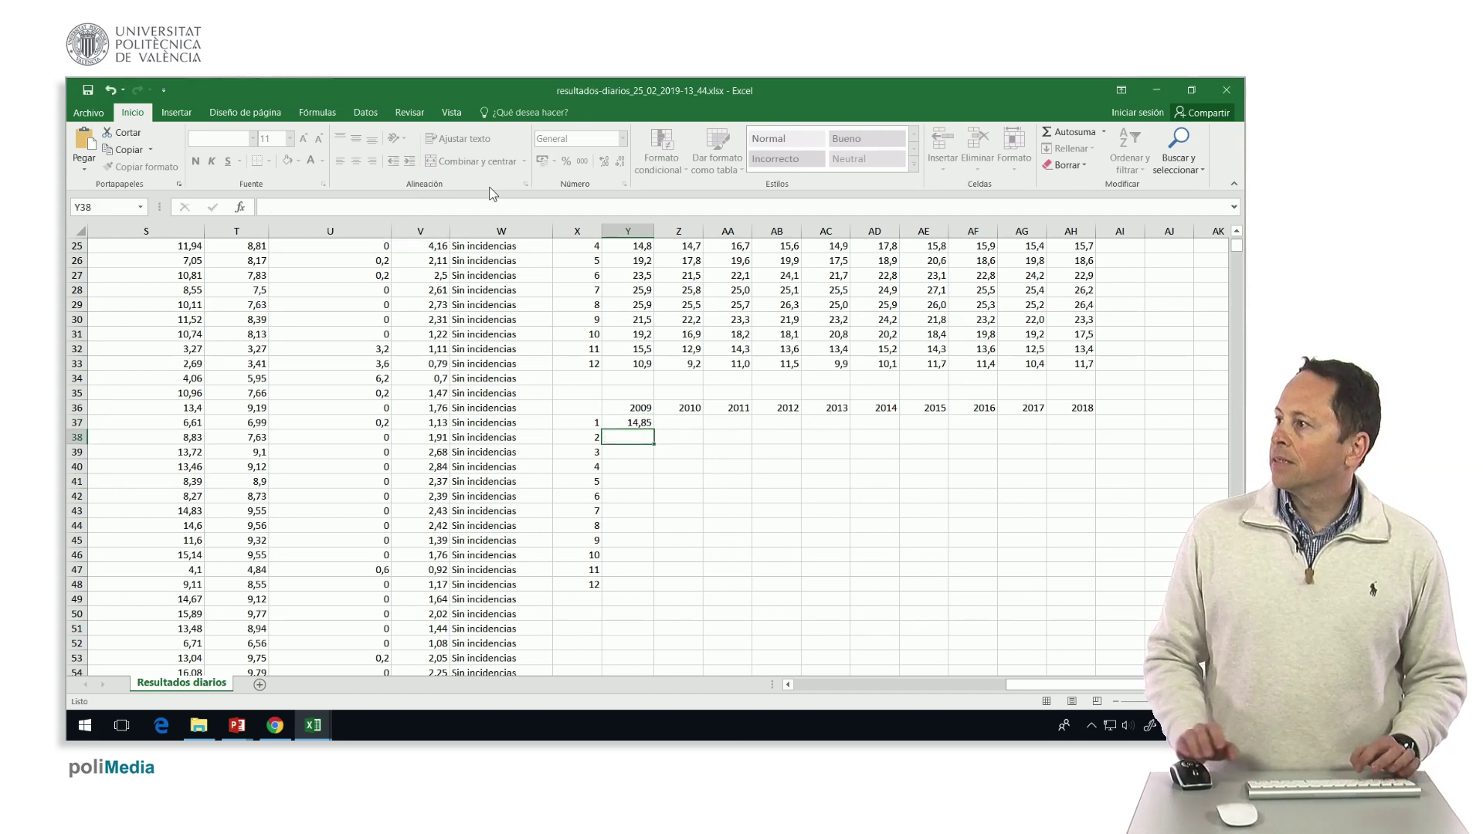
- Copy Y33's one-decimal format to Y37 and fill its formula through Y37:AH48
left_click(641, 423)
left_click_drag(655, 430, 642, 597)
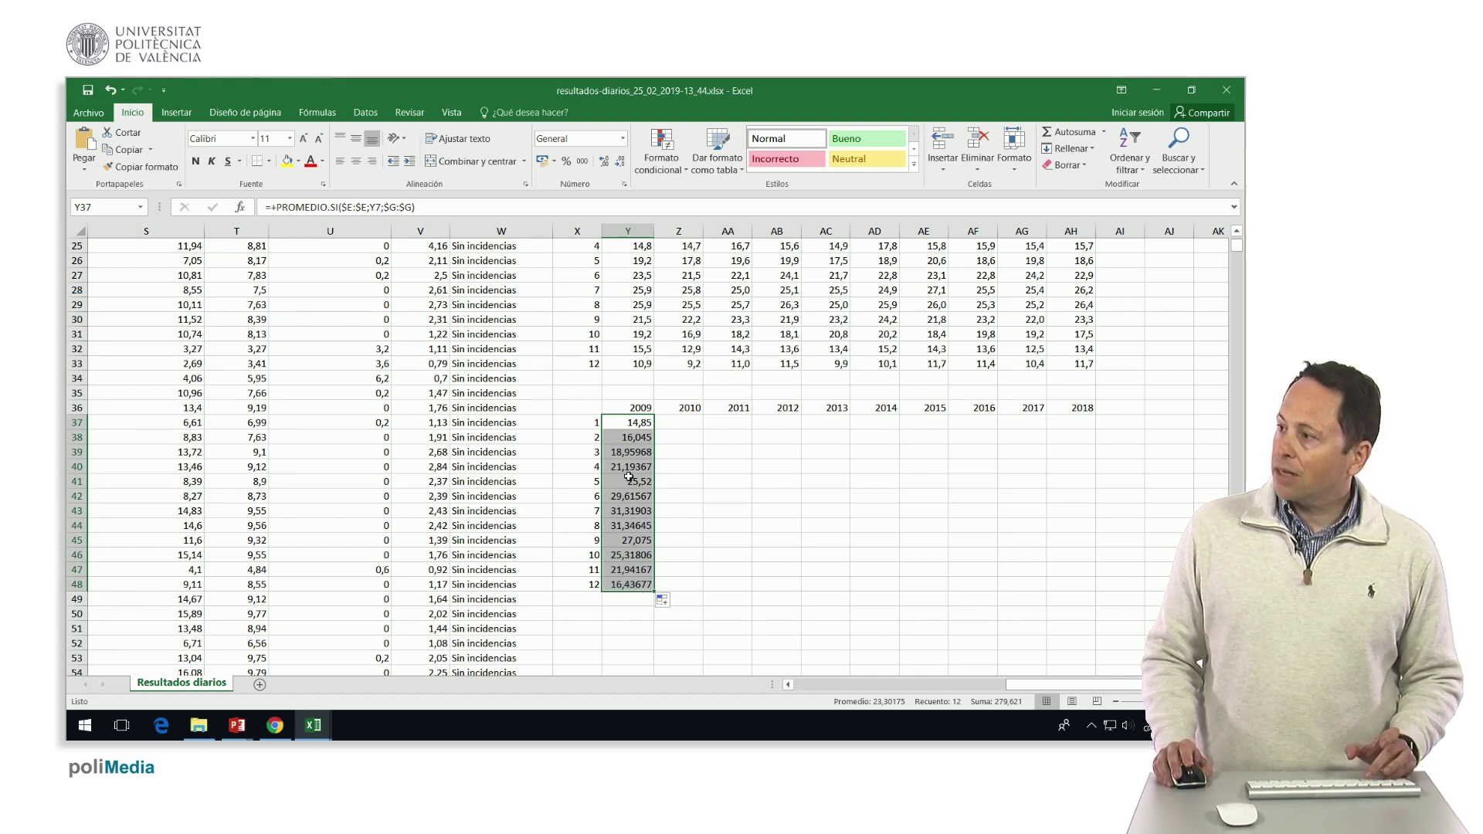
key("ctrl+z")
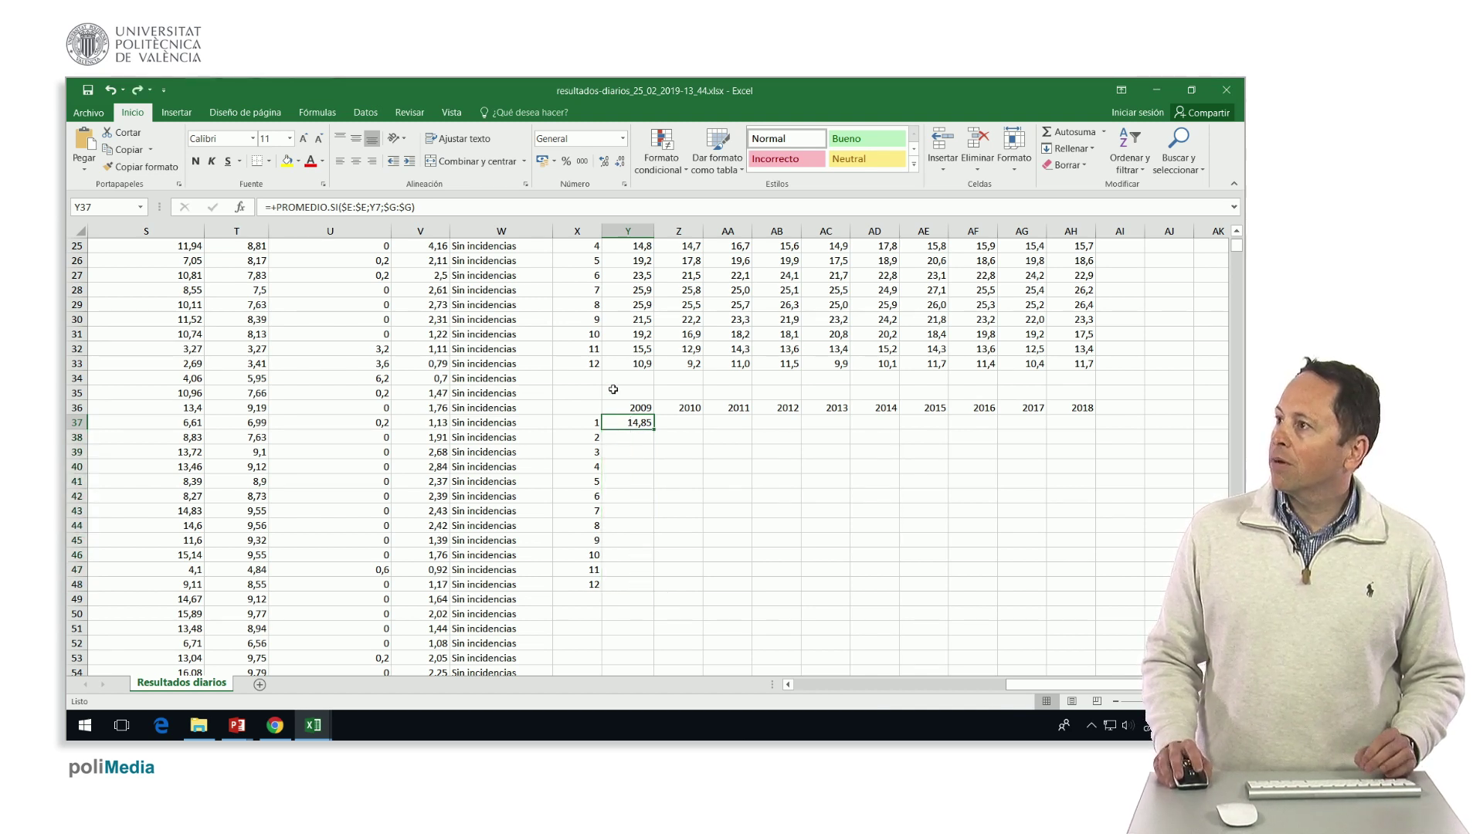
key("Up")
key("Up")
key("Up")
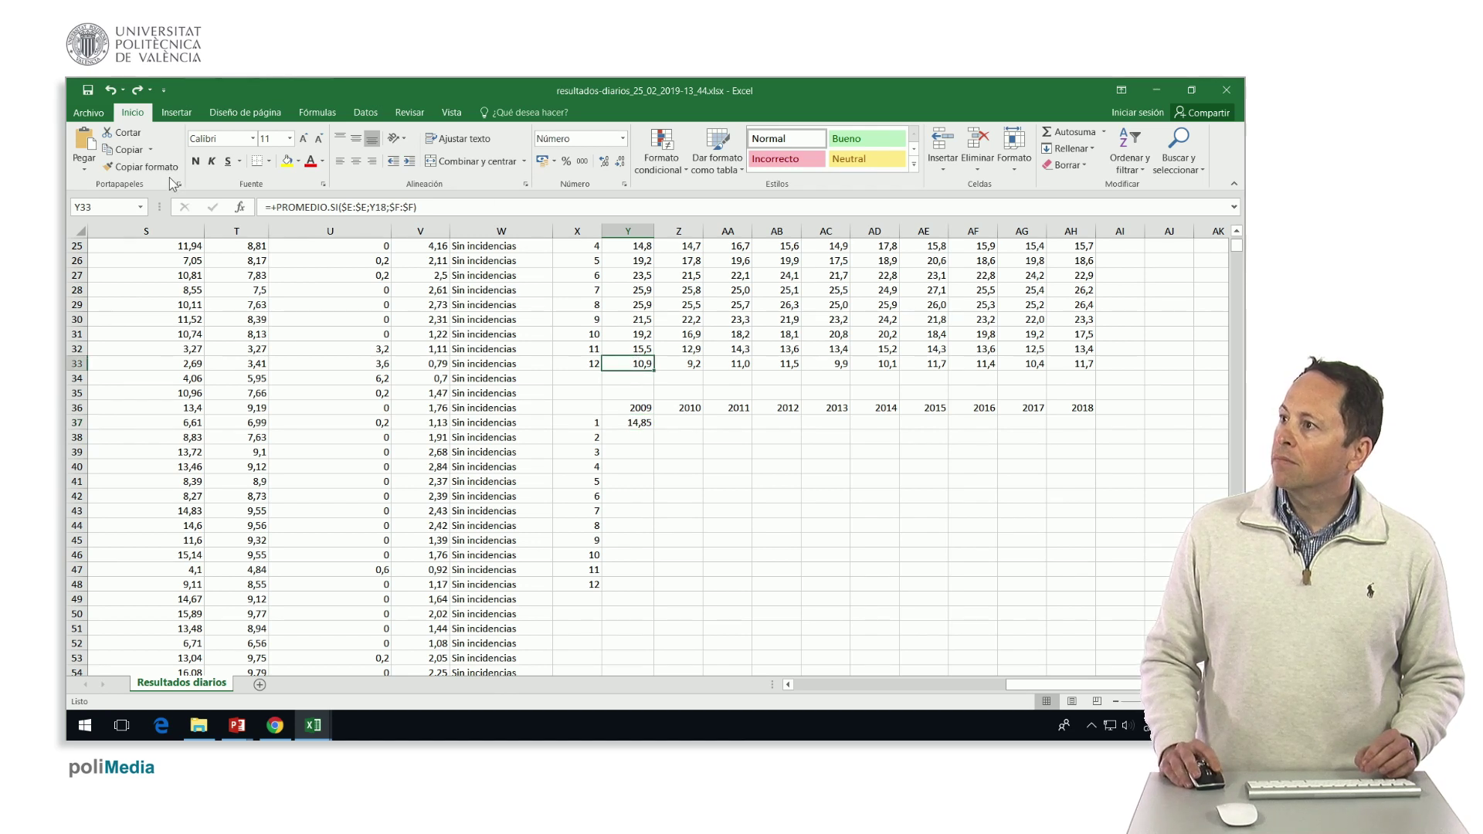
left_click(165, 175)
left_click(615, 423)
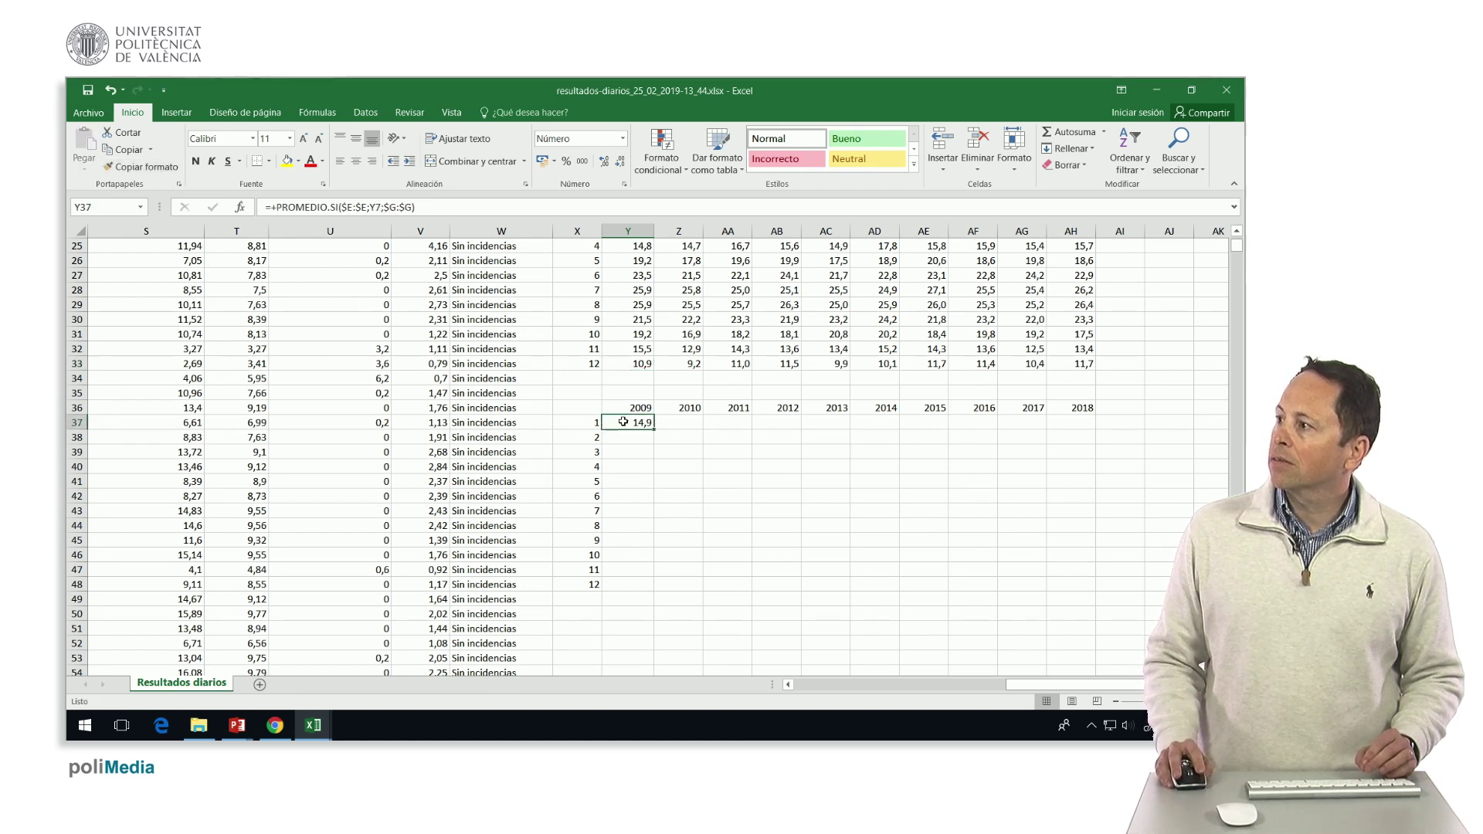
left_click_drag(653, 430, 655, 585)
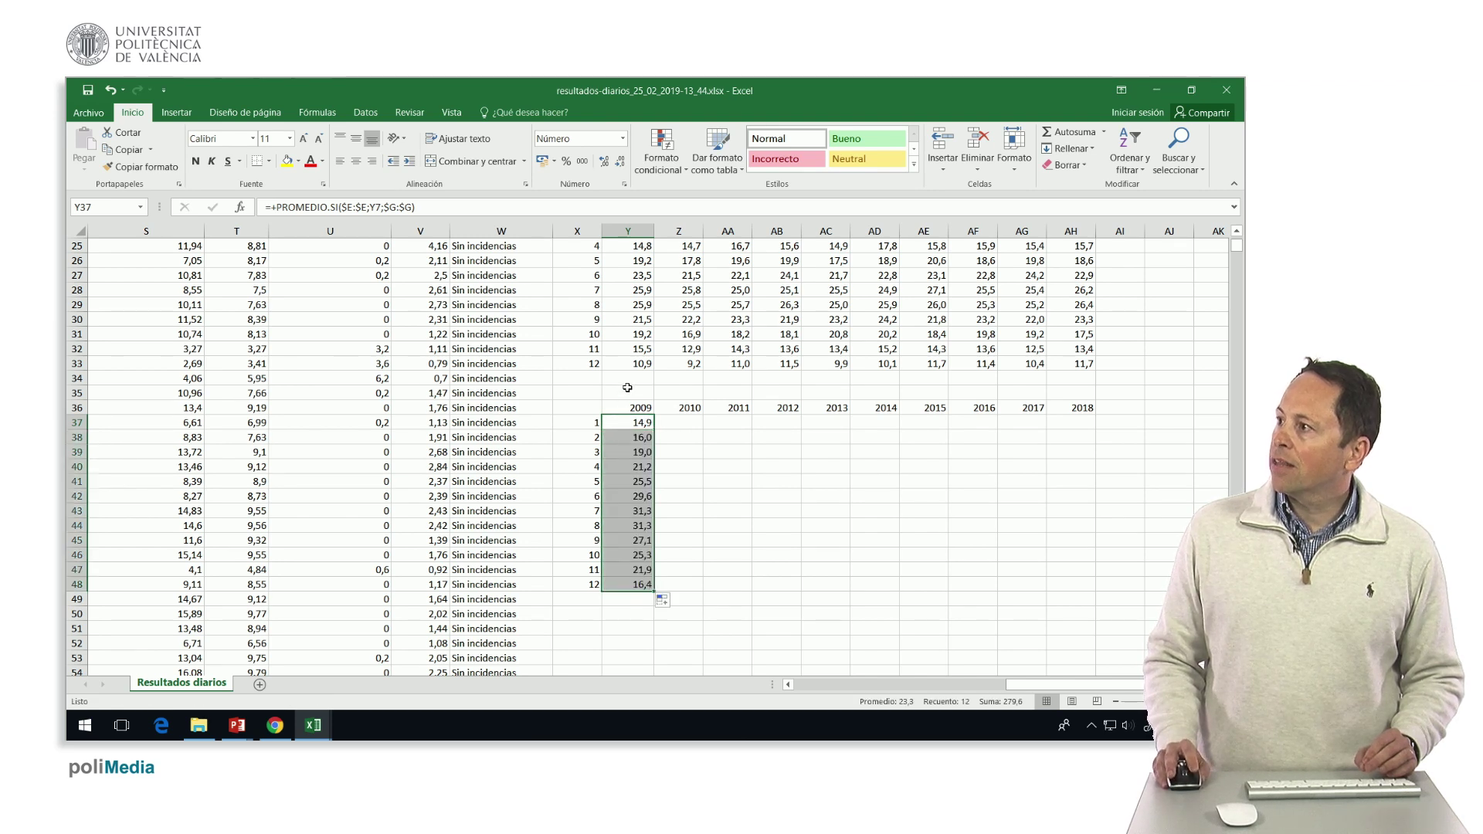
left_click_drag(655, 589, 1028, 589)
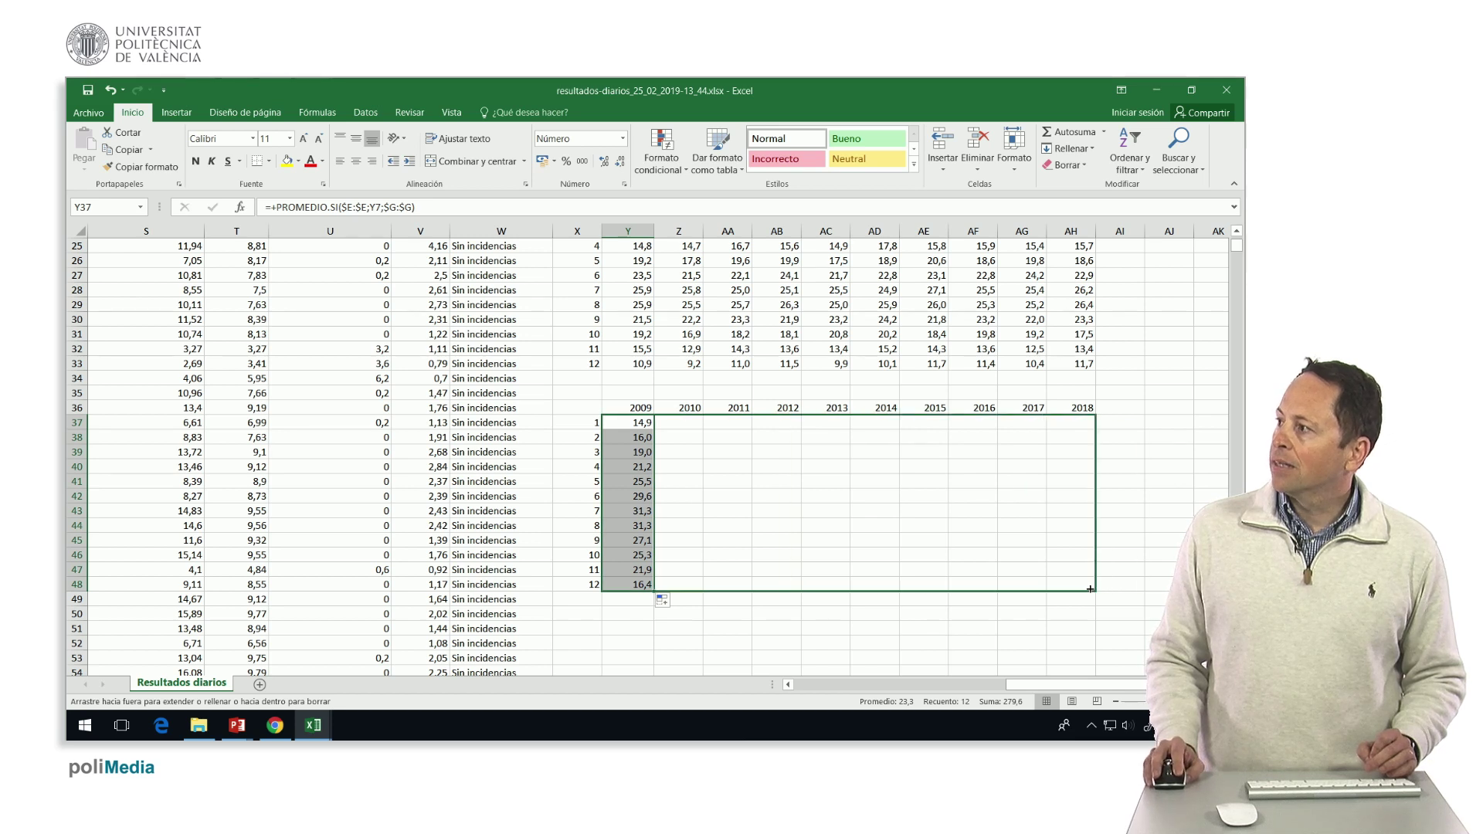
left_click_drag(1120, 589, 1091, 587)
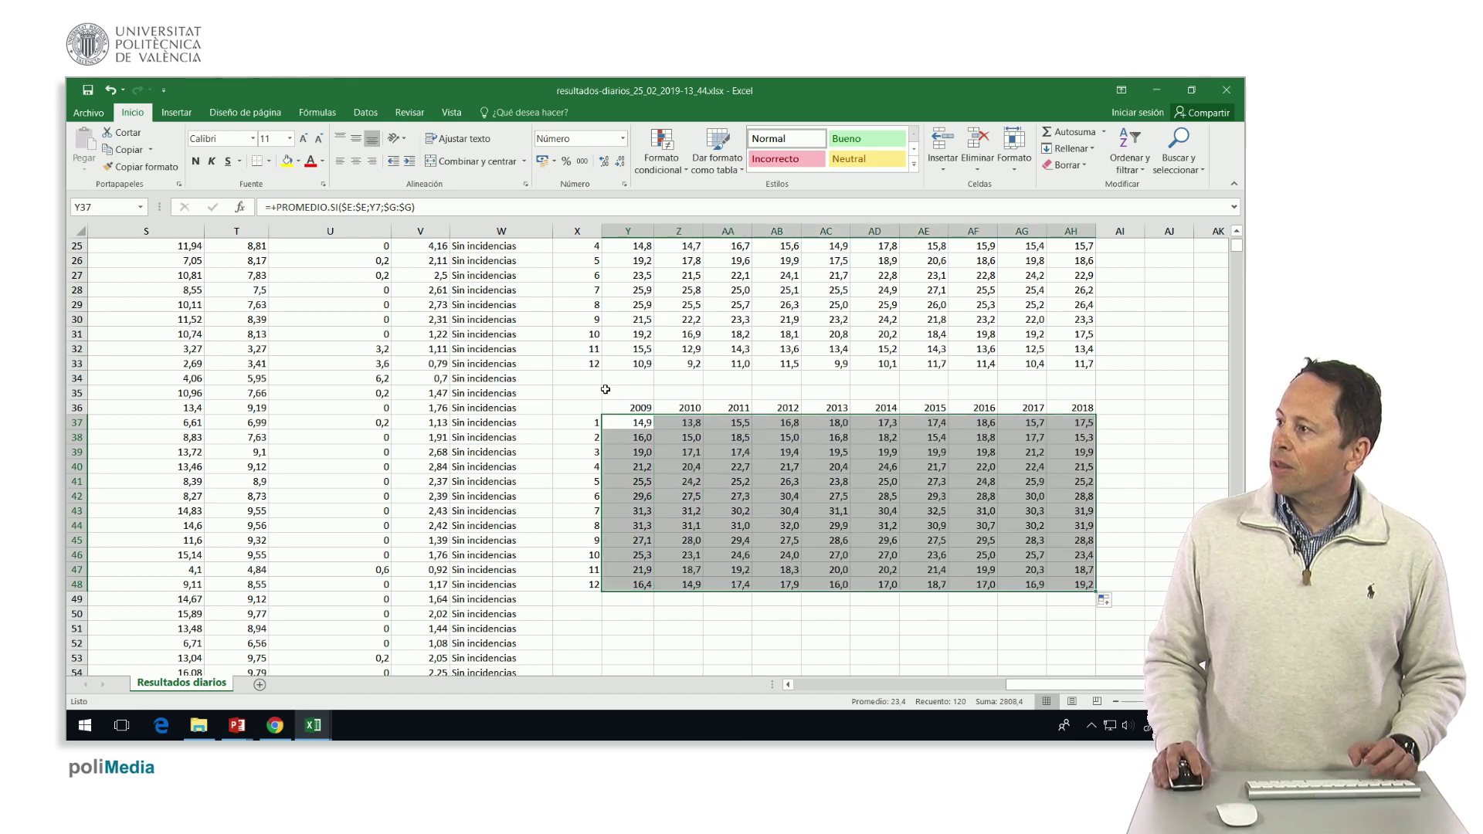
- Title the lower grid 'Promedio de máximas' in X35
scroll(606, 389, "up", 2)
scroll(603, 432, "up", 1)
scroll(599, 478, "down", 1)
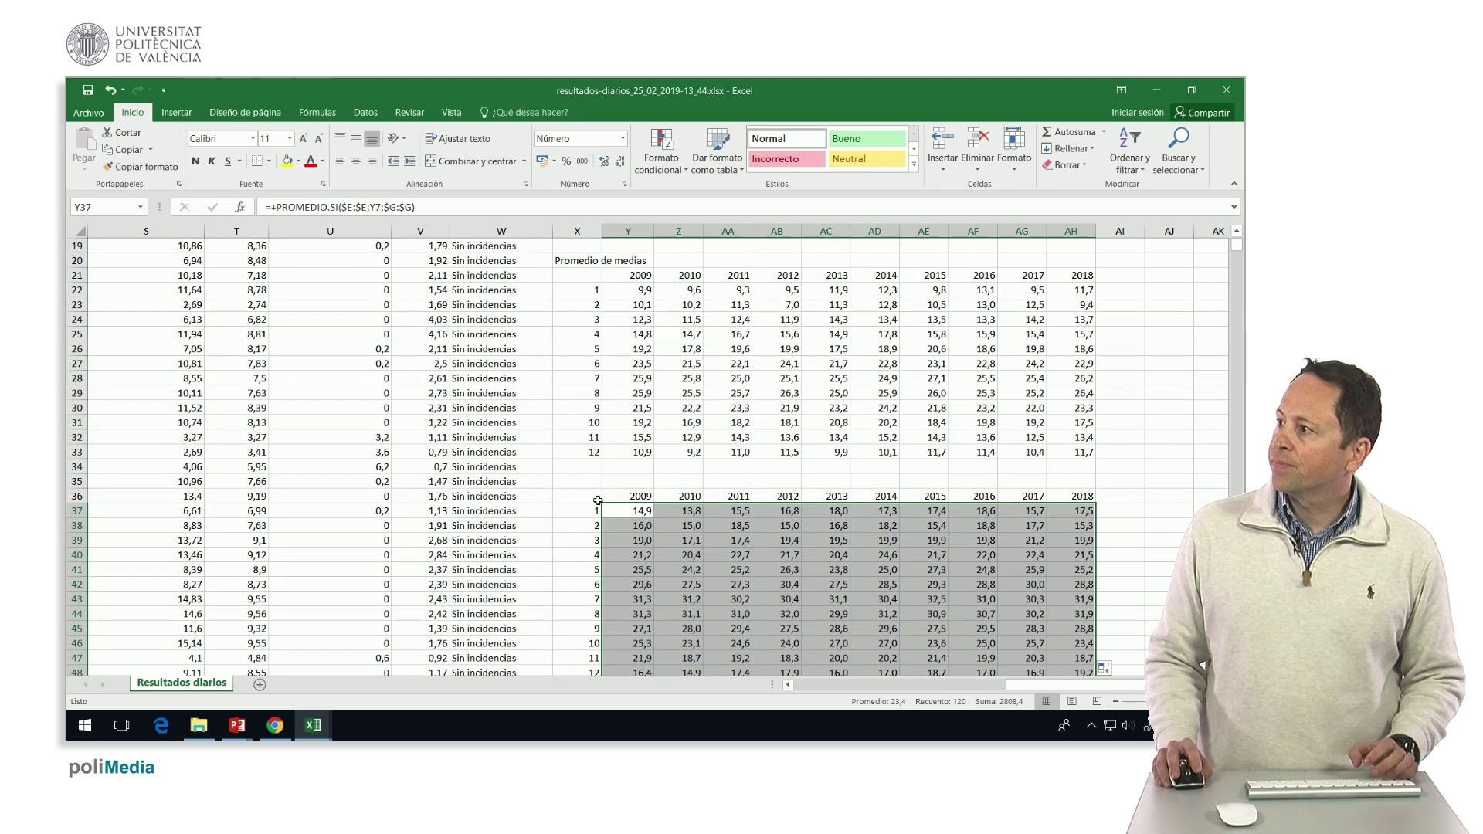
left_click(585, 484)
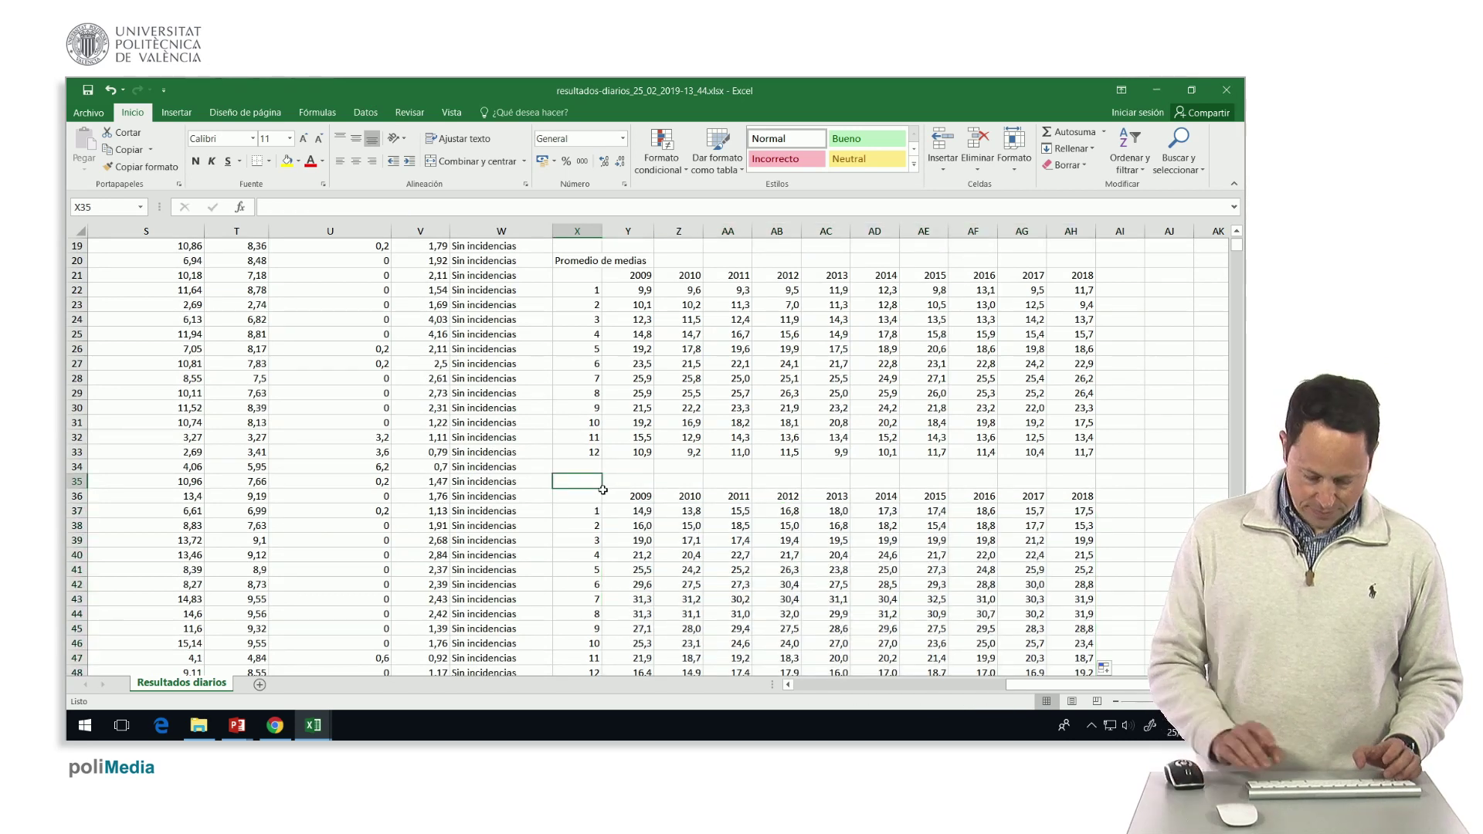
type("Promedi de")
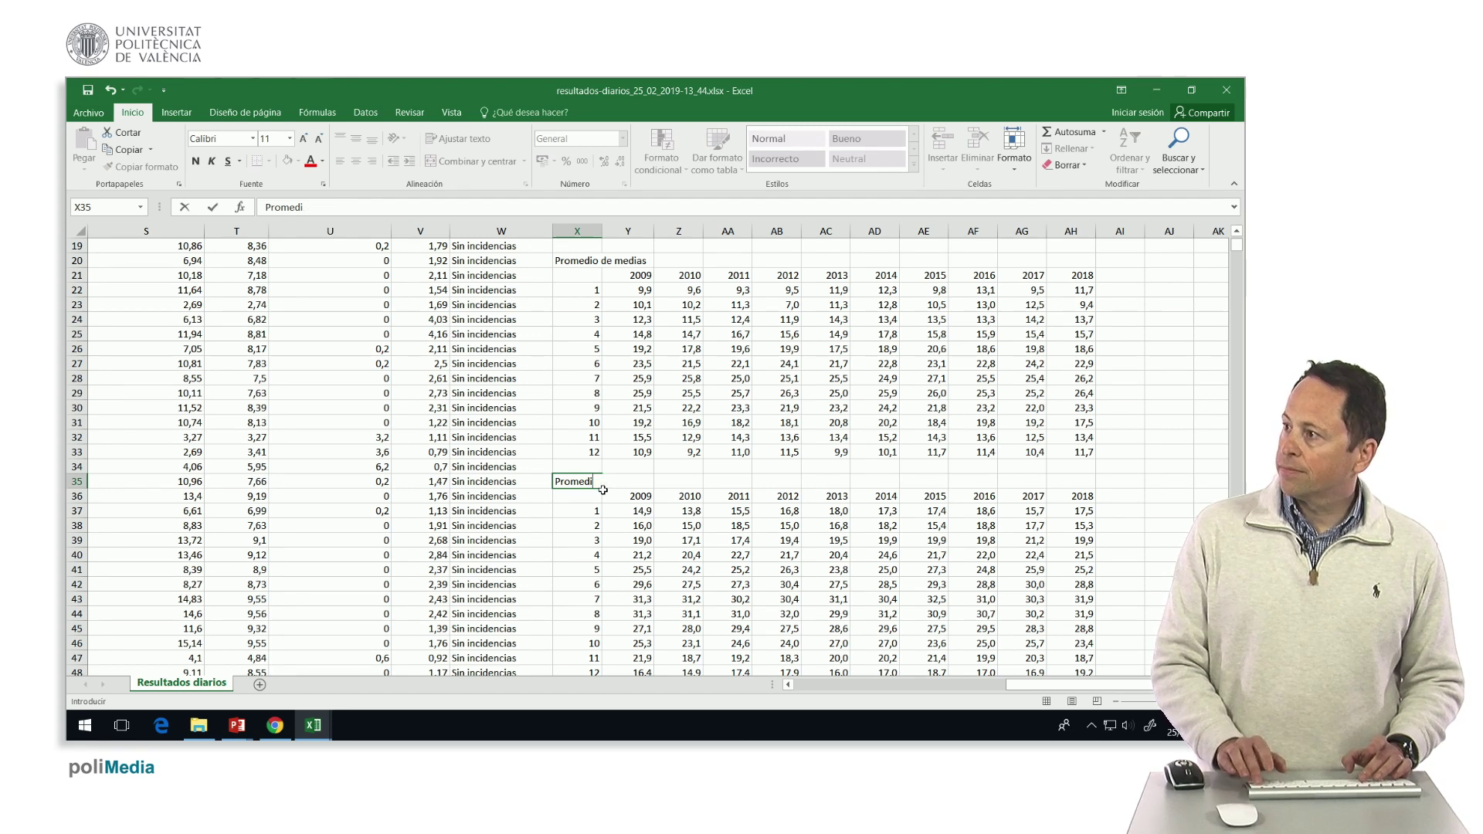
key("BackSpace")
key("BackSpace")
key("BackSpace")
type("o de máximas")
key("Return")
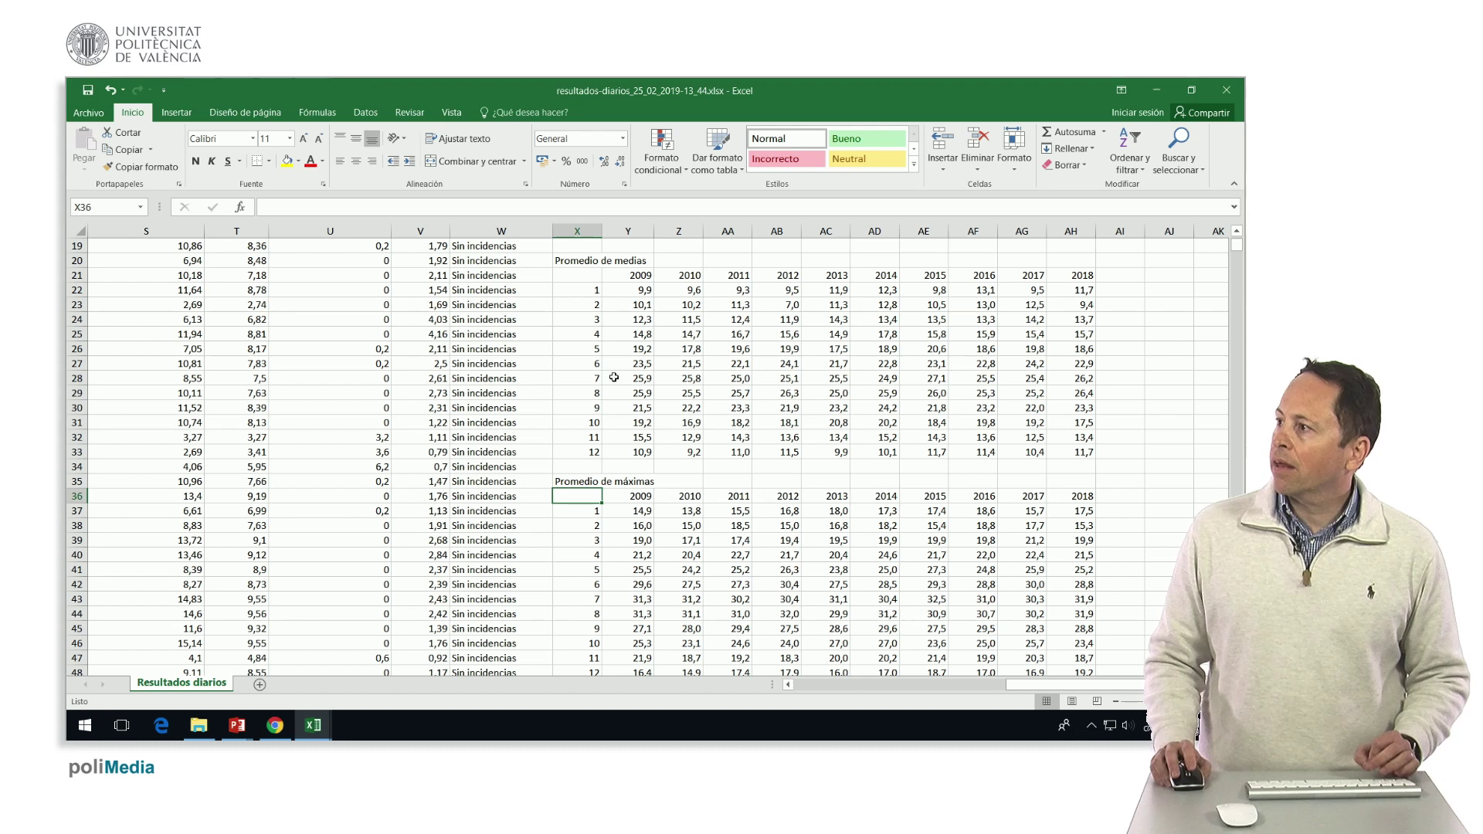
scroll(628, 360, "down", 1)
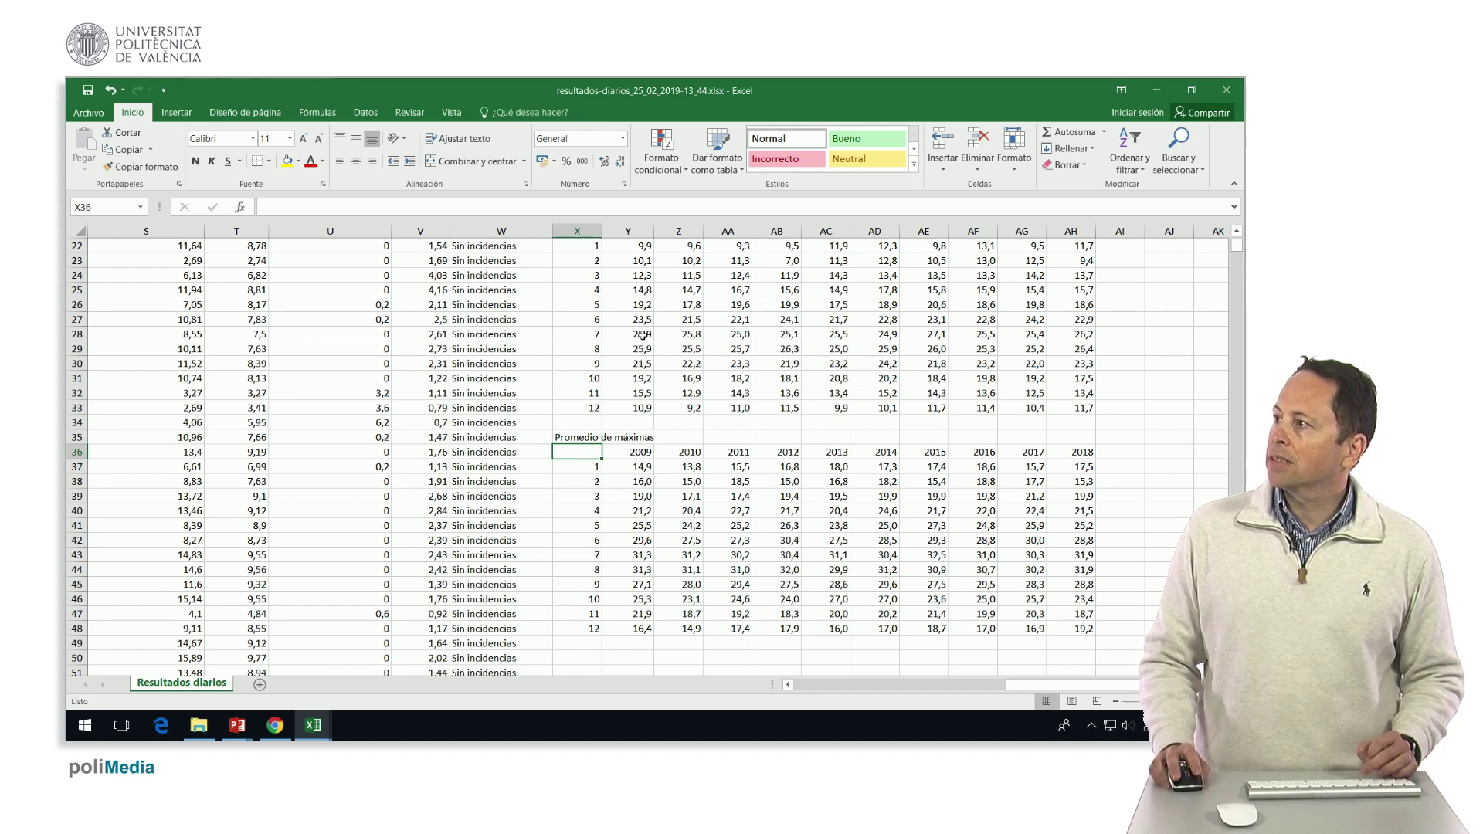
- Fill the highest monthly mean of each year 2009–2013 in yellow
left_click(642, 334)
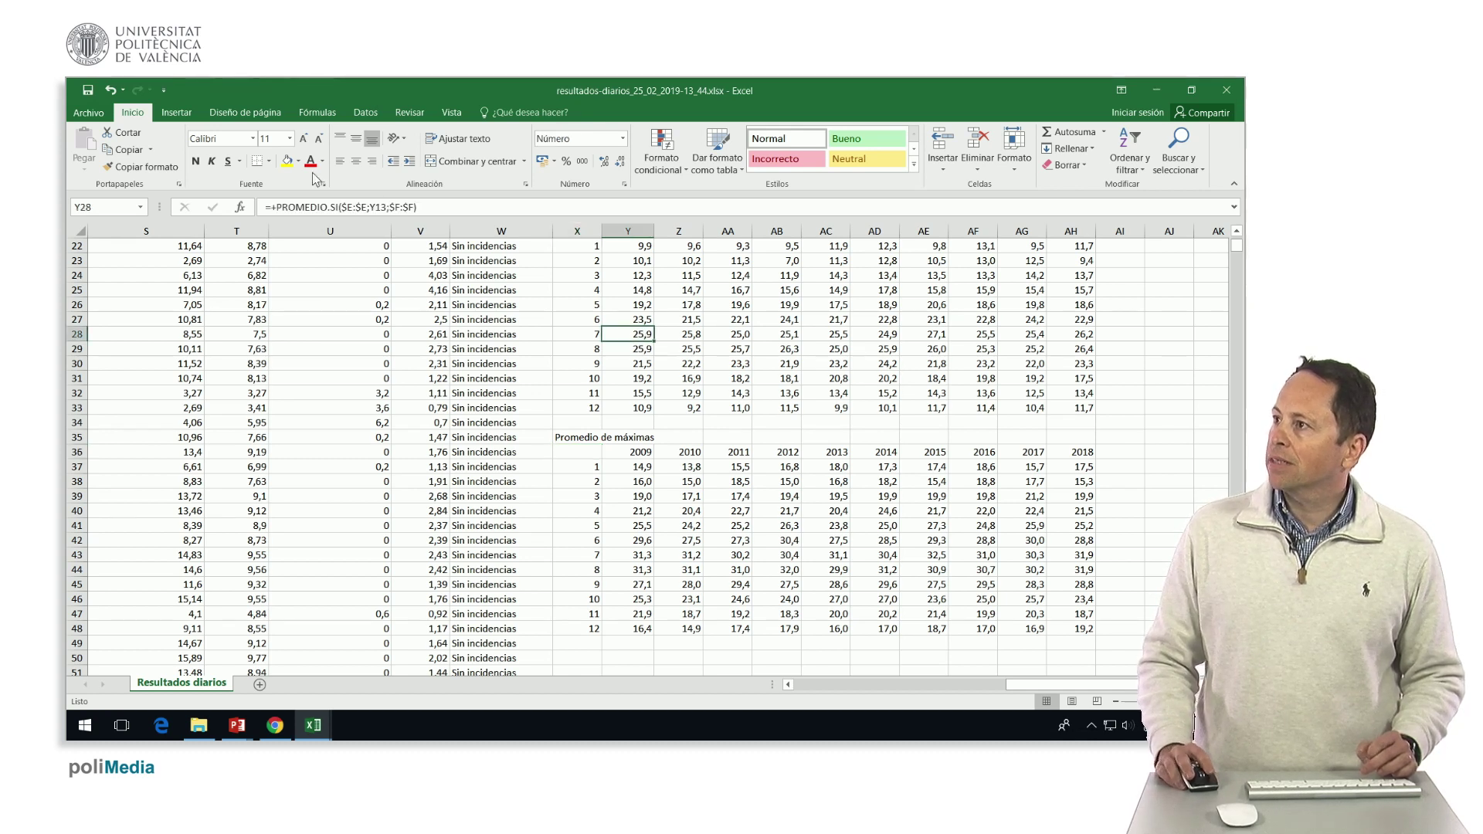
left_click(288, 161)
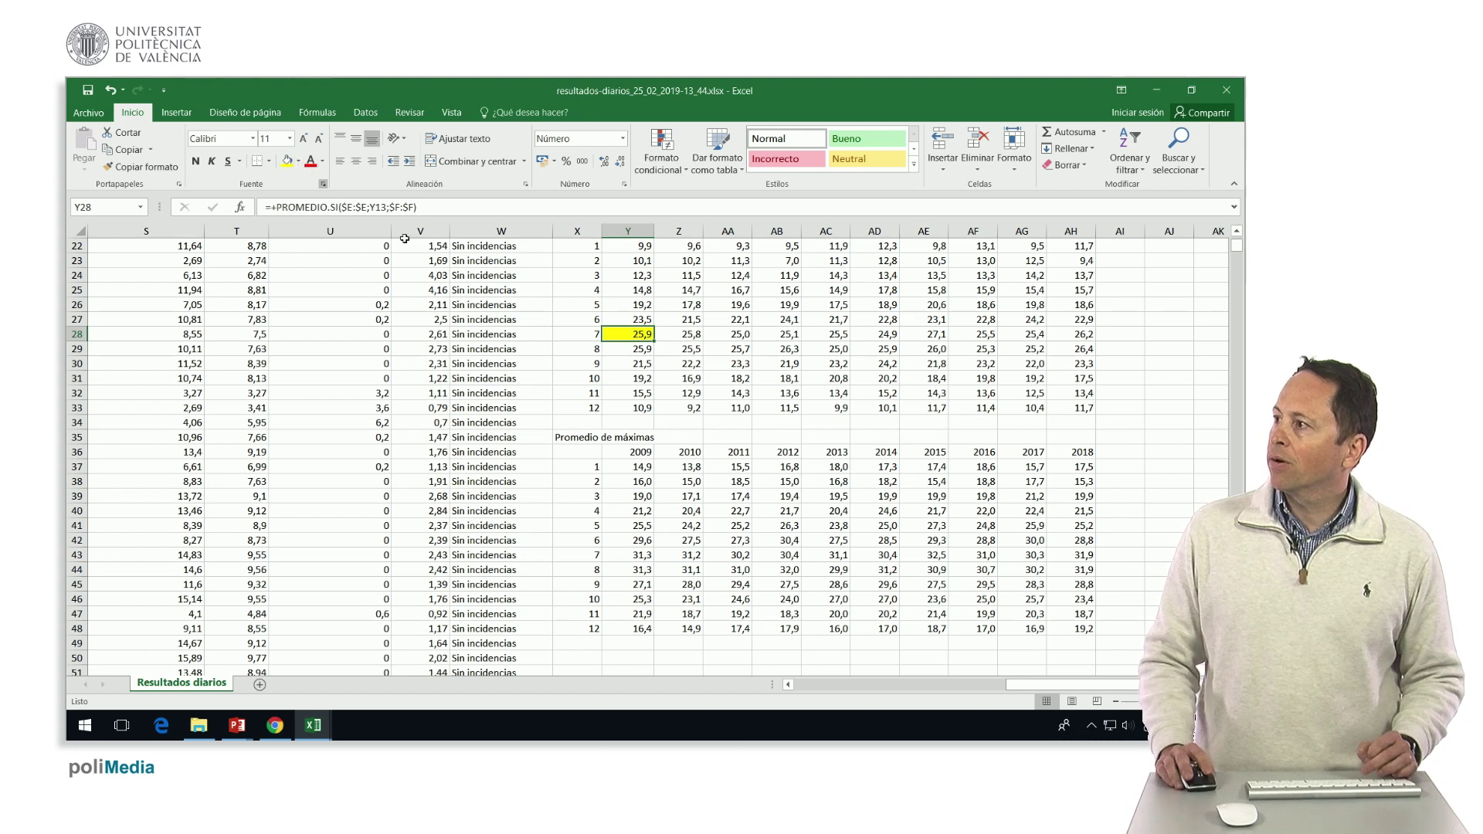
left_click(692, 337)
left_click(287, 160)
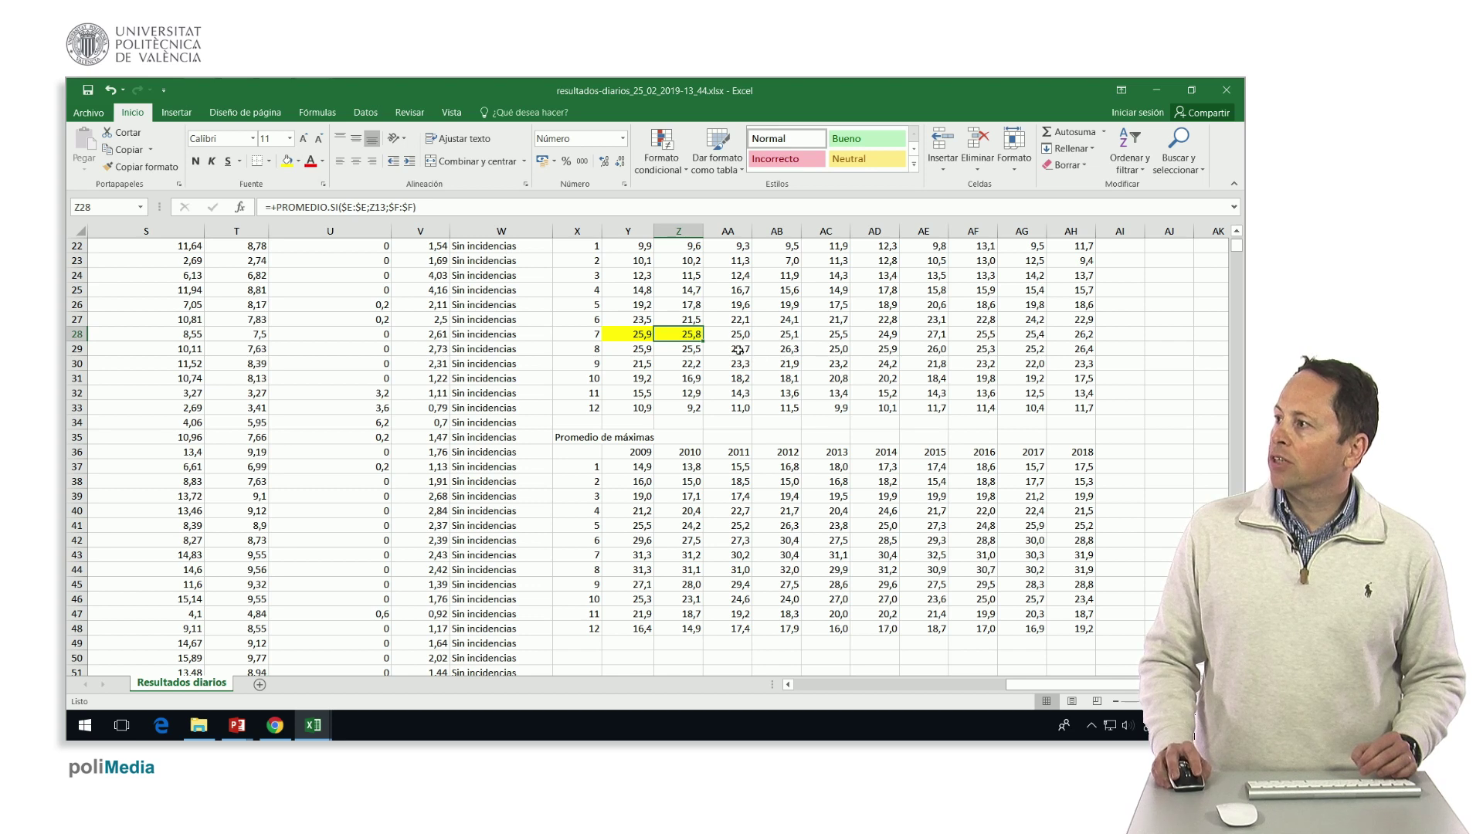
left_click(739, 350)
left_click(290, 162)
left_click(777, 349)
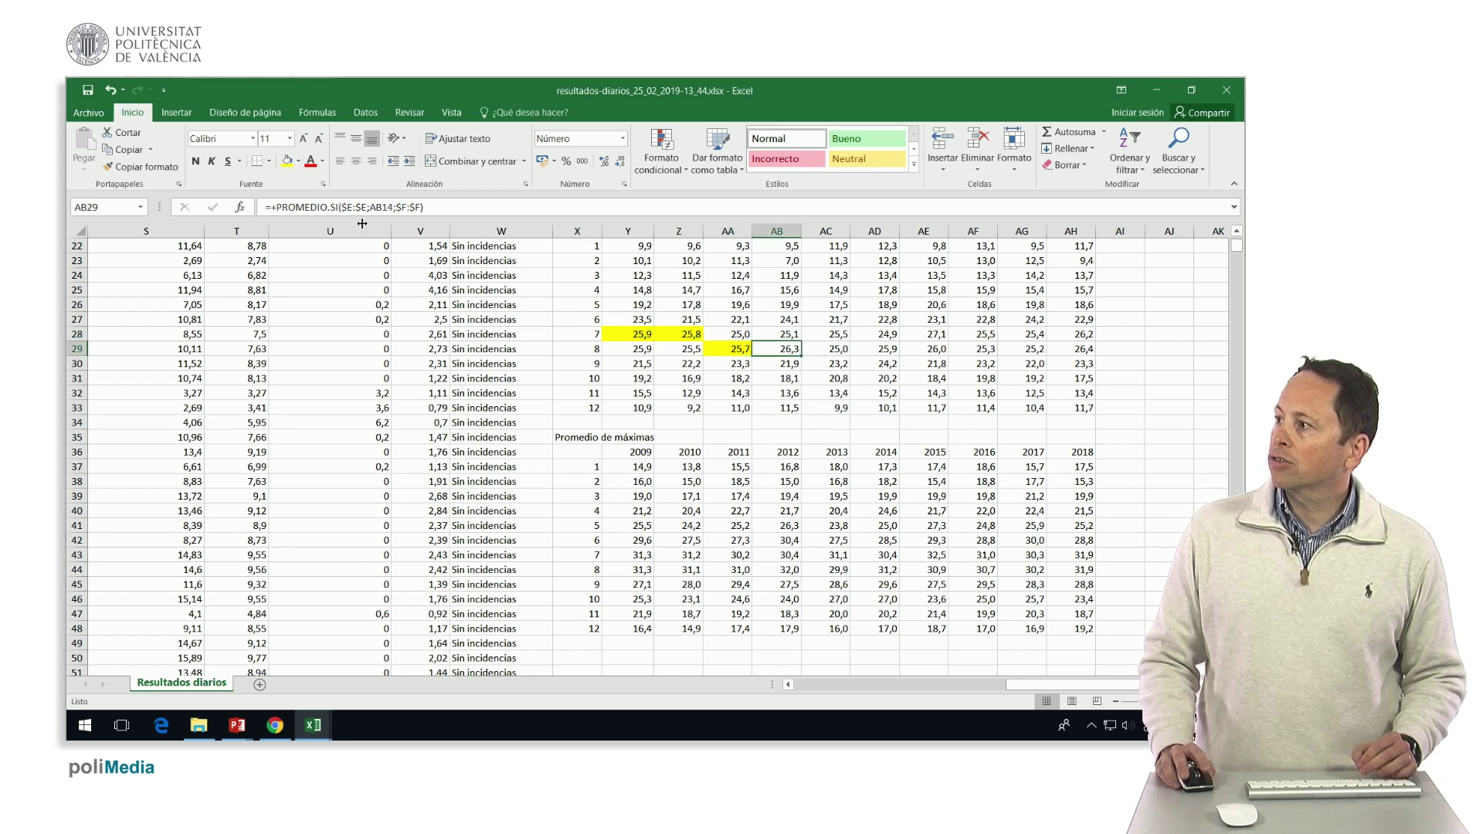
left_click(291, 163)
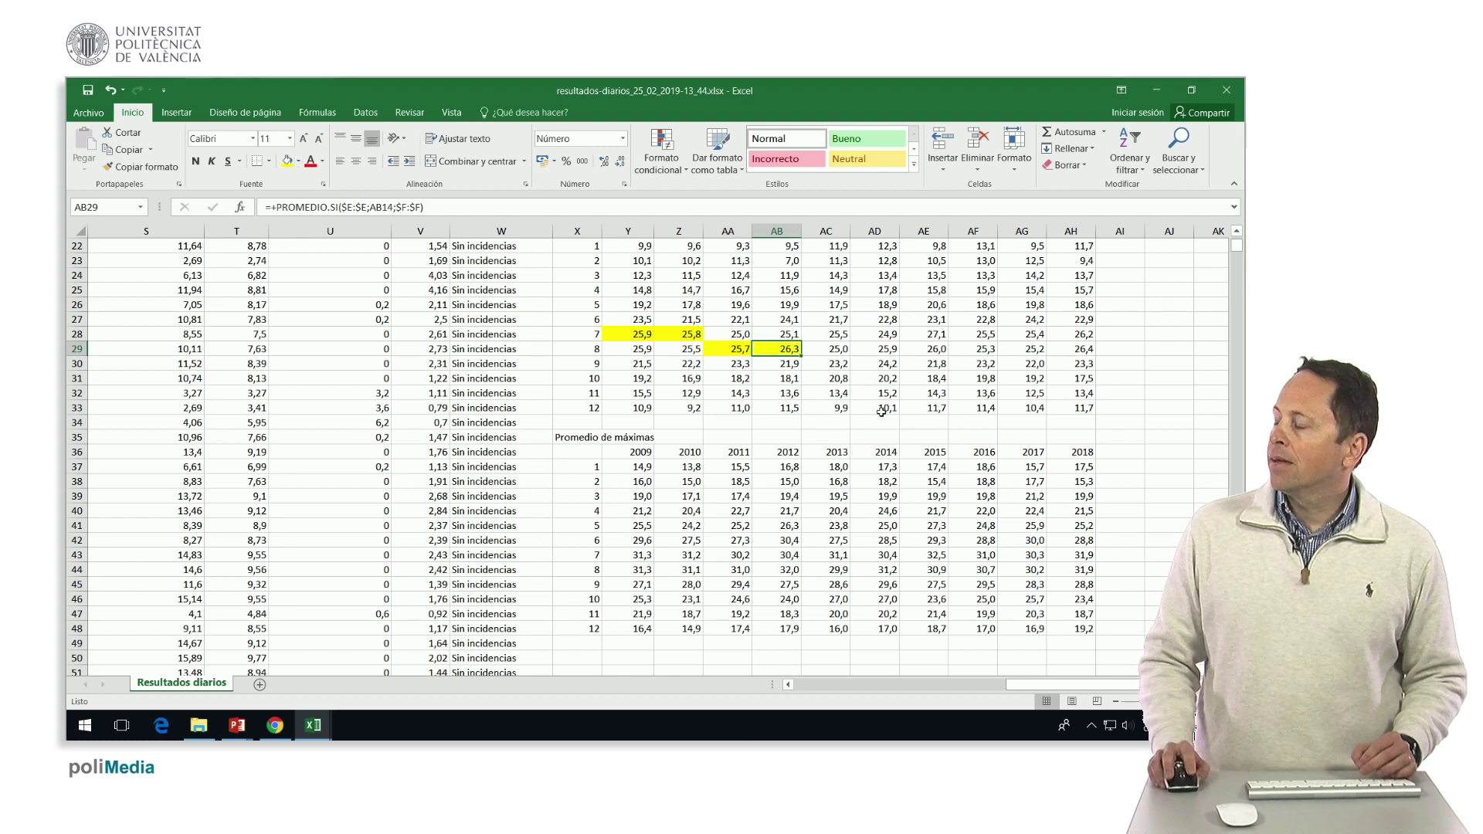
left_click(834, 333)
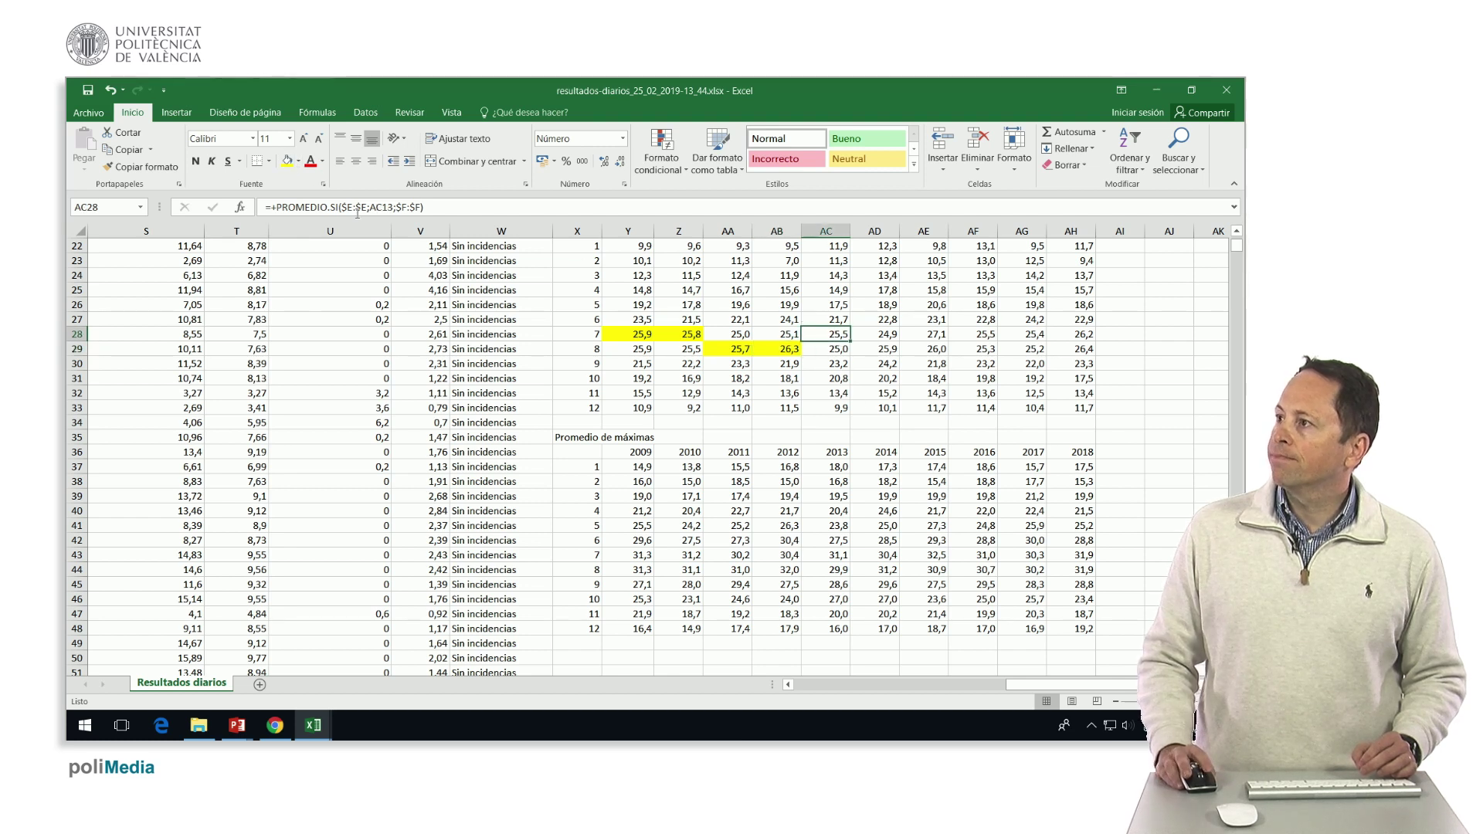
left_click(287, 163)
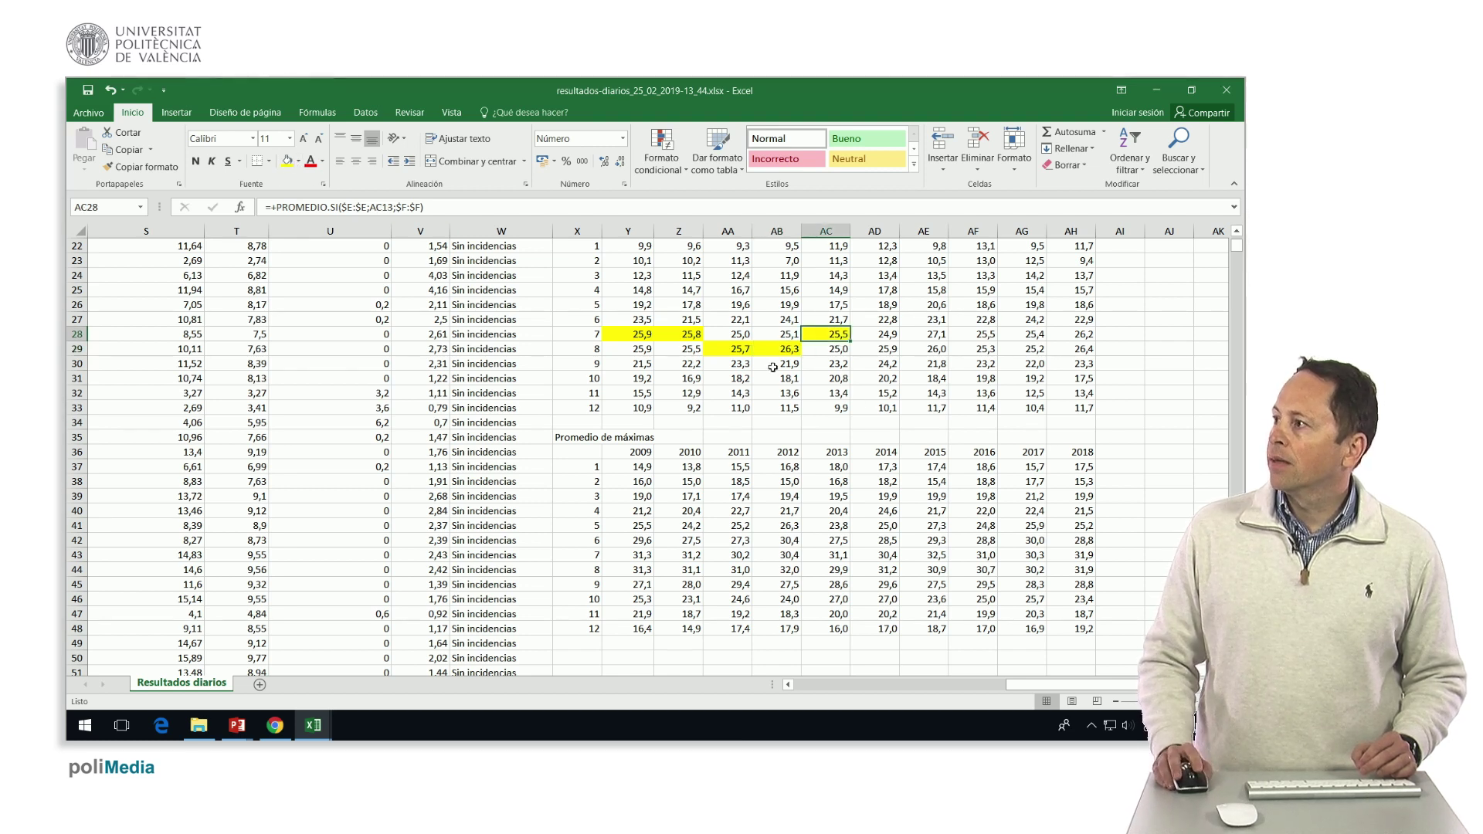
- Fill the highest monthly mean of each year 2014–2018 in yellow
left_click(885, 351)
left_click(288, 163)
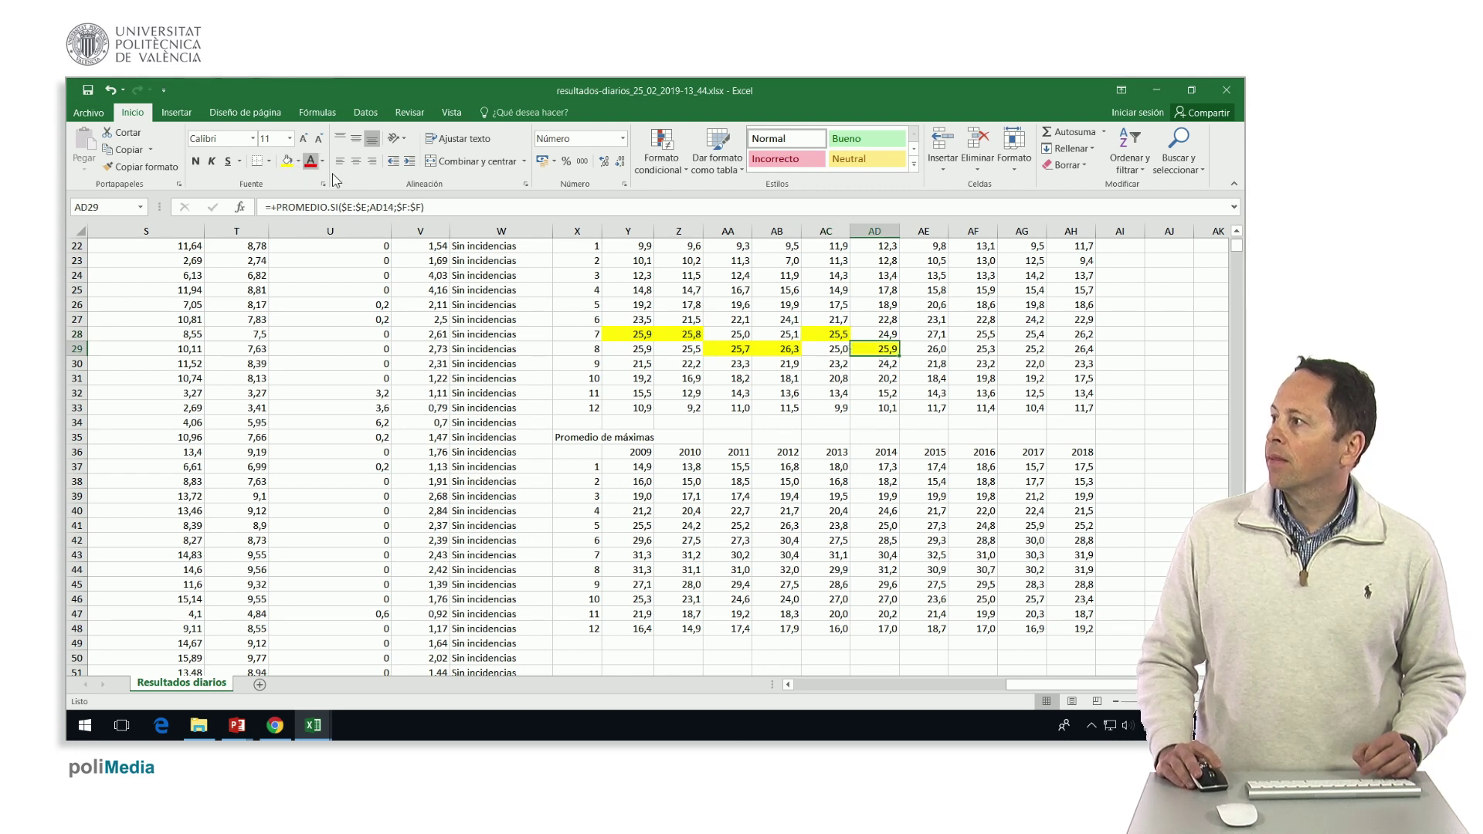
left_click(929, 338)
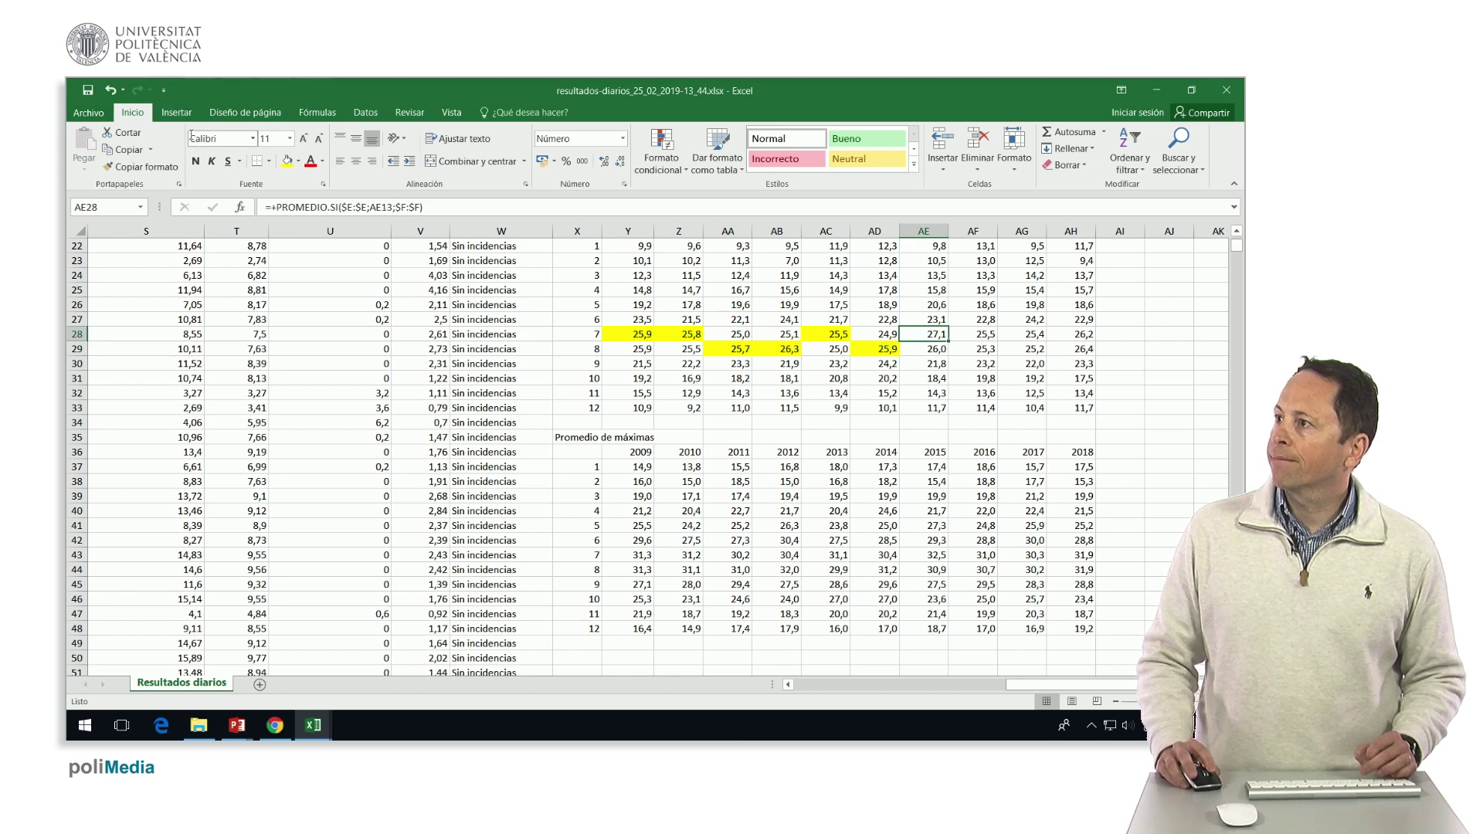
left_click(287, 162)
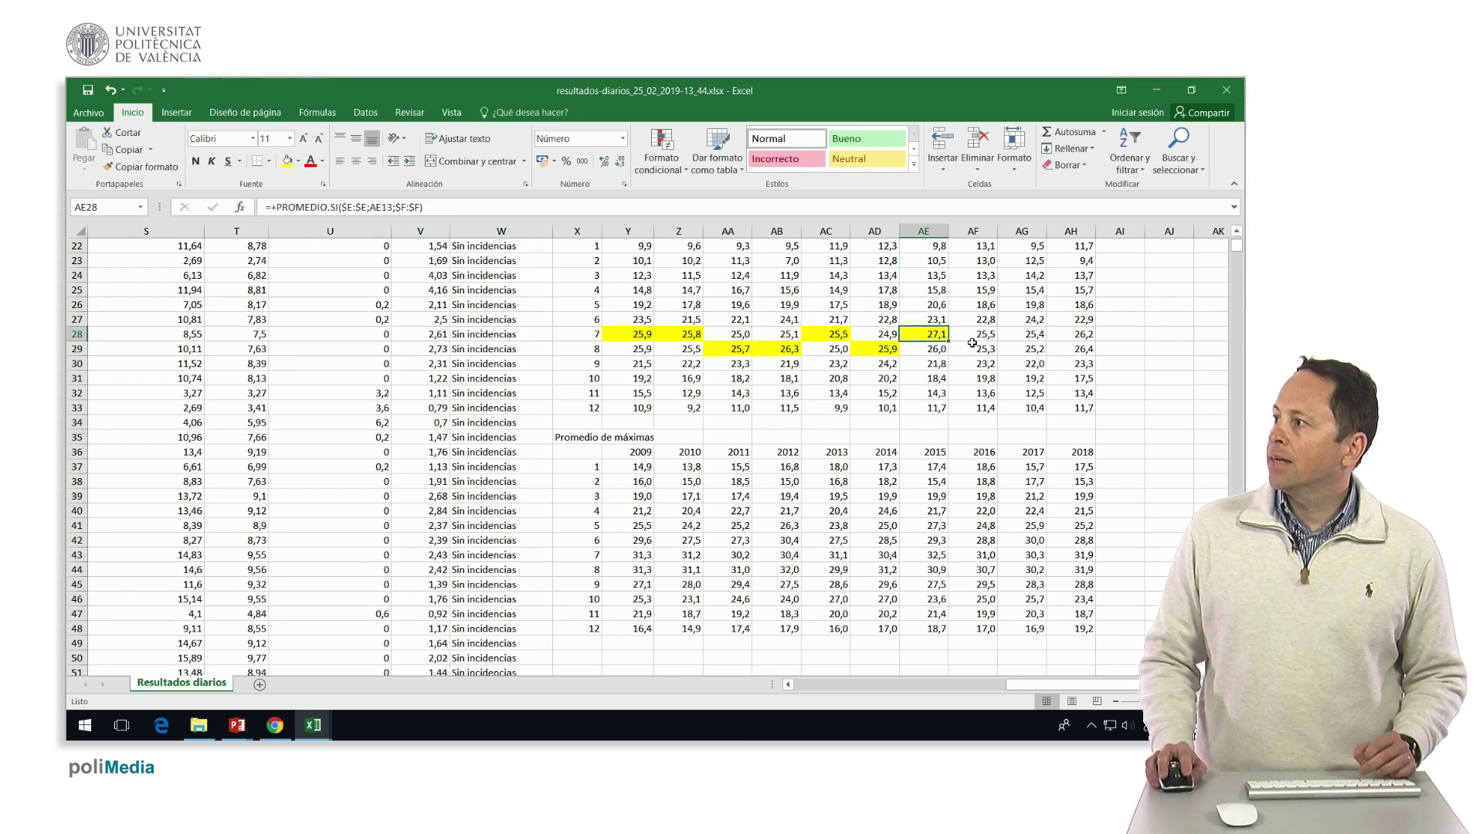
left_click(981, 338)
left_click(290, 164)
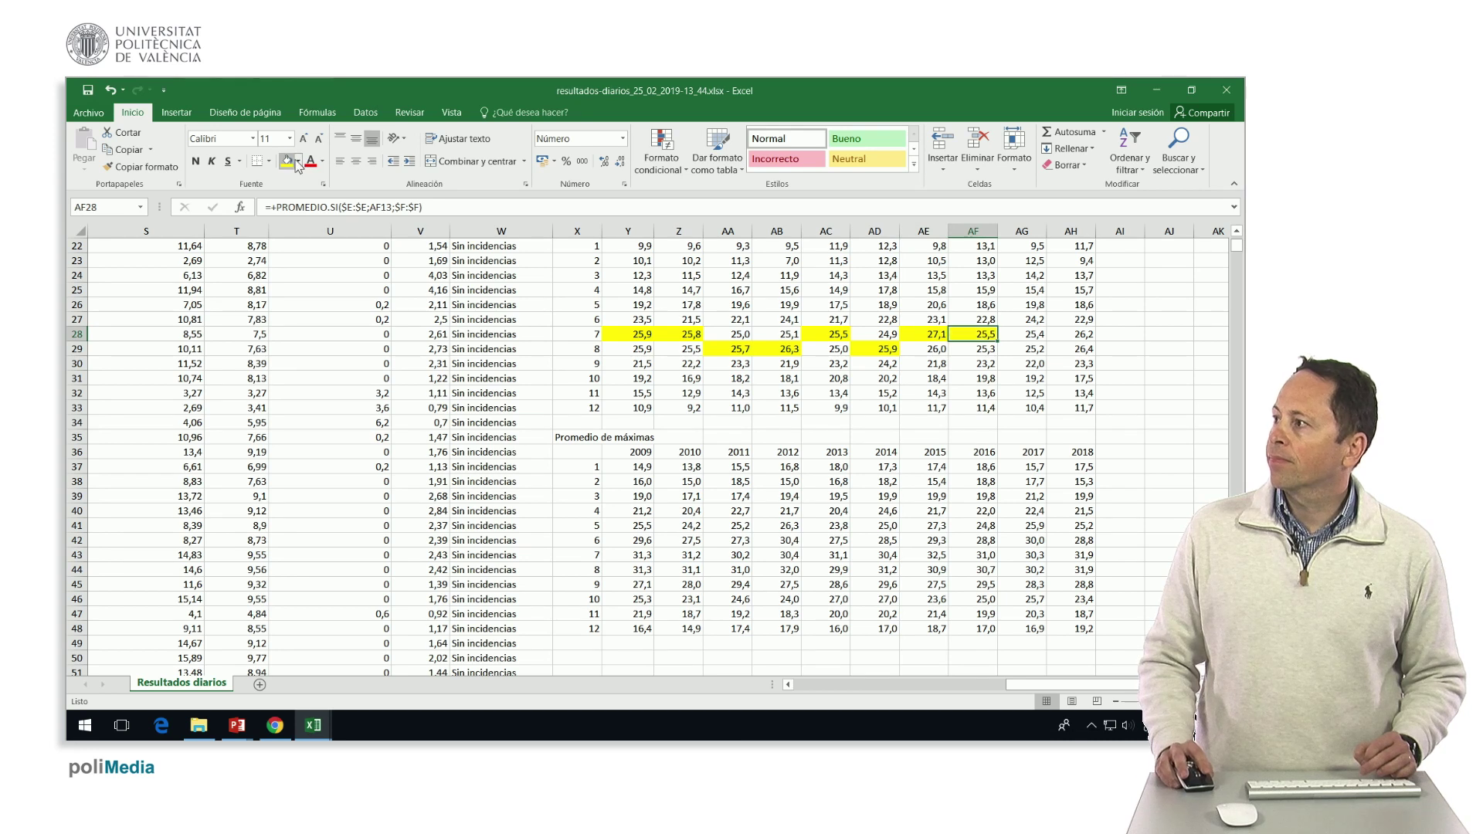
left_click(1035, 338)
left_click(287, 161)
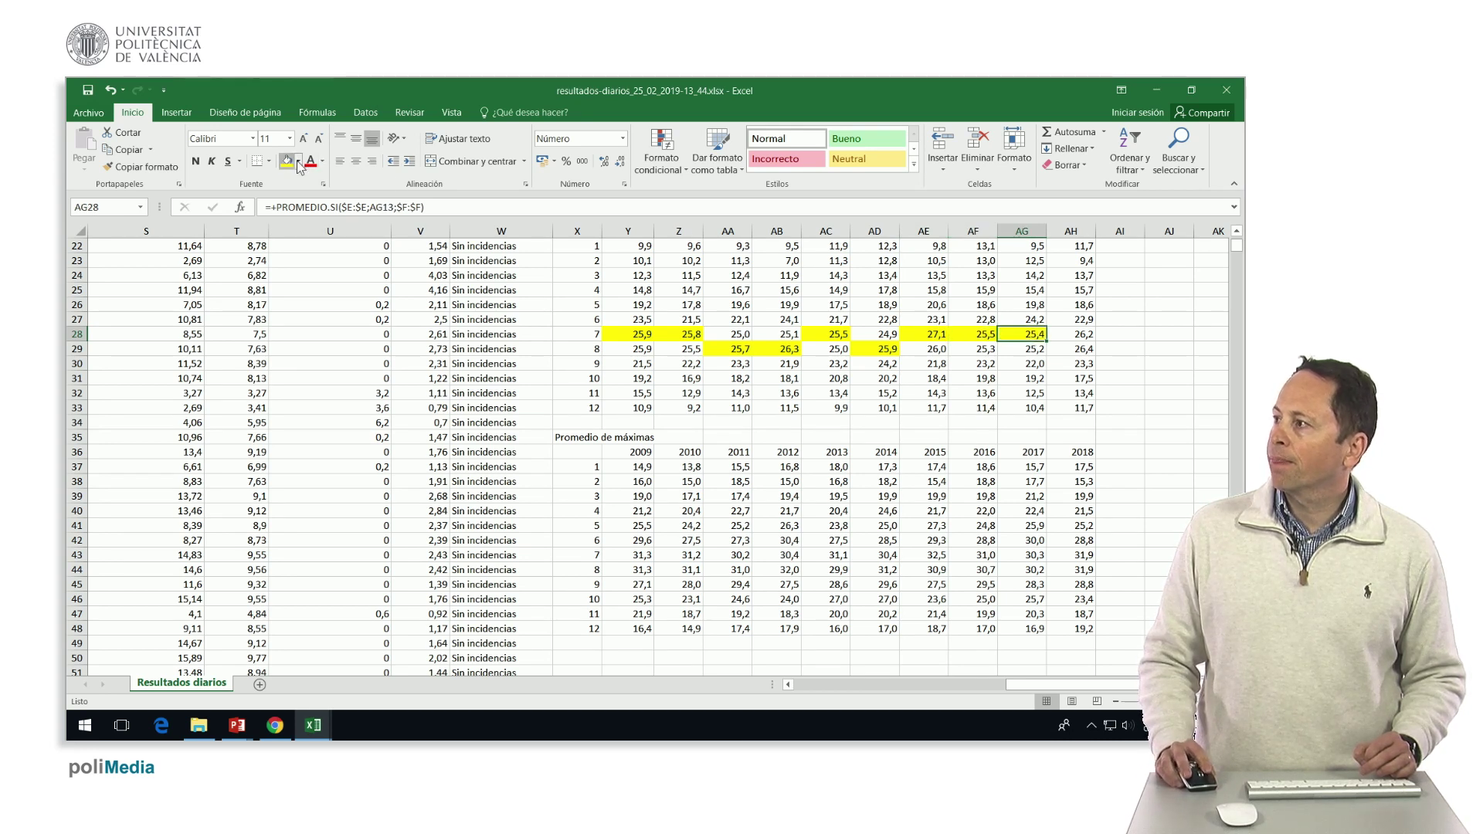
left_click(1089, 349)
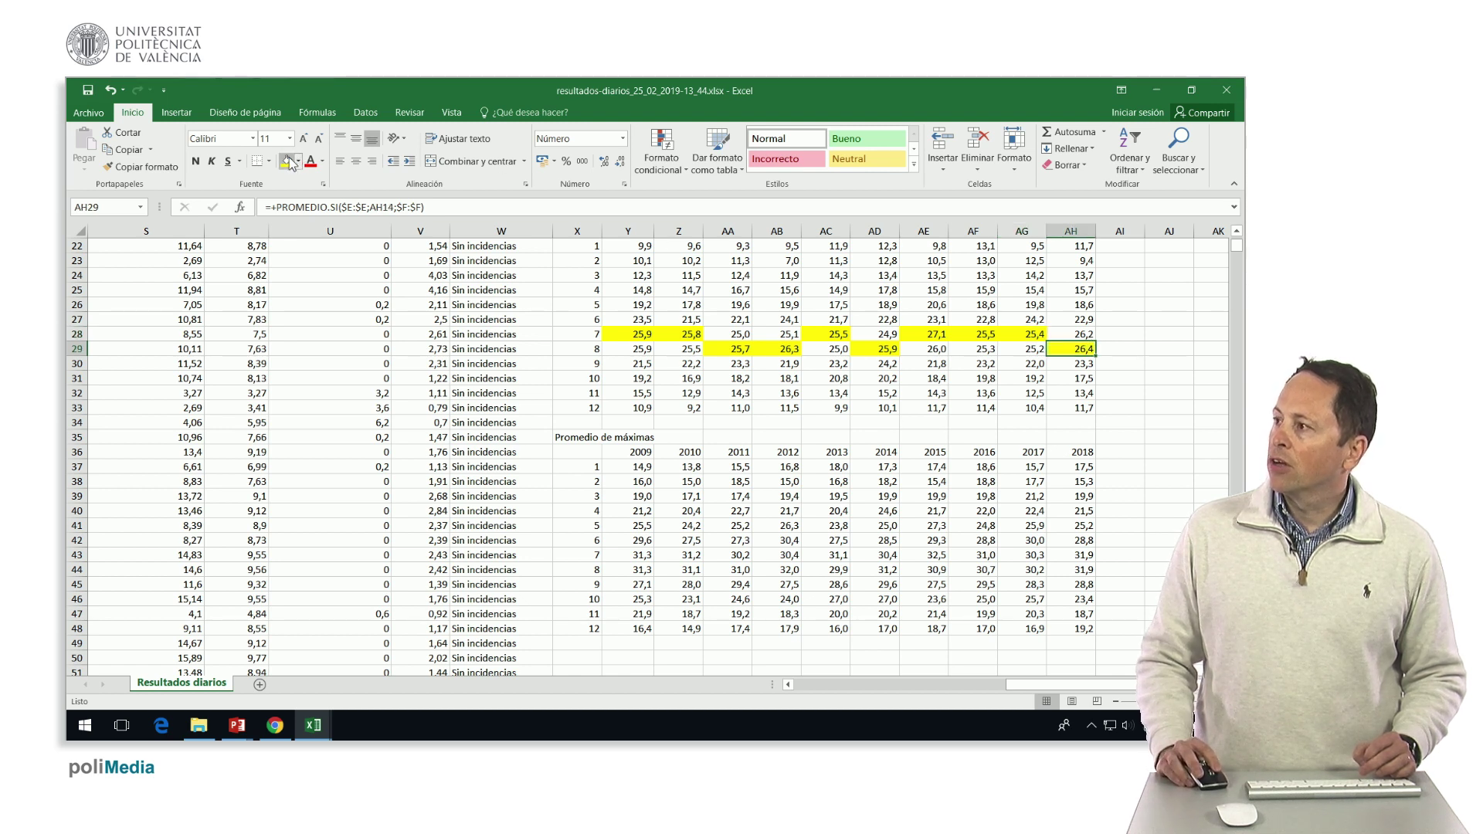
scroll(540, 363, "down", 2)
scroll(558, 369, "up", 1)
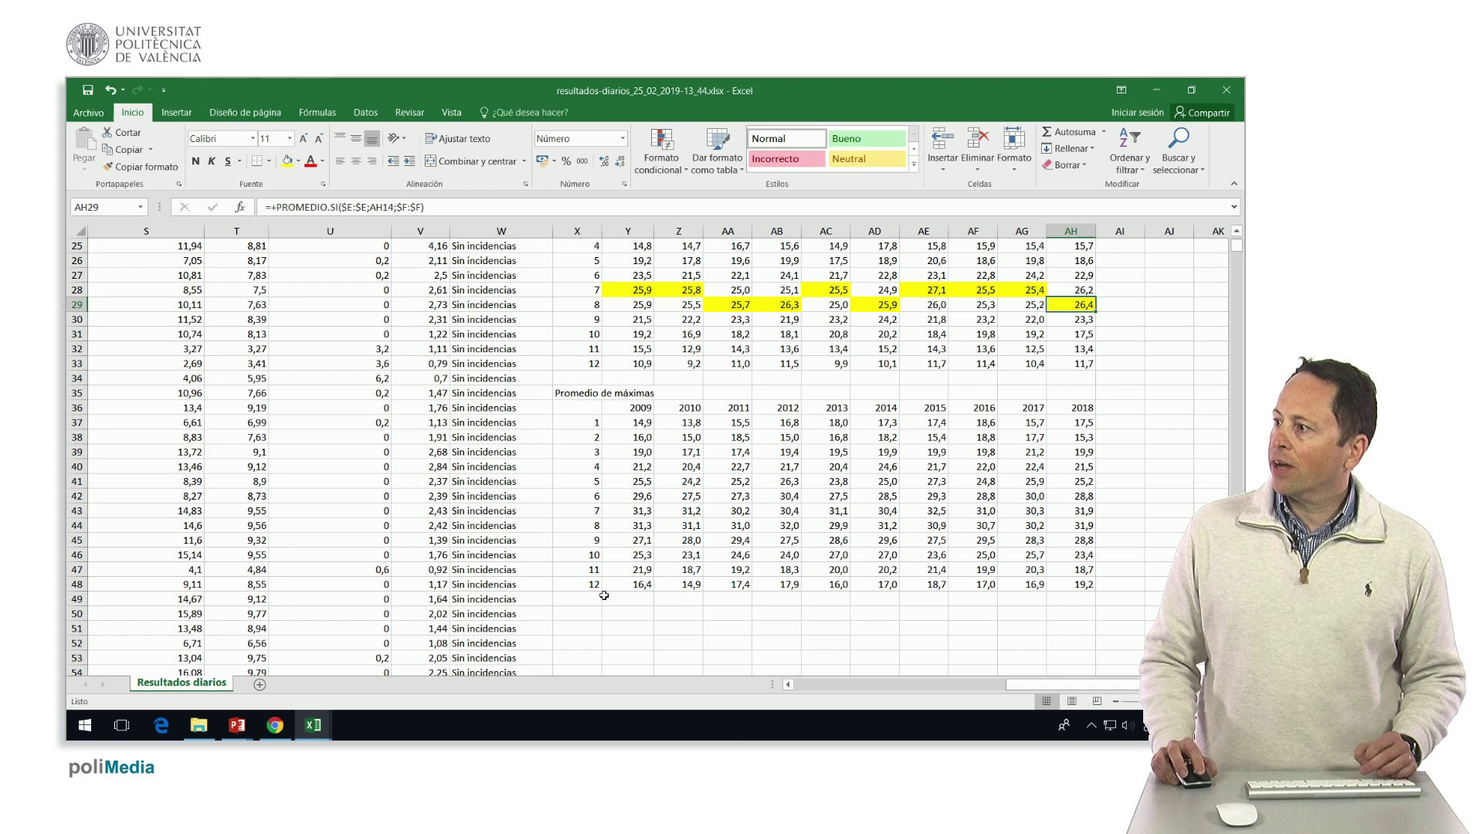
- Enter =+Y43 in Y51 to pick the July 2009 maximum
left_click(620, 627)
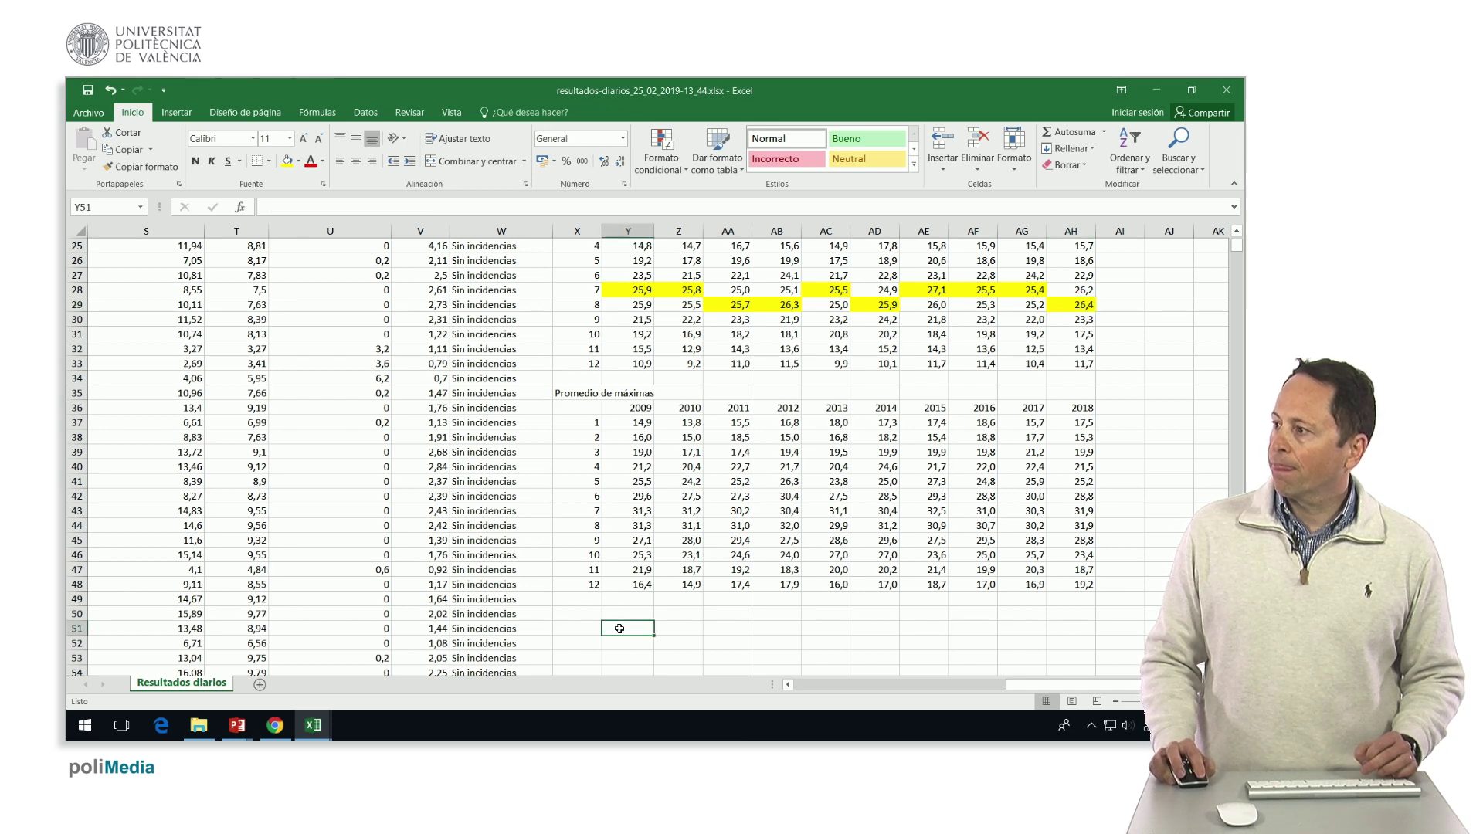
type("+")
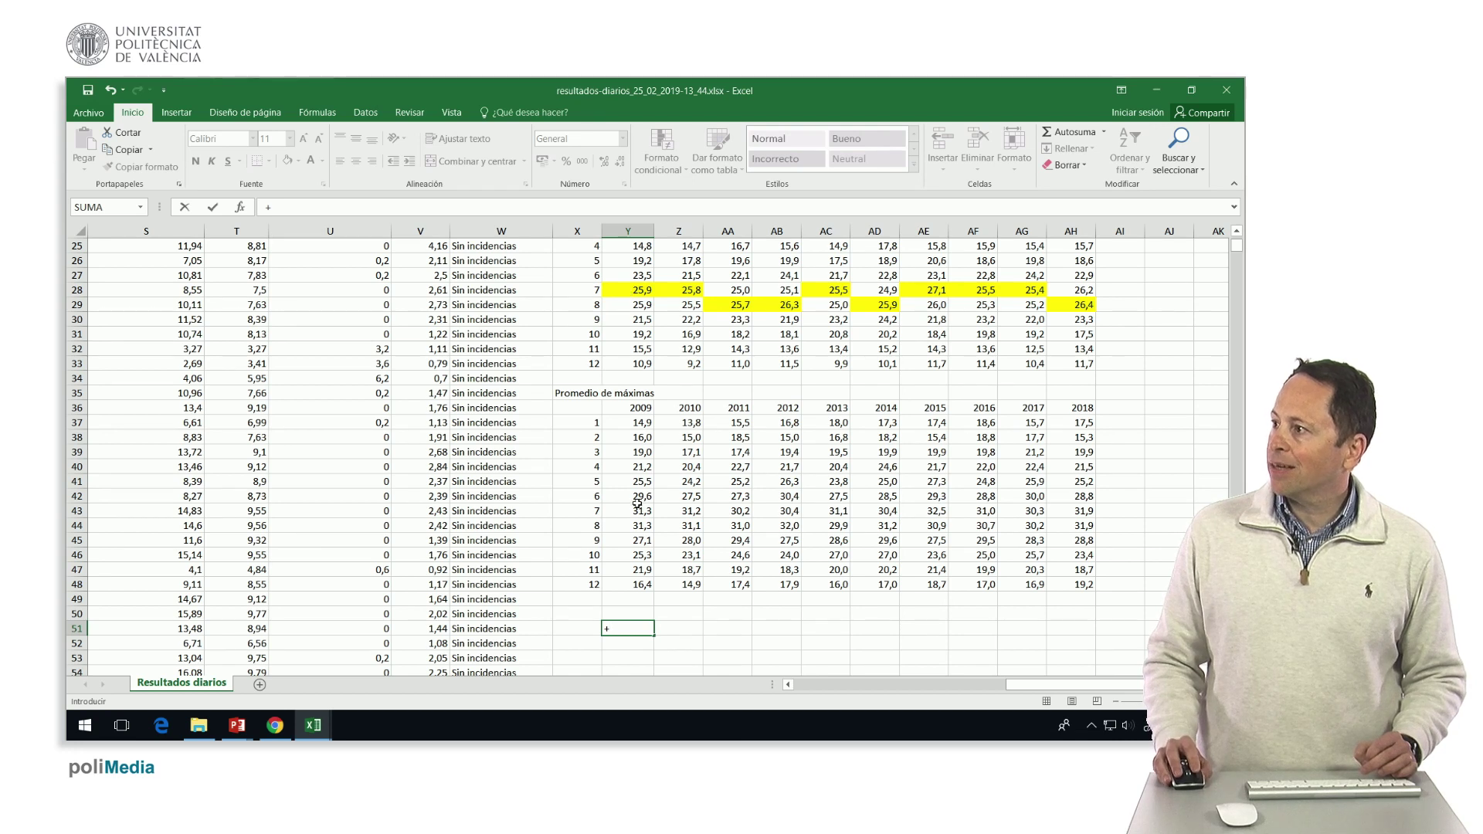
left_click(637, 510)
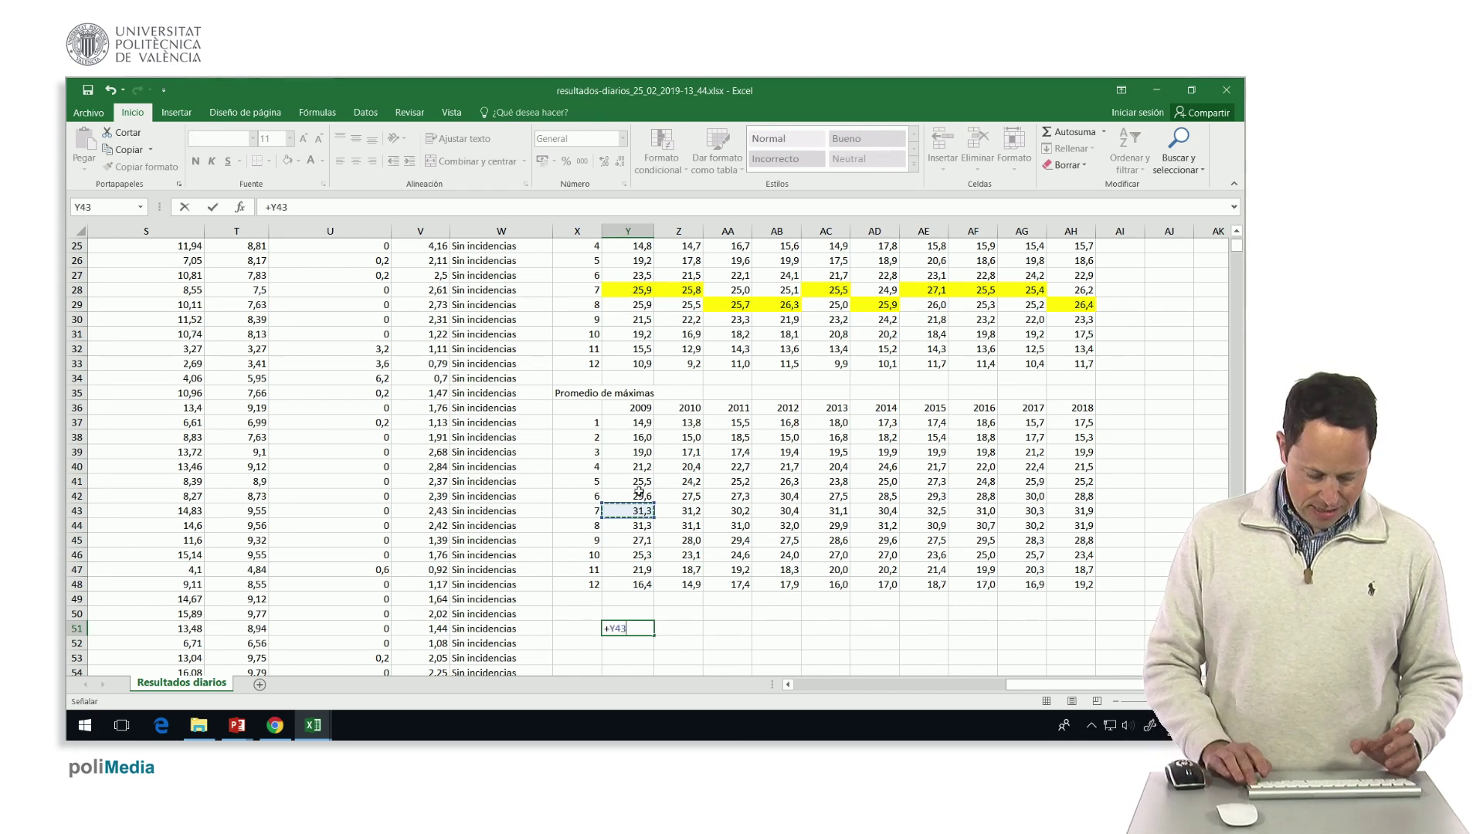
key("Return")
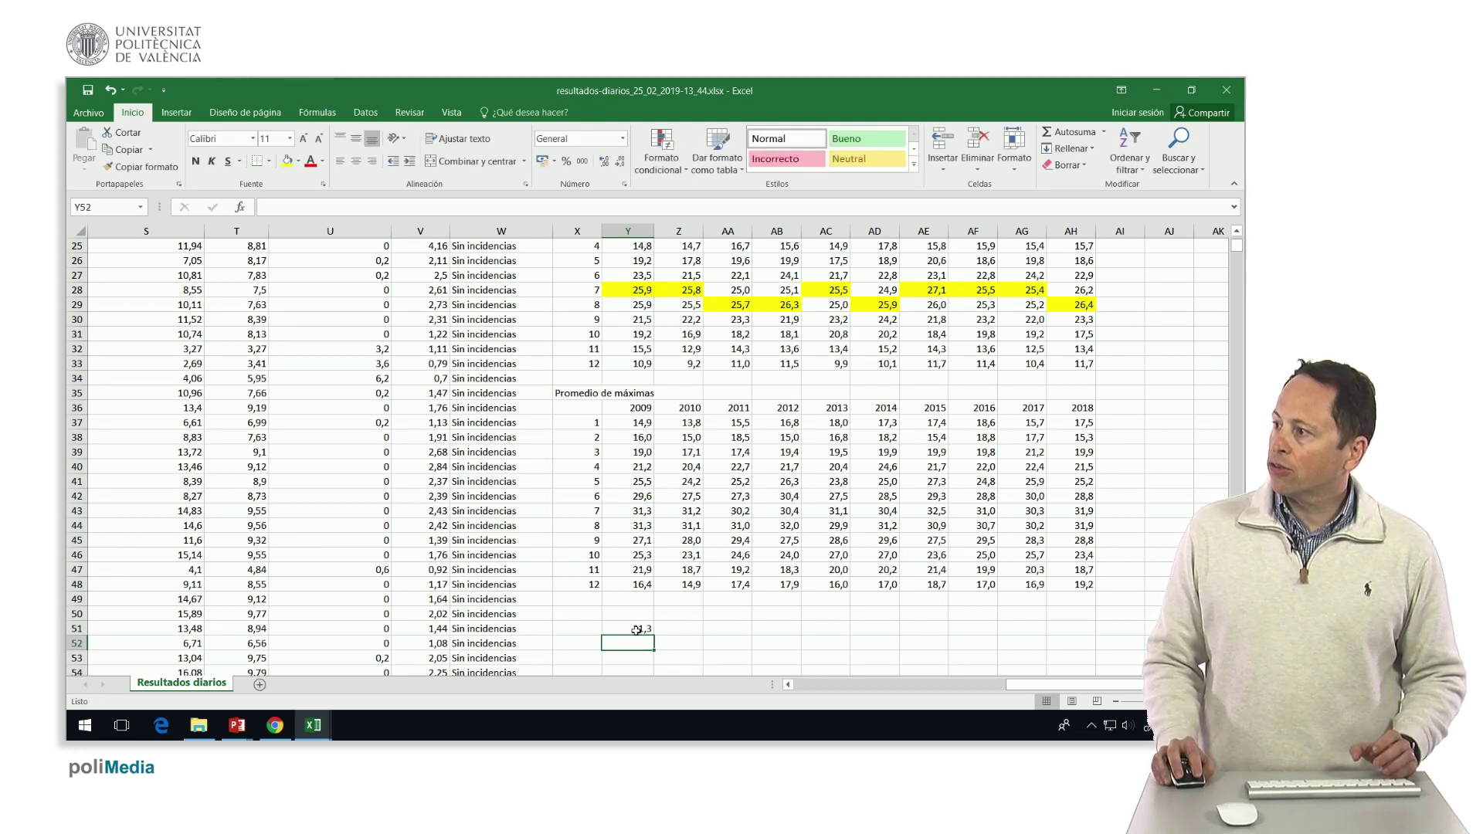
- Copy the July-maximum formula into Z51, AC51, AE51, AF51 and AG51
left_click(637, 629)
key("ctrl+c")
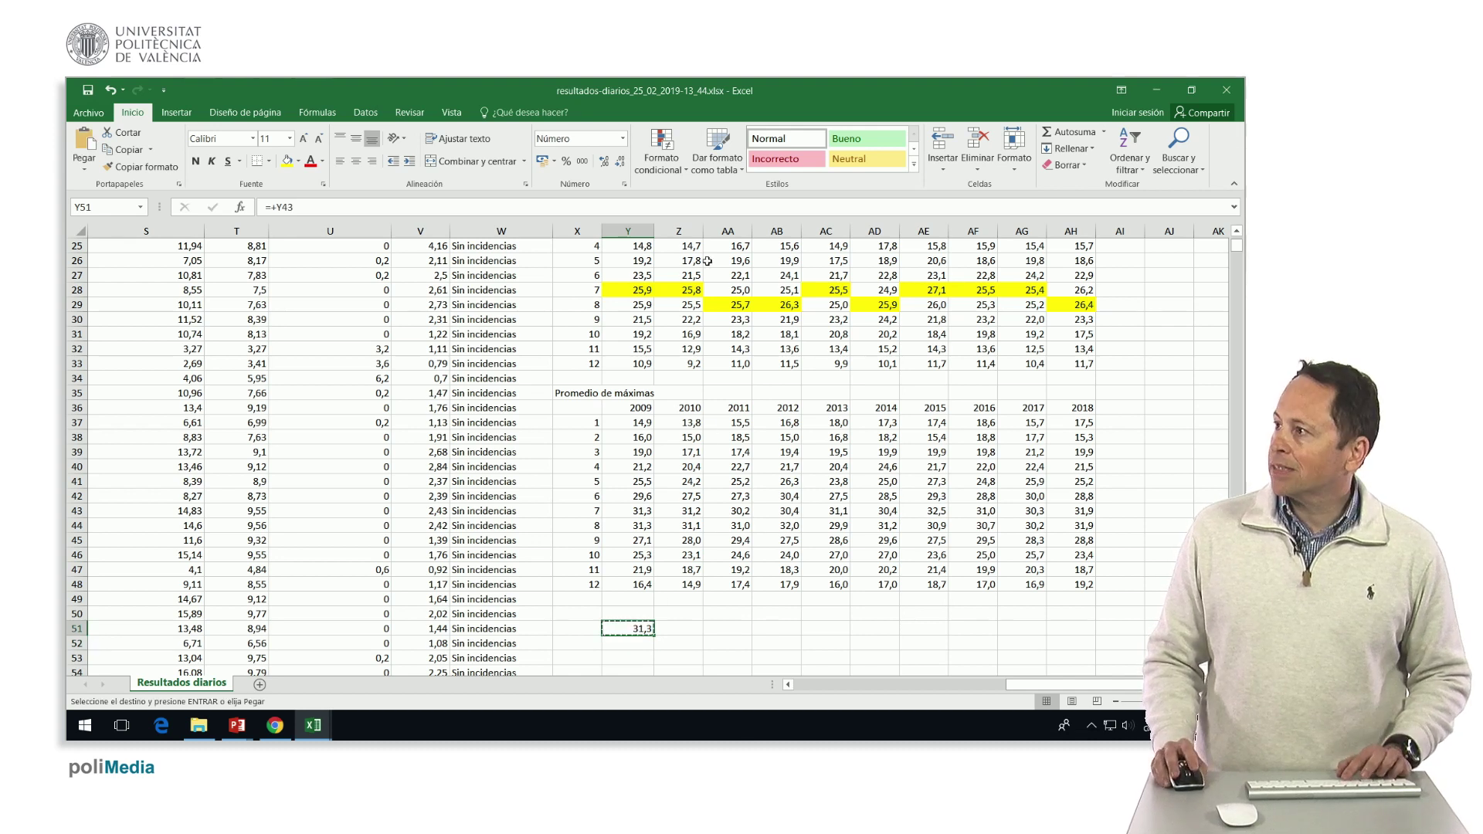
left_click(683, 630)
key("ctrl+v")
left_click(823, 628)
key("ctrl+v")
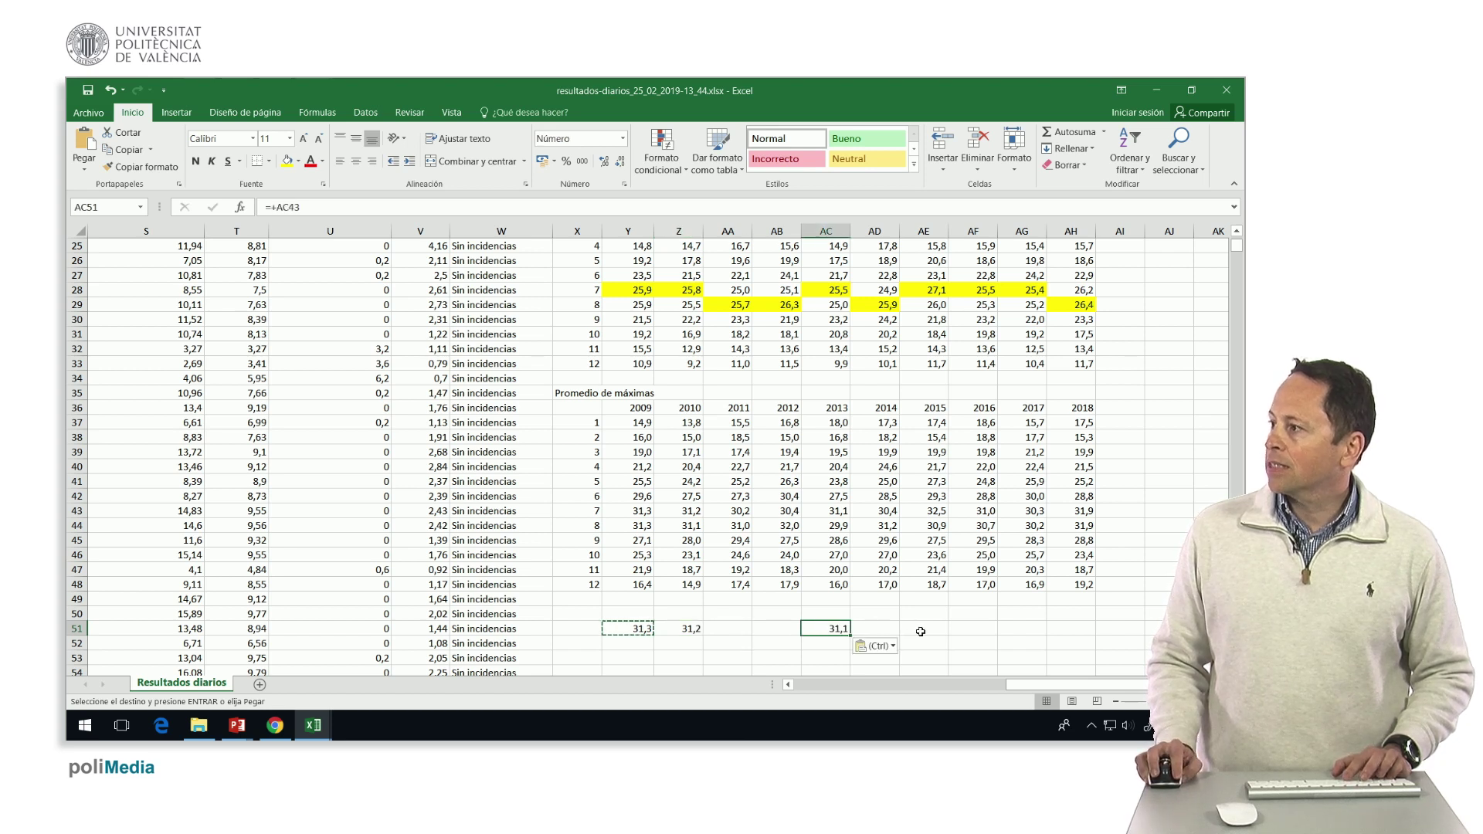
left_click(935, 629)
key("ctrl+v")
left_click(986, 631)
key("ctrl+v")
left_click(1021, 630)
key("ctrl+v")
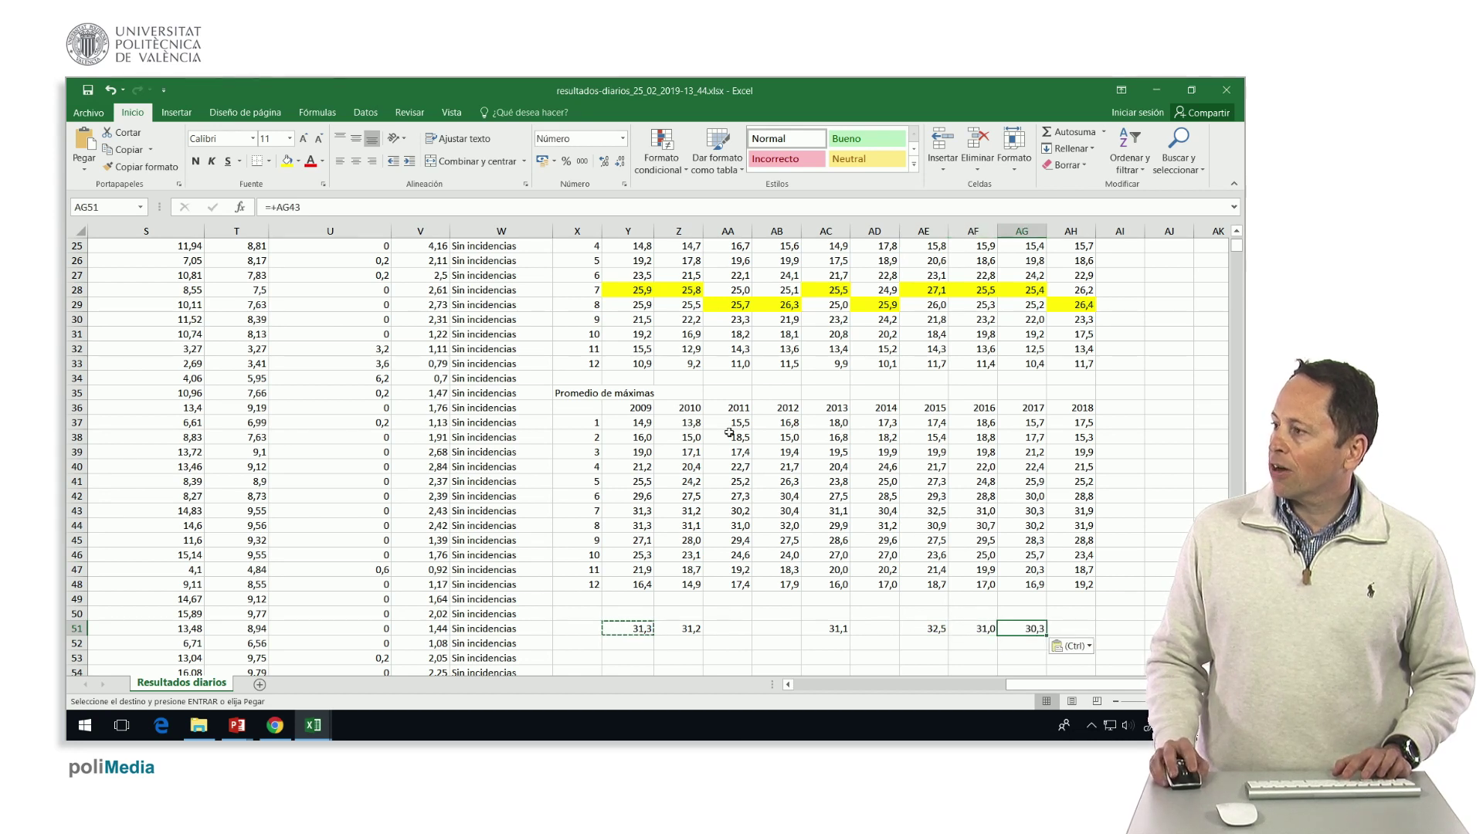
- Enter =+AA44 in AA51 and copy it into AB51, AD51 and AH51 for August-peak years
left_click(723, 626)
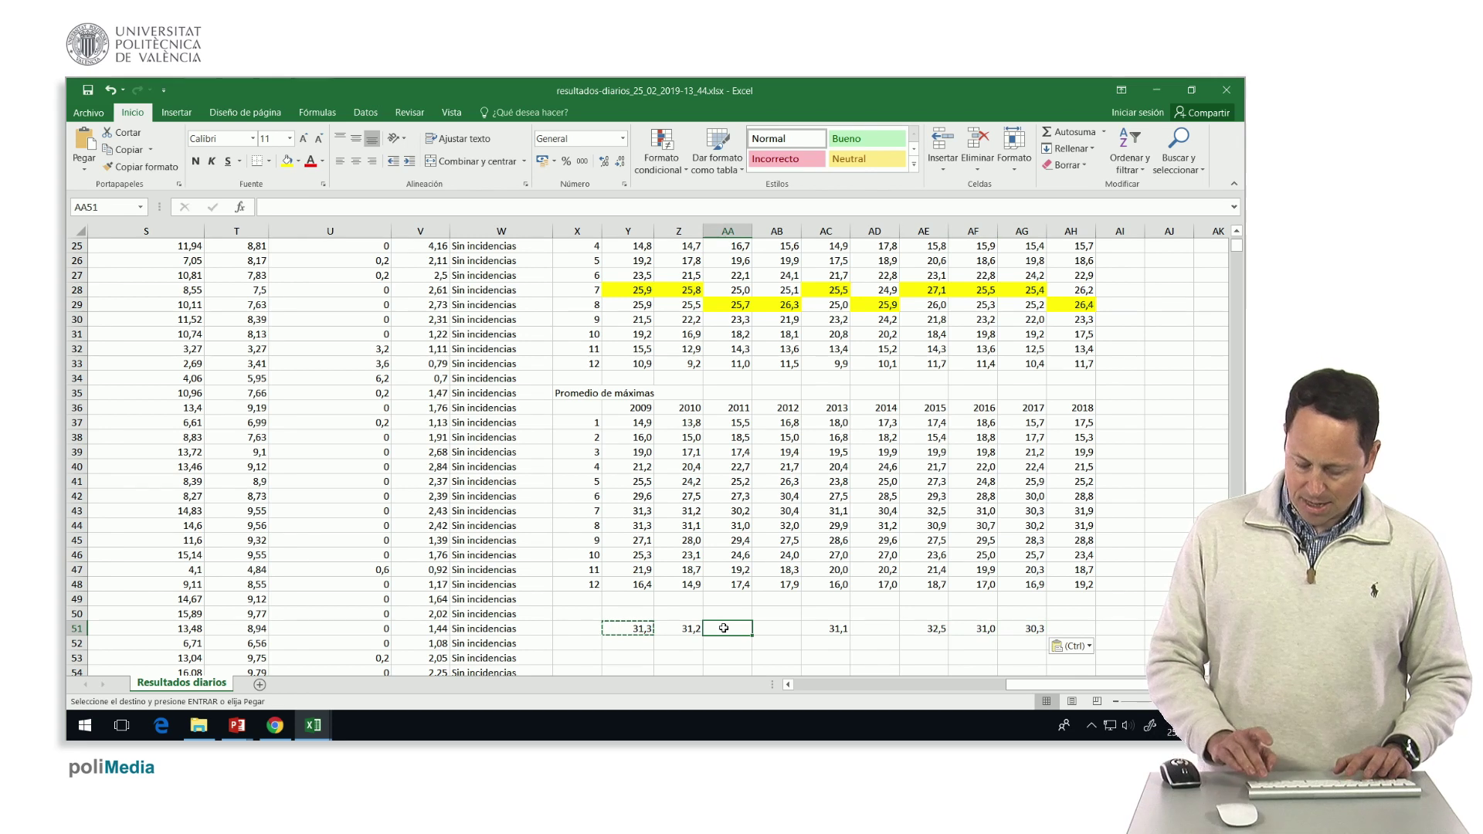
type("+")
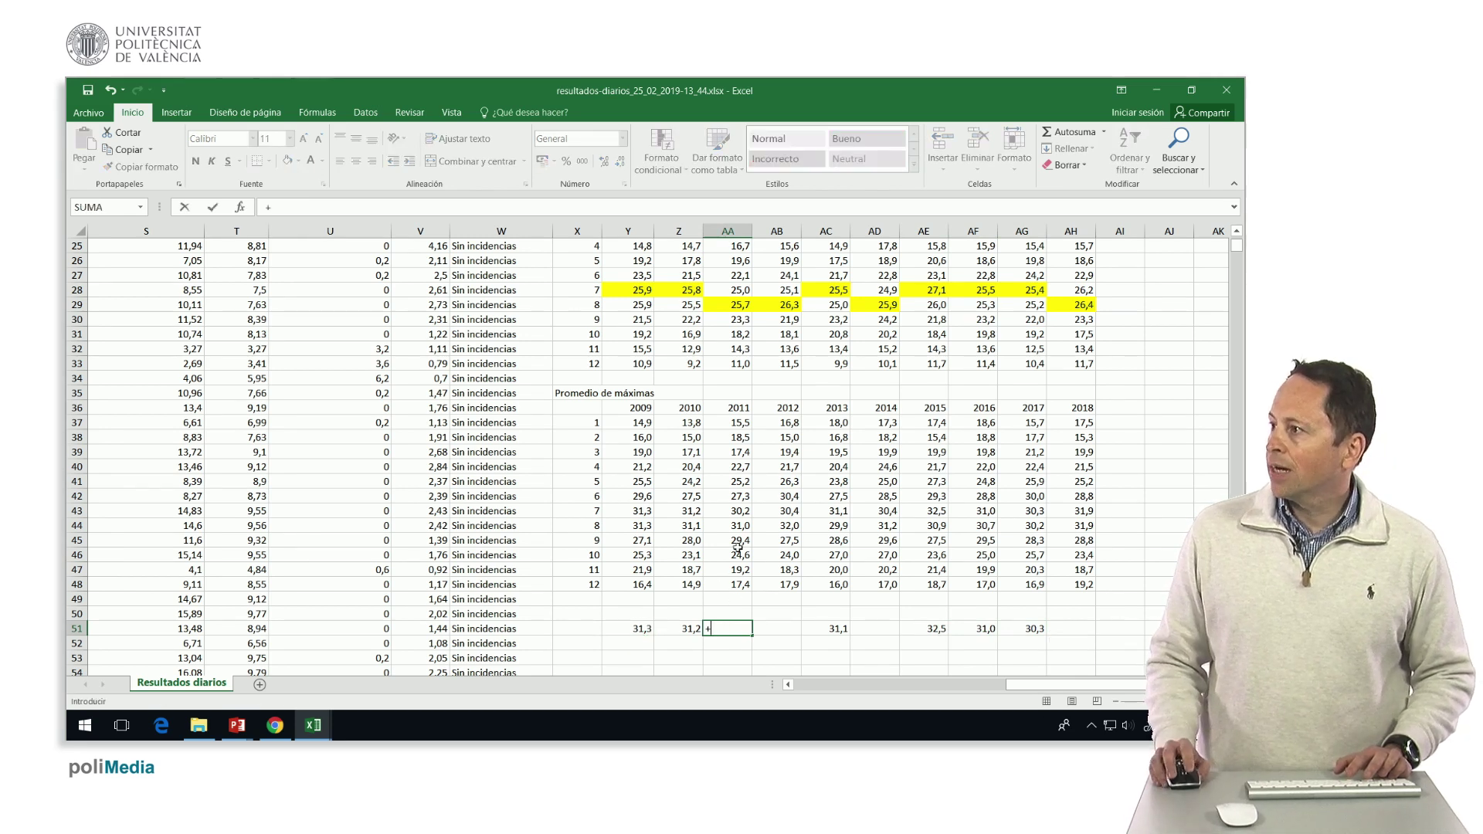
left_click(735, 522)
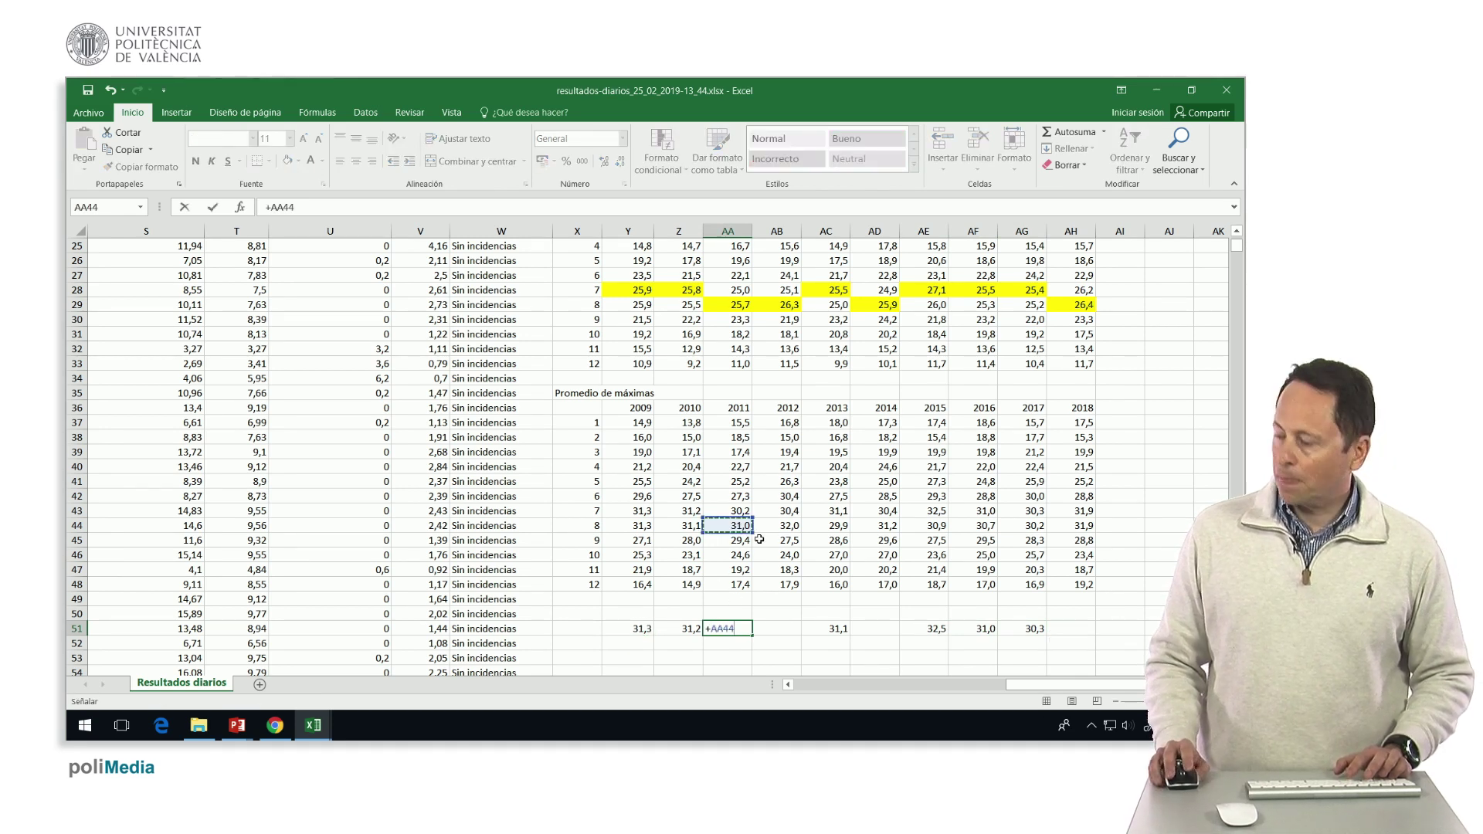
key("Return")
key("Up")
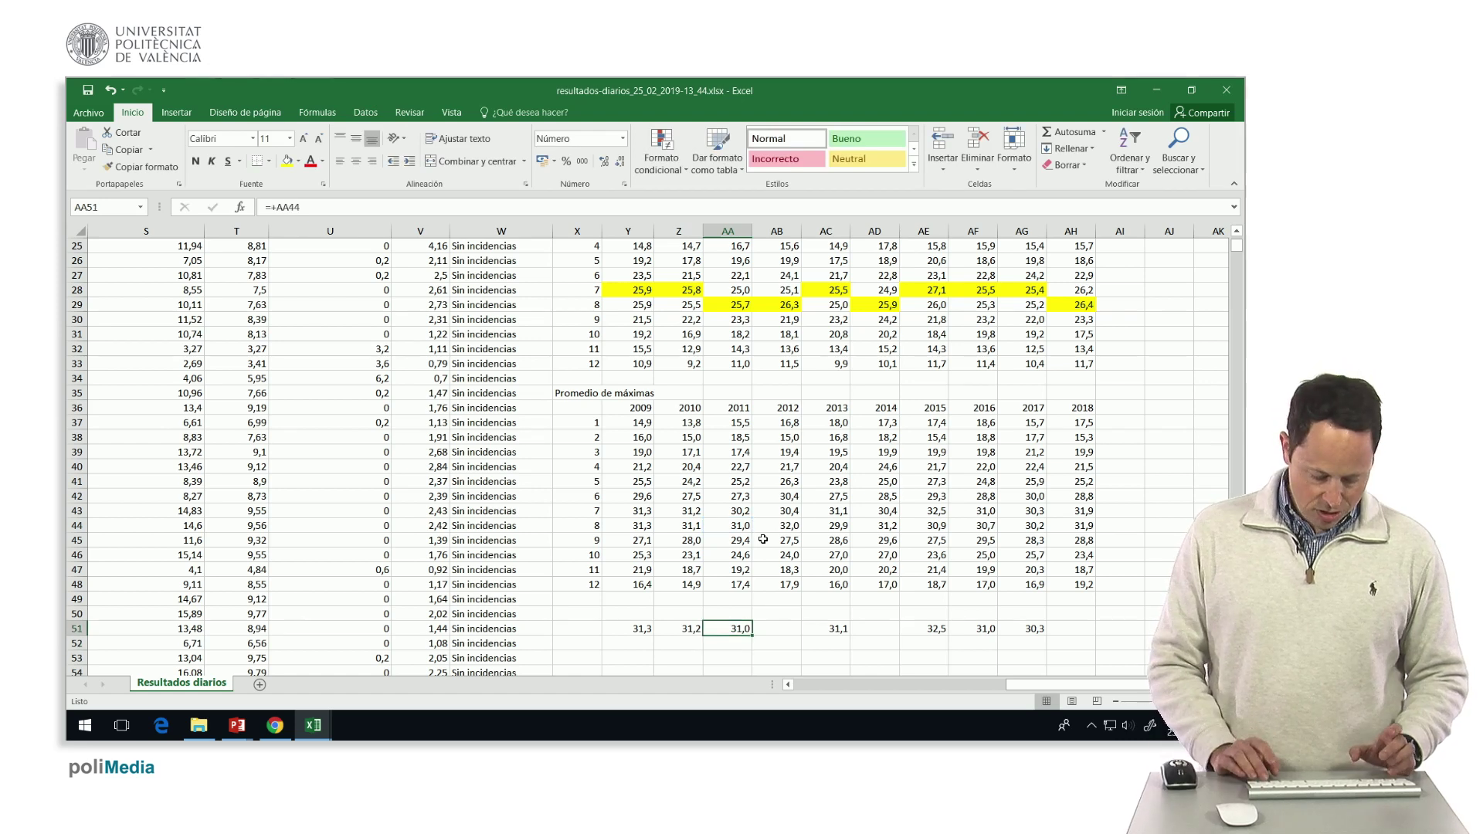
key("ctrl+c")
key("Right")
key("ctrl+v")
key("Right")
key("Right")
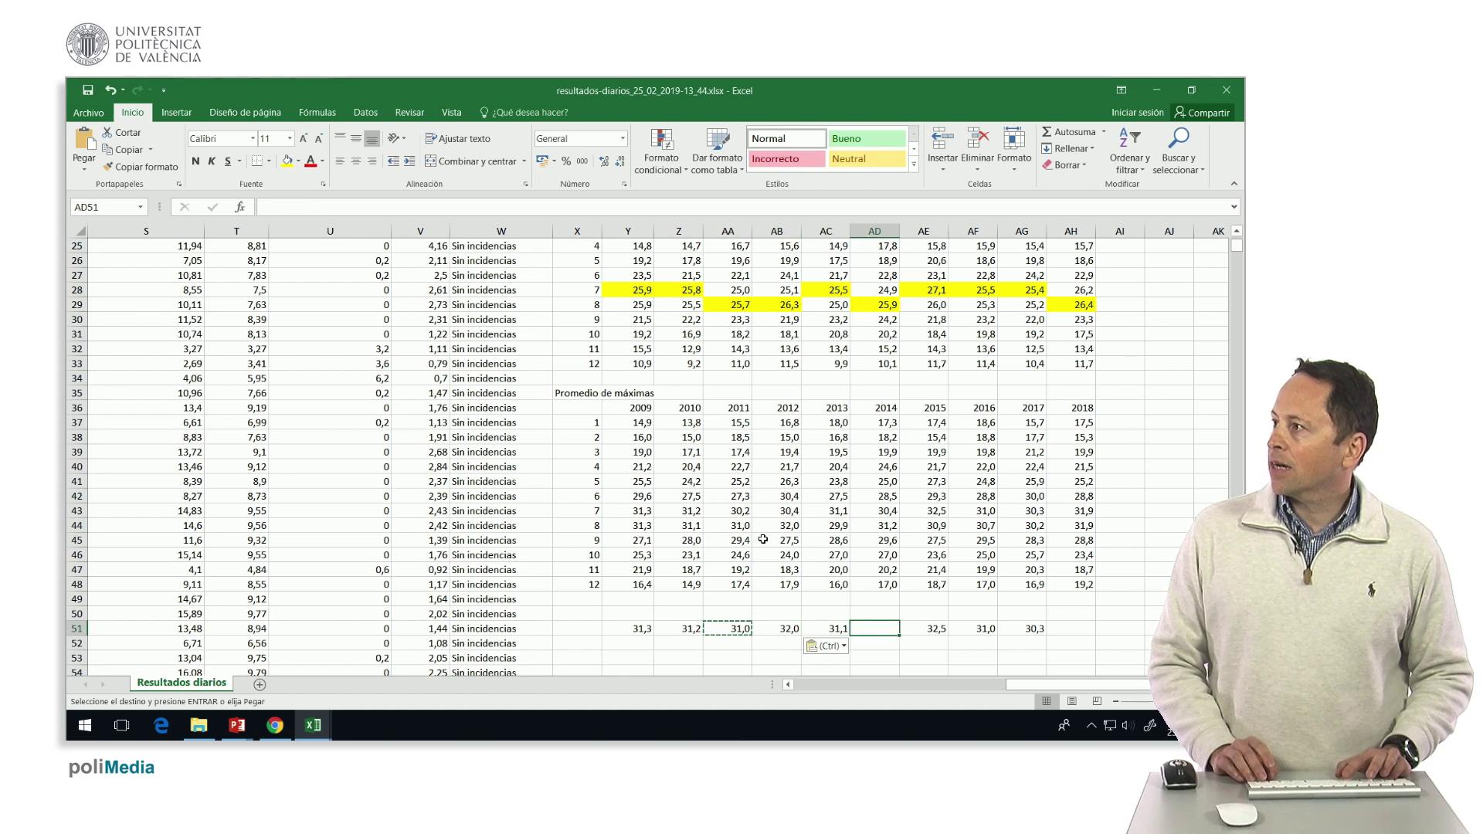
key("ctrl+v")
key("Right")
key("Right")
key("Right")
key("Right")
key("ctrl+v")
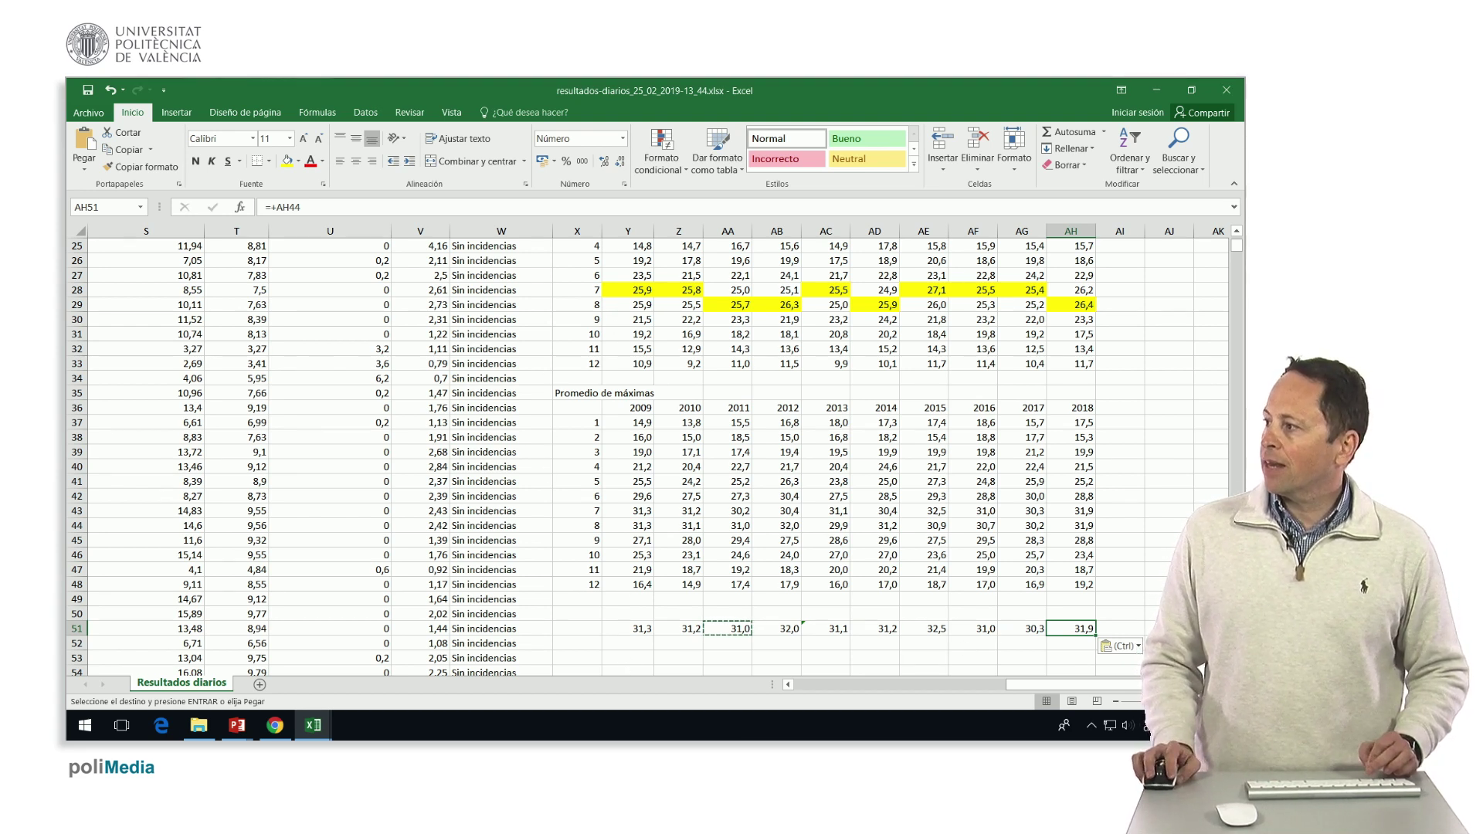
- Enter =+PROMEDIO(Y51:AH51) in AJ51 to average the ten yearly maxima
left_click(1168, 628)
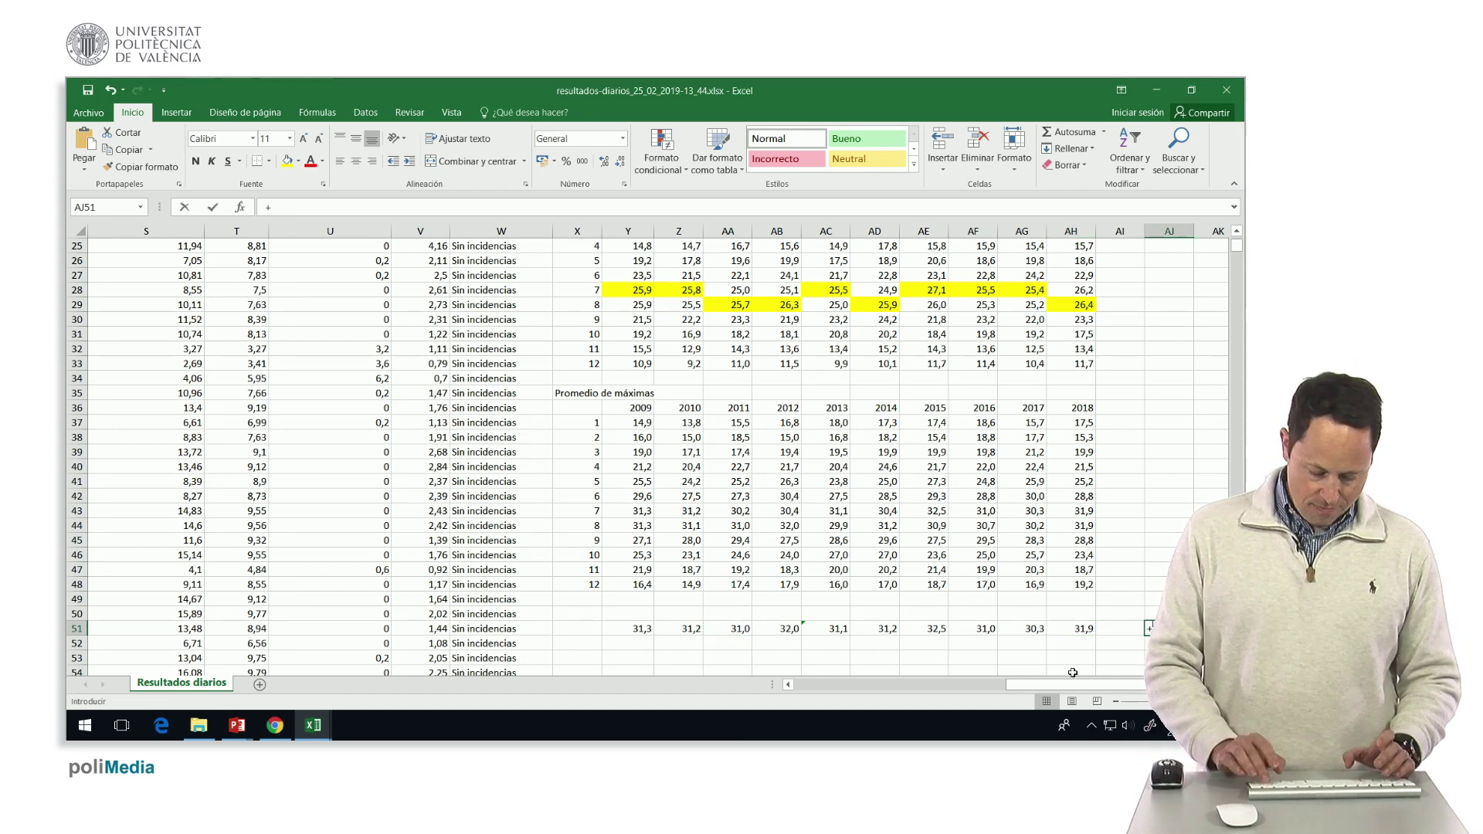
type("+promedi")
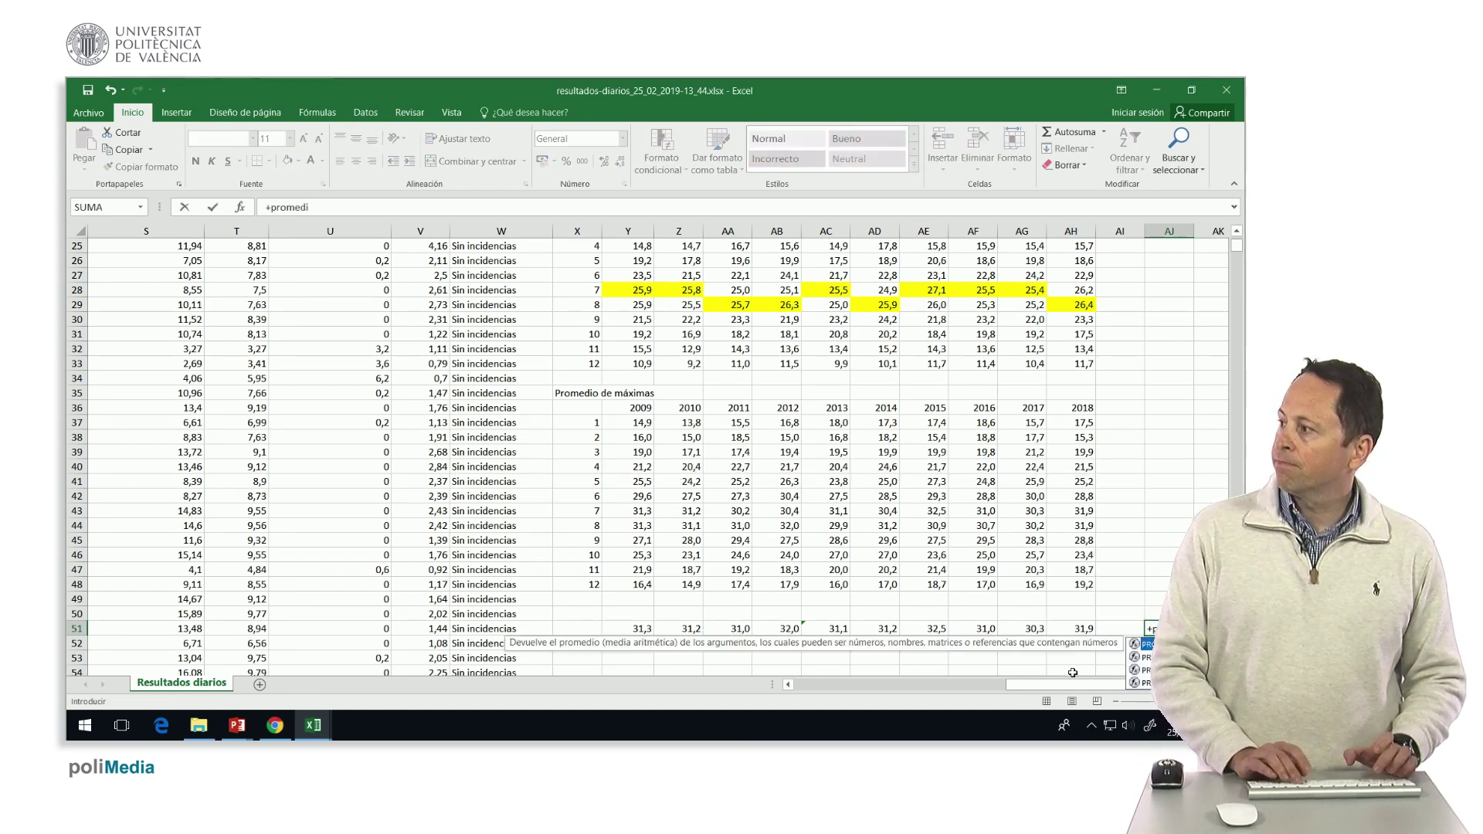
type("o(")
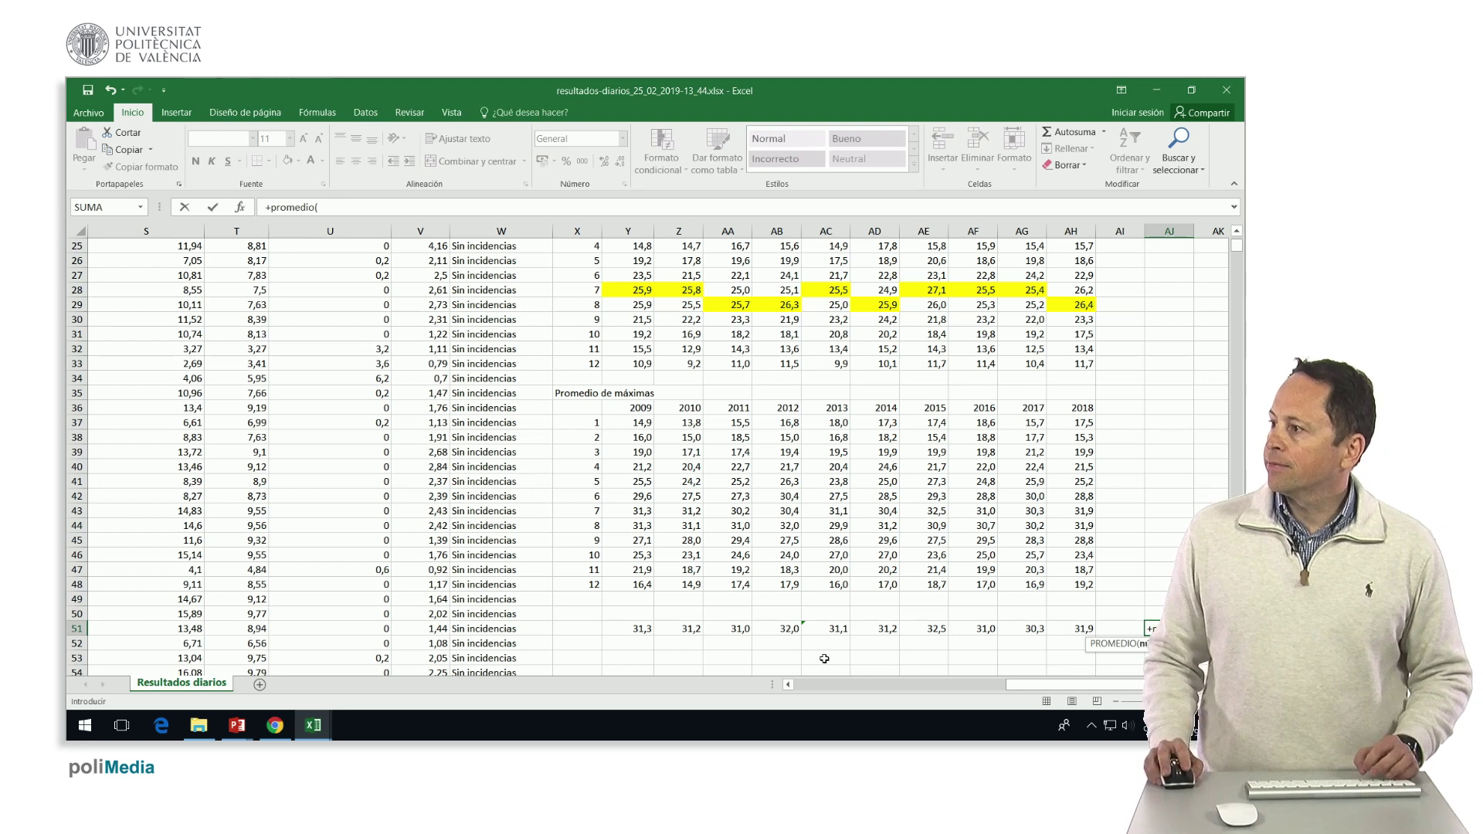
left_click_drag(619, 633, 1058, 628)
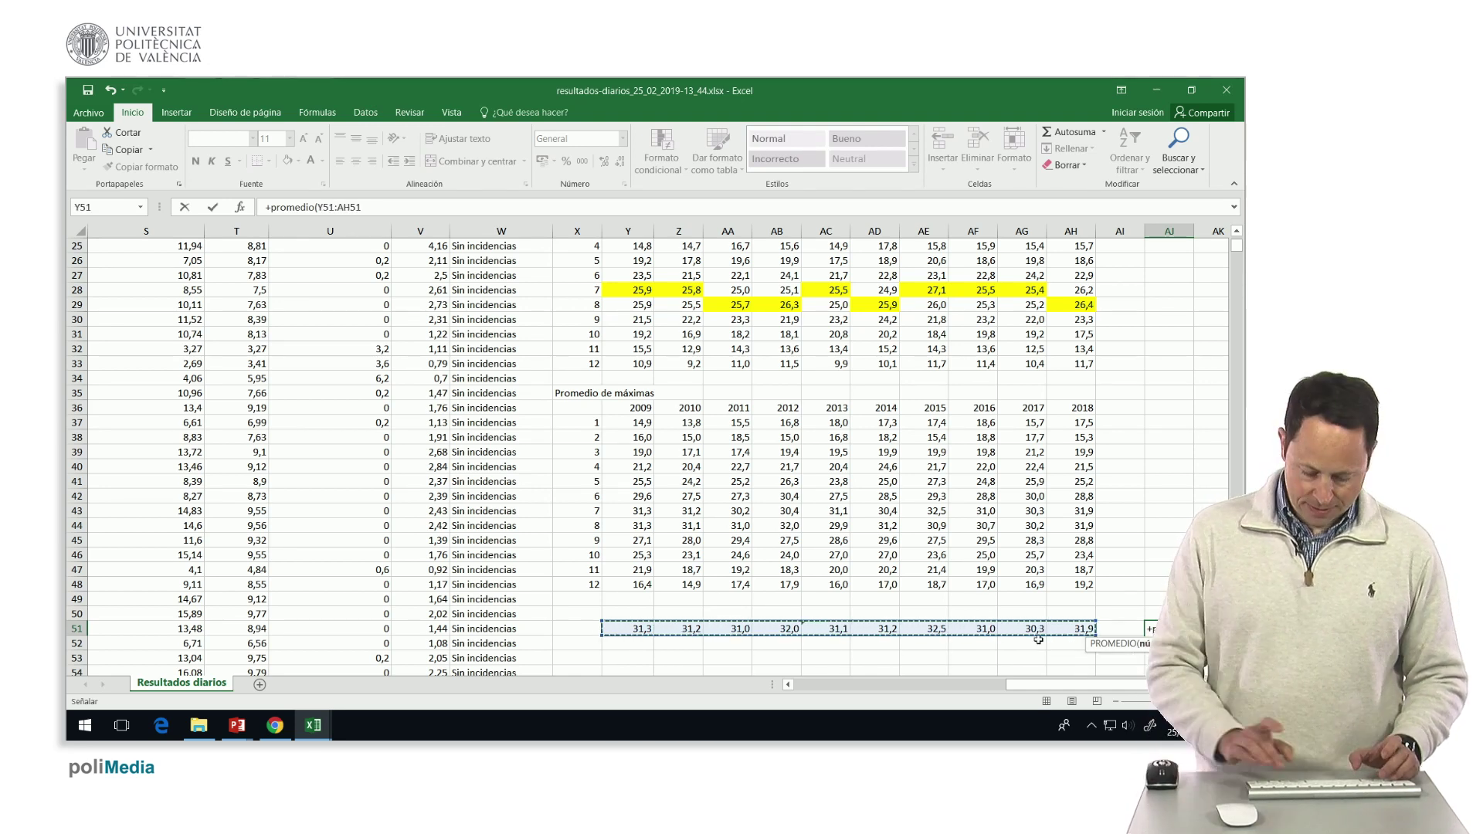
key("Return")
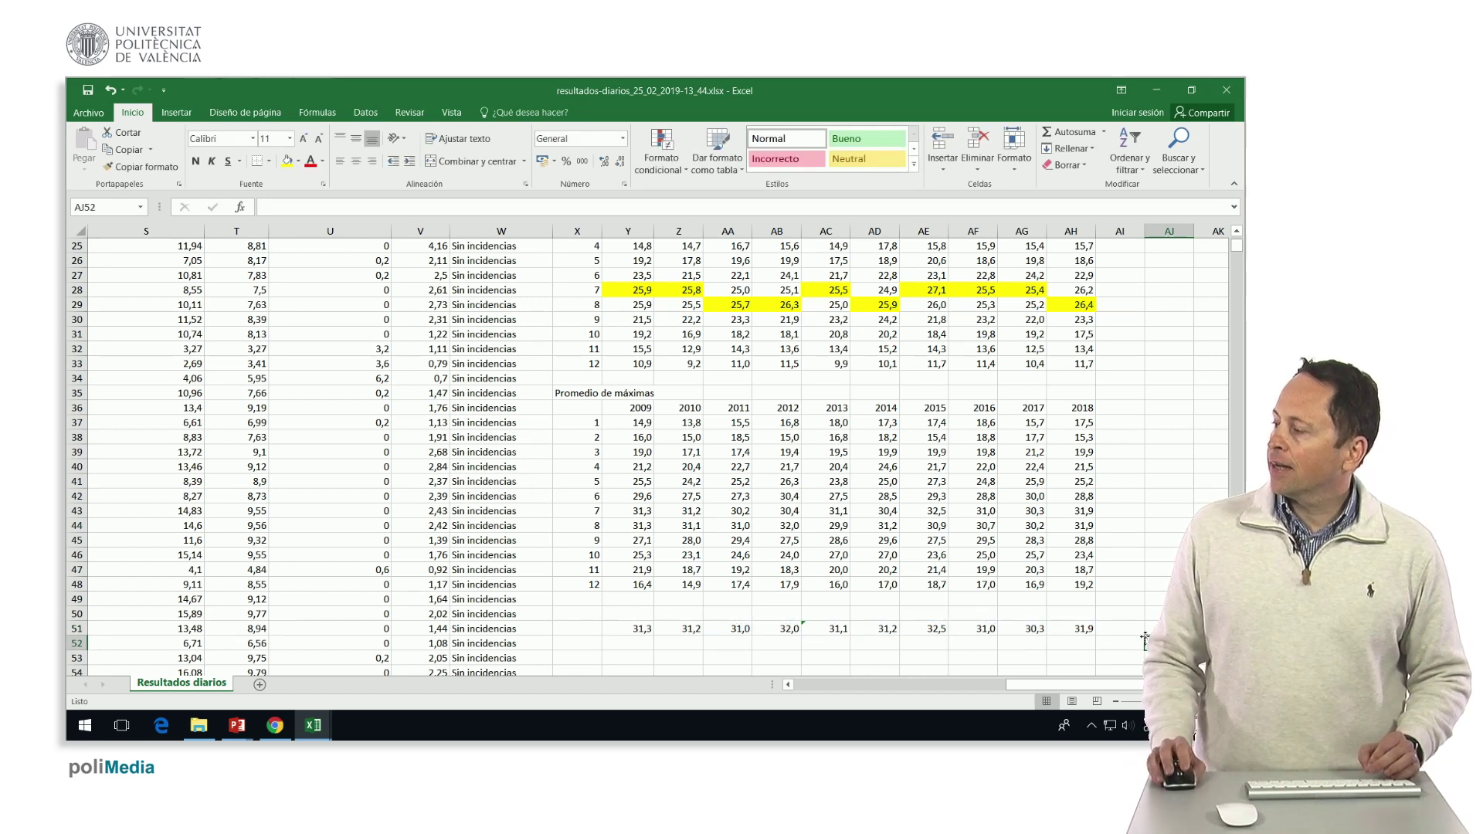
left_click(1169, 628)
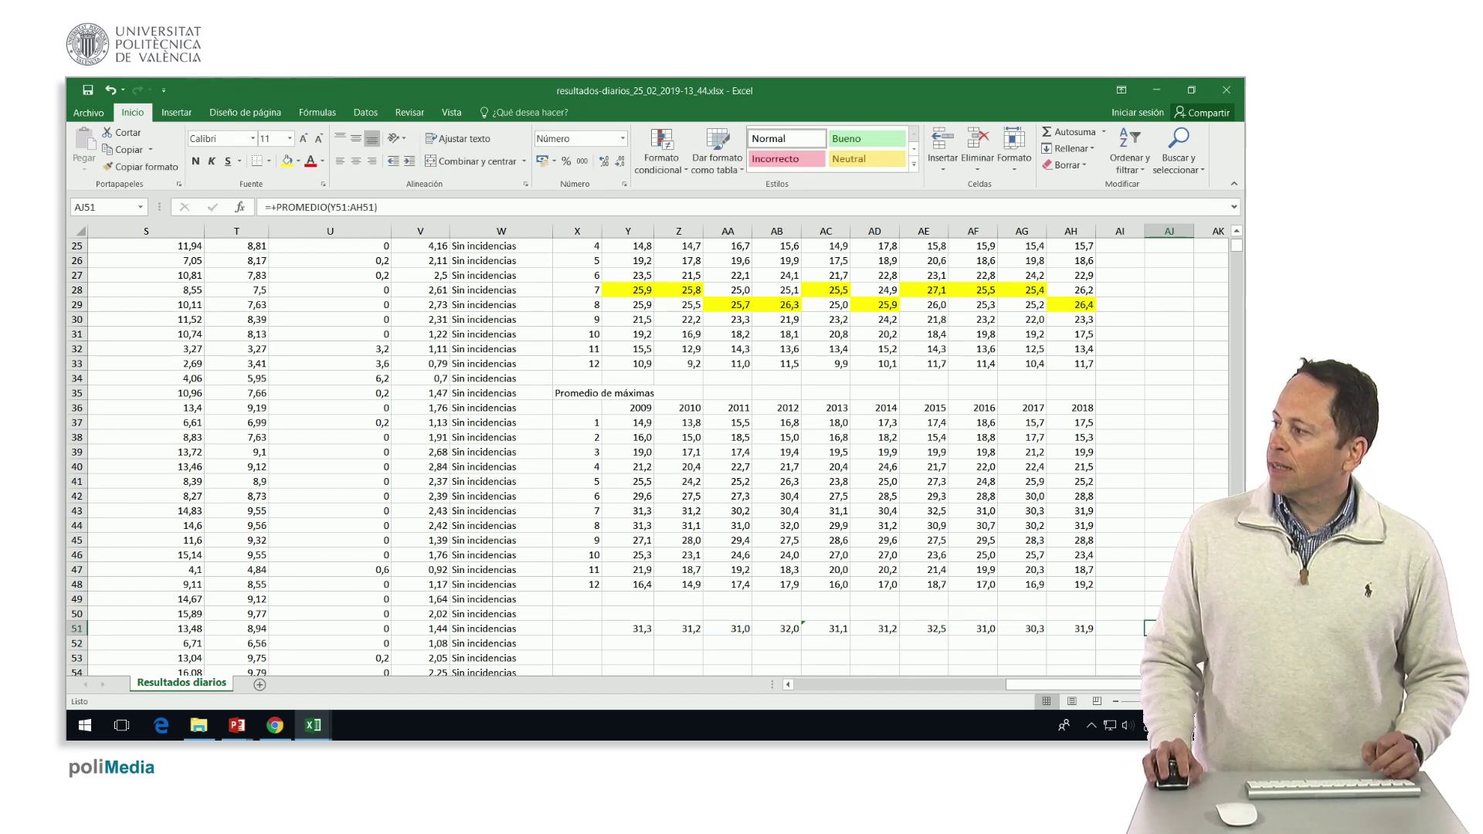
scroll(646, 456, "down", 1)
scroll(646, 455, "down", 1)
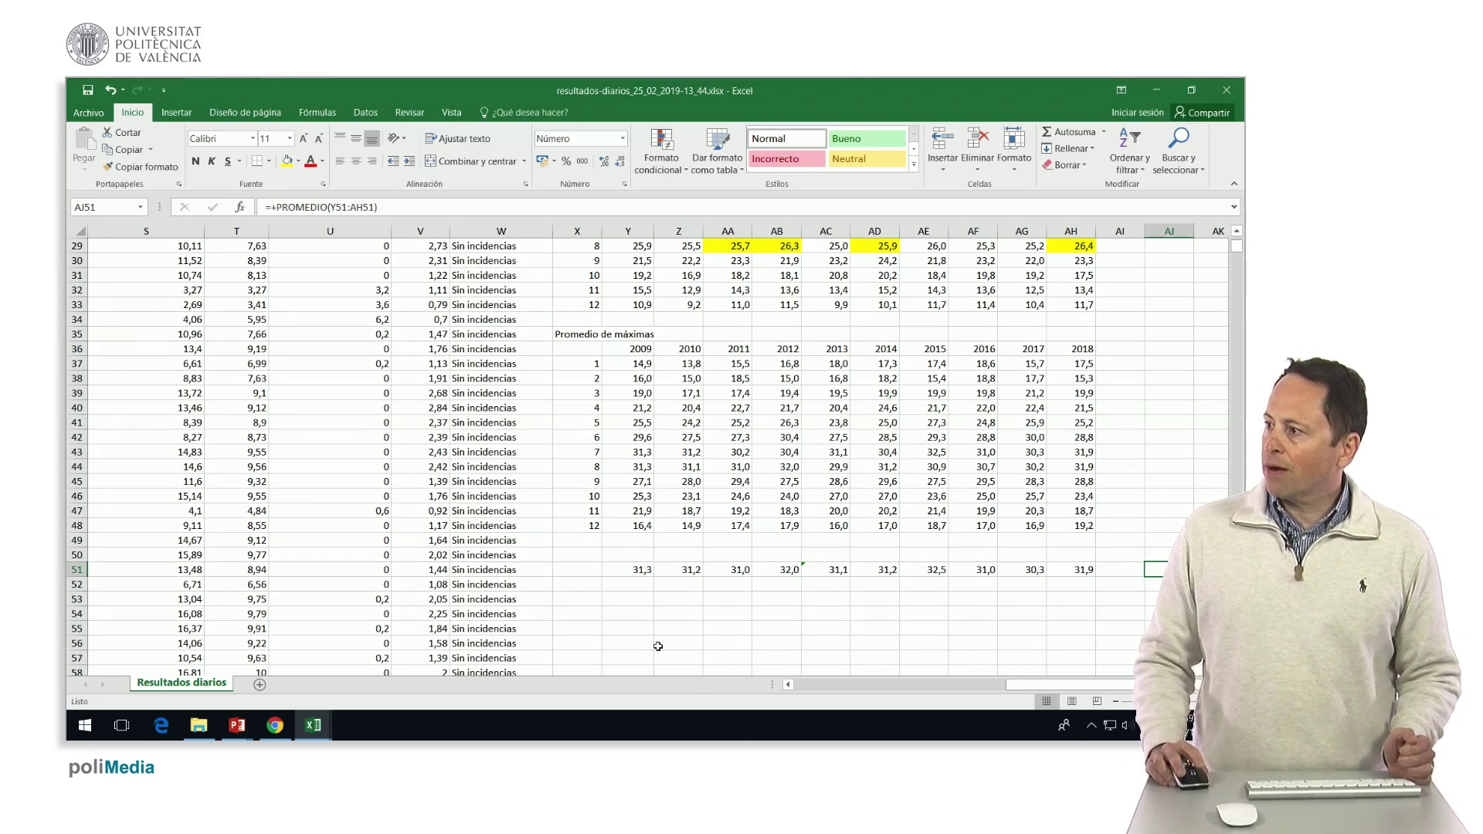
left_click(192, 412)
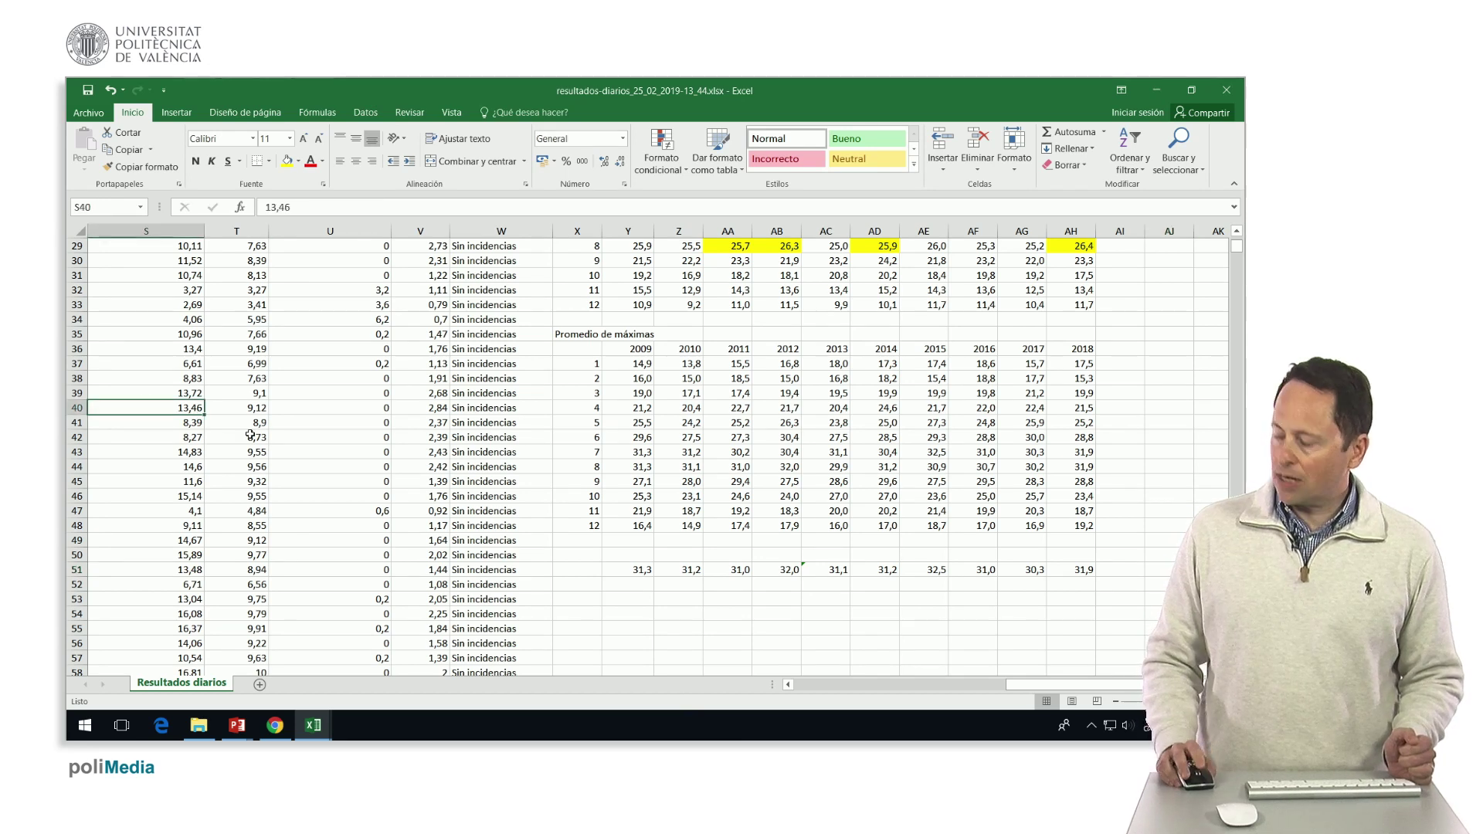
scroll(1115, 450, "up", 1)
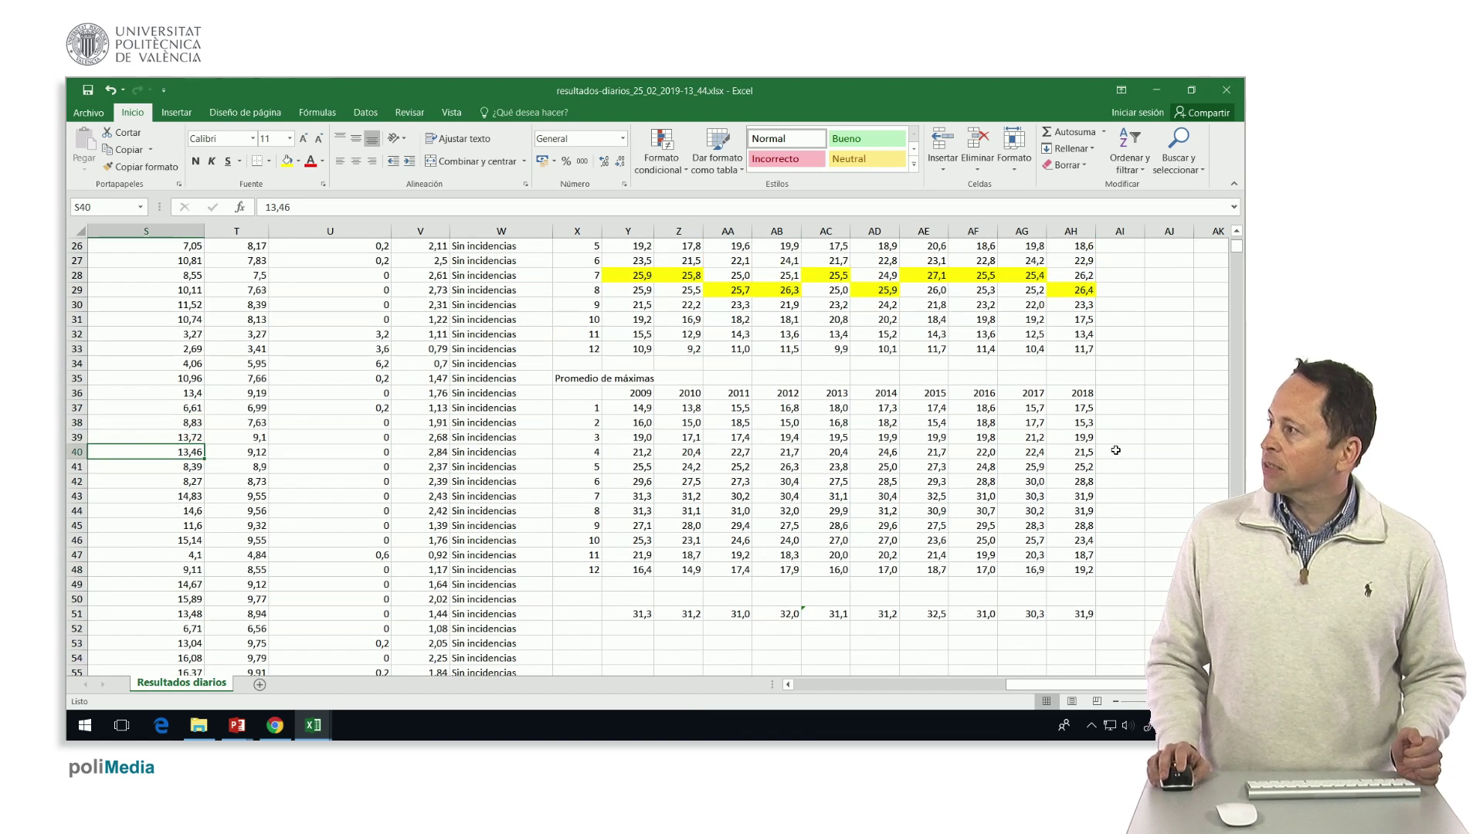
left_click(1236, 232)
left_click(1235, 231)
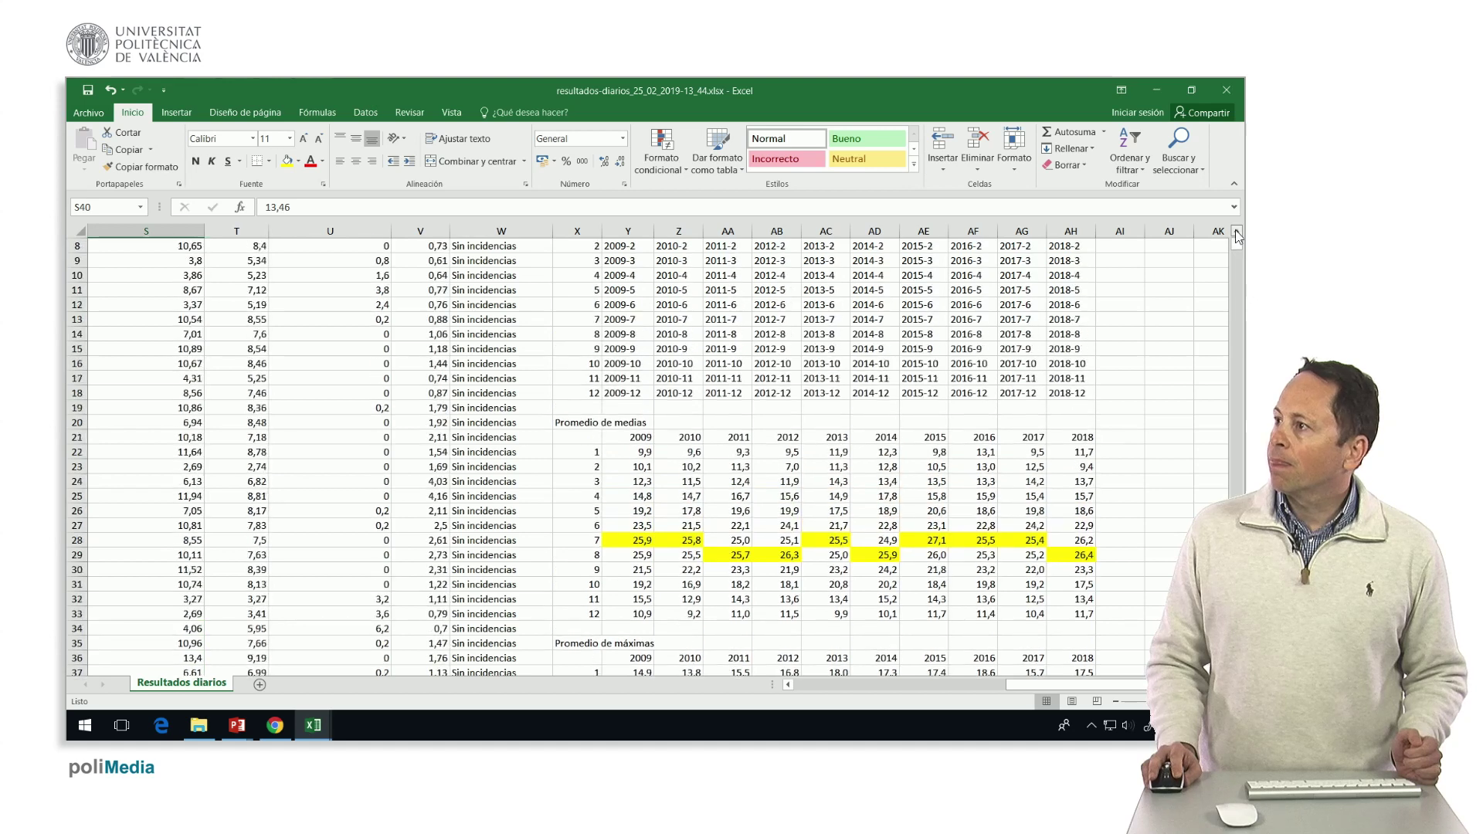
scroll(1238, 248, "up", 2)
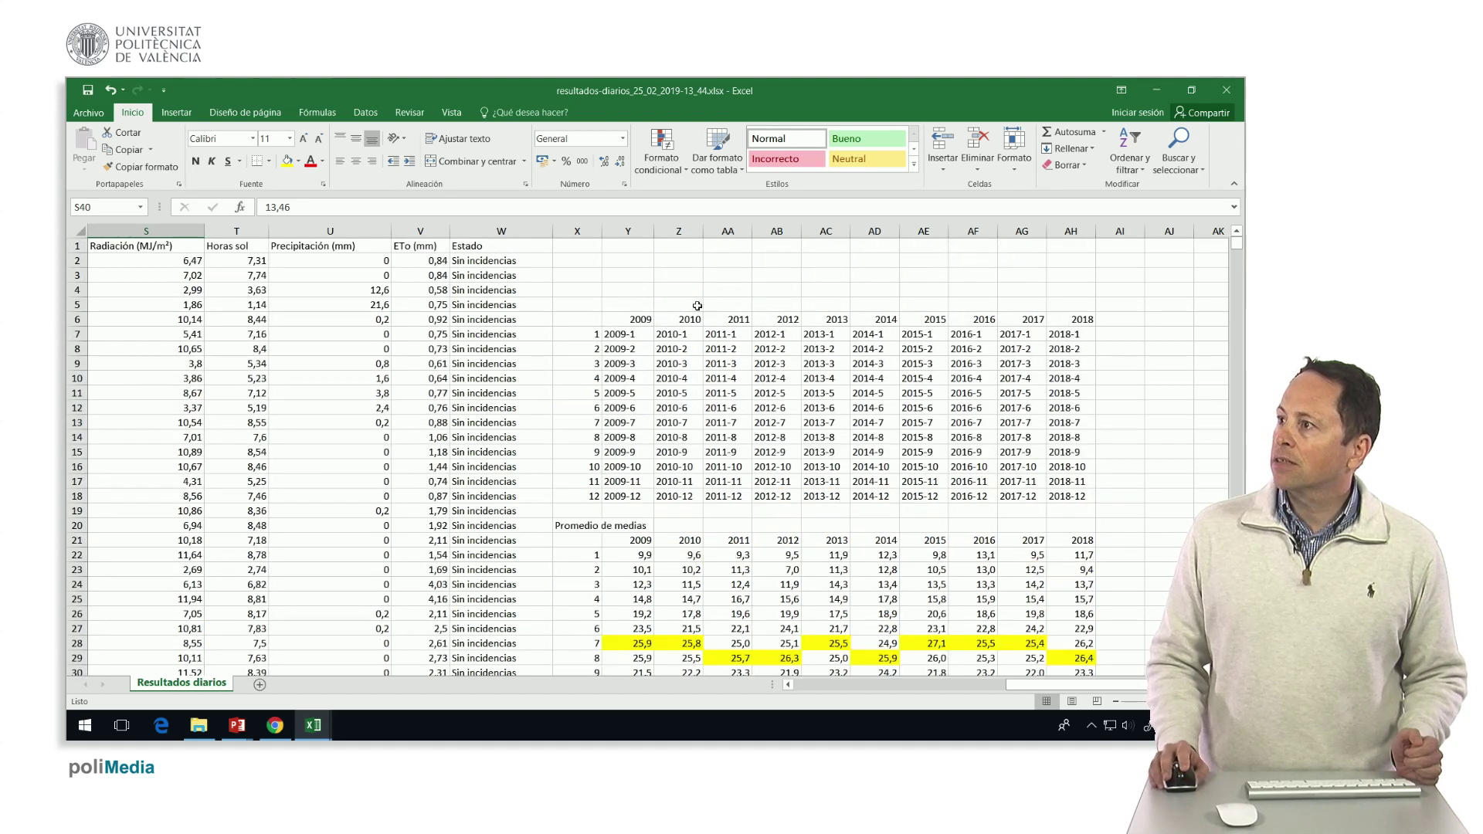
left_click(274, 303)
key("Left")
key("Left")
key("Left")
key("Left")
key("Left")
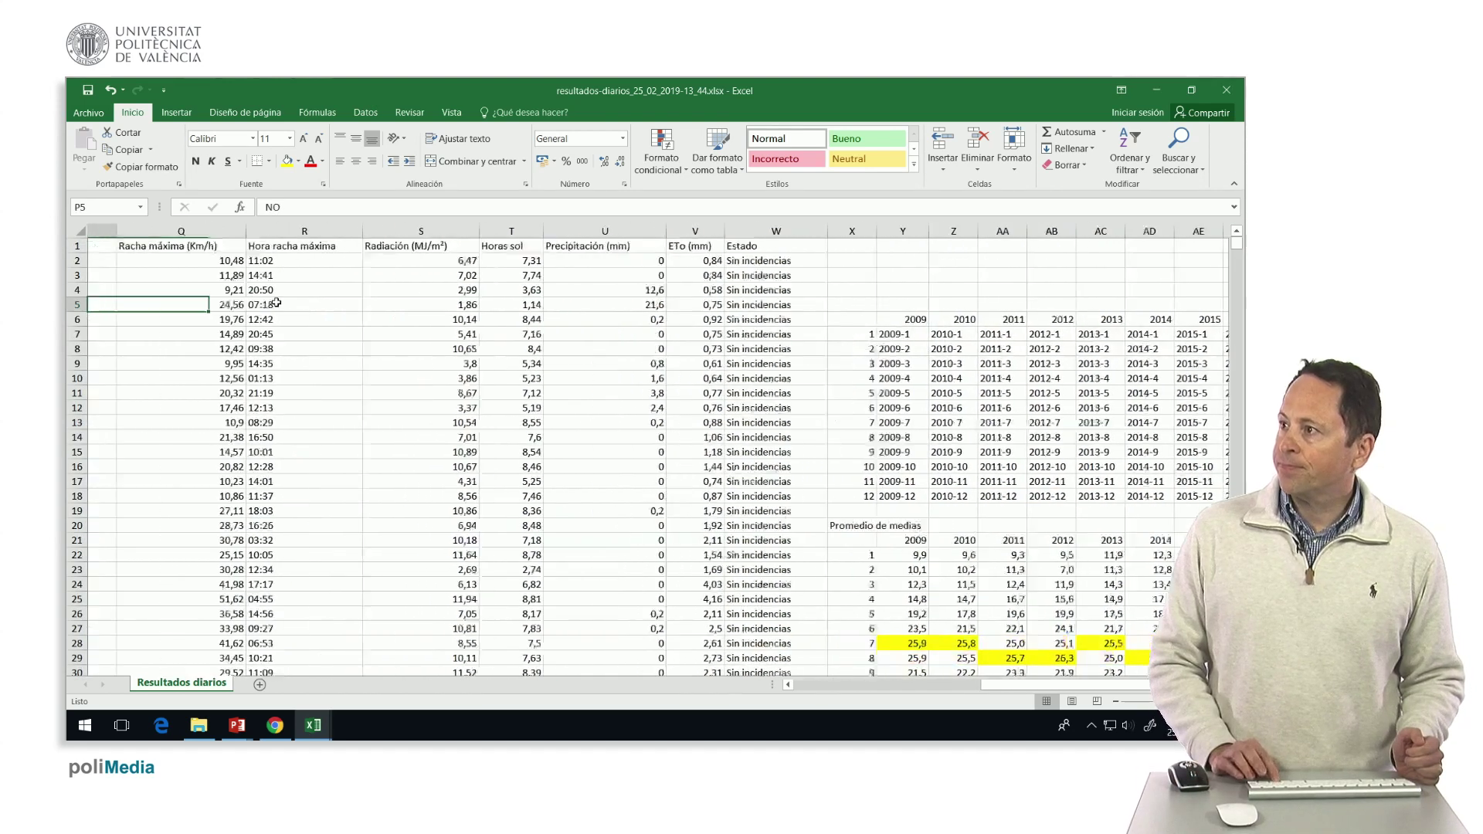
key("Left")
key("Up")
key("Up")
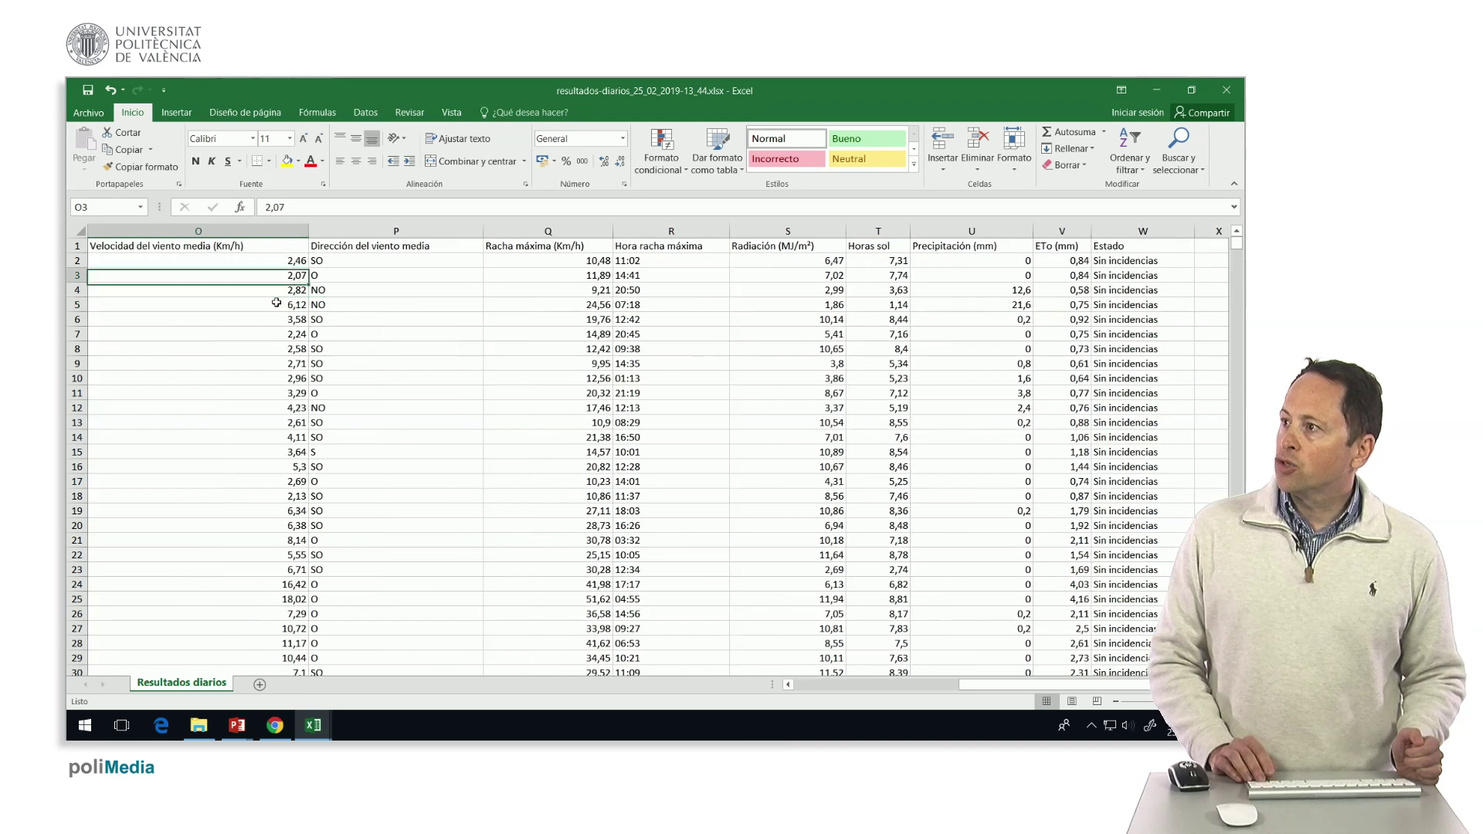
key("Right")
key("Down")
key("Down")
key("Down")
key("Down")
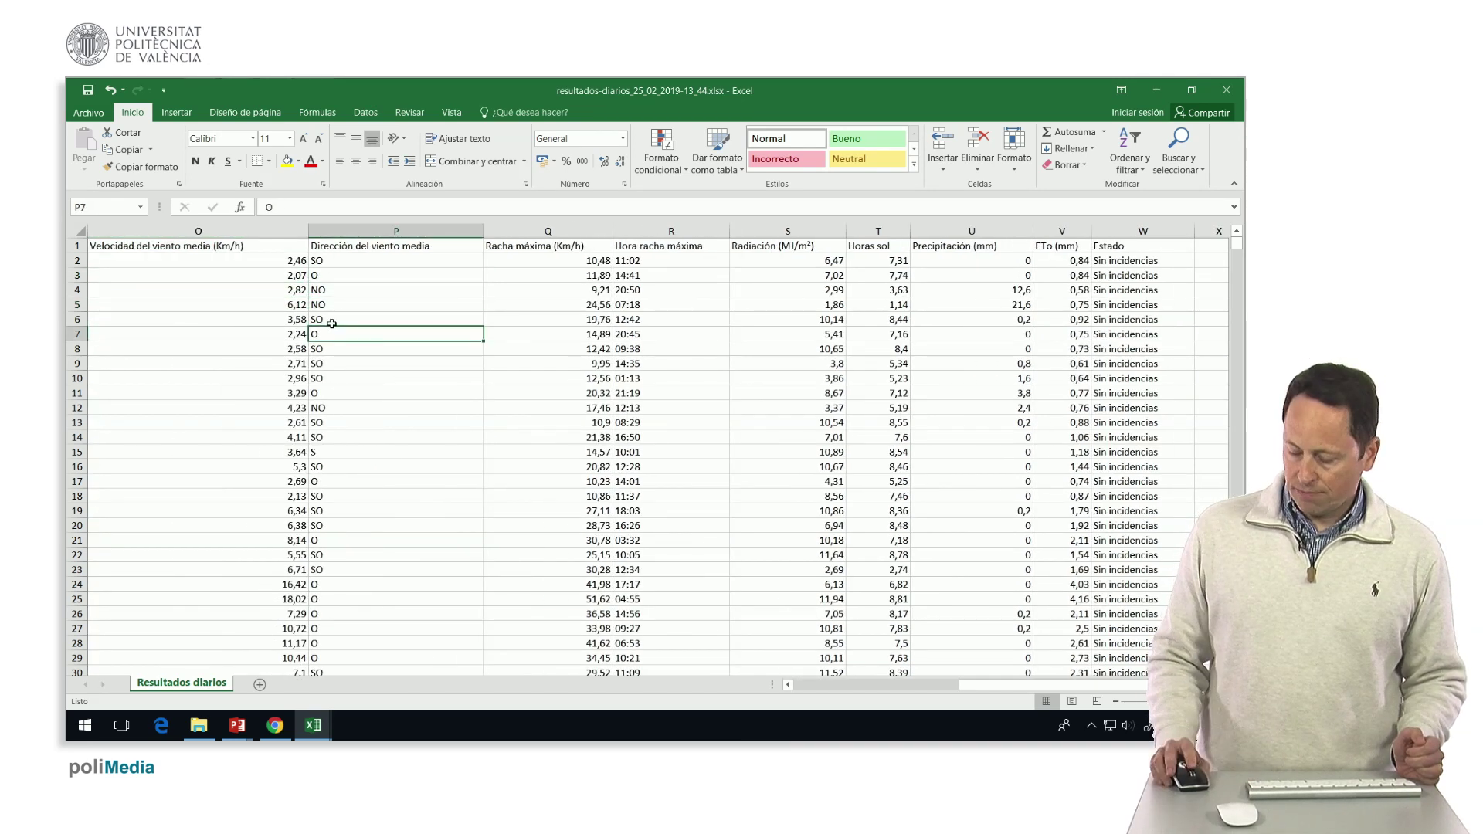
scroll(431, 607, "right", 3)
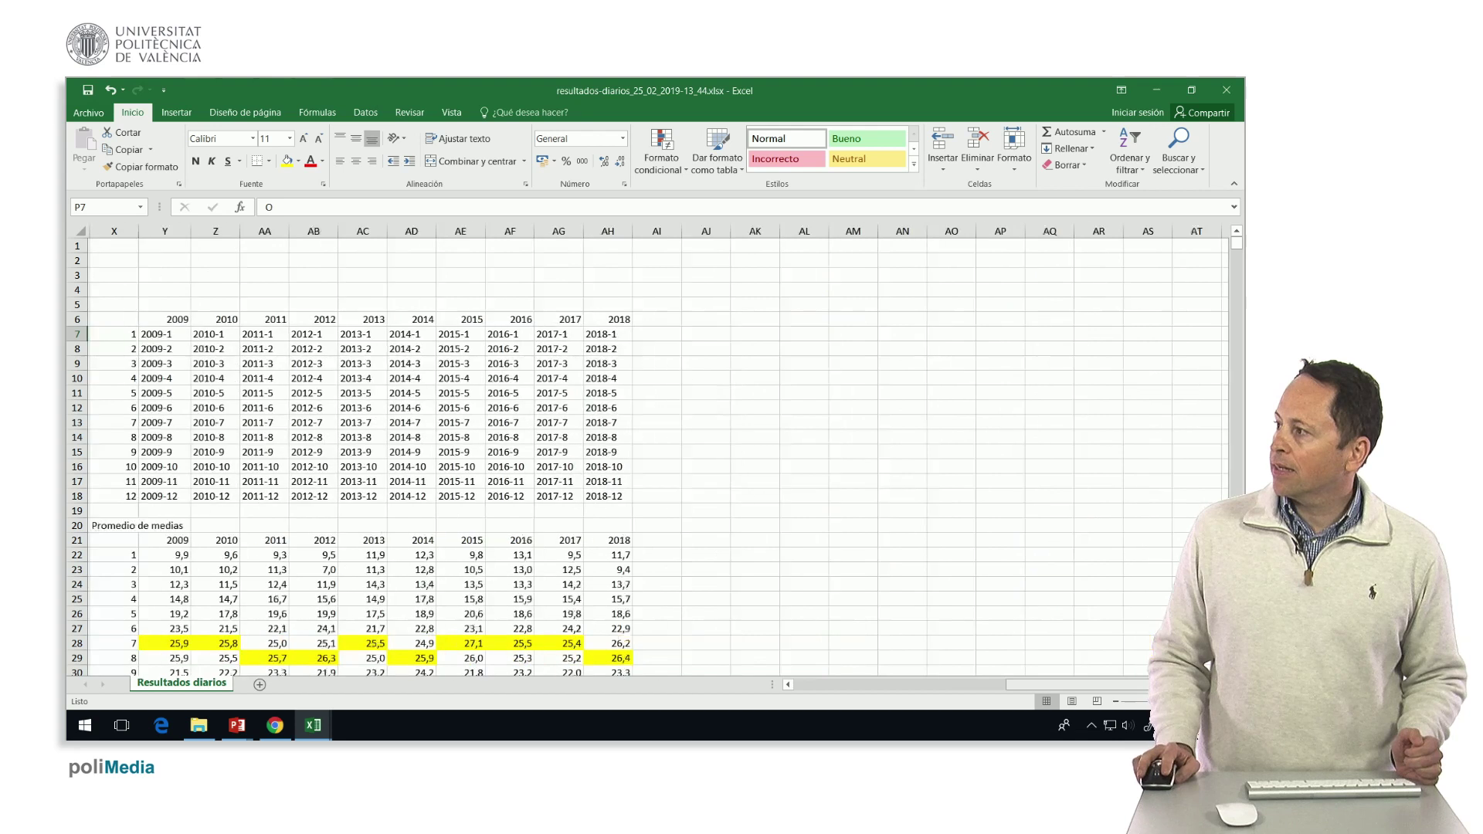
scroll(431, 607, "down", 4)
scroll(431, 607, "down", 7)
left_click(116, 513)
- Enter the wind directions N, NE, E, SE, SE, SO, O and NO in Y55:Y62
left_click(153, 555)
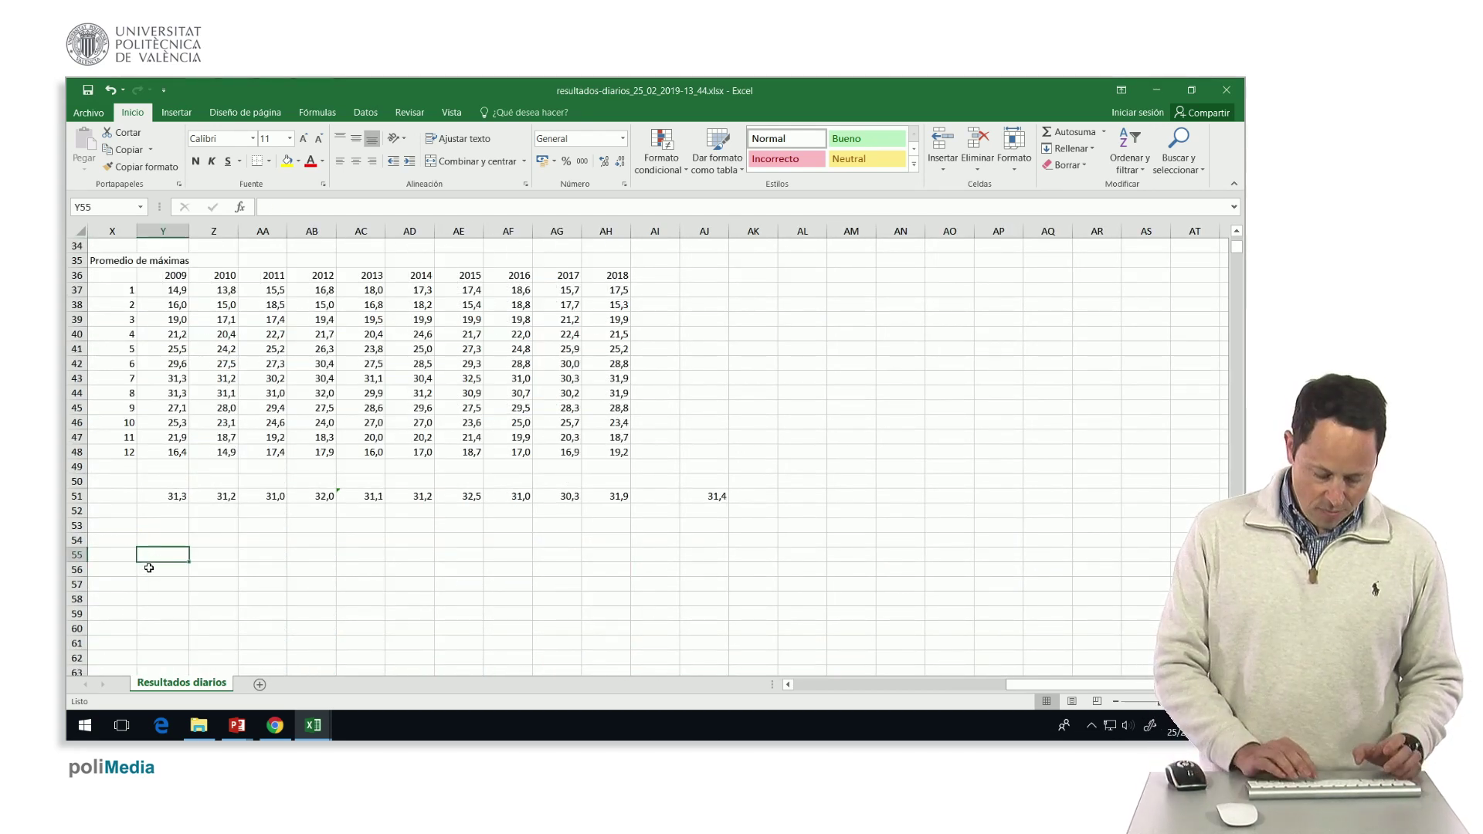
type("N")
key("Return")
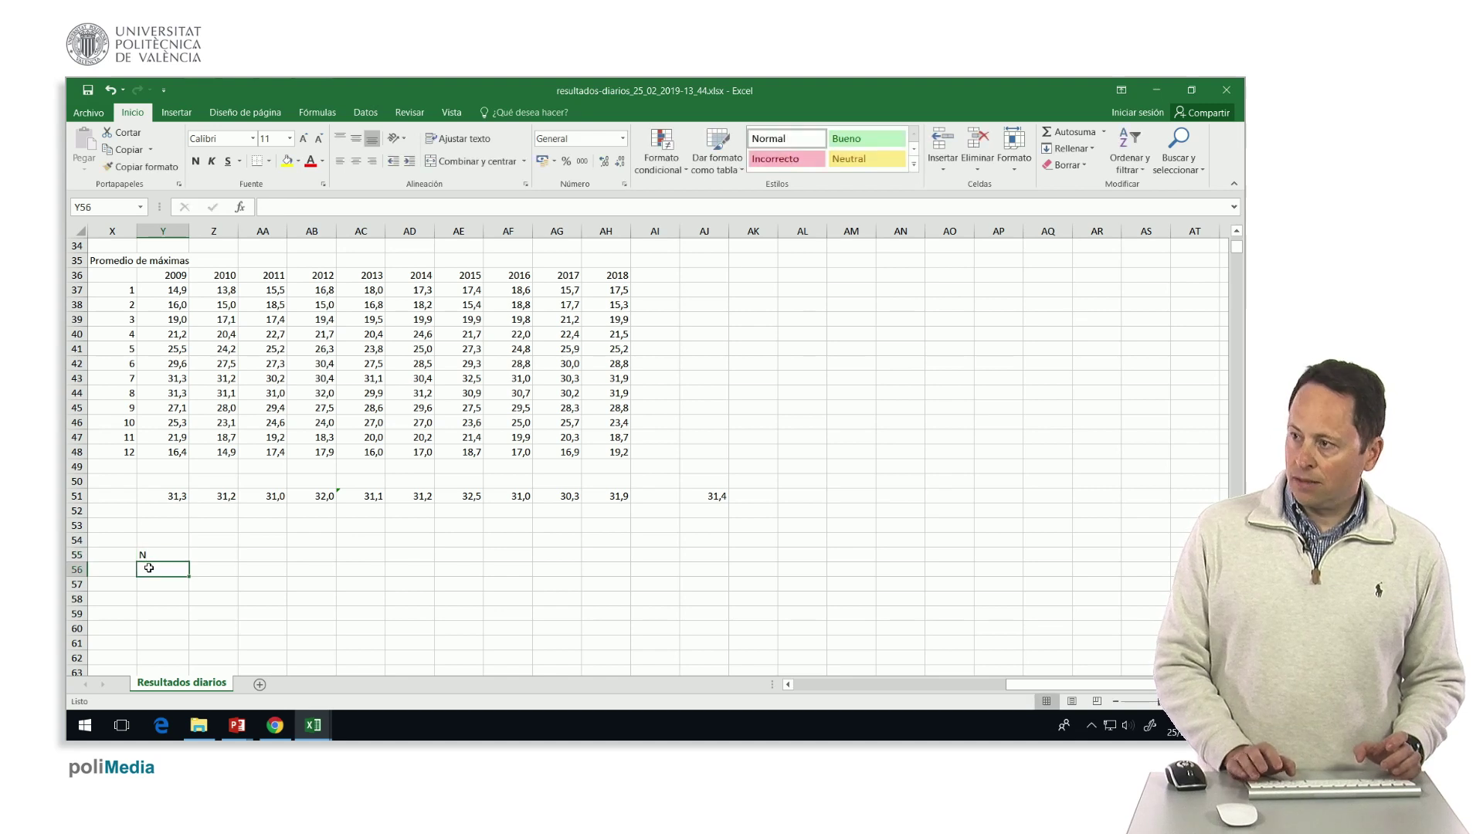
type("N")
key("Return")
type("E")
key("Return")
type("S")
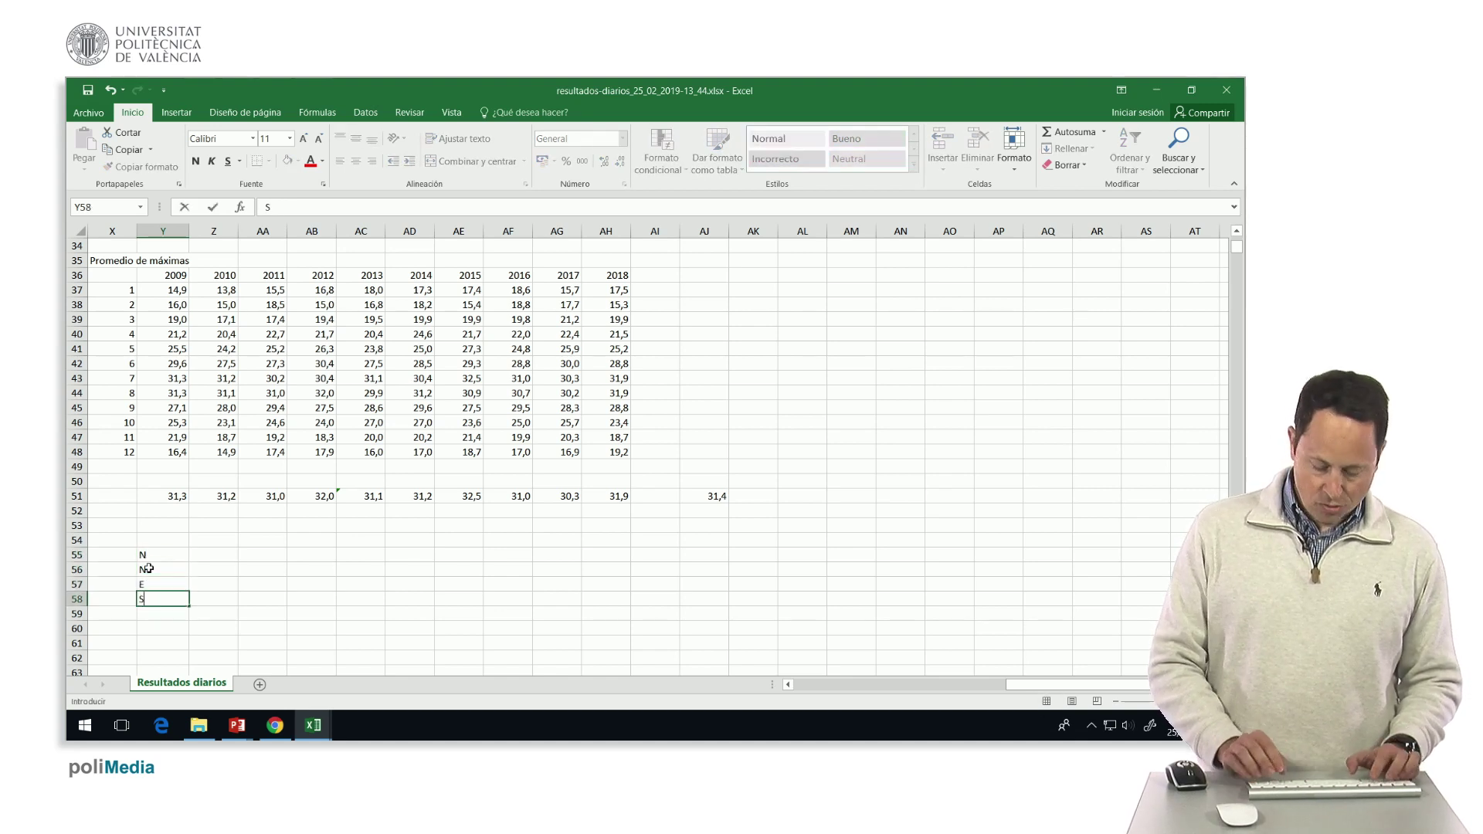
type("E")
key("Return")
type("SE")
key("Return")
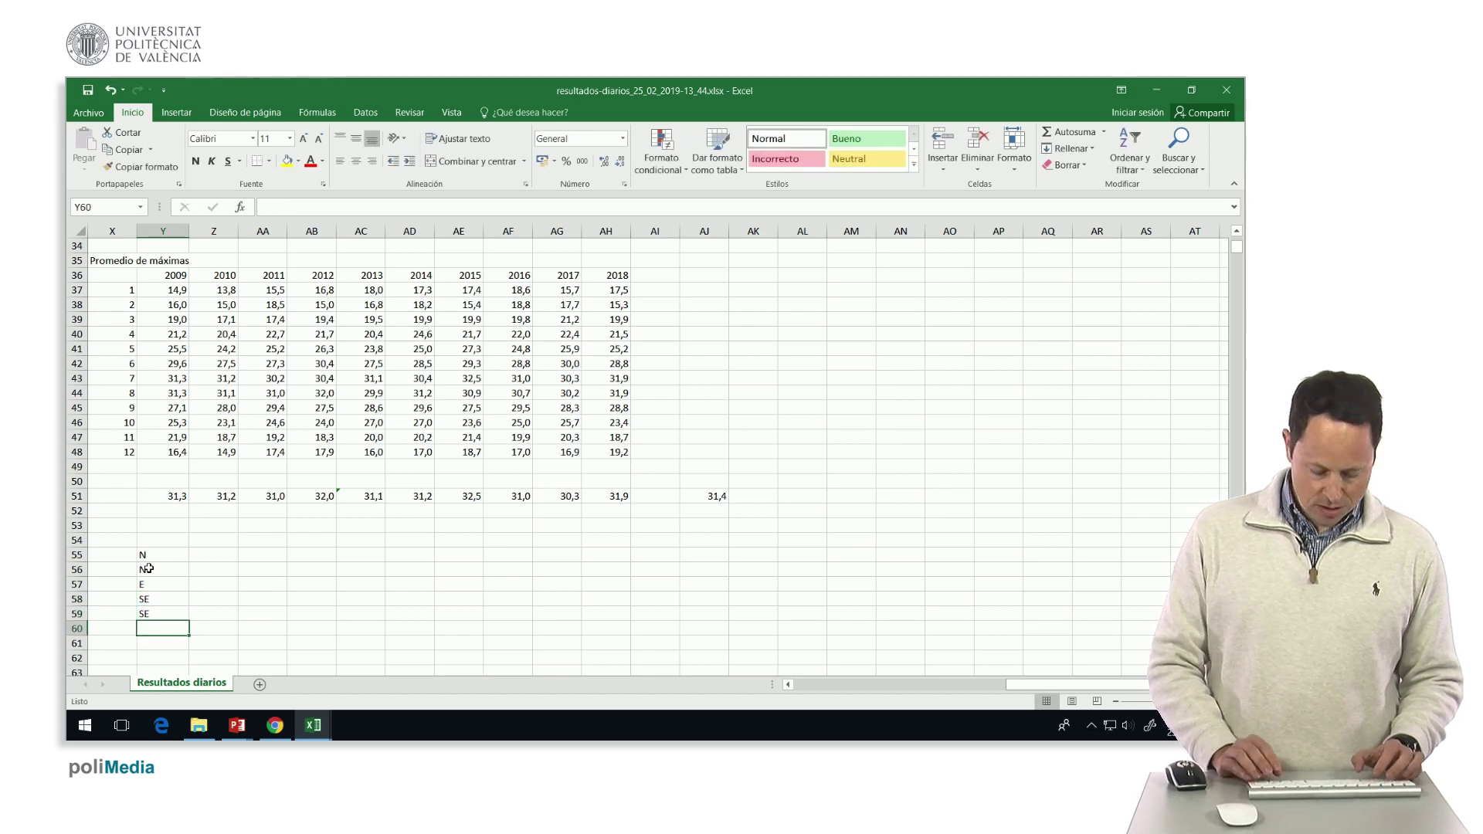
type("SO")
key("Return")
type("O")
key("Return")
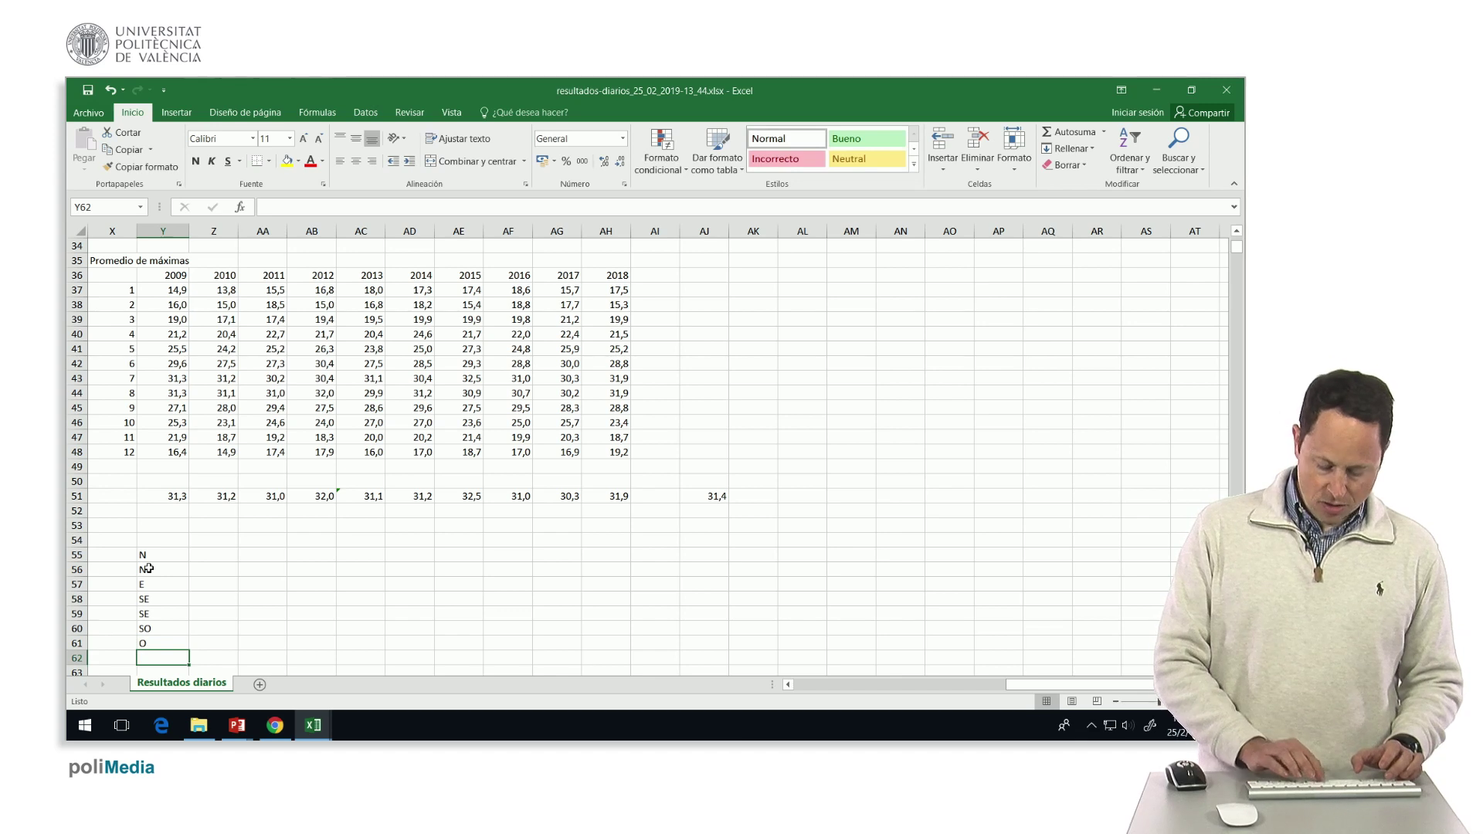
type("NO")
key("Return")
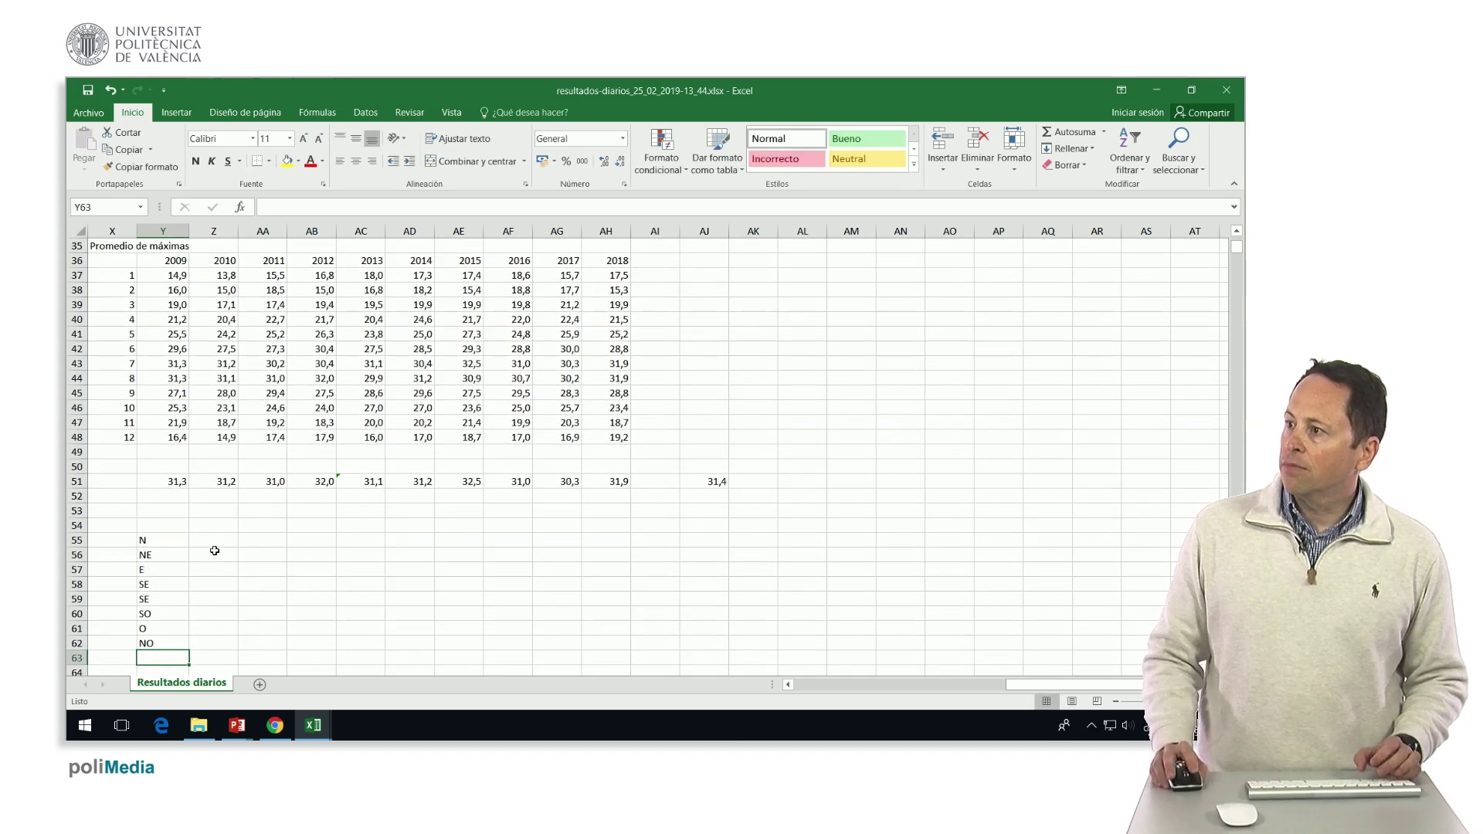
- In Z55 enter =+CONTAR.SI(P:P;Y55) to count the N wind directions (507)
left_click(213, 541)
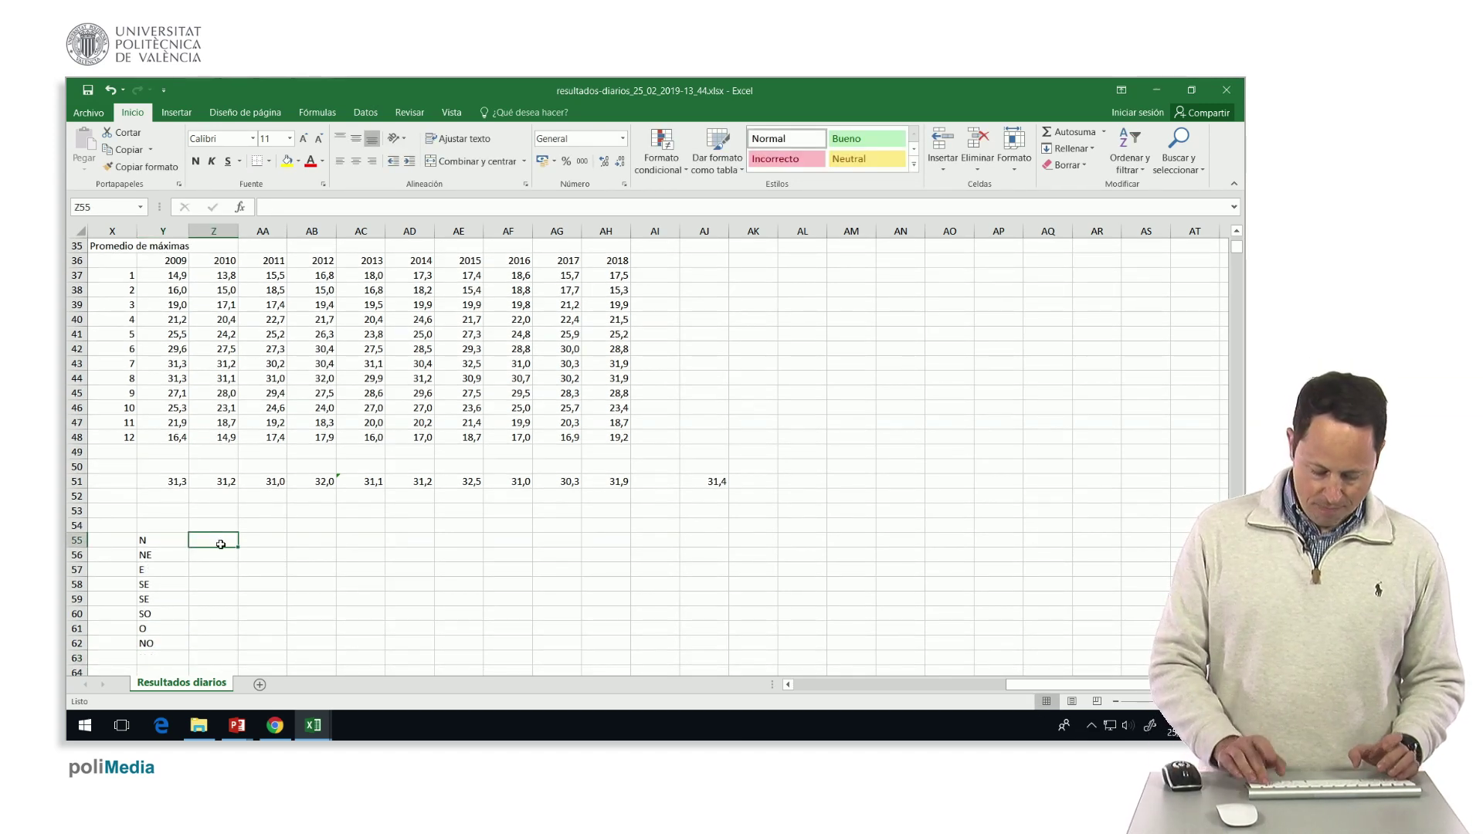
type("+contar")
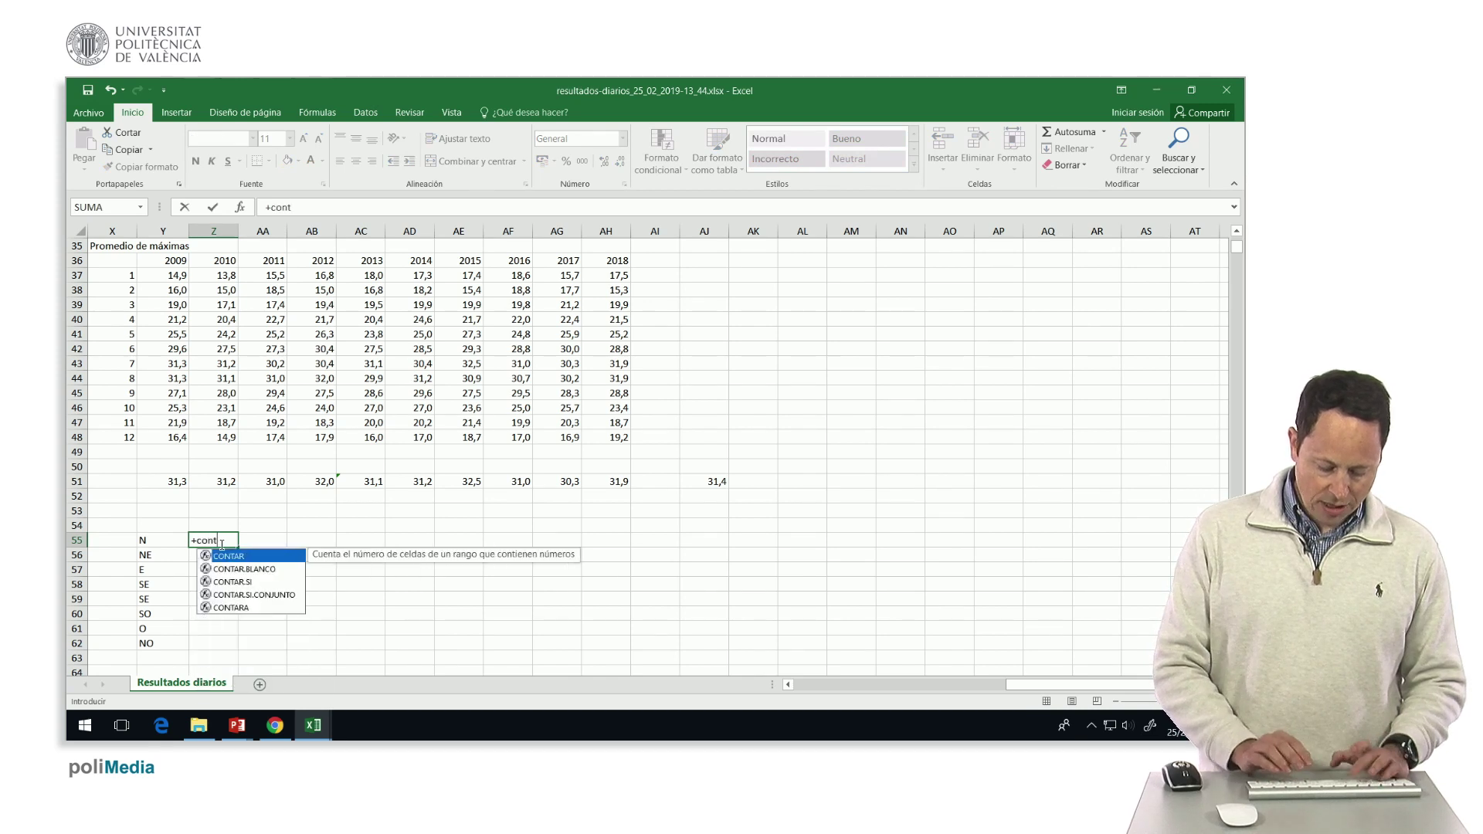
type(".si")
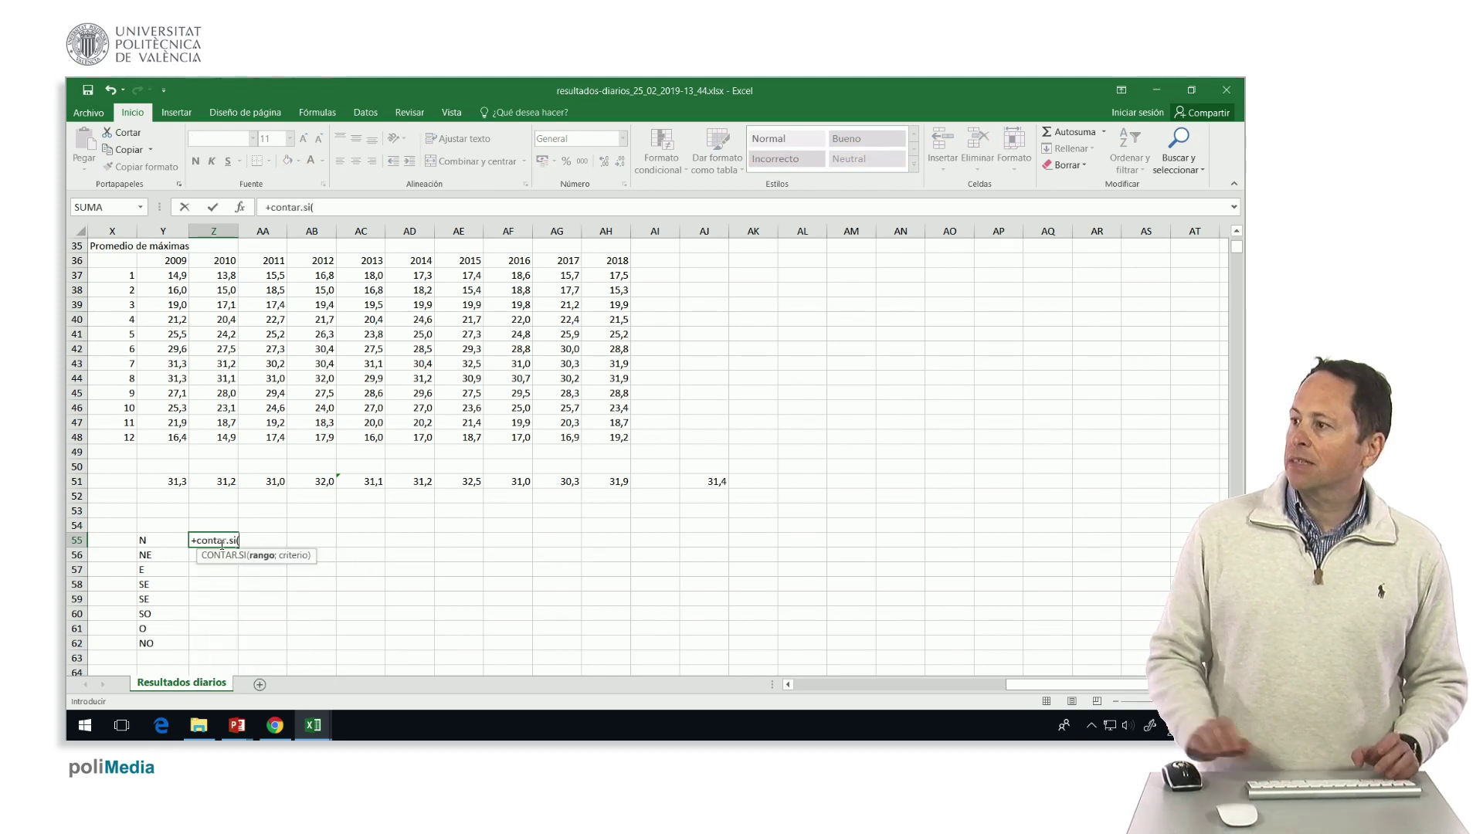
type("(")
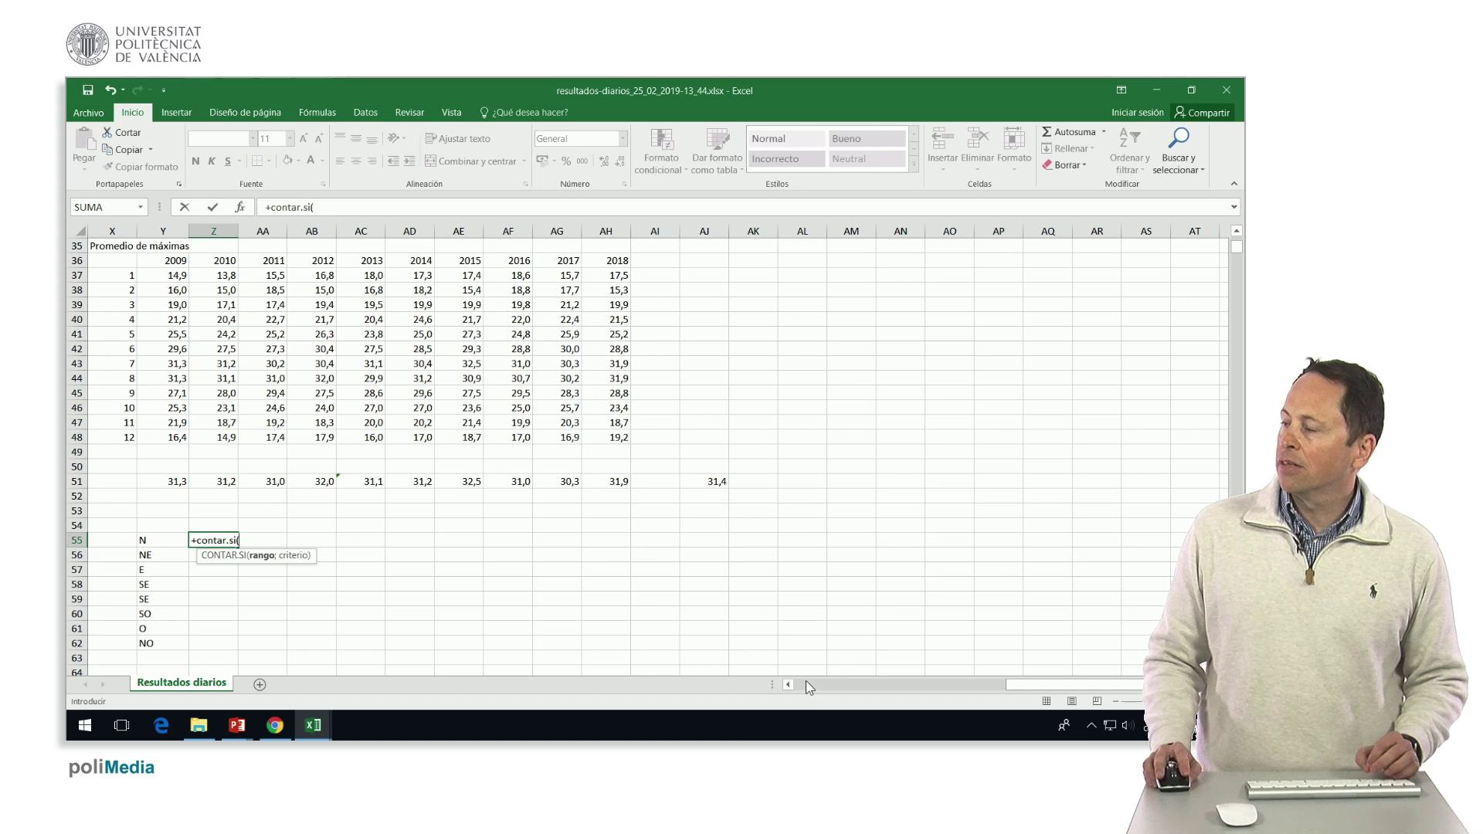
left_click(804, 686)
scroll(801, 434, "up", 1)
scroll(802, 434, "up", 1)
scroll(802, 433, "up", 9)
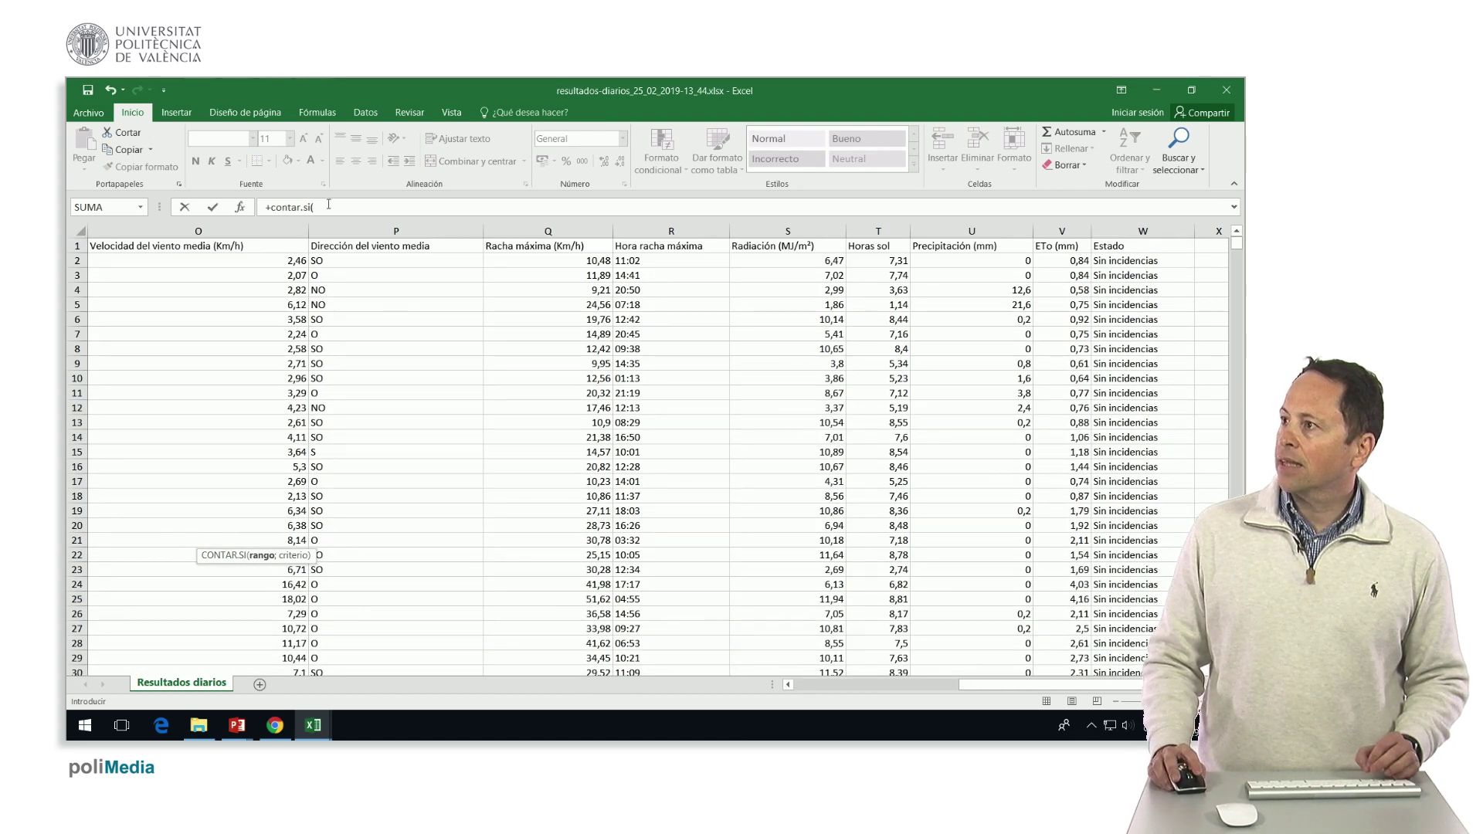
left_click(353, 223)
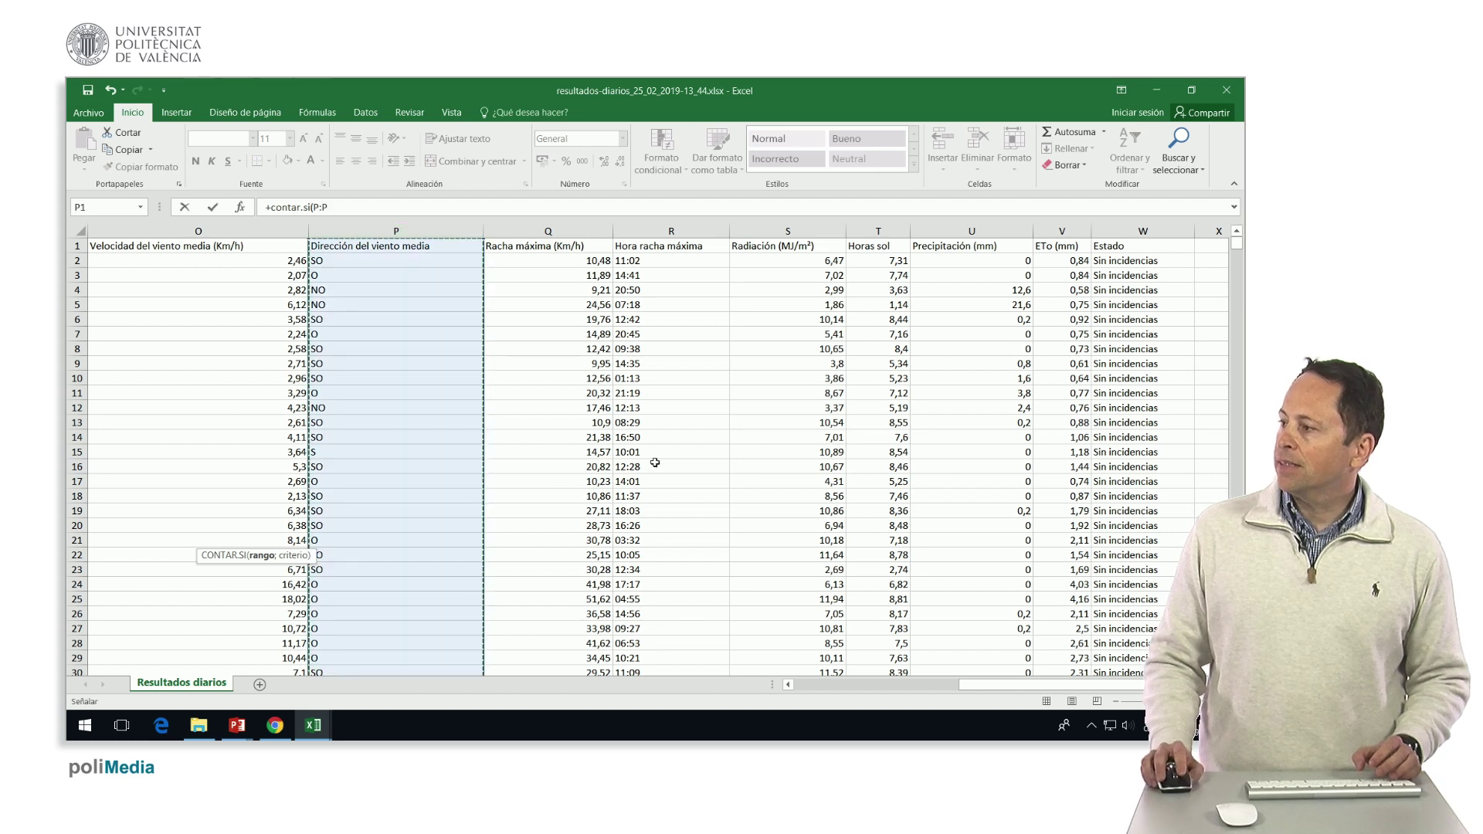
type(";")
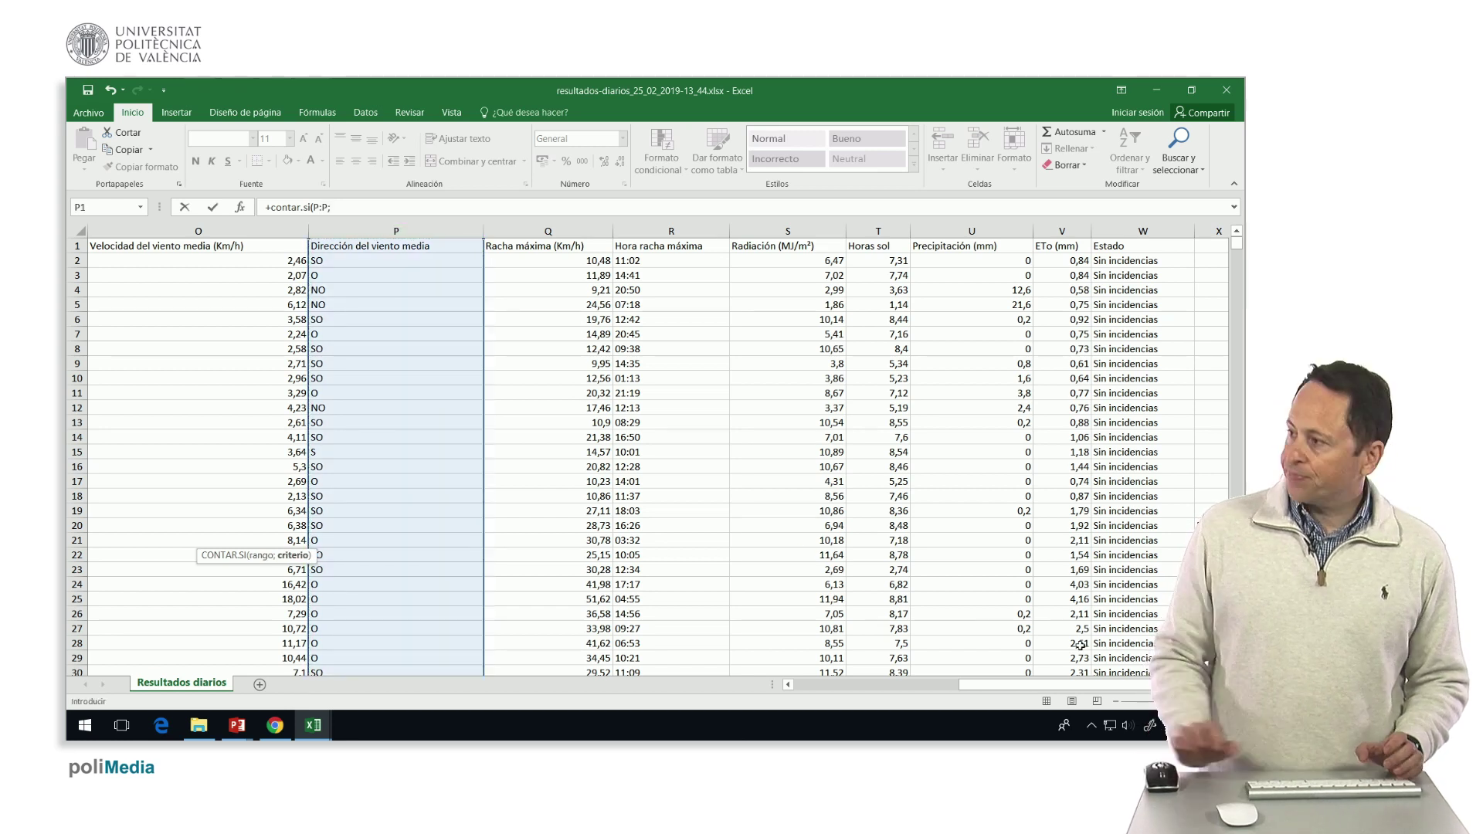
scroll(657, 456, "right", 3)
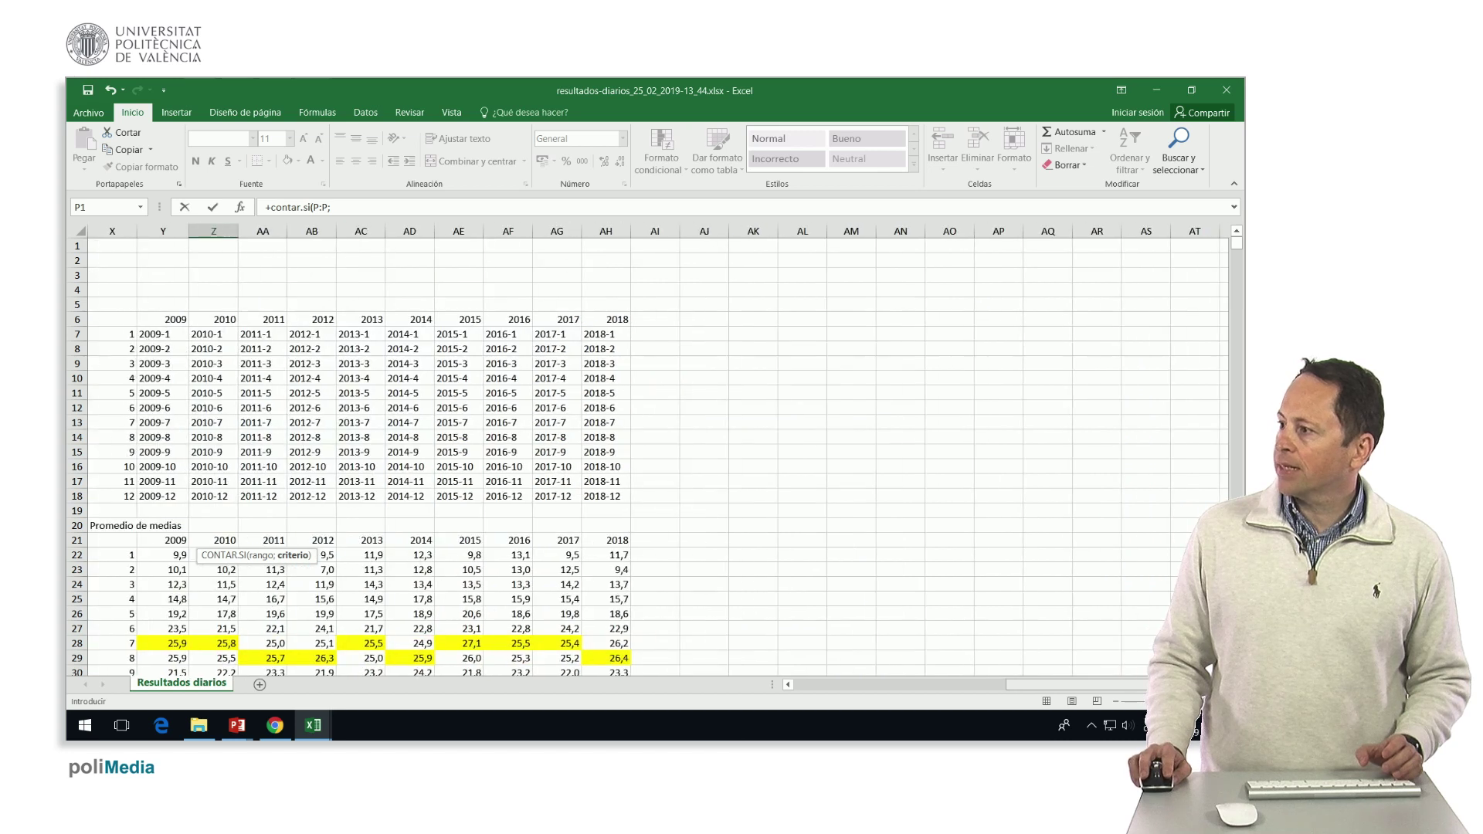
scroll(551, 634, "down", 10)
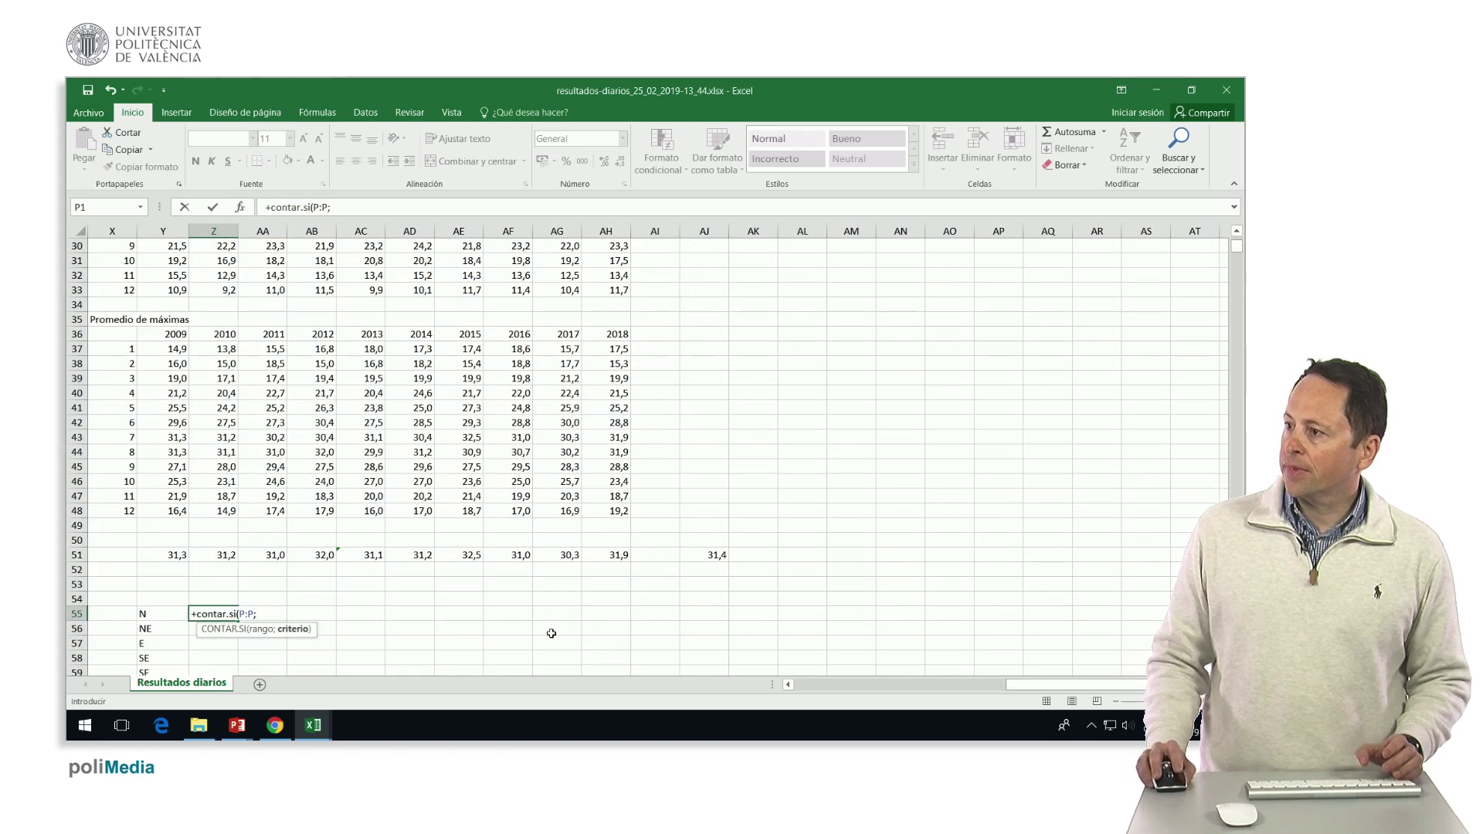
left_click(141, 614)
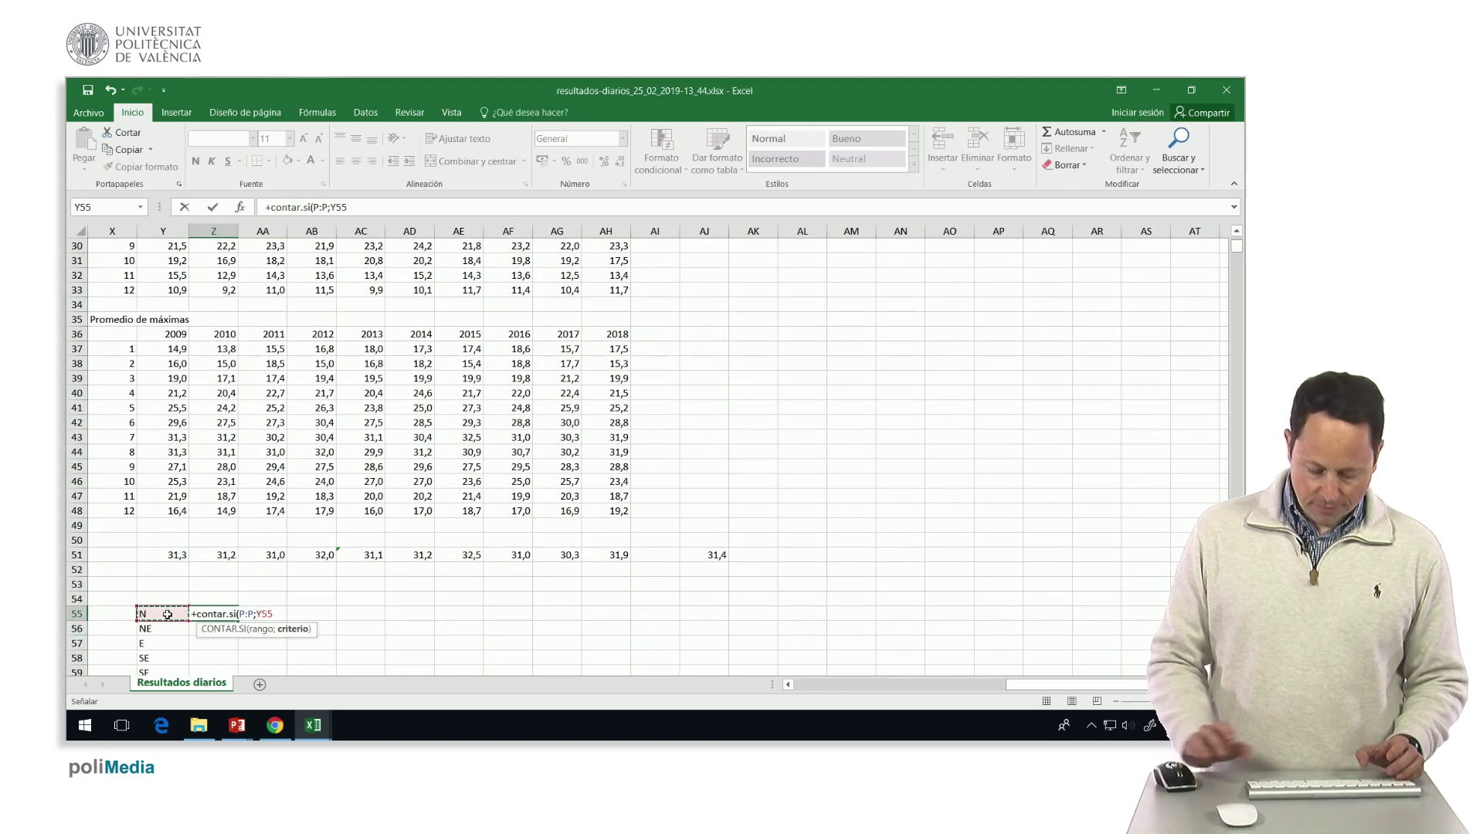
key("Return")
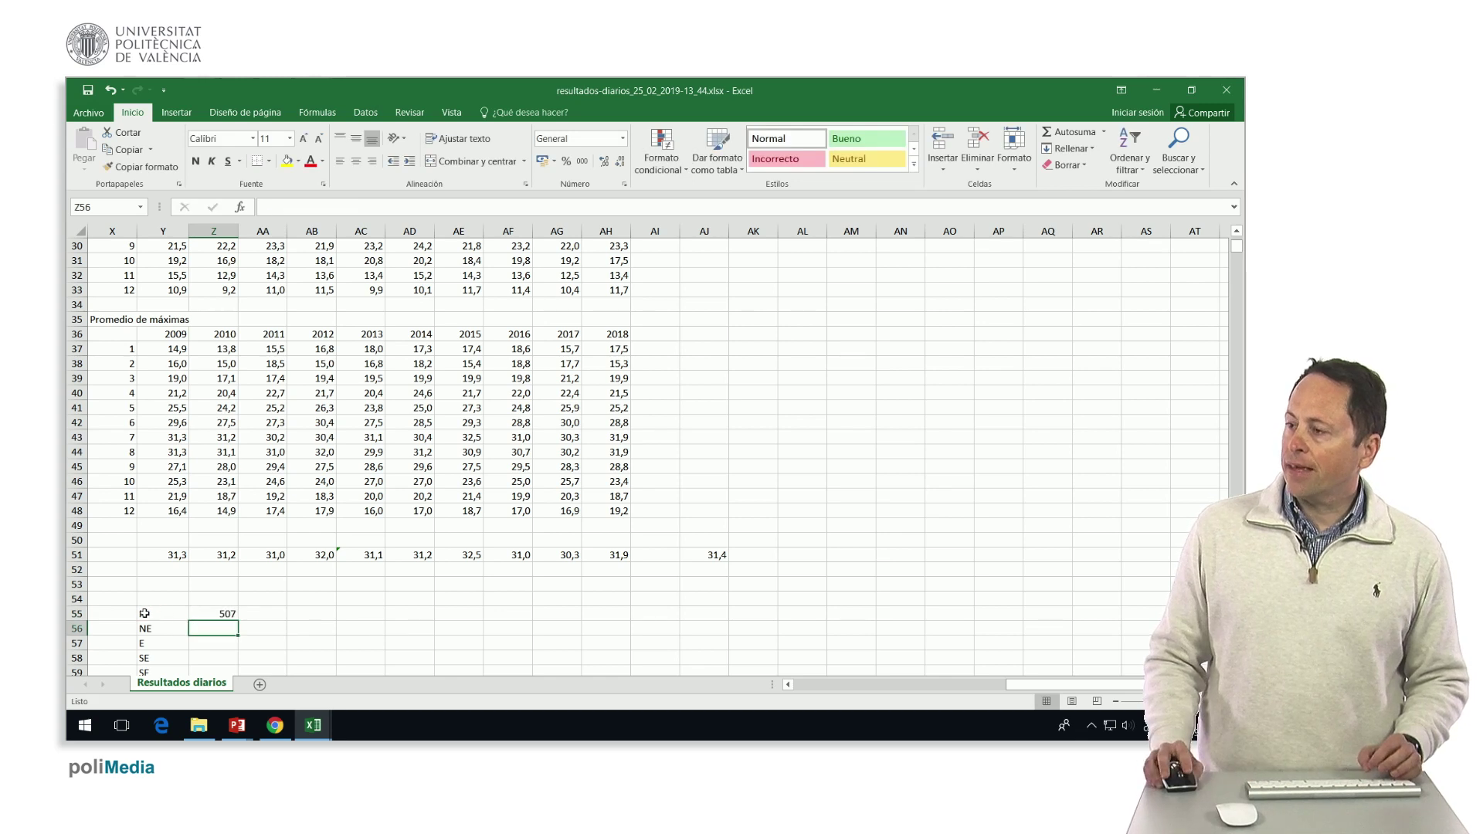
- Fill the count formula down to Z62 and check the NE and E count formulas
left_click(198, 614)
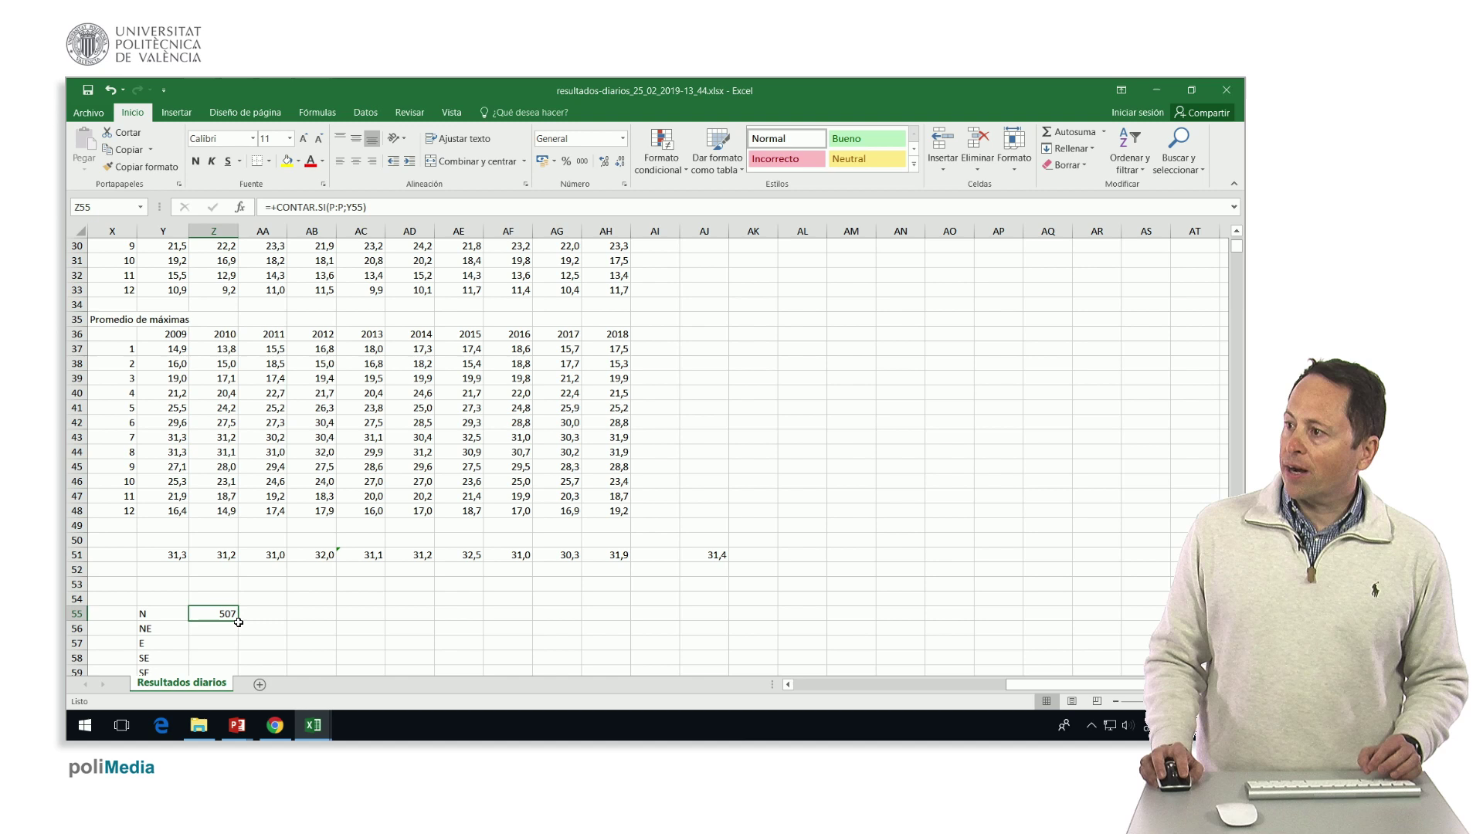
left_click_drag(240, 620, 239, 664)
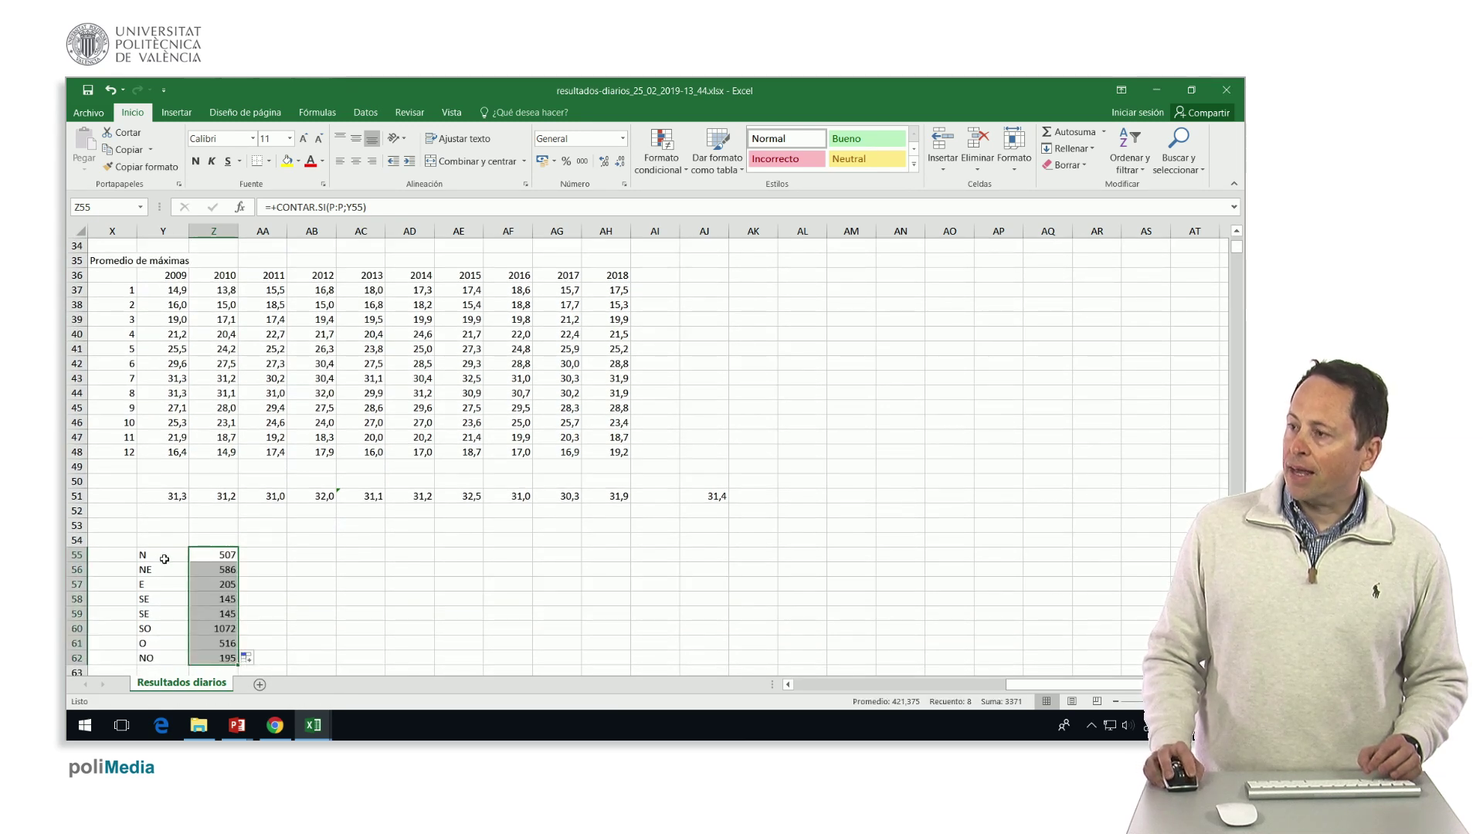
left_click(208, 574)
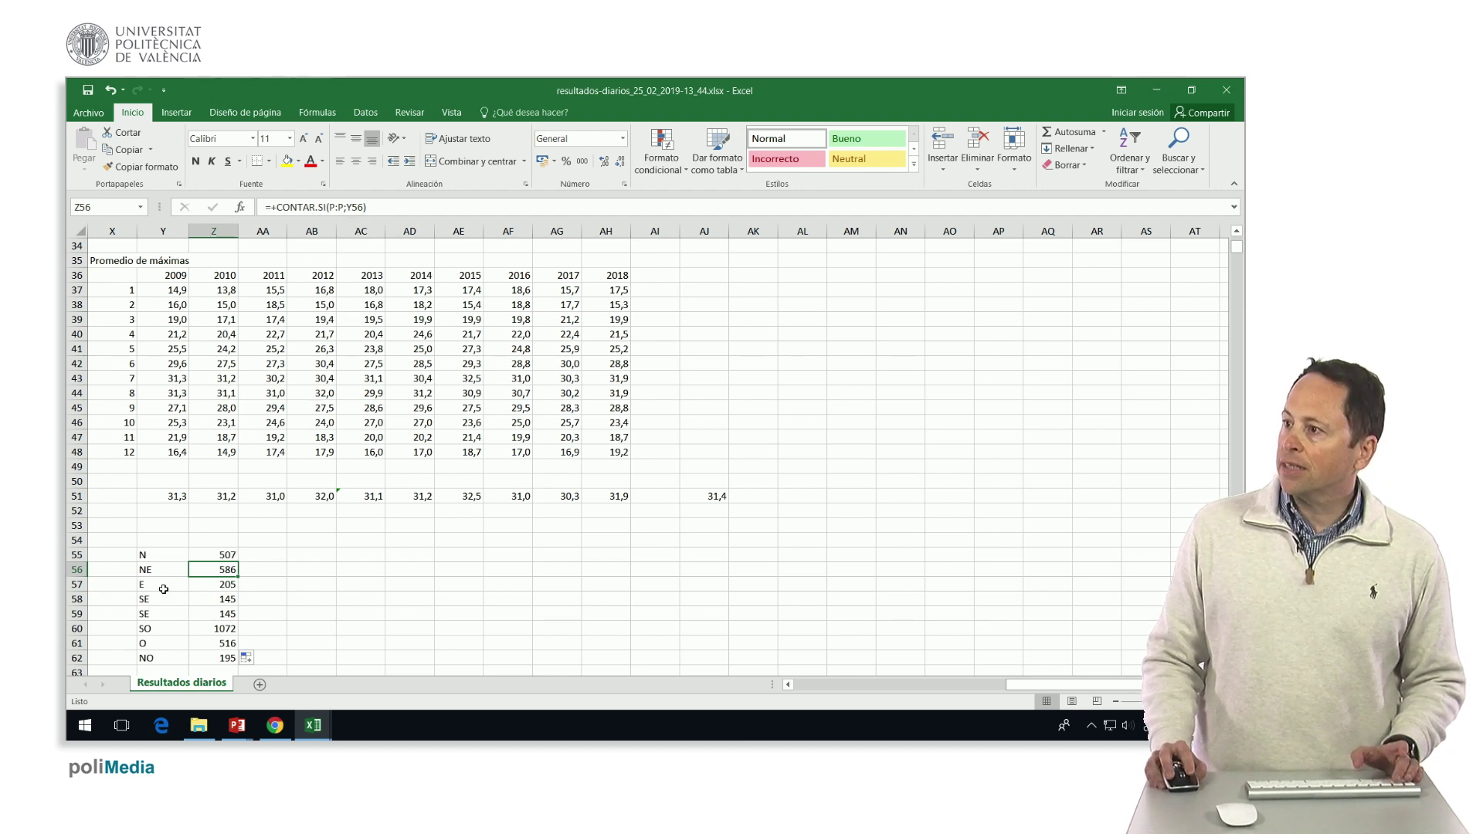
left_click(219, 587)
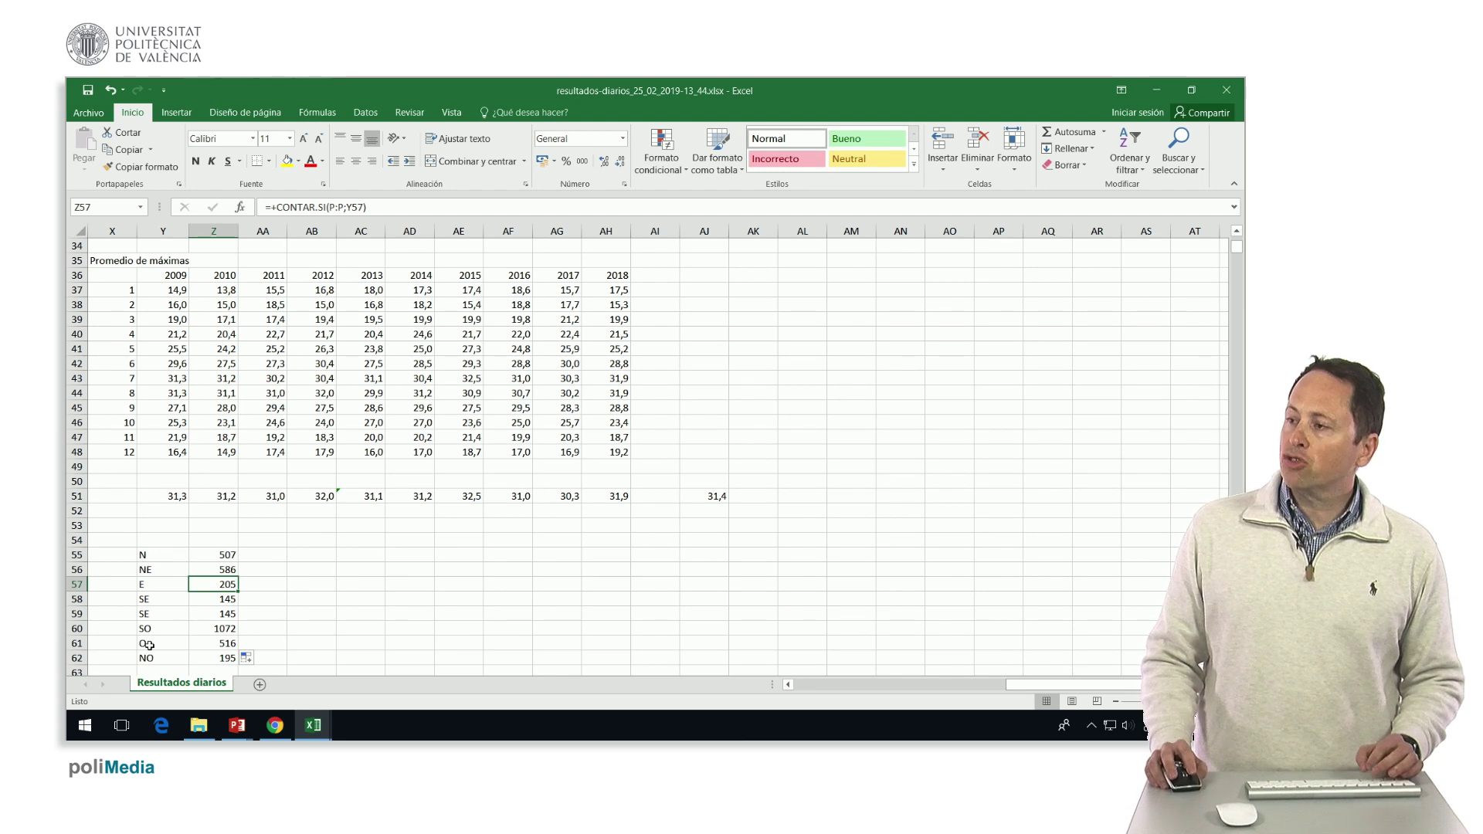
left_click(272, 554)
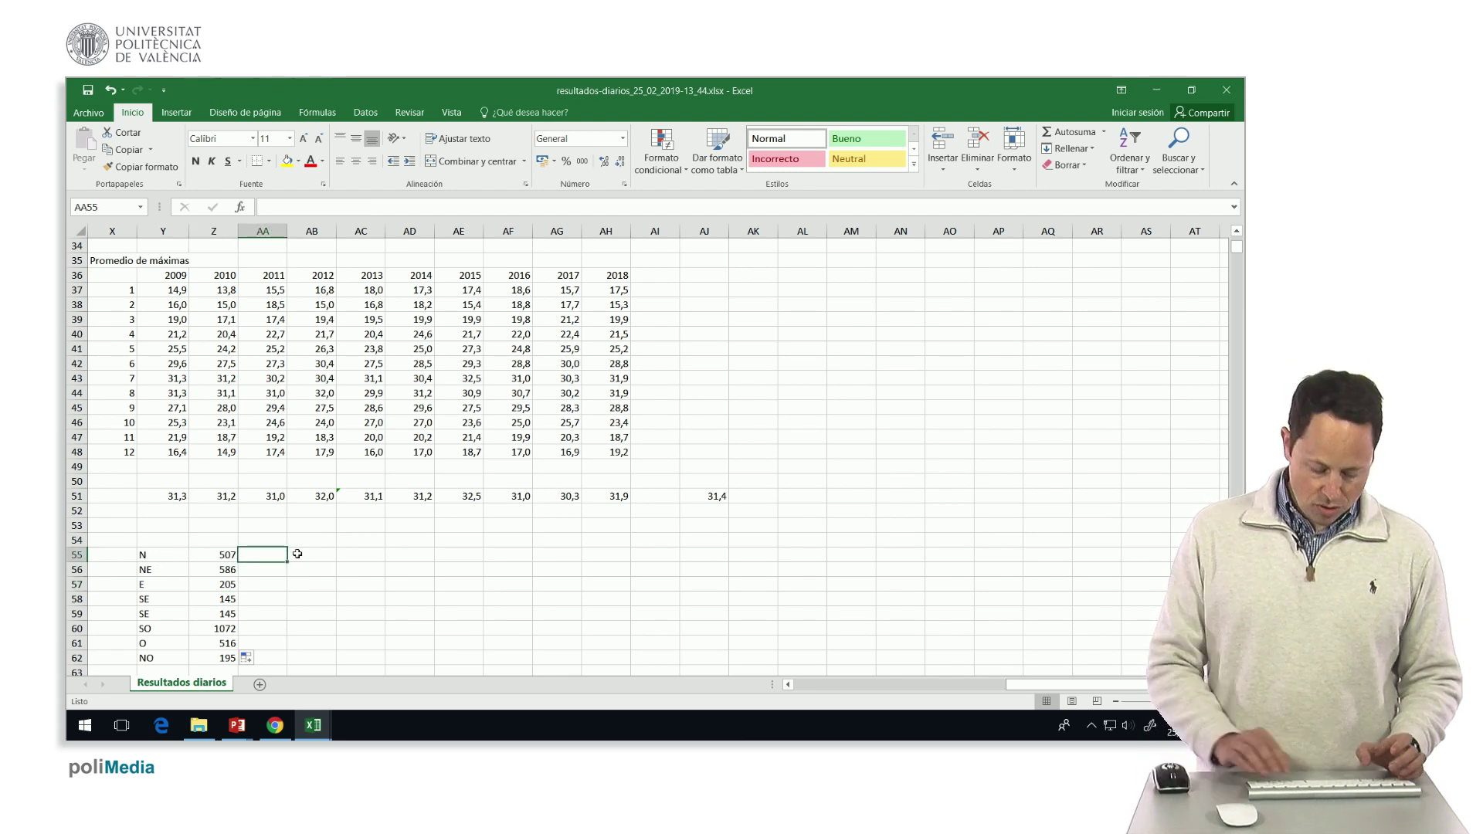
- Label the first opposite-direction pairs N-S, NE-SO and E-O in AA55:AA57
type("NE-S")
key("Return")
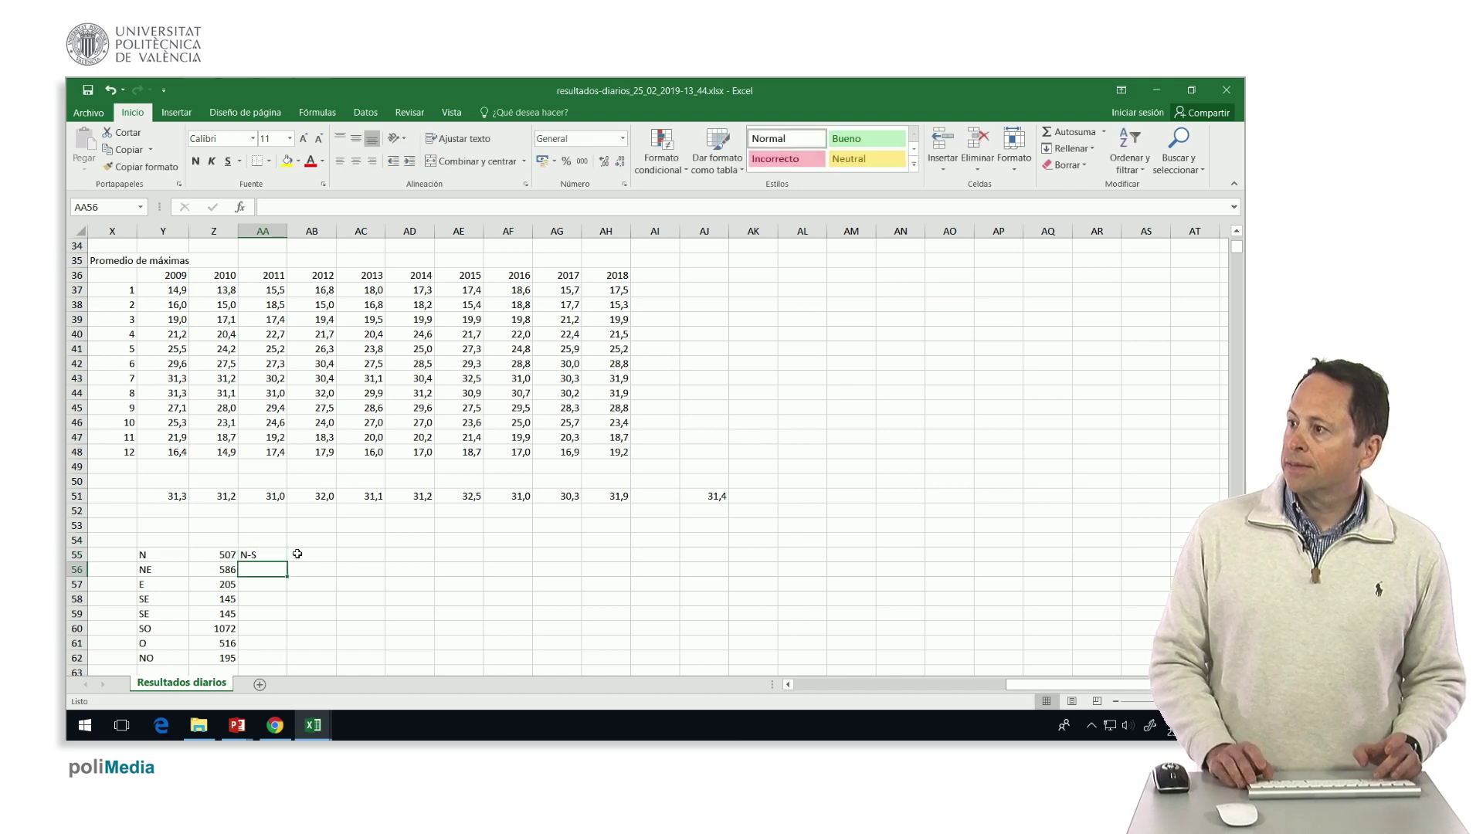
type("NE-S")
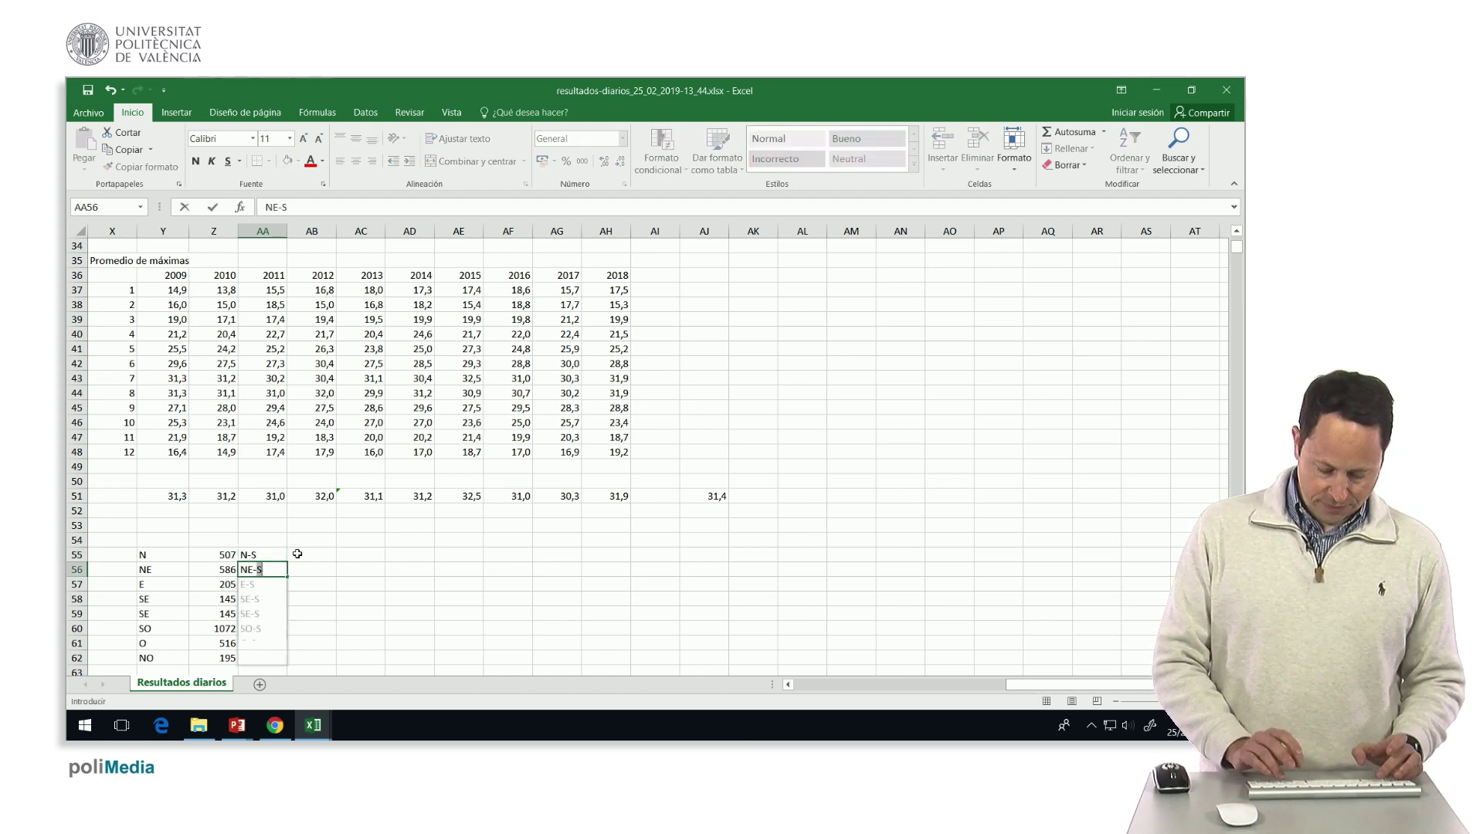
type("O")
key("Return")
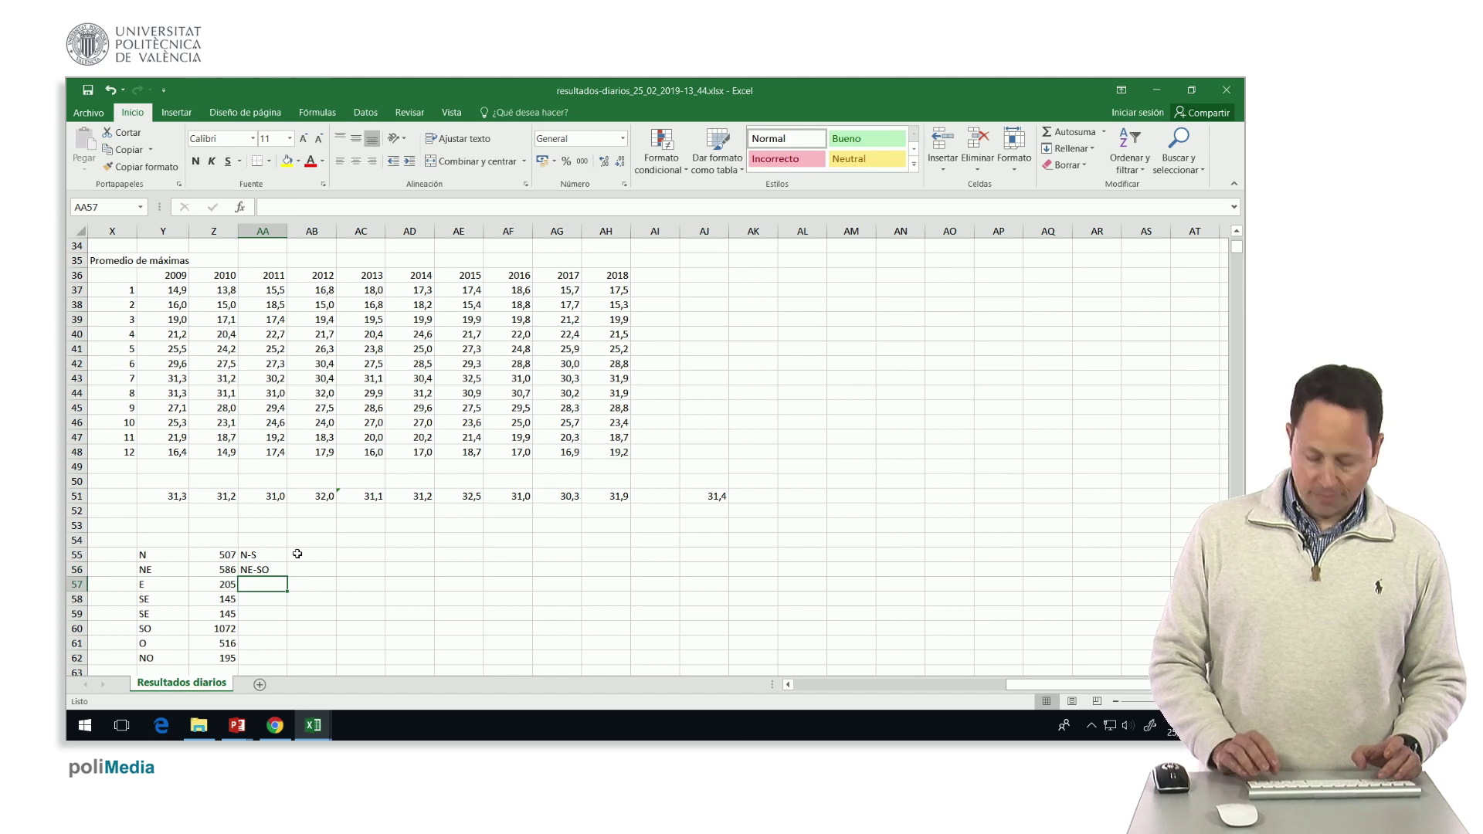
type("E-O")
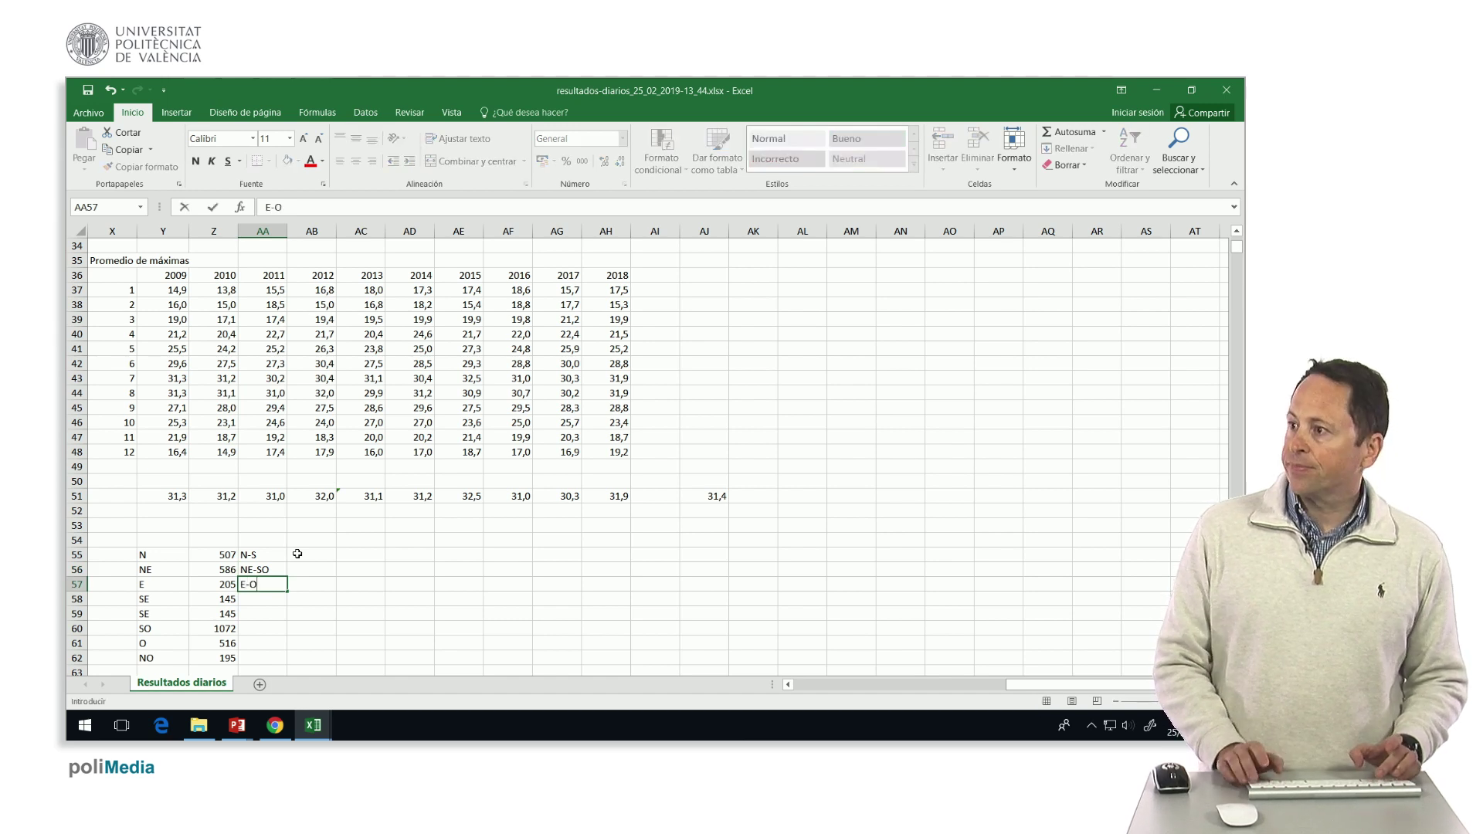
key("Return")
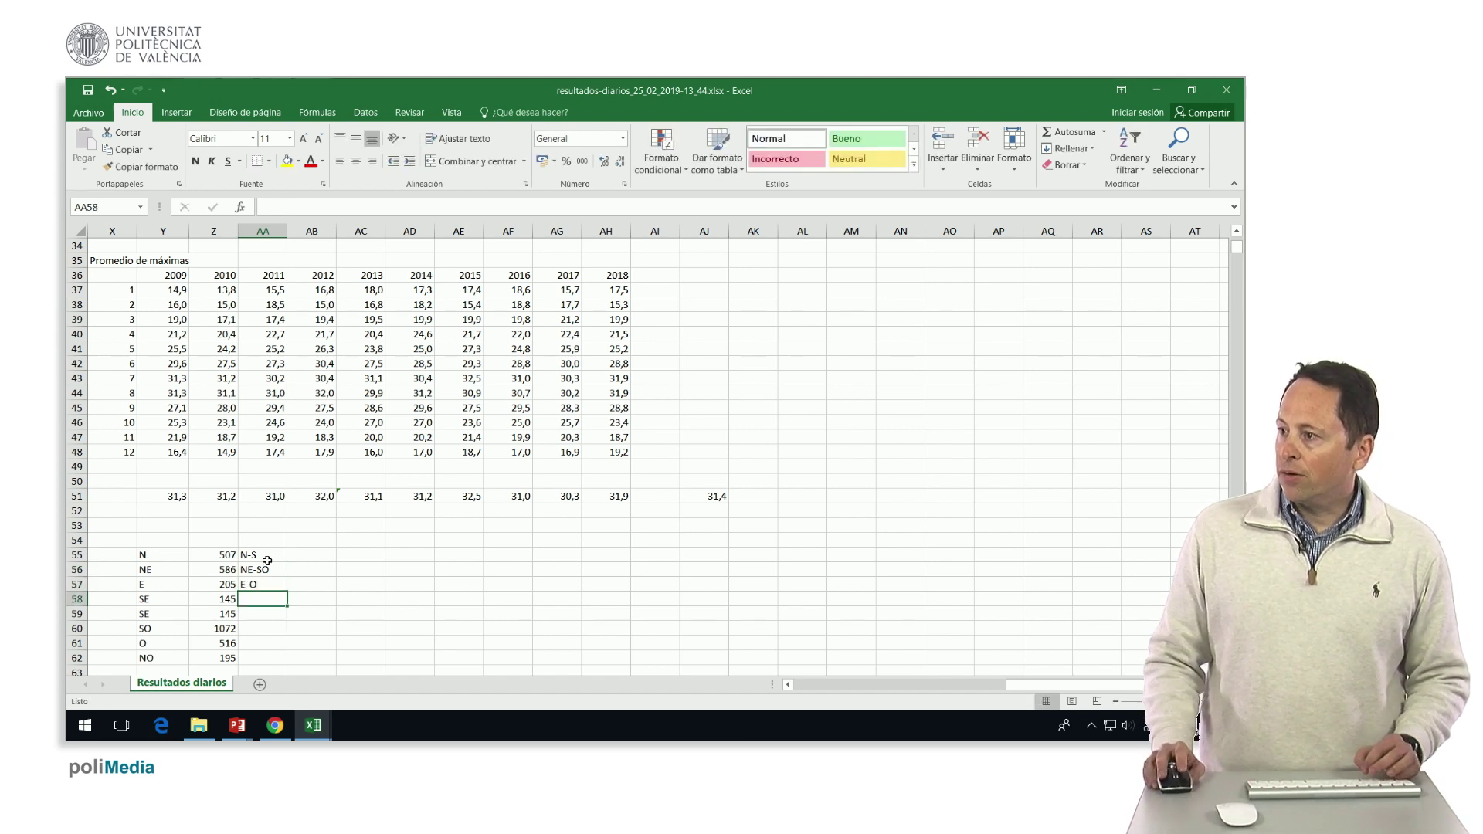
- Correct the duplicate SE label in Y59 to S, giving a count of 426
left_click(156, 599)
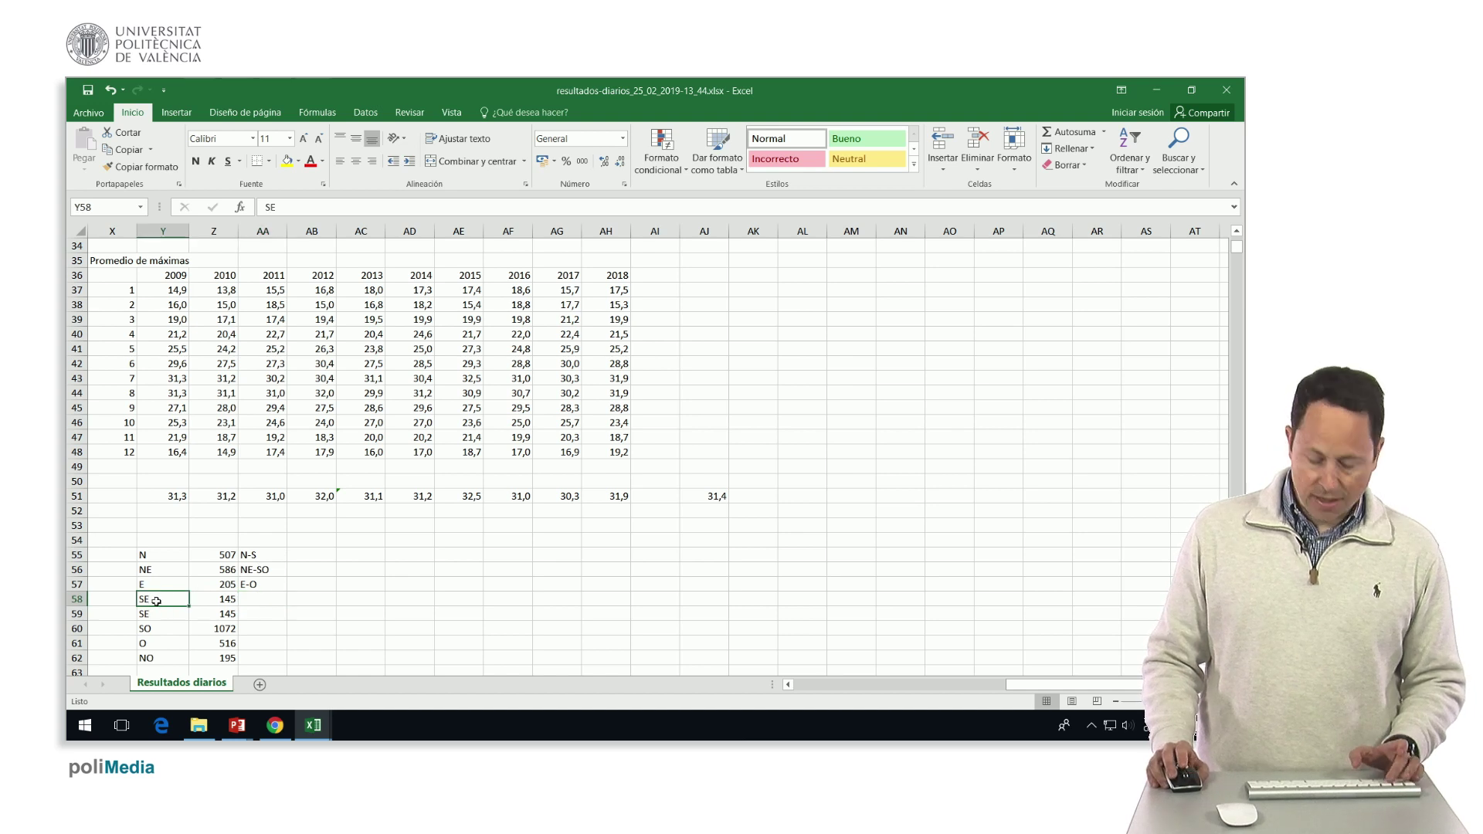
left_click(160, 611)
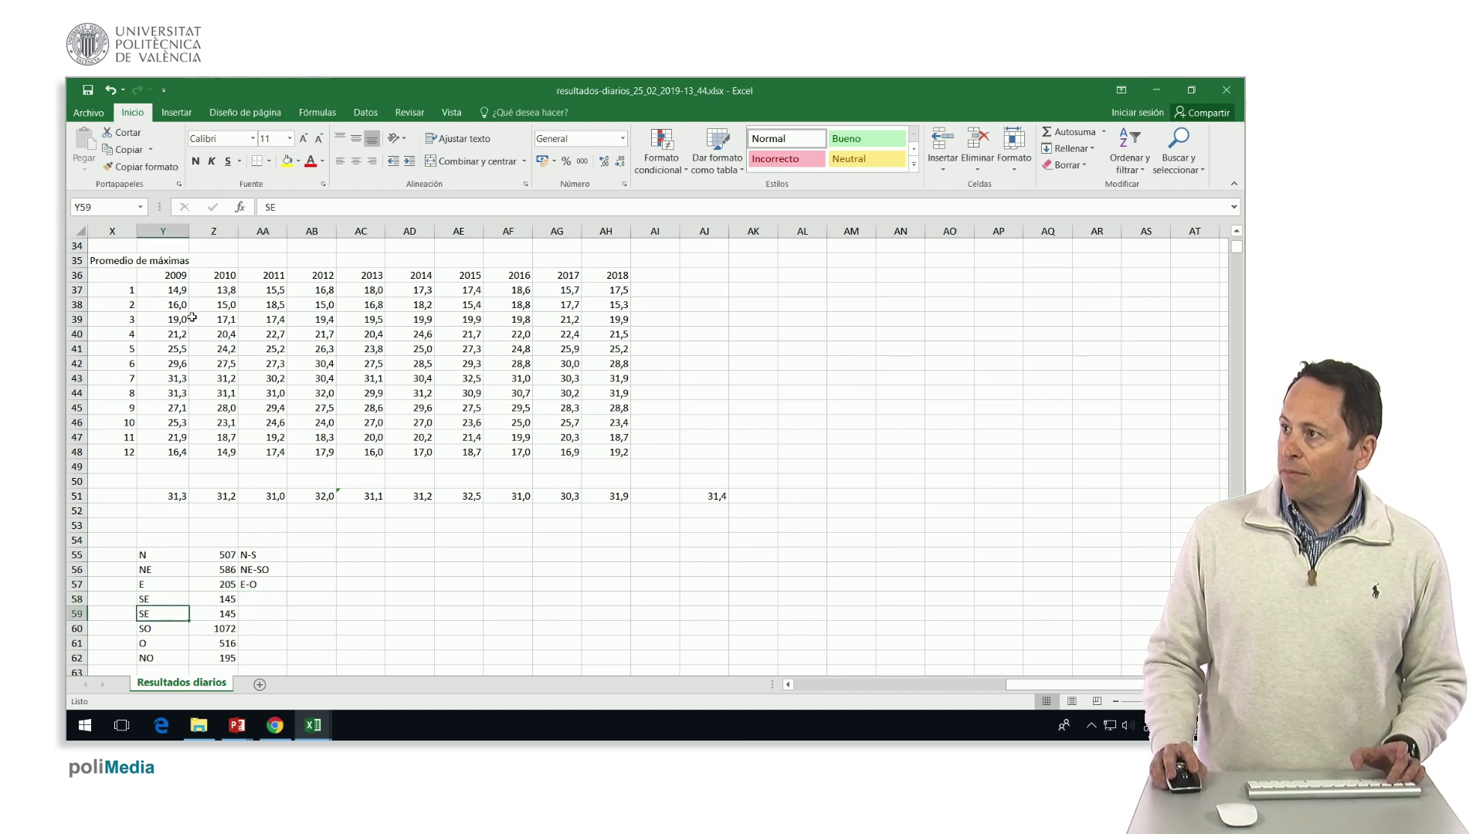
left_click(280, 209)
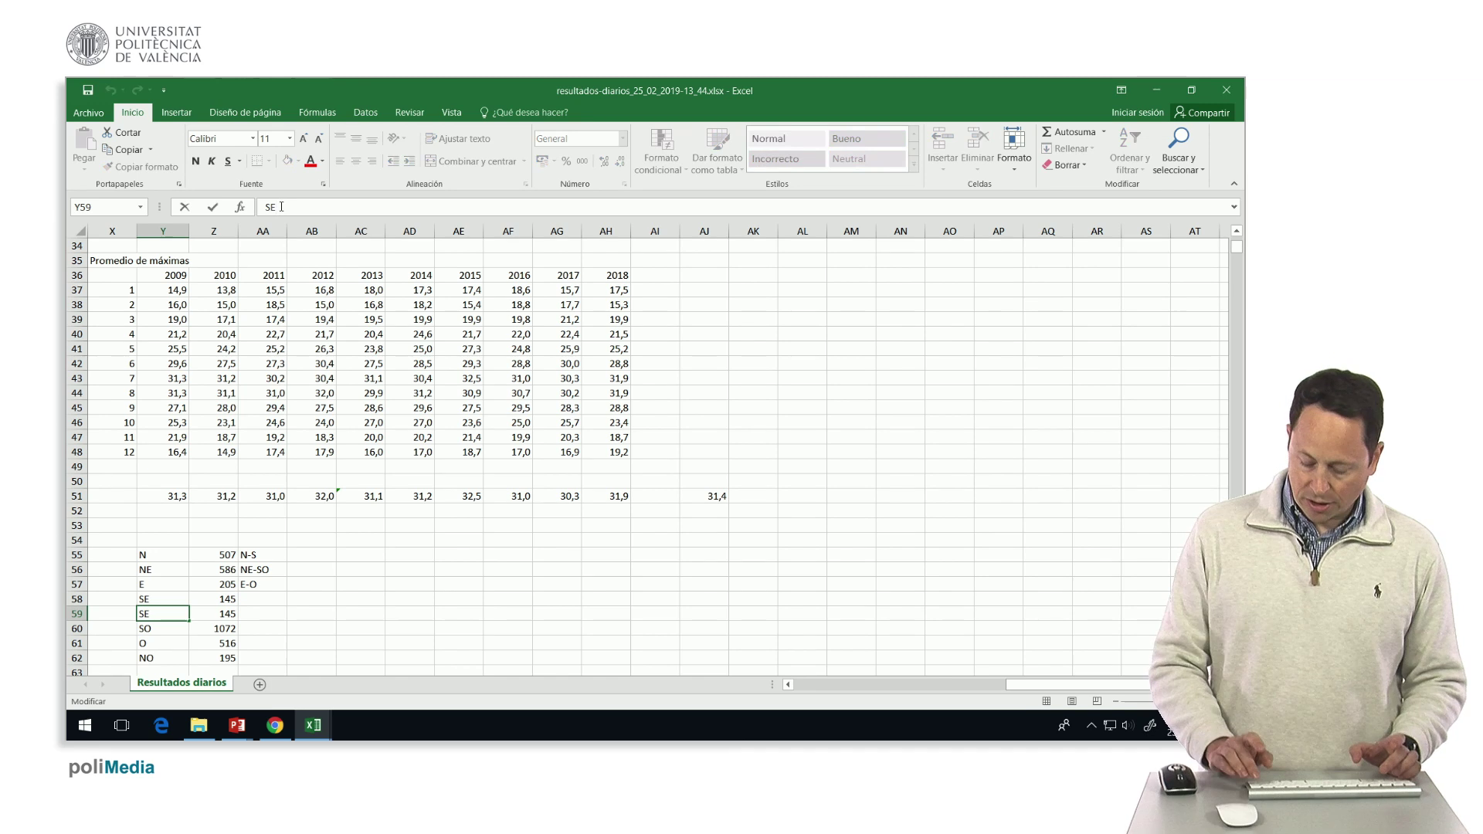
key("BackSpace")
key("Return")
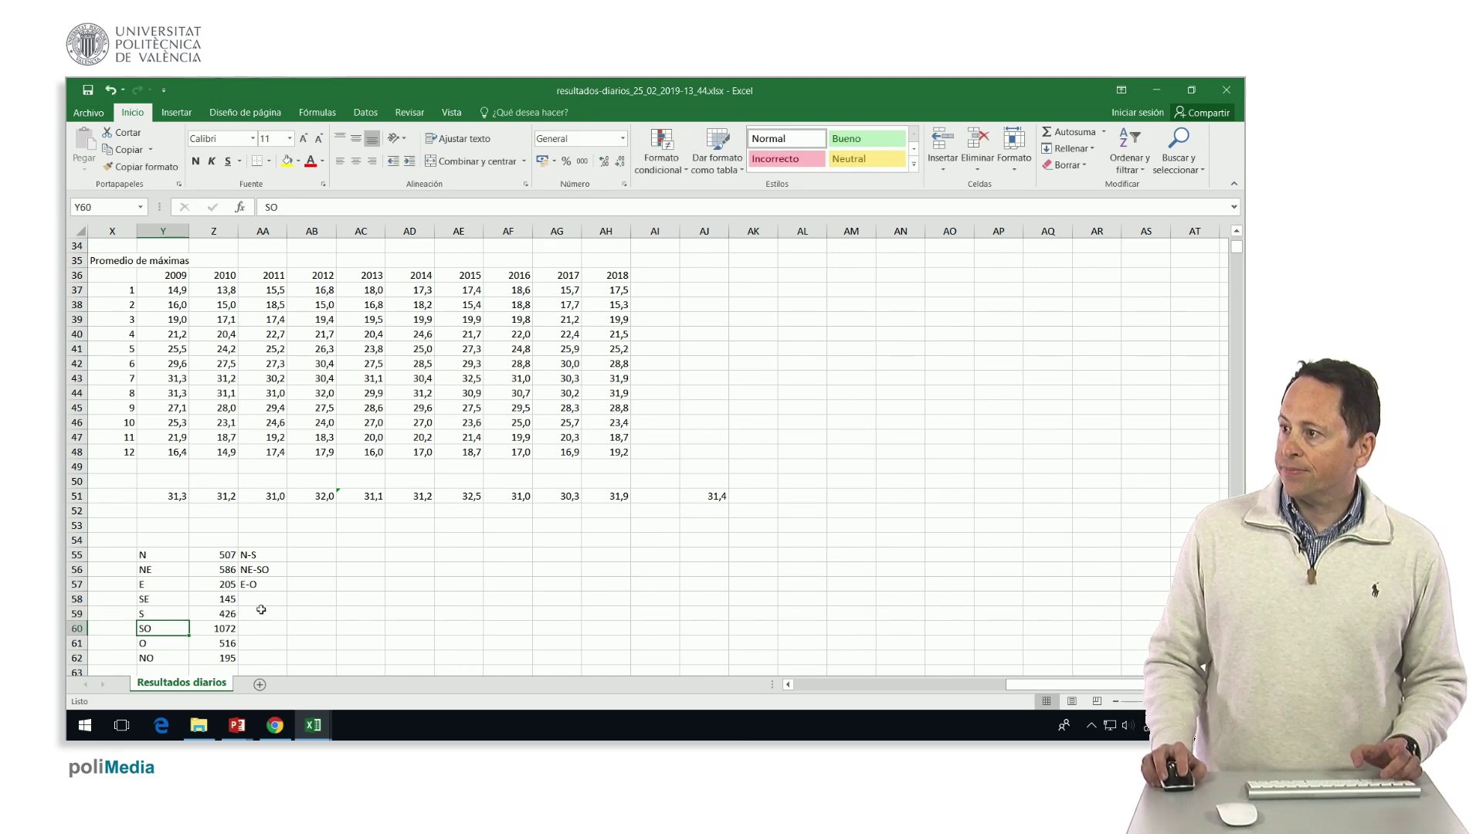
- Add the SE-NO pair label in AA58 and cancel the stray AA59 entry
left_click(258, 588)
left_click(265, 599)
type("SE")
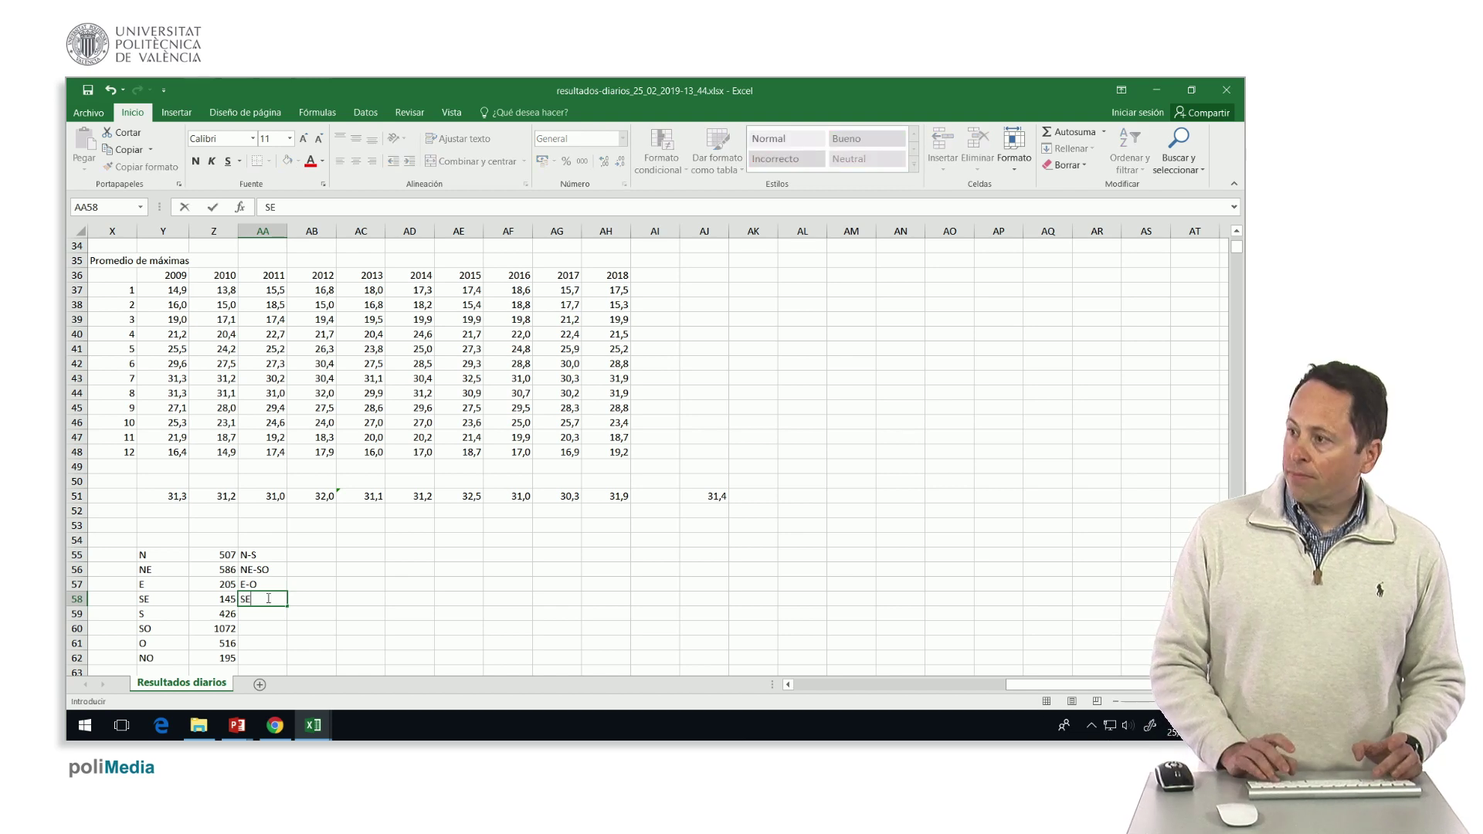
type("-NO")
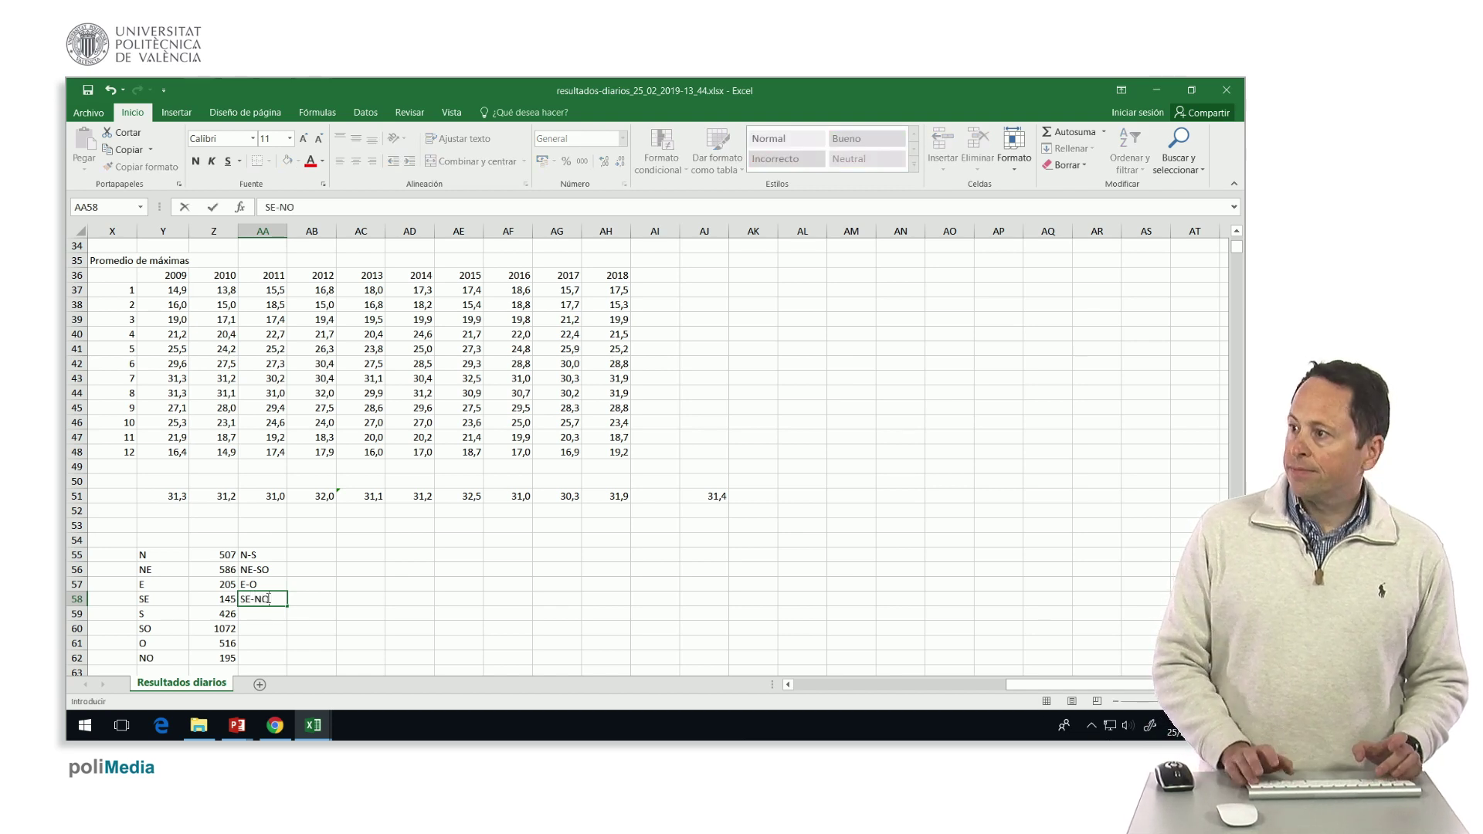
key("Return")
type("S_")
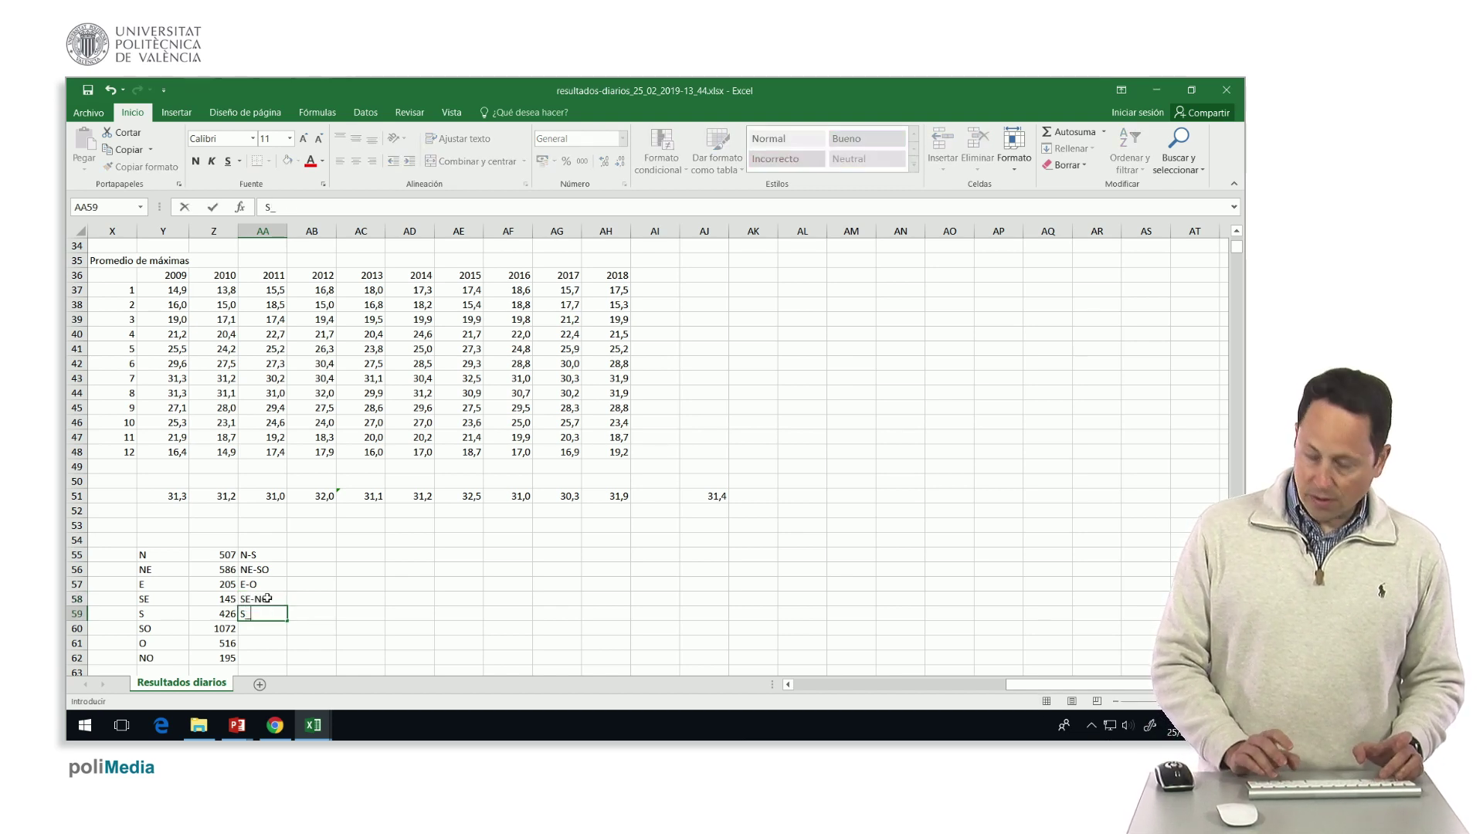
key("Escape")
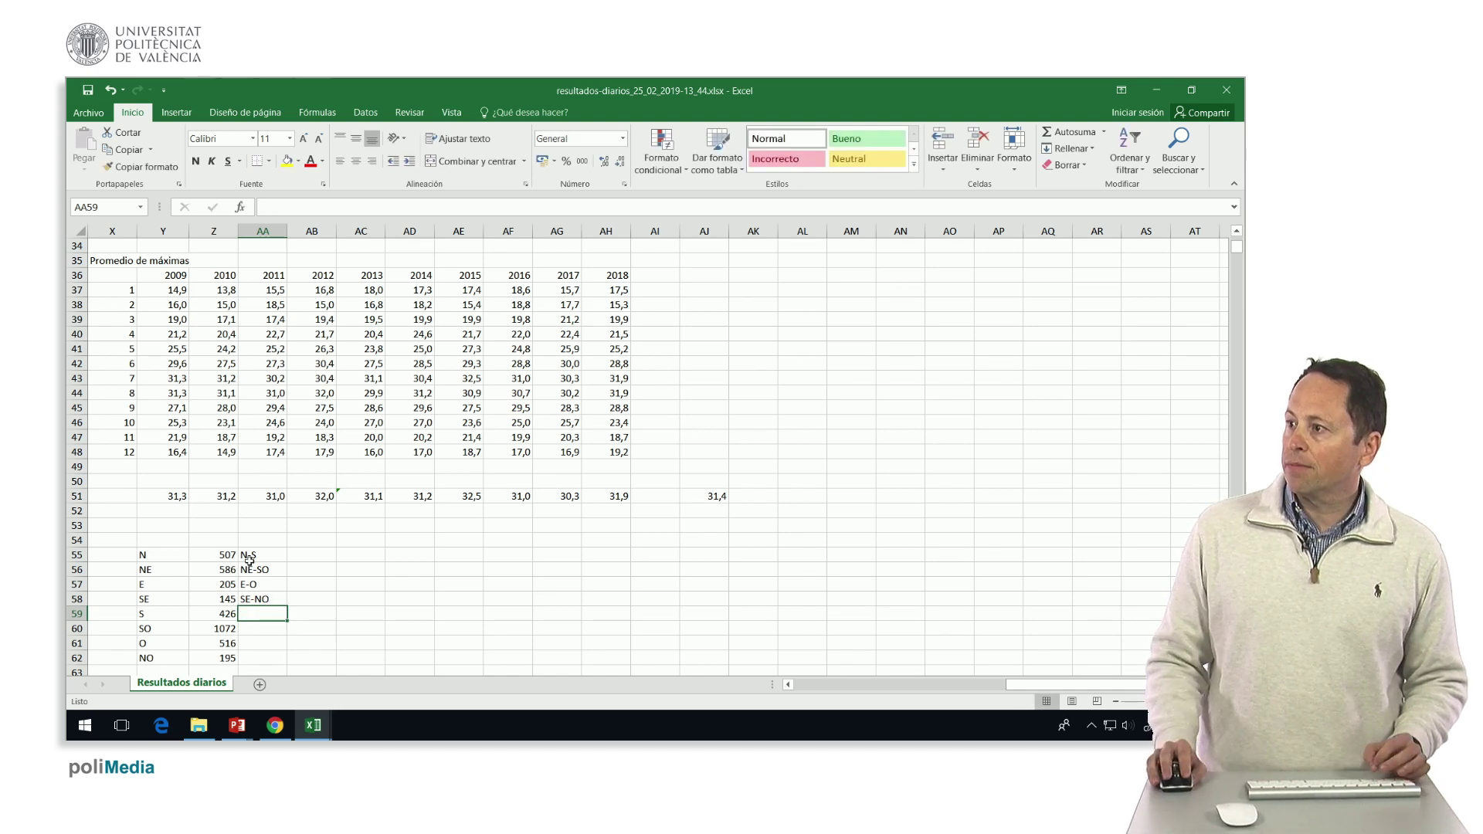
- In AB55 enter =+Z55+Z59 to sum the N-S pair (933)
left_click(303, 557)
type("+")
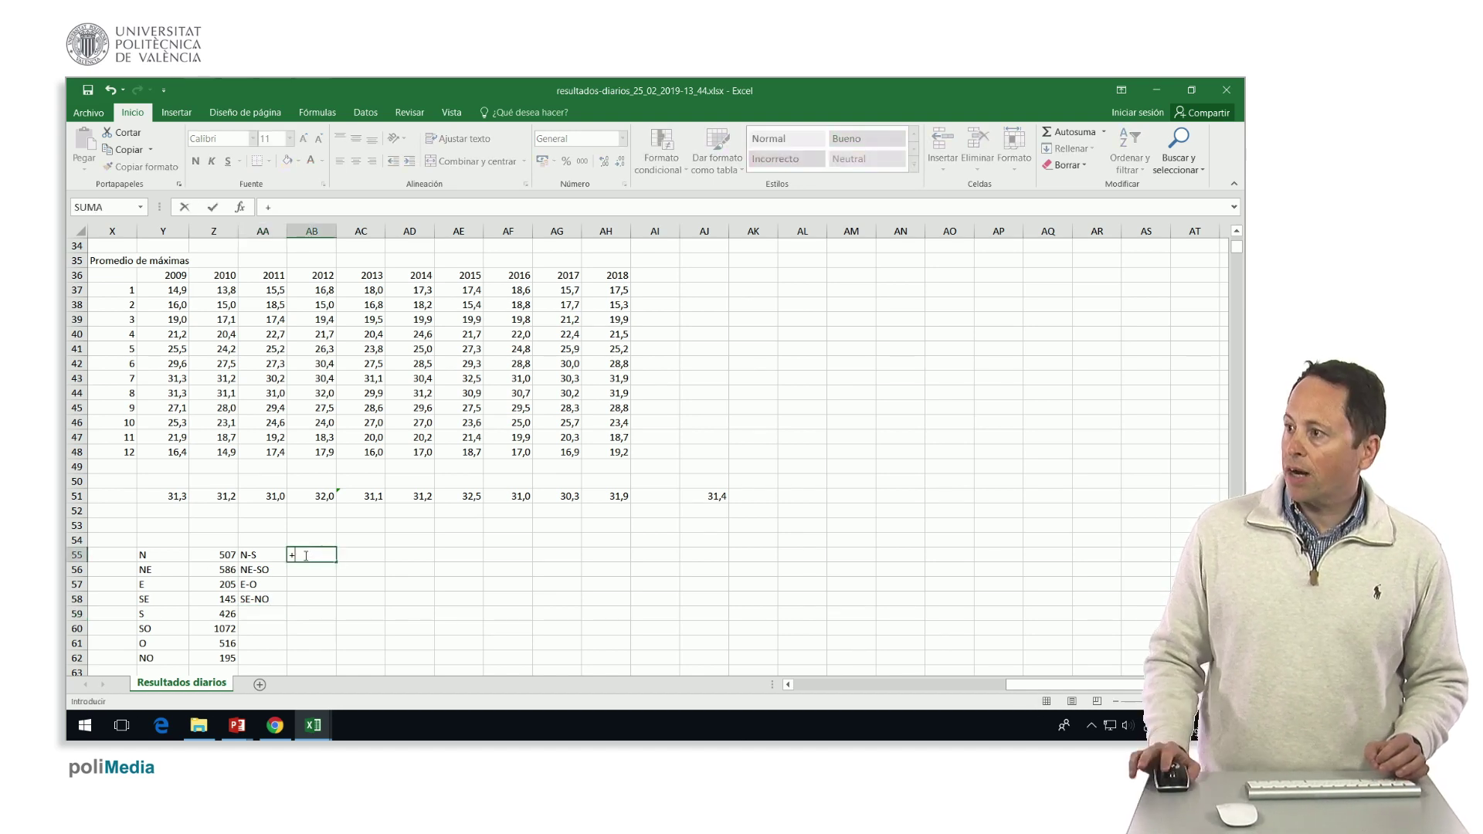
left_click(229, 556)
type("+")
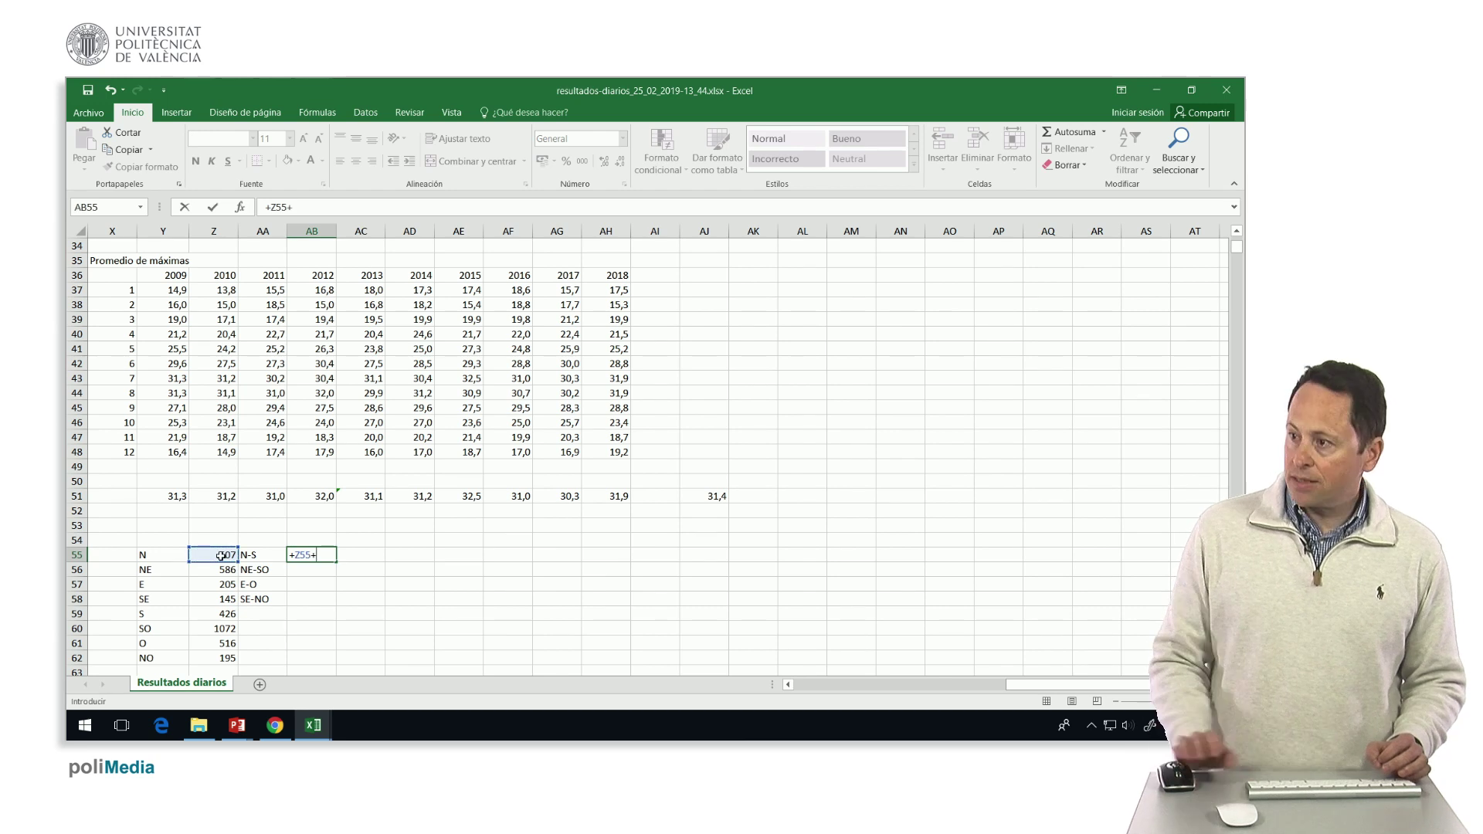
left_click(224, 618)
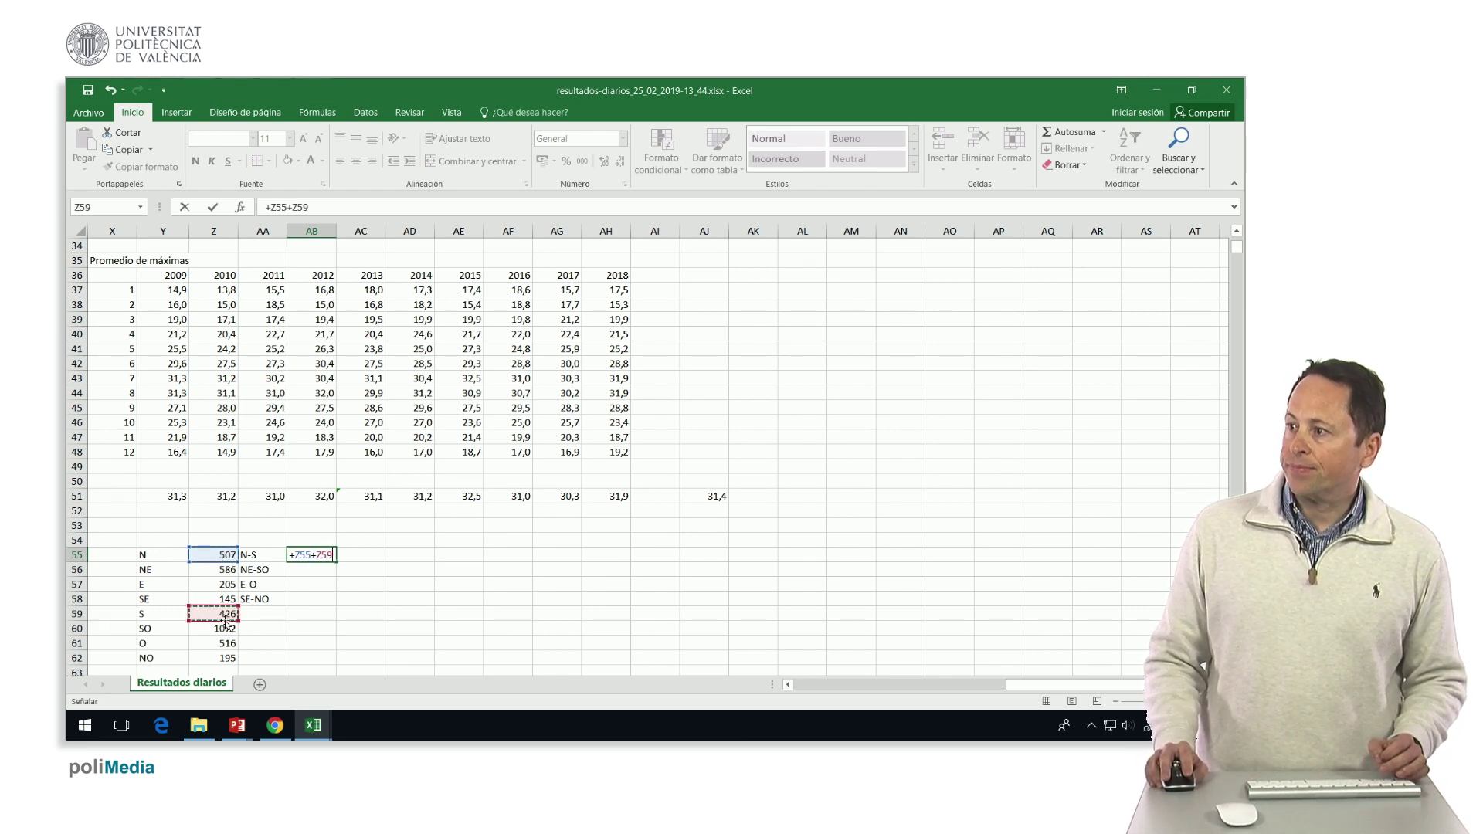
key("Return")
- Fill the pair sum down to AB58 and select Z55:Z62 to check the total
left_click(328, 555)
left_click_drag(336, 561, 322, 603)
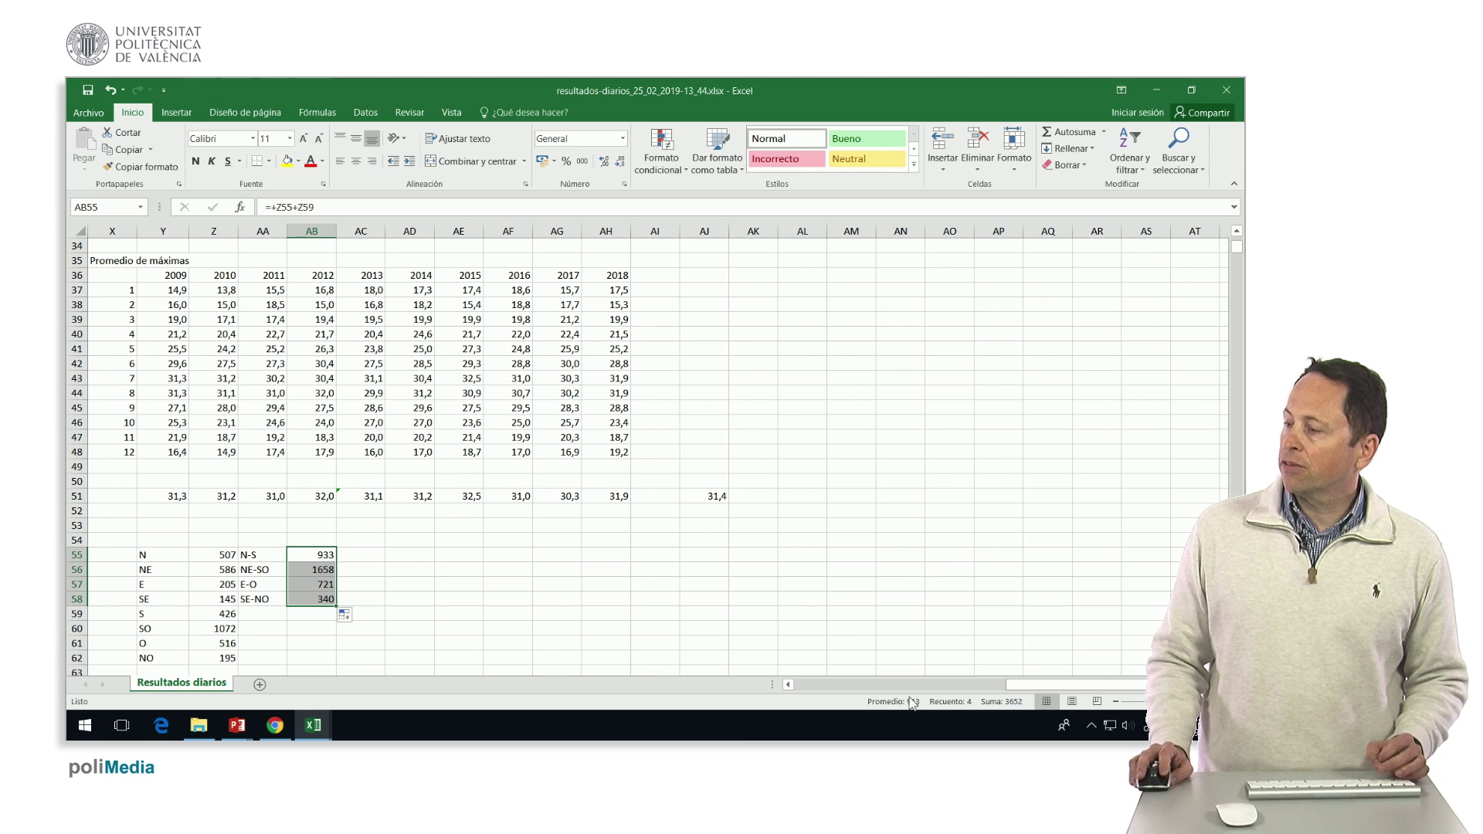
left_click_drag(222, 555, 227, 659)
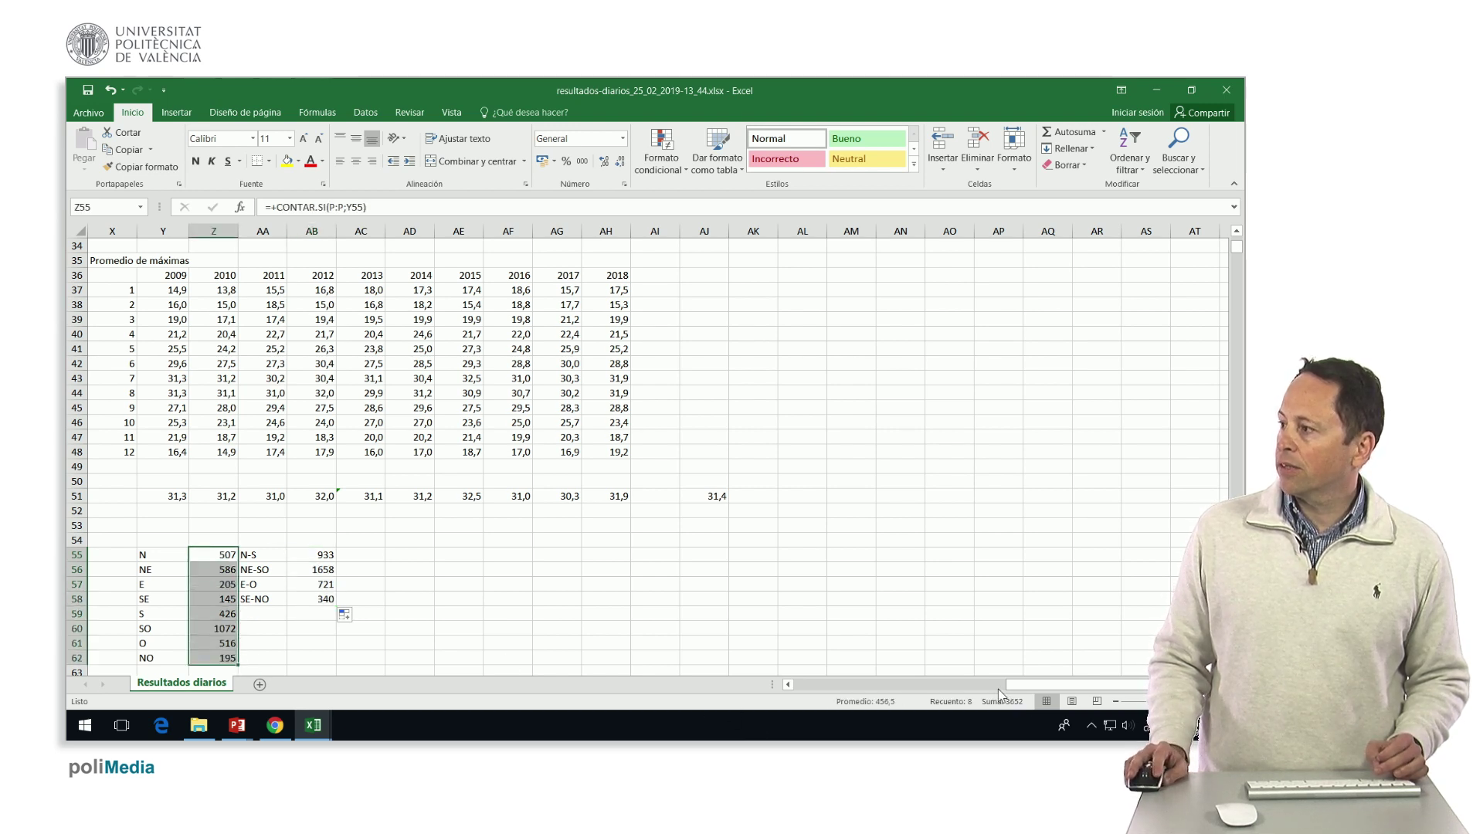
left_click_drag(1045, 676, 842, 681)
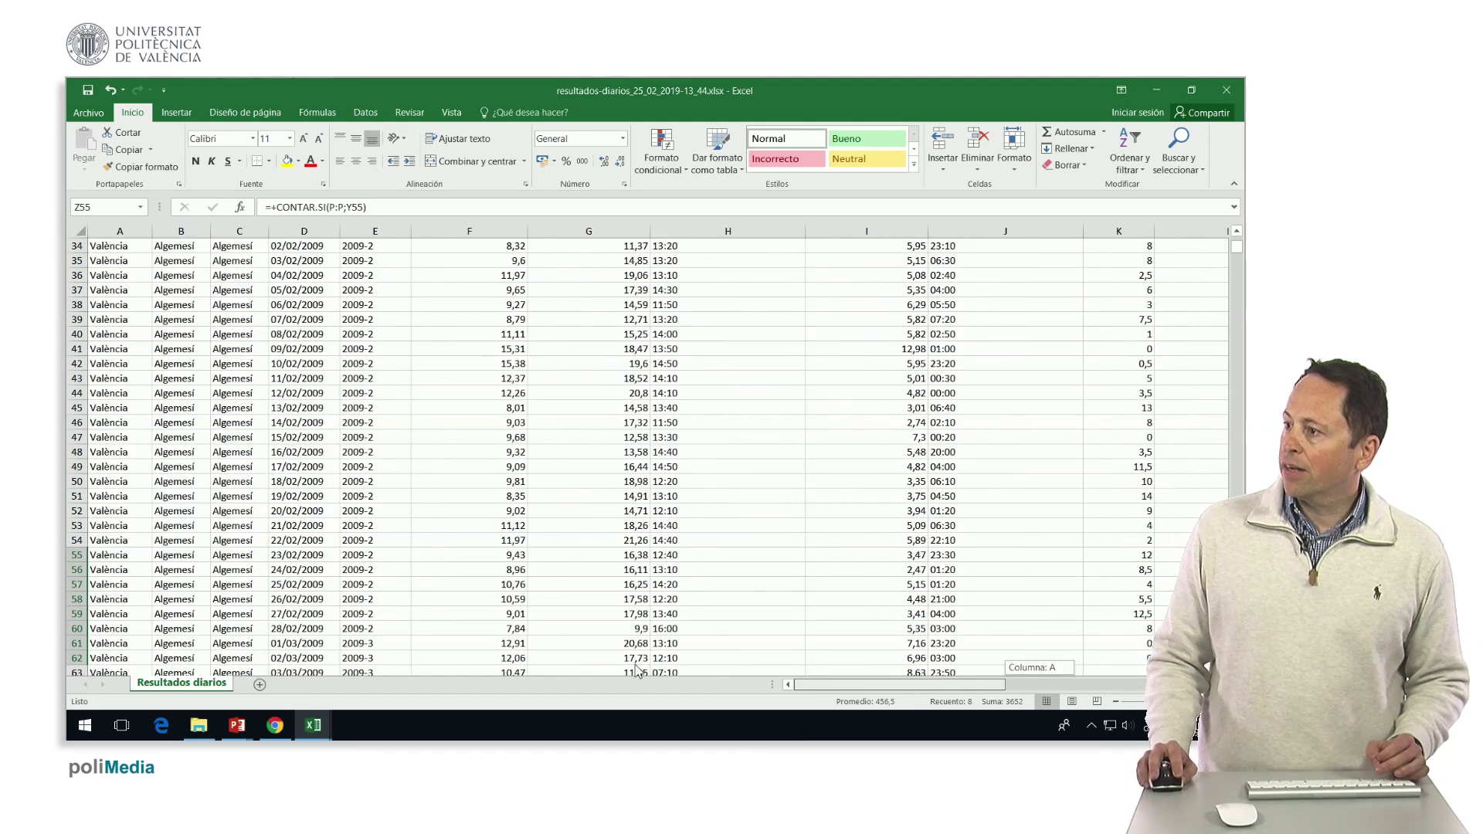
left_click_drag(1239, 252, 1226, 500)
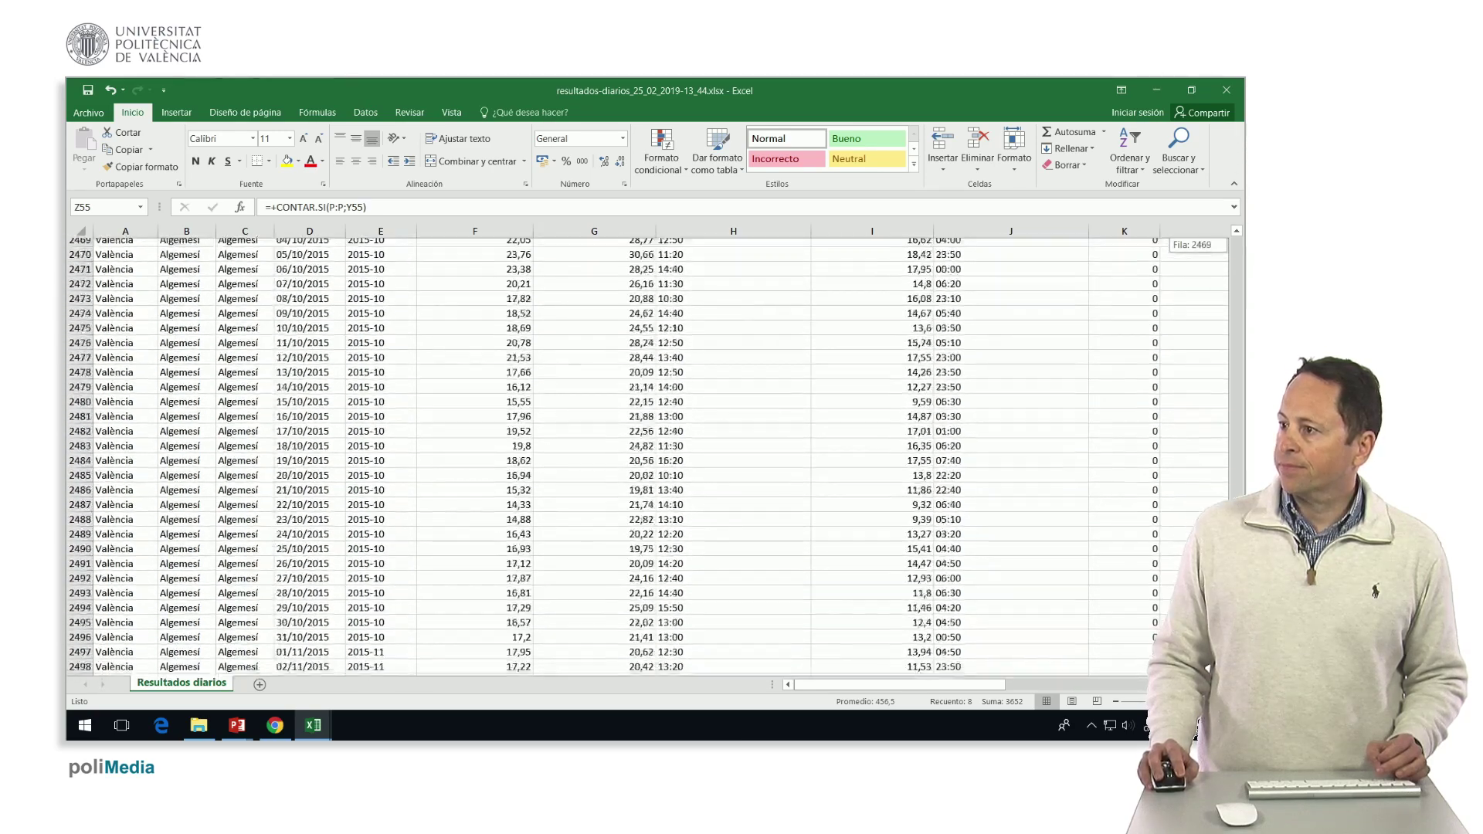
left_click_drag(1226, 501, 1226, 509)
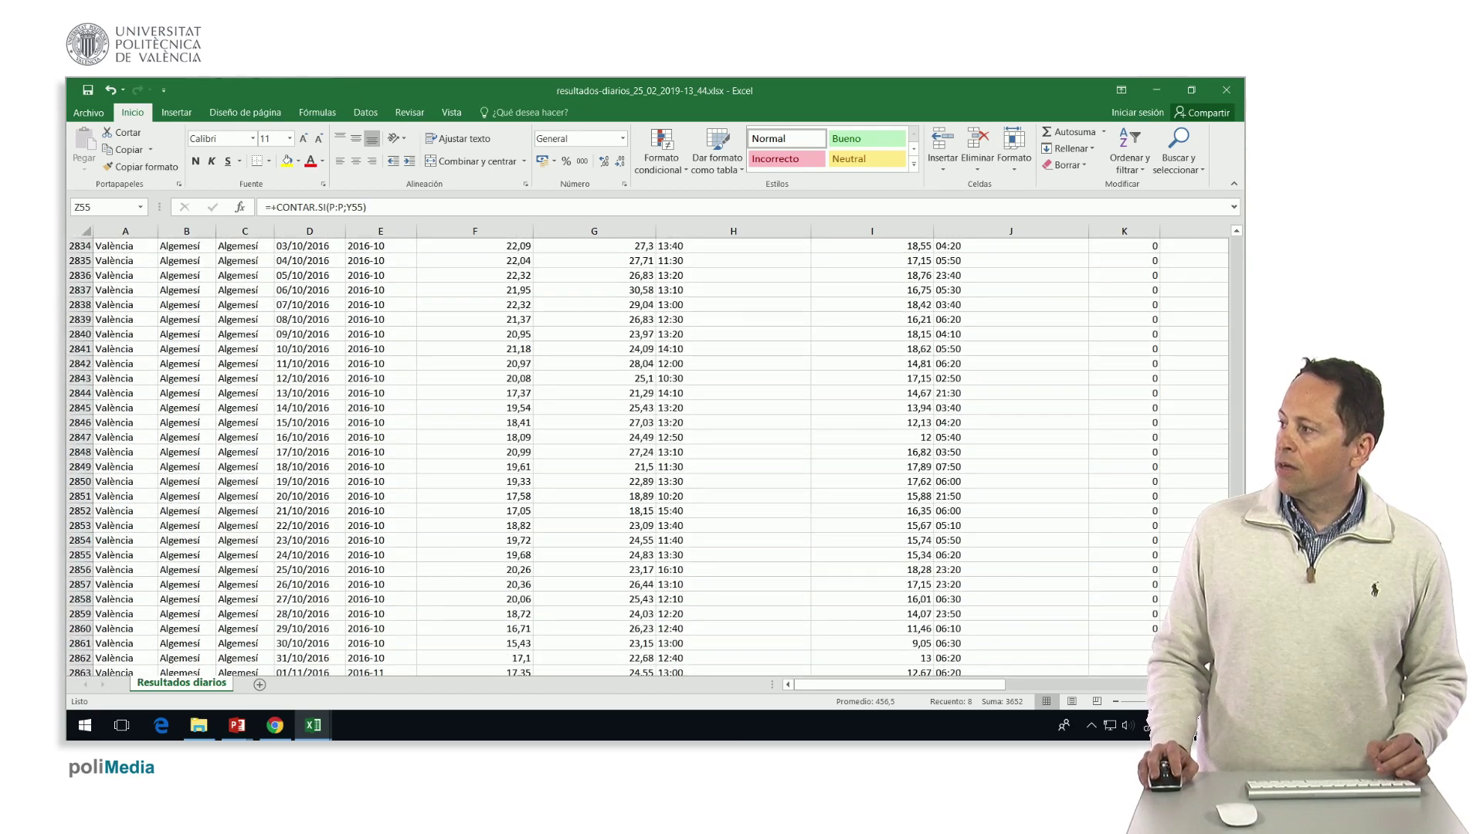
scroll(649, 457, "down", 20)
scroll(649, 457, "down", 20)
scroll(648, 457, "down", 20)
scroll(649, 458, "down", 20)
scroll(648, 457, "down", 20)
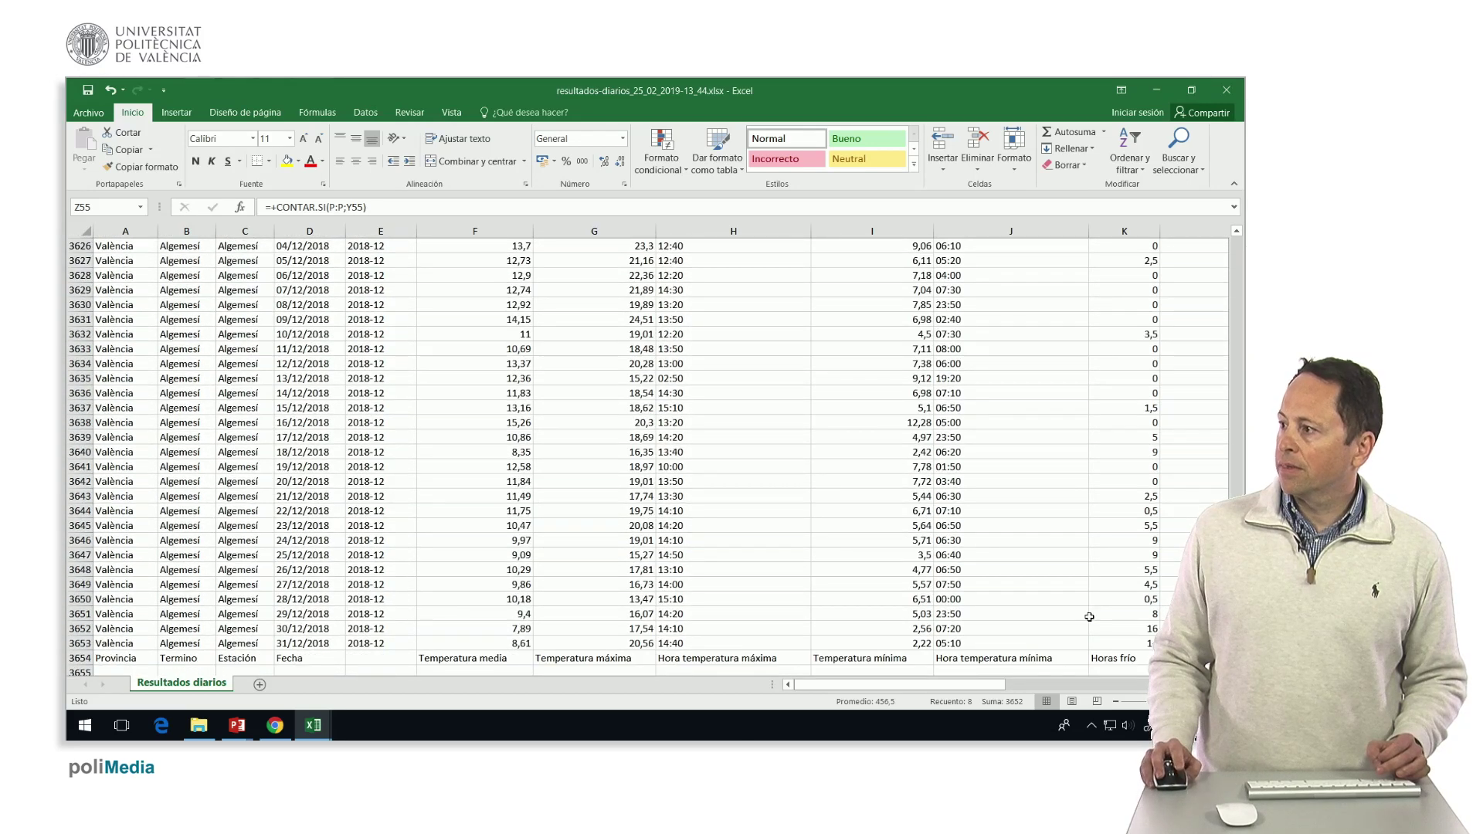
left_click(700, 641)
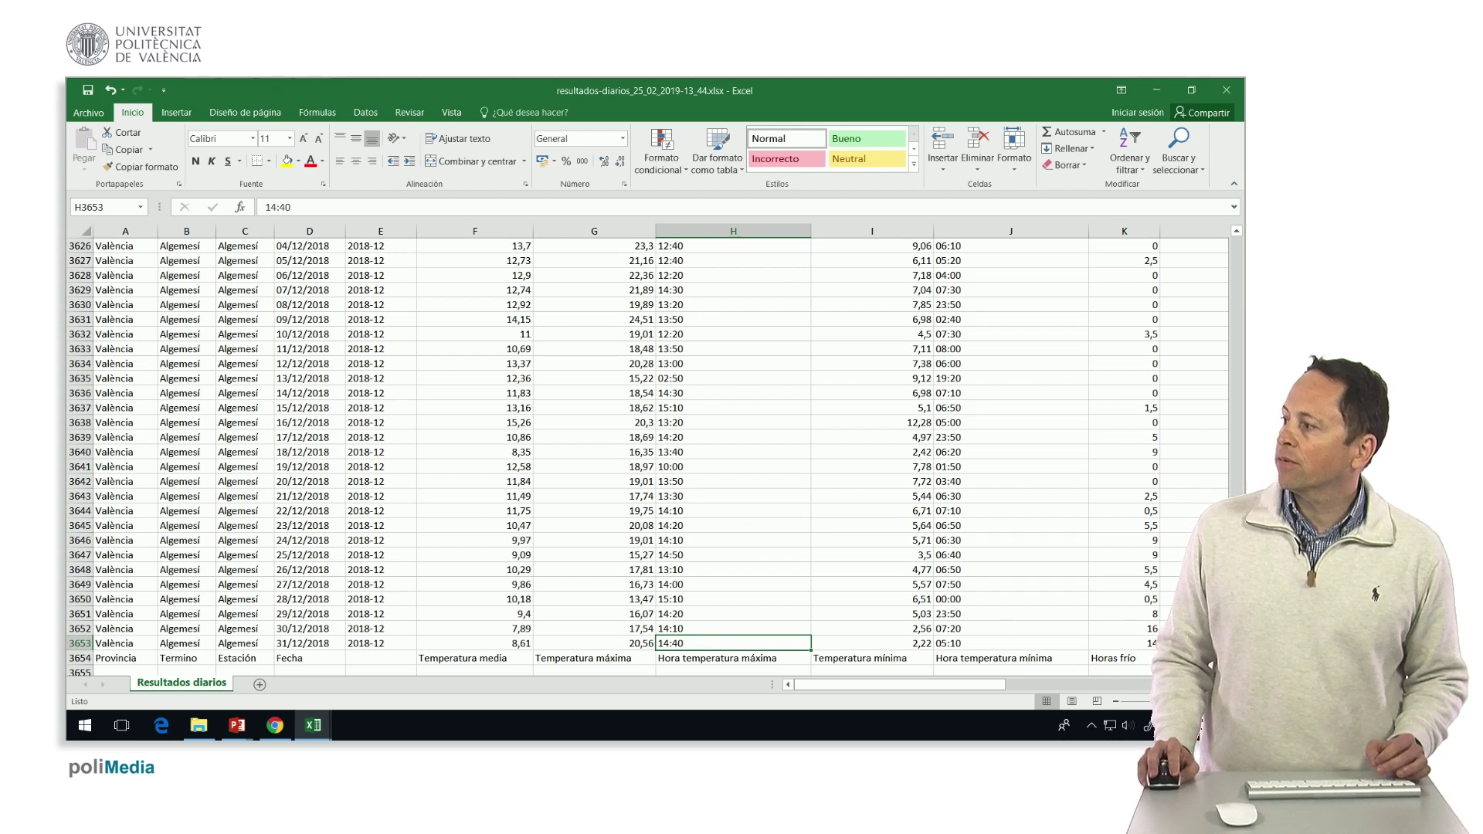
scroll(1032, 652, "up", 15)
scroll(1032, 653, "up", 15)
scroll(1032, 653, "up", 15)
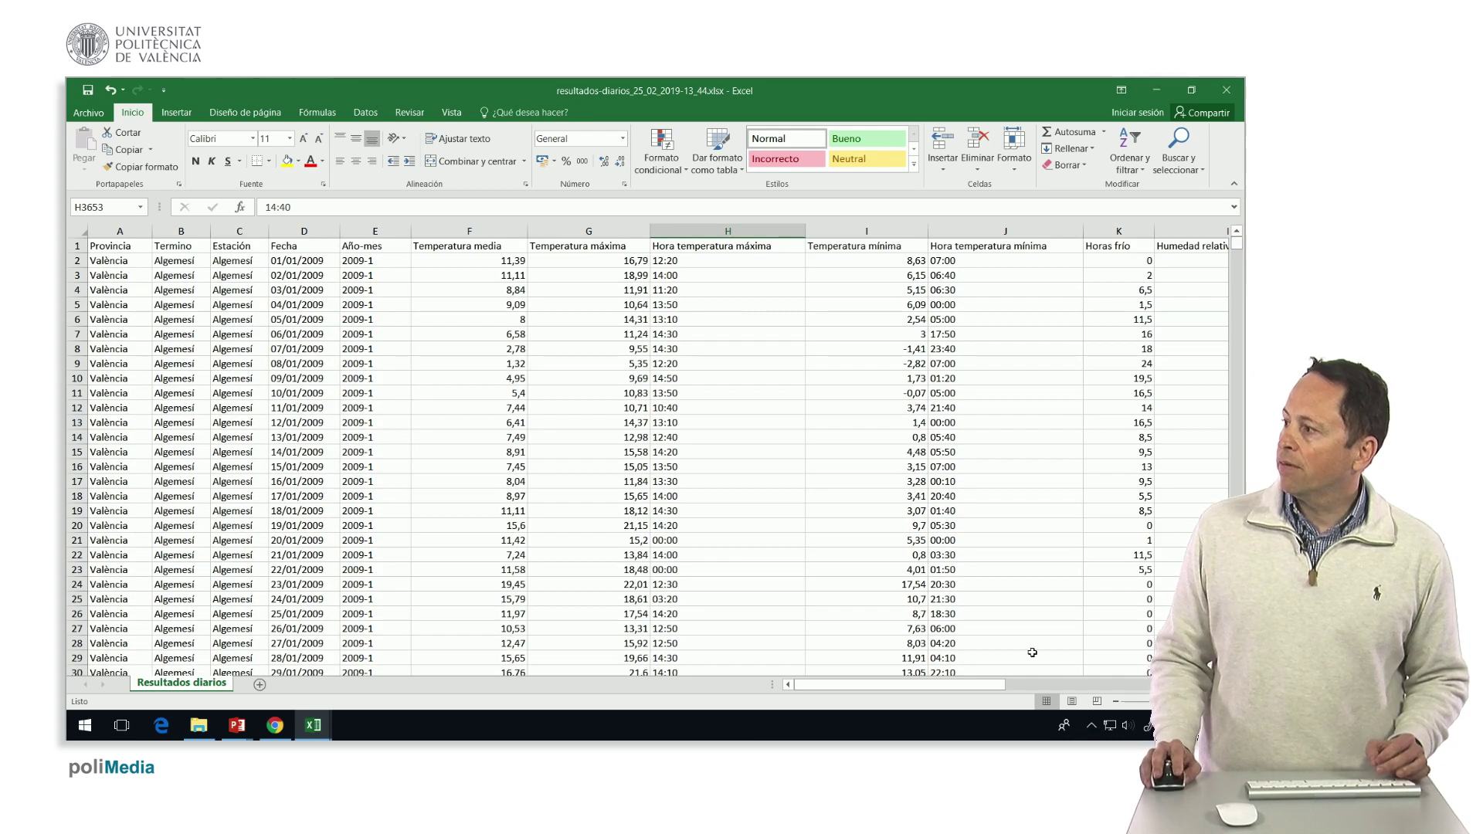
left_click(1117, 684)
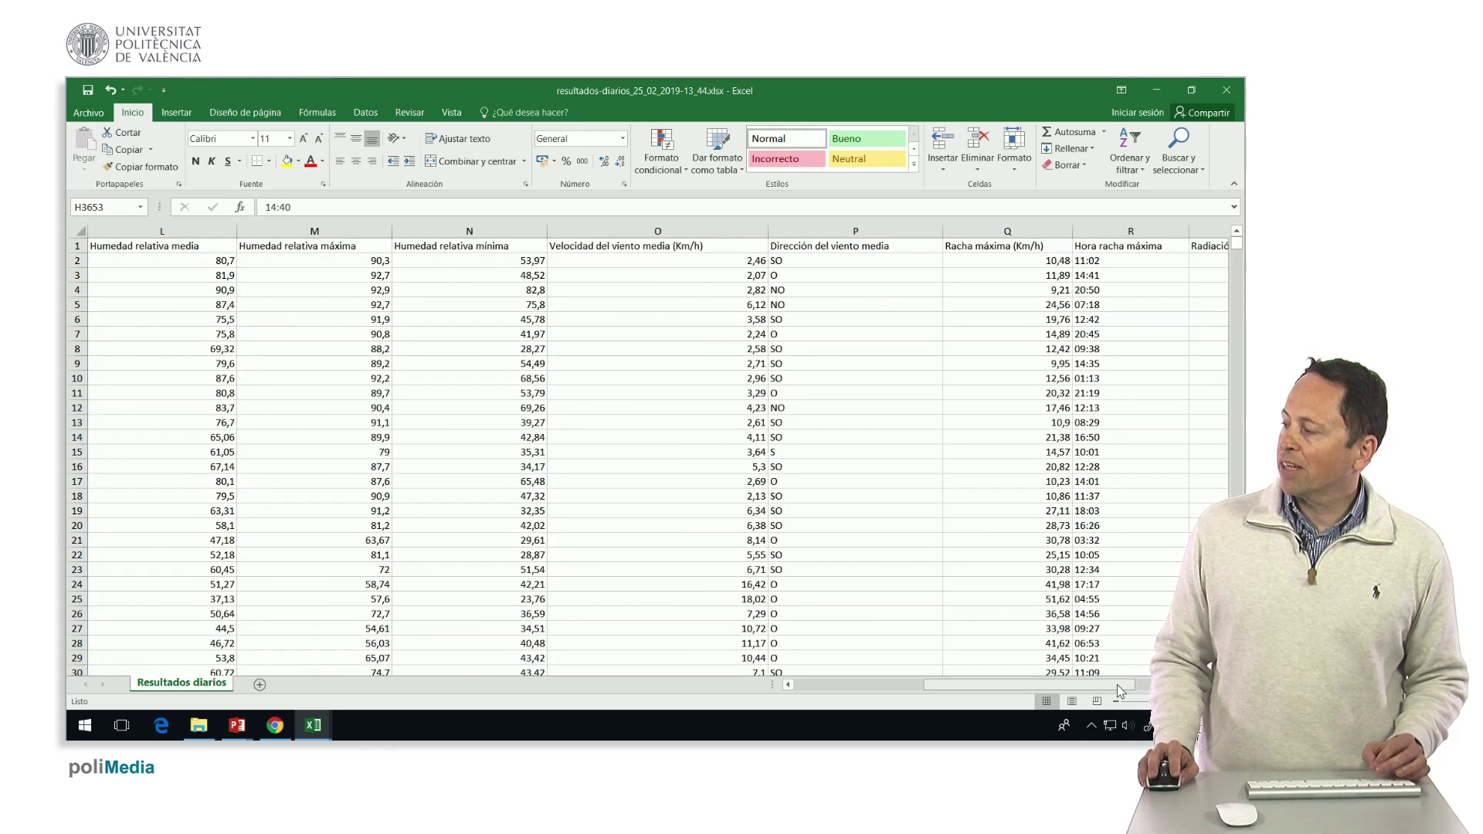
left_click(1117, 685)
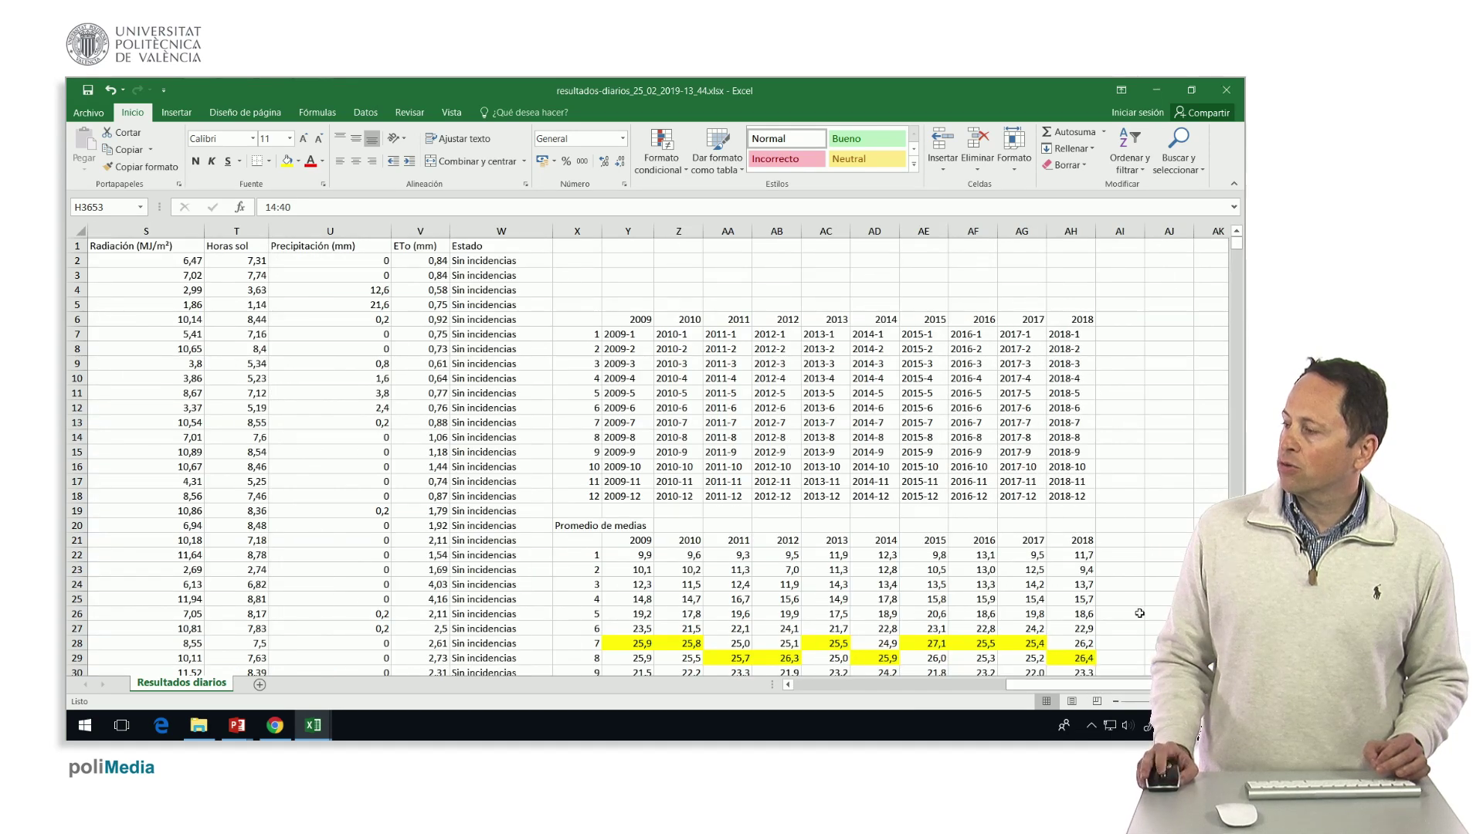
scroll(1139, 612, "down", 18)
scroll(1046, 616, "up", 1)
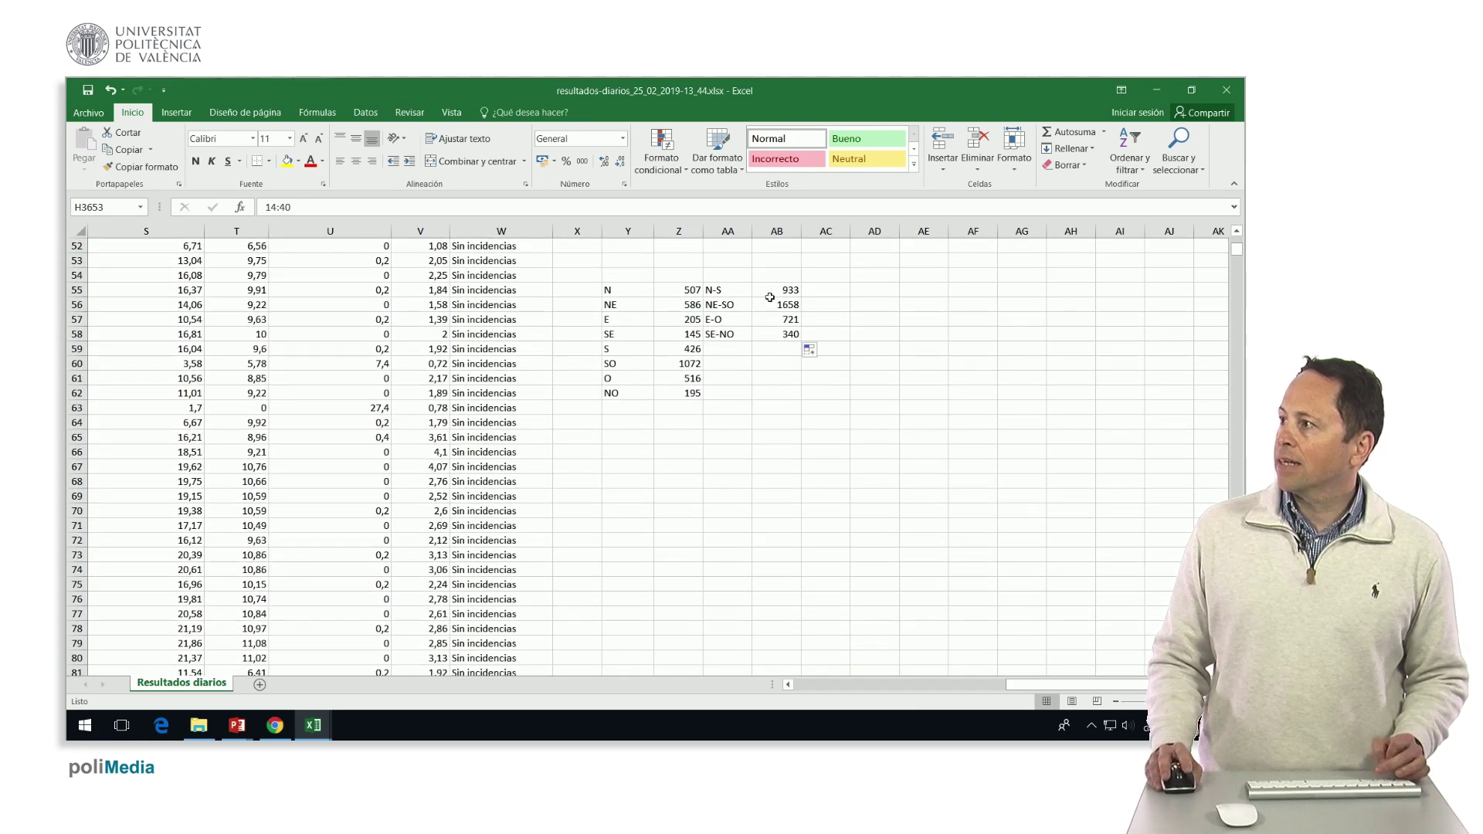
left_click(728, 304)
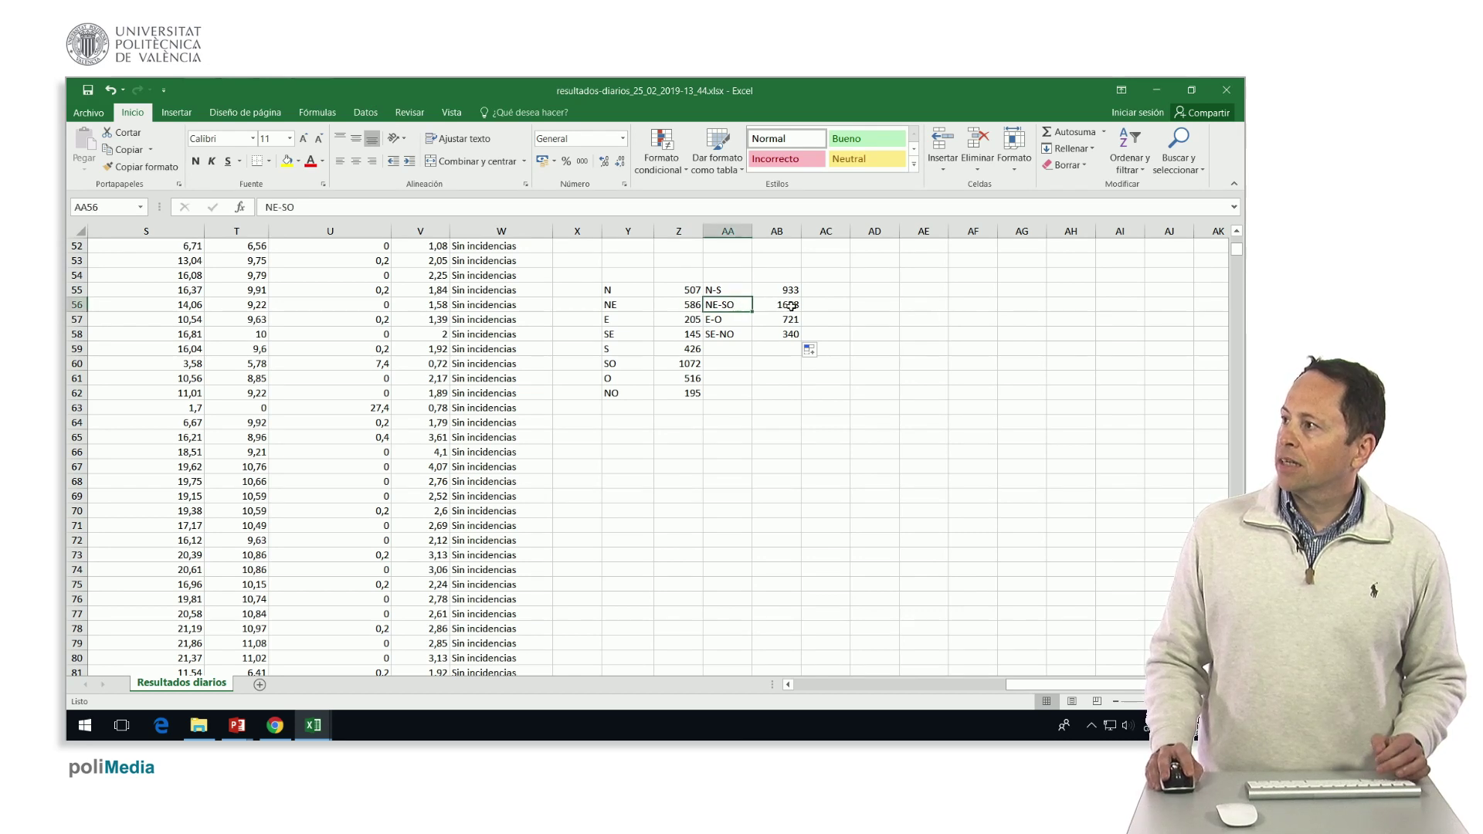
scroll(658, 499, "up", 2)
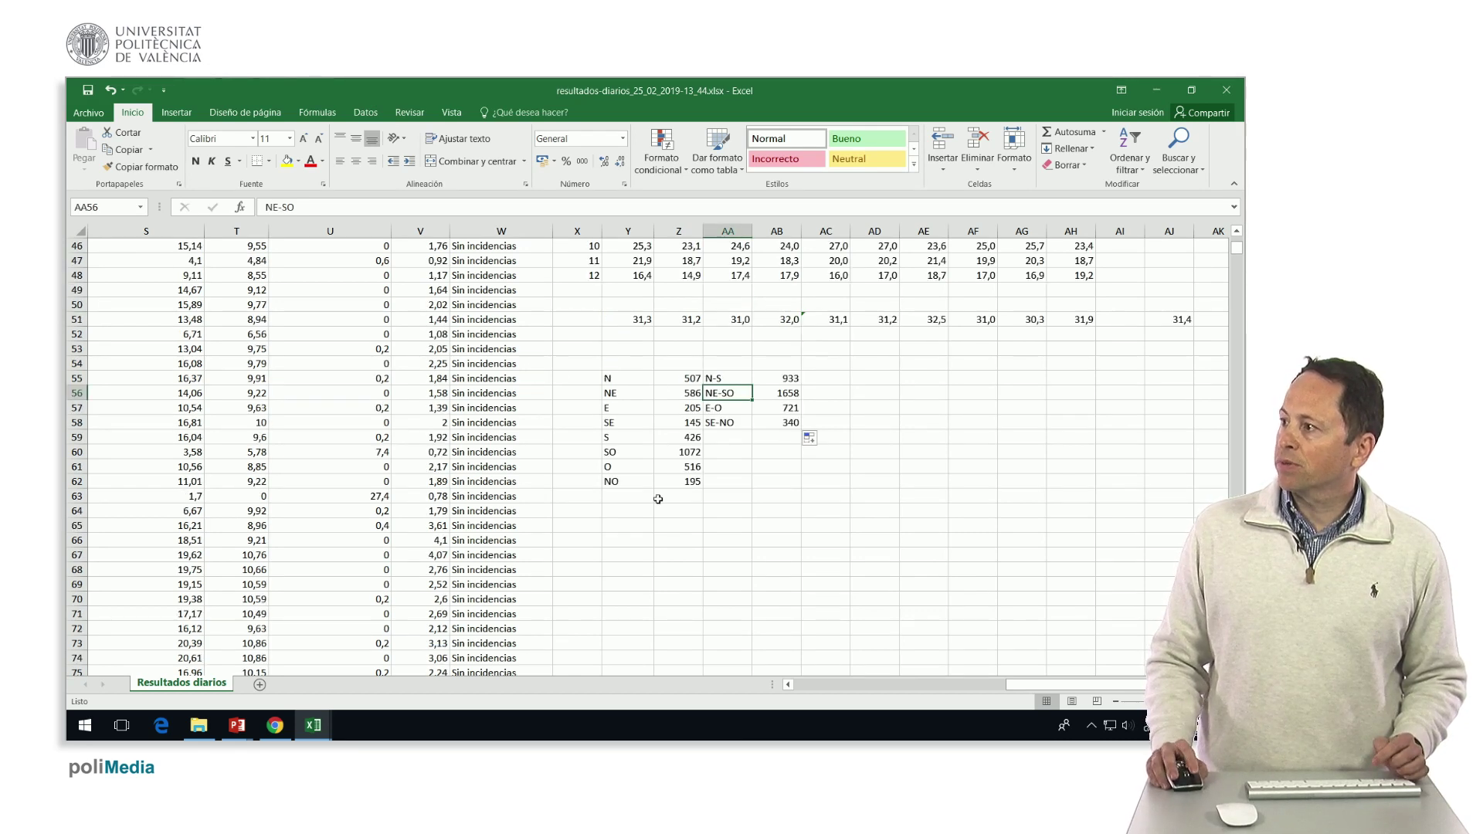
- Enter =+MAX(Q:Q) in Y64, returning the highest gust of 103,68 km/h
left_click(627, 511)
type("+max(")
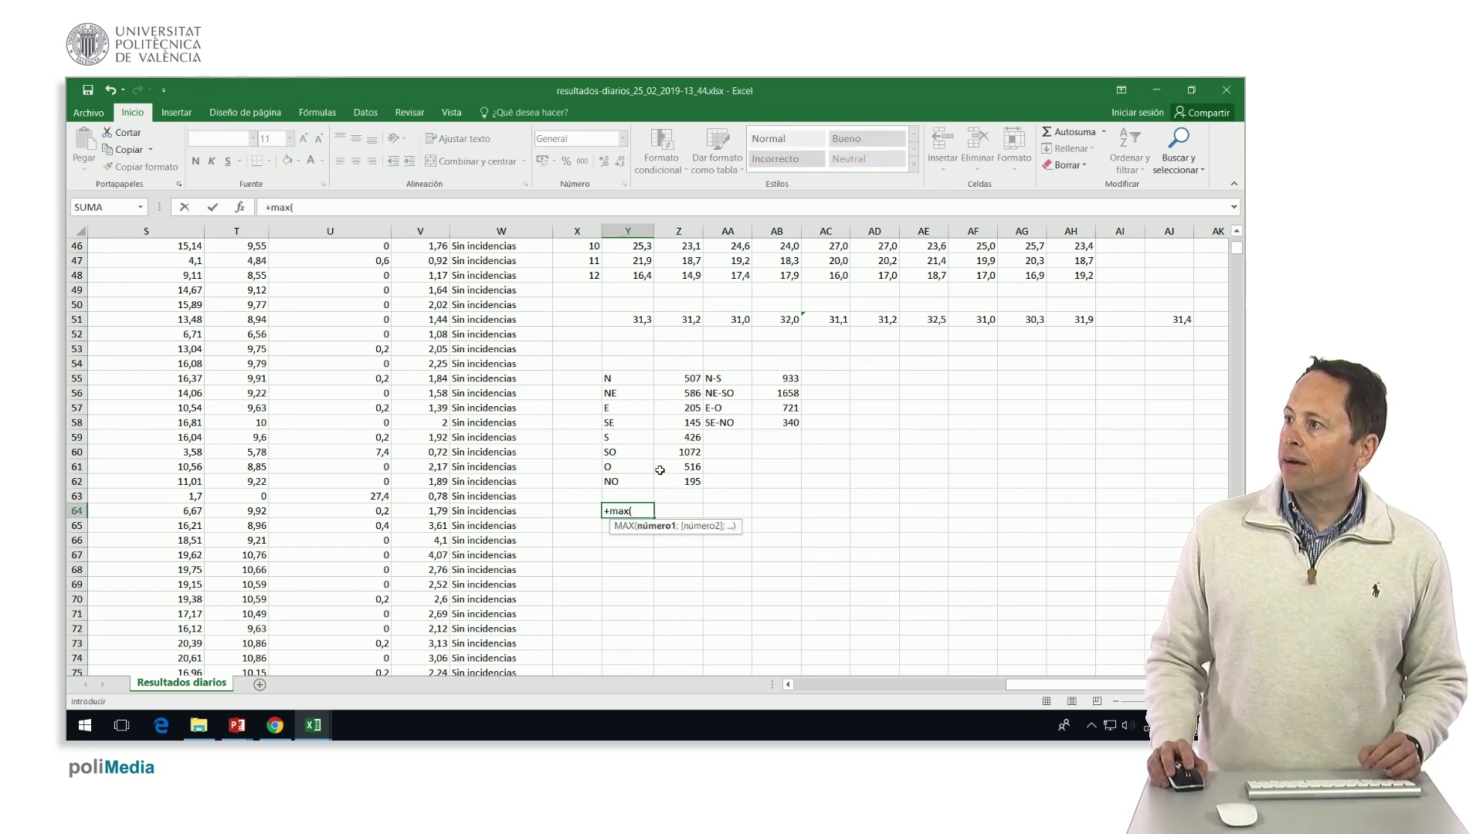
scroll(660, 470, "up", 1)
scroll(1240, 249, "up", 1)
scroll(1239, 249, "up", 1)
scroll(1239, 246, "up", 2)
scroll(1238, 240, "up", 2)
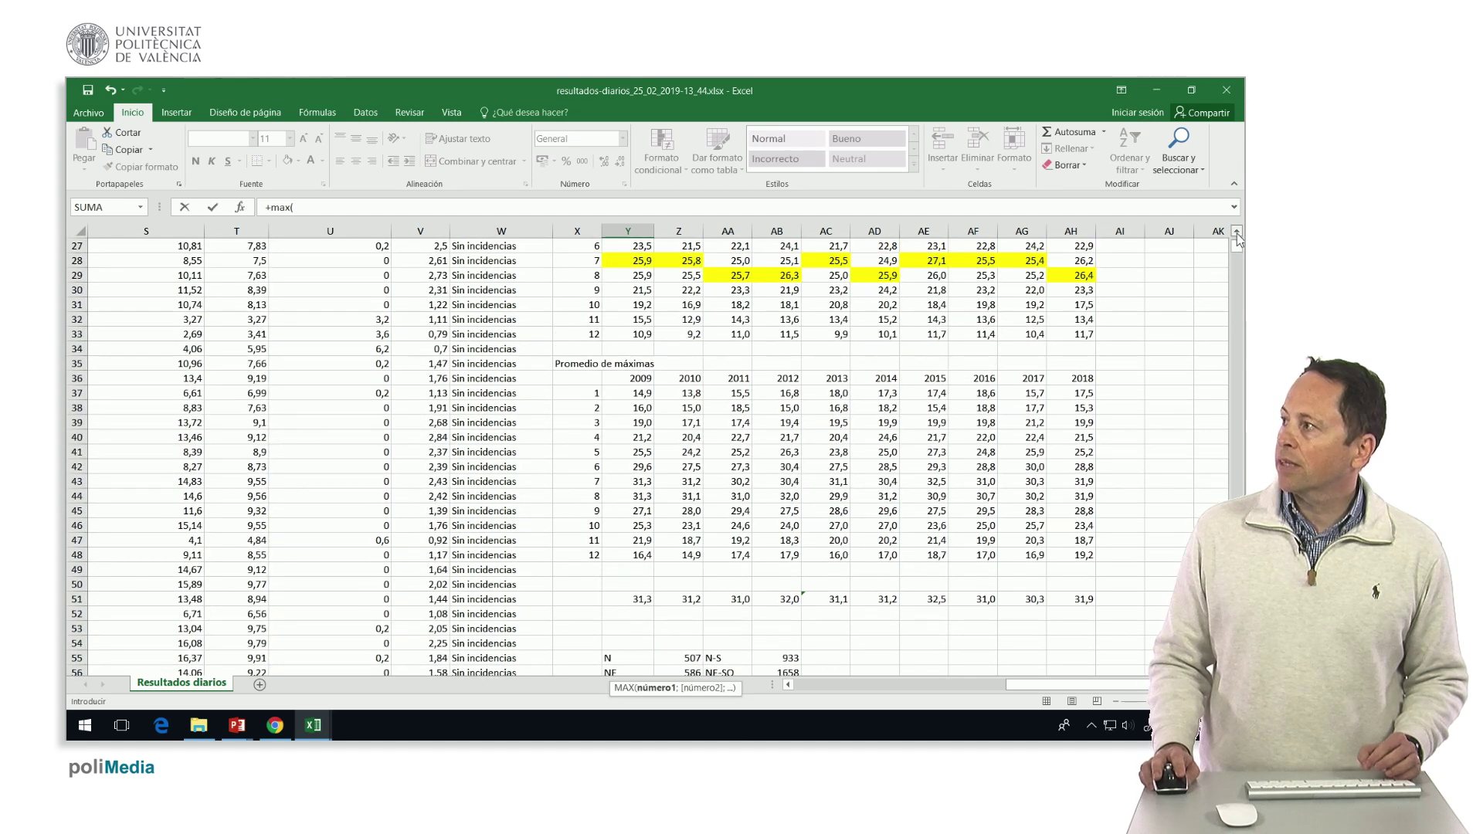
left_click_drag(1240, 249, 1238, 230)
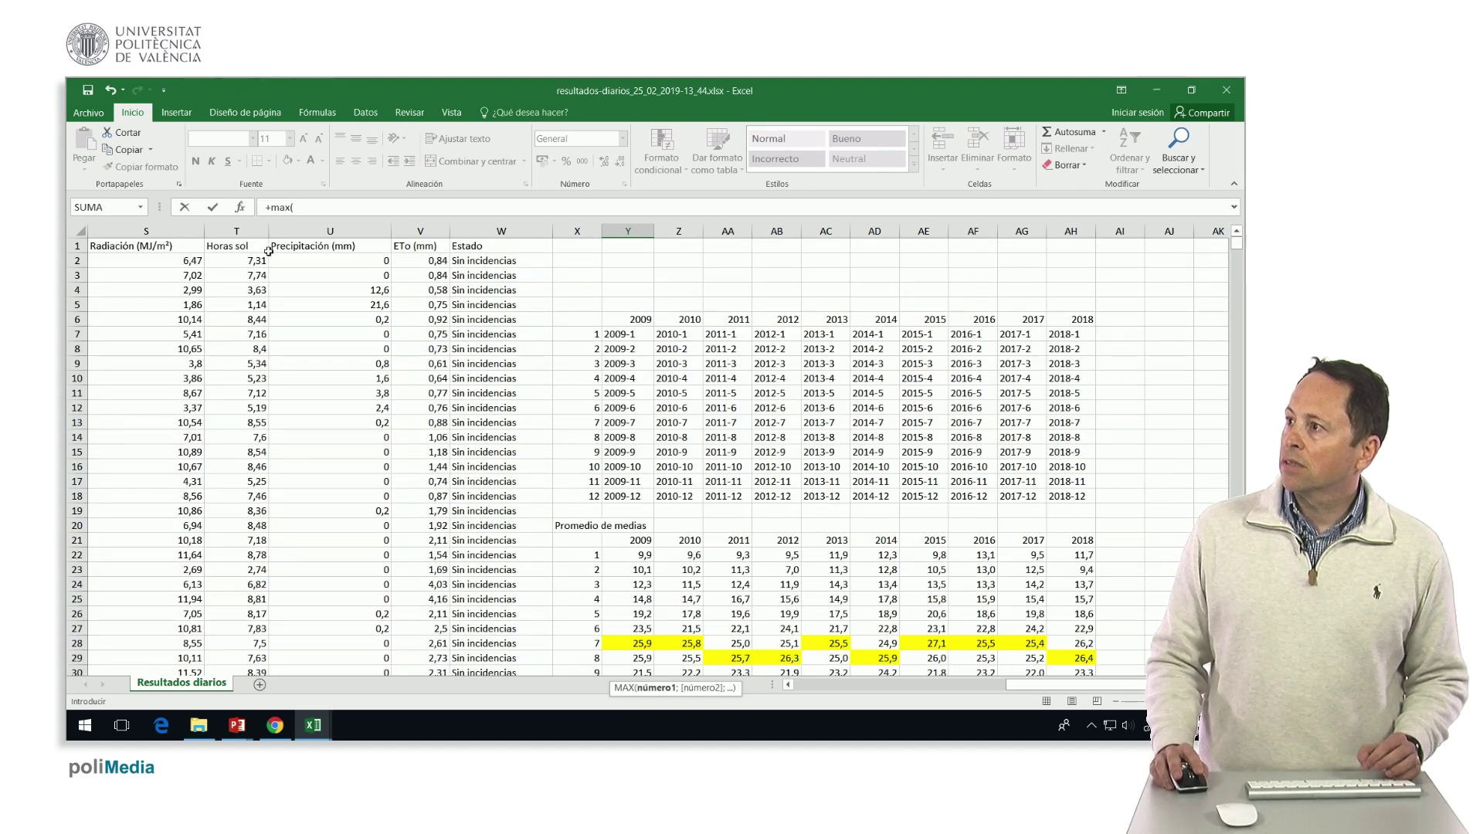
left_click(831, 683)
left_click(831, 682)
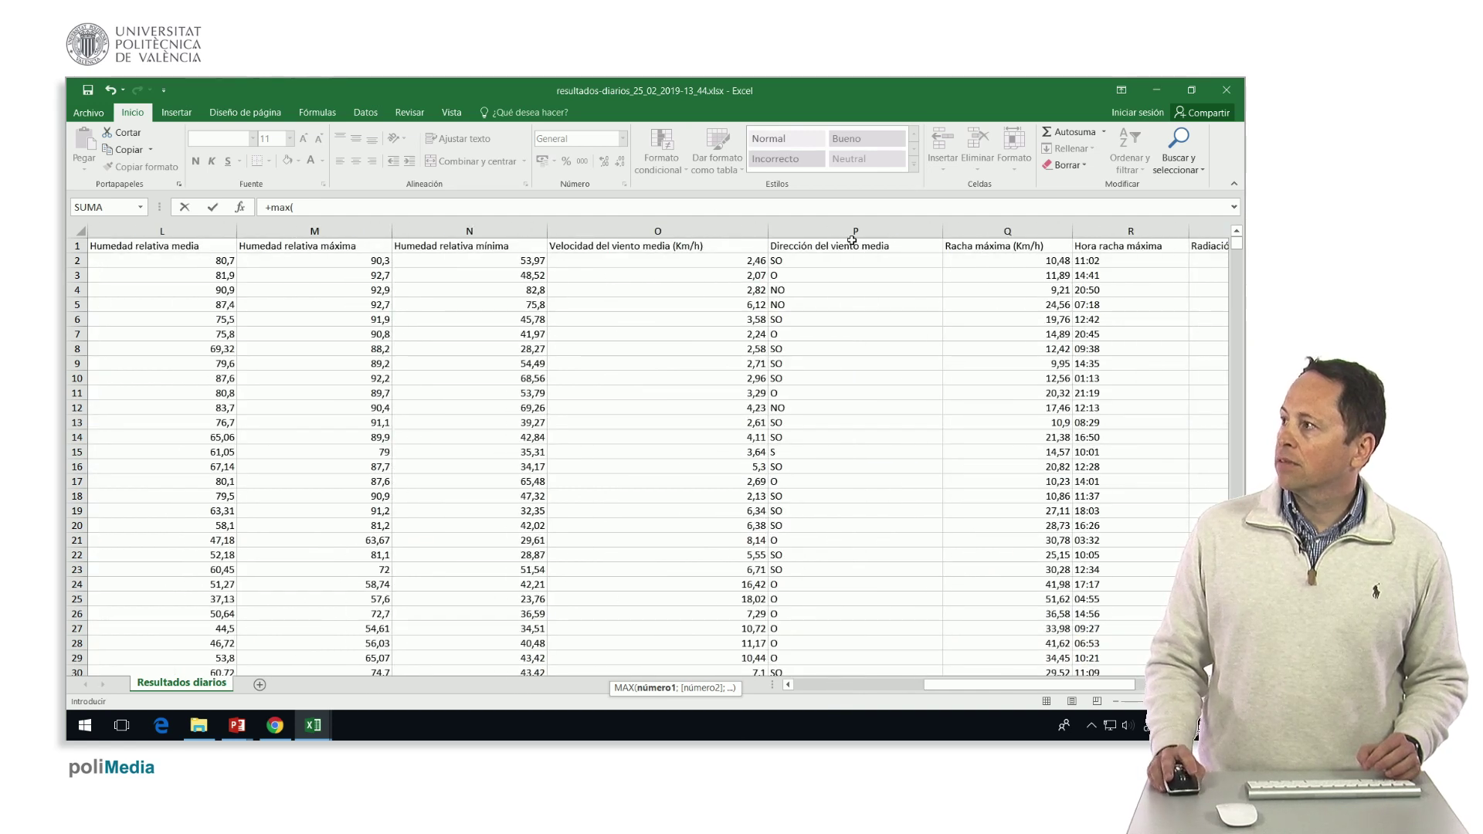
left_click(1001, 234)
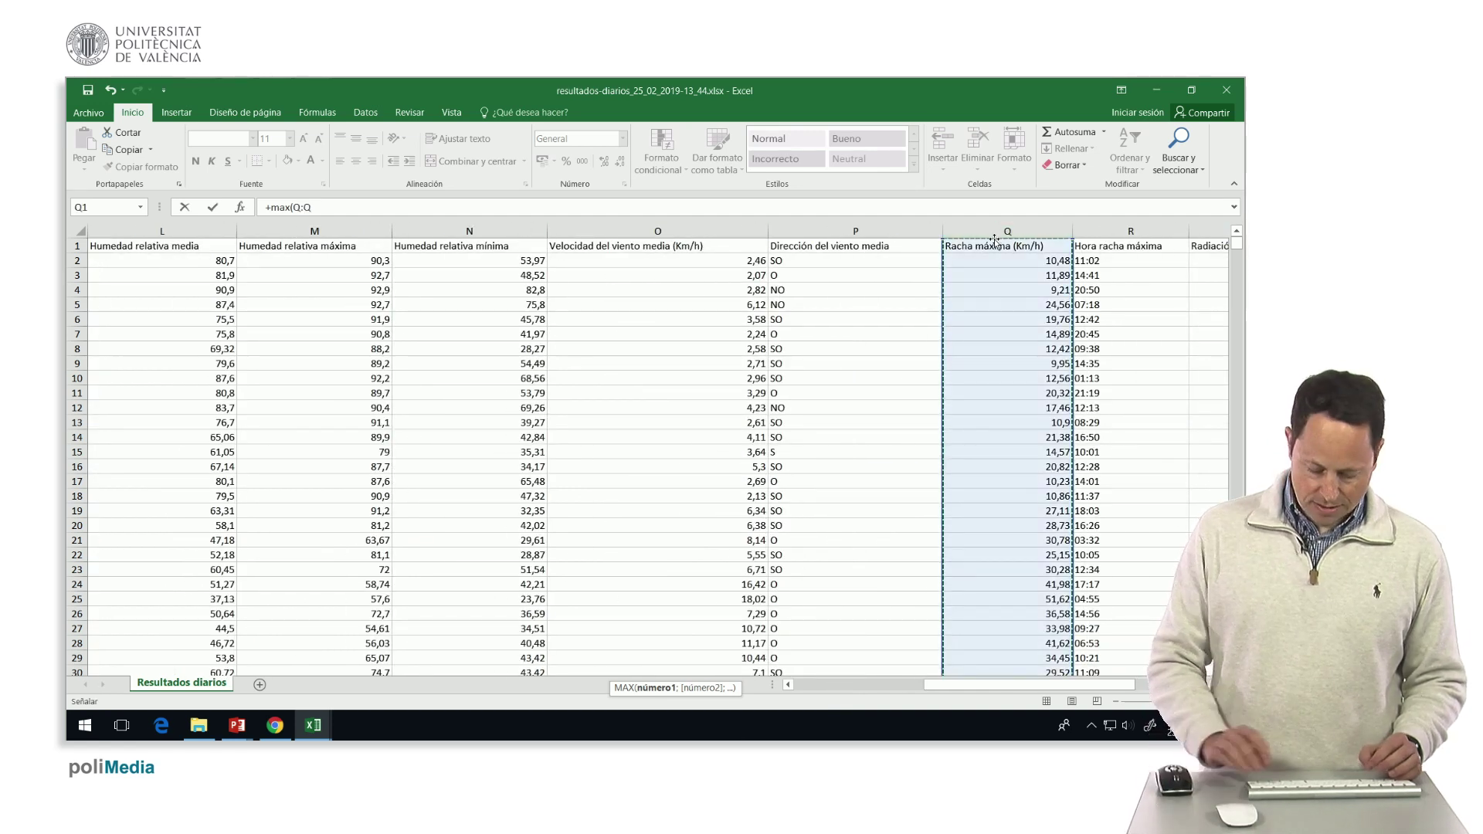
key("Return")
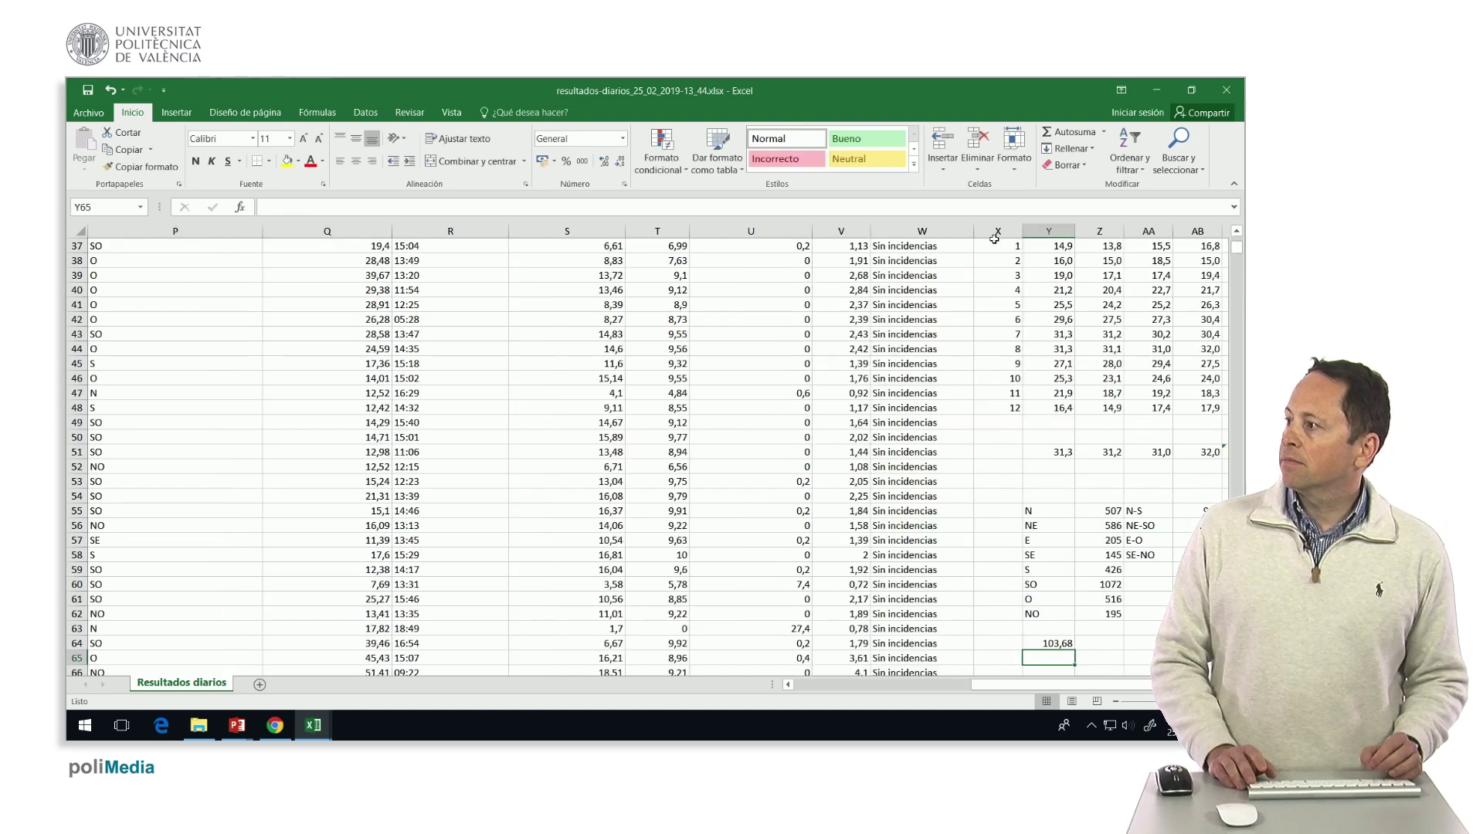
key("Up")
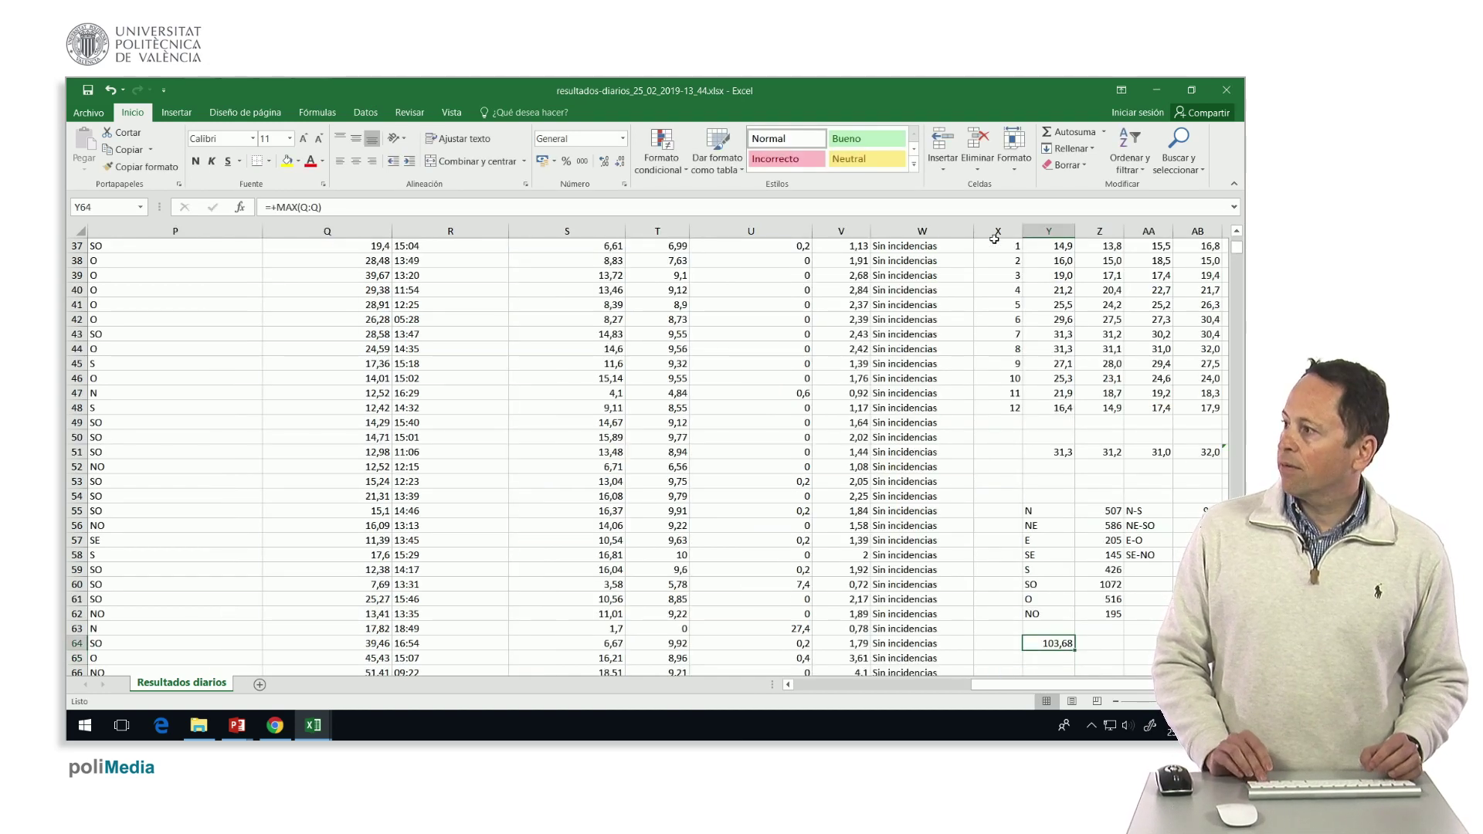
key("Left")
key("Left")
key("Left")
key("Left")
key("Left")
key("Left")
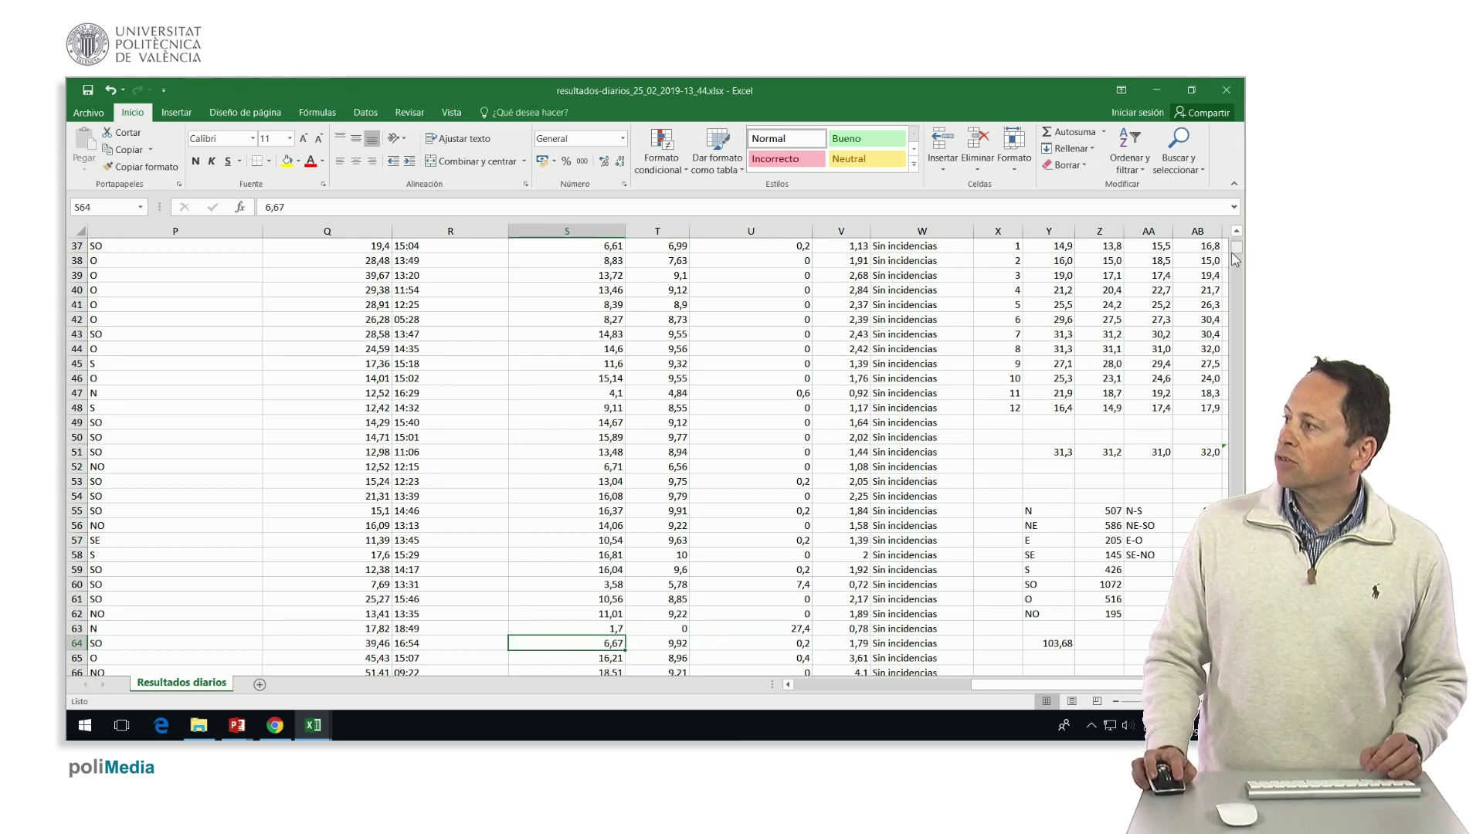
left_click_drag(1234, 258, 1236, 240)
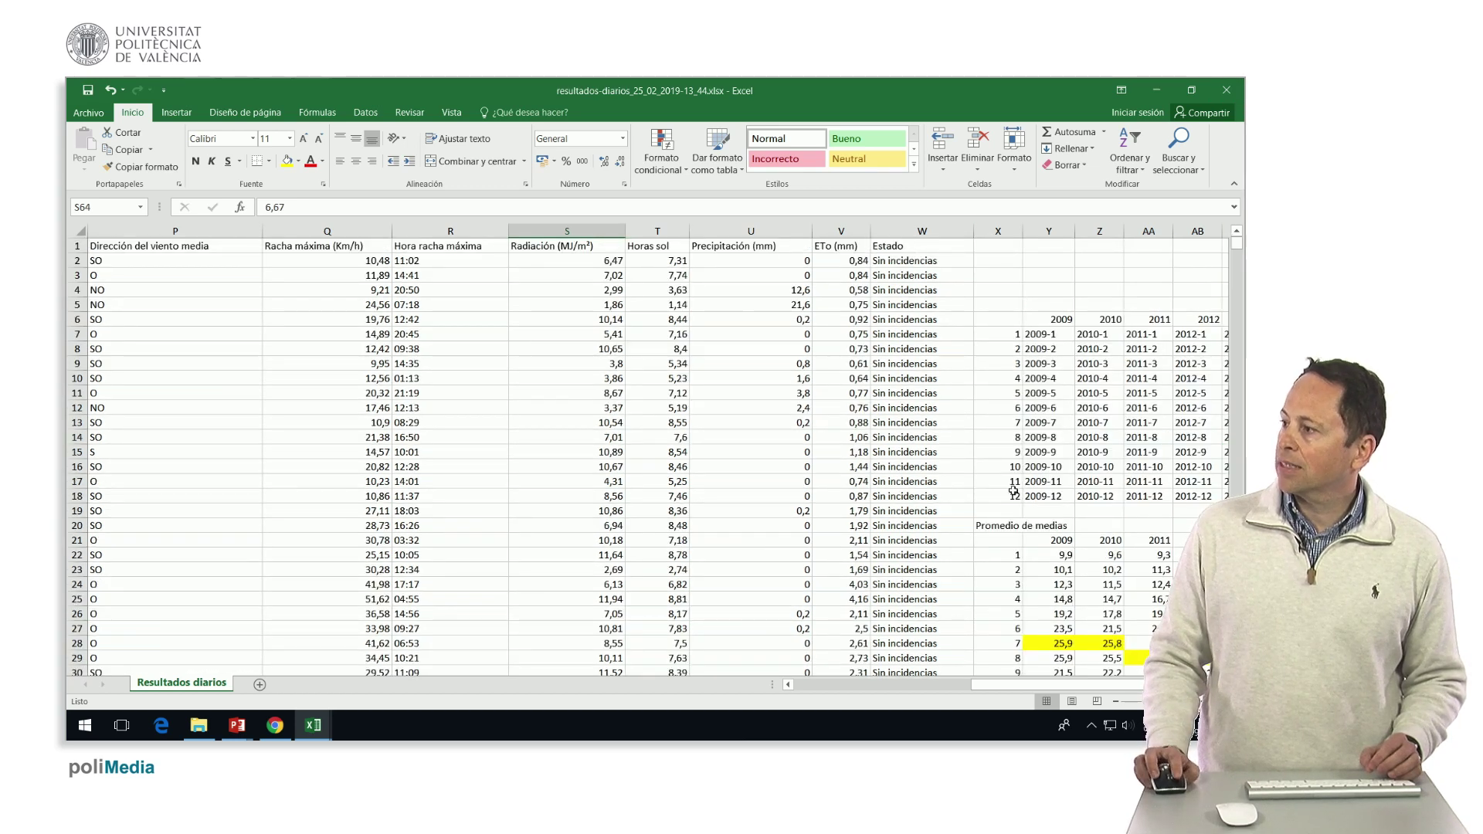
left_click(809, 687)
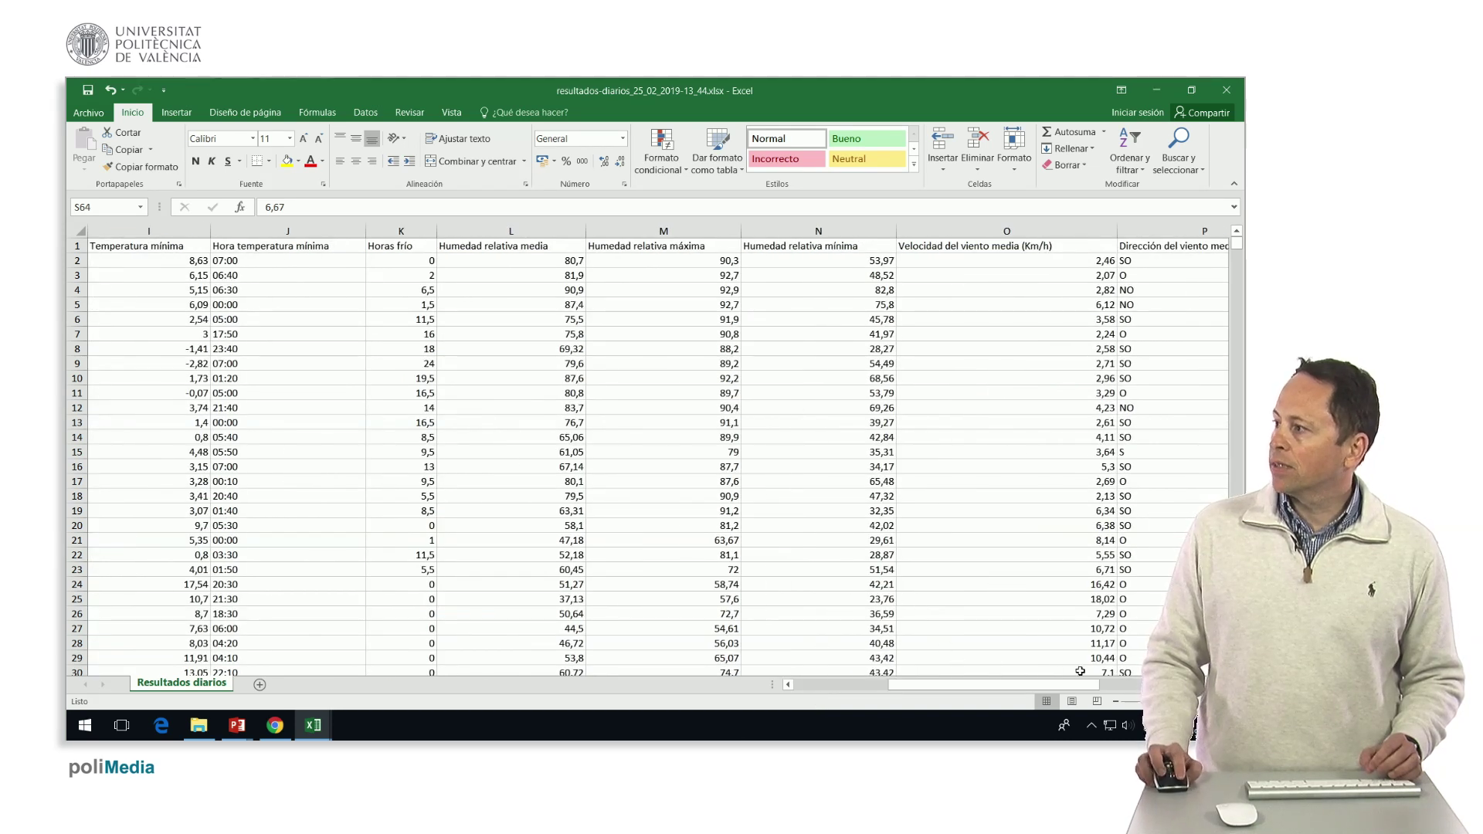
scroll(657, 456, "right", 1)
scroll(657, 456, "right", 1)
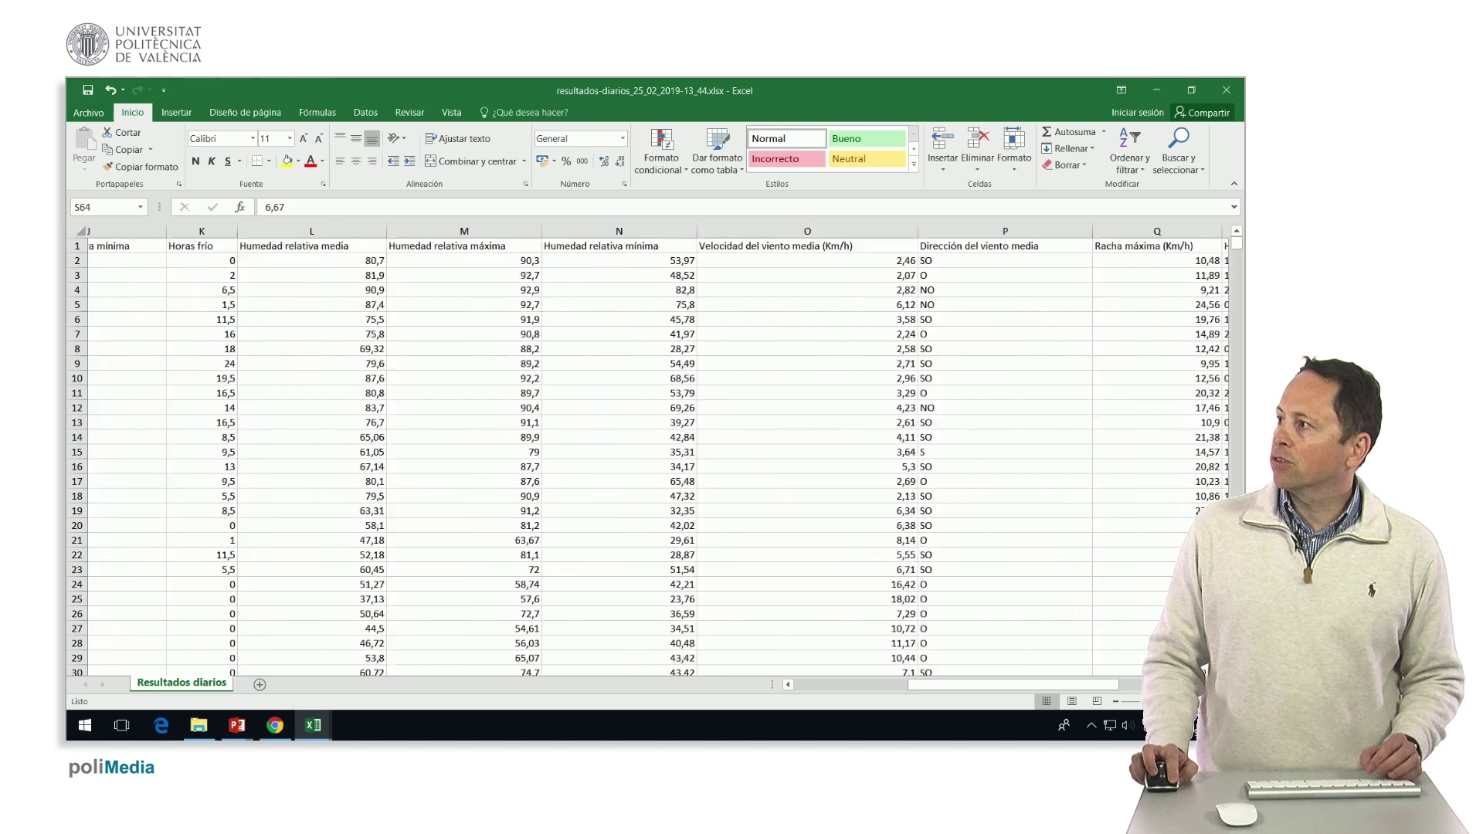
scroll(656, 455, "right", 1)
scroll(1056, 395, "down", 1)
scroll(1056, 397, "down", 7)
scroll(1055, 409, "down", 7)
scroll(1054, 421, "down", 10)
scroll(1054, 425, "down", 20)
scroll(1054, 424, "down", 20)
scroll(1055, 425, "down", 20)
scroll(1055, 425, "down", 20)
scroll(1055, 428, "down", 9)
scroll(1053, 436, "down", 9)
scroll(1054, 444, "up", 2)
scroll(1054, 432, "up", 6)
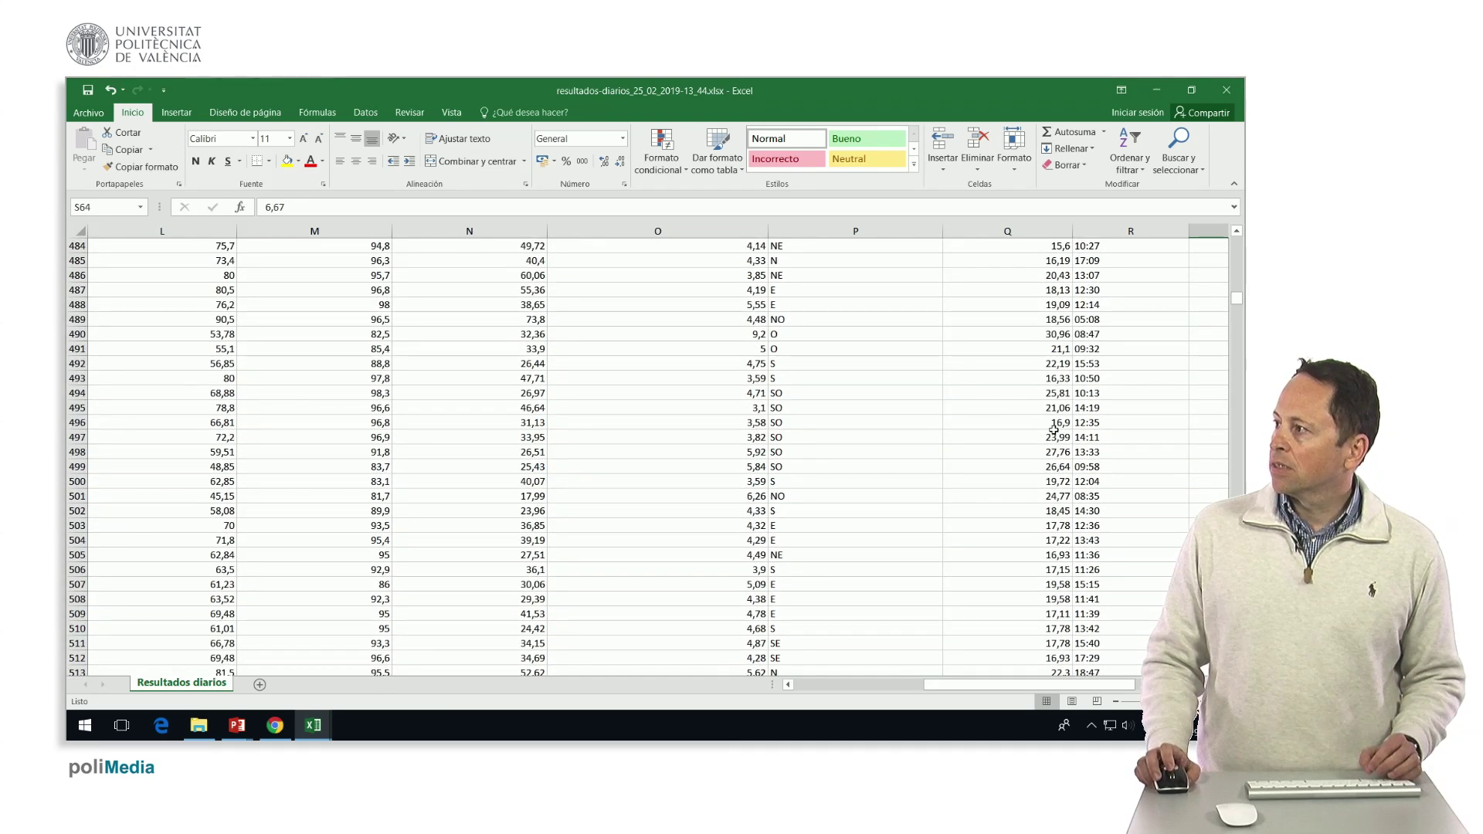
scroll(1052, 383, "up", 3)
scroll(1052, 384, "up", 4)
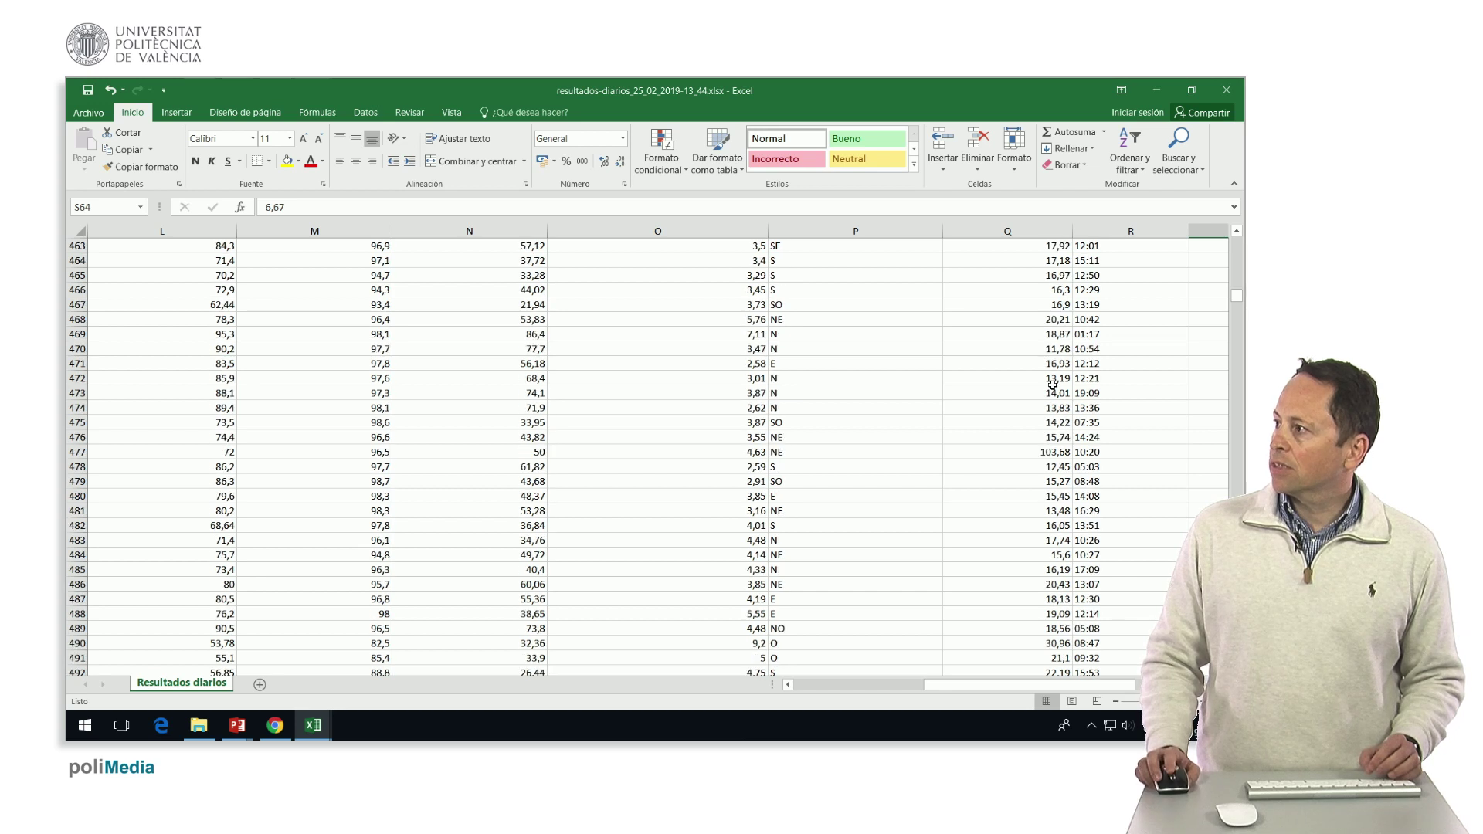
left_click(1051, 448)
scroll(1038, 563, "down", 4)
left_click_drag(1057, 685, 1131, 693)
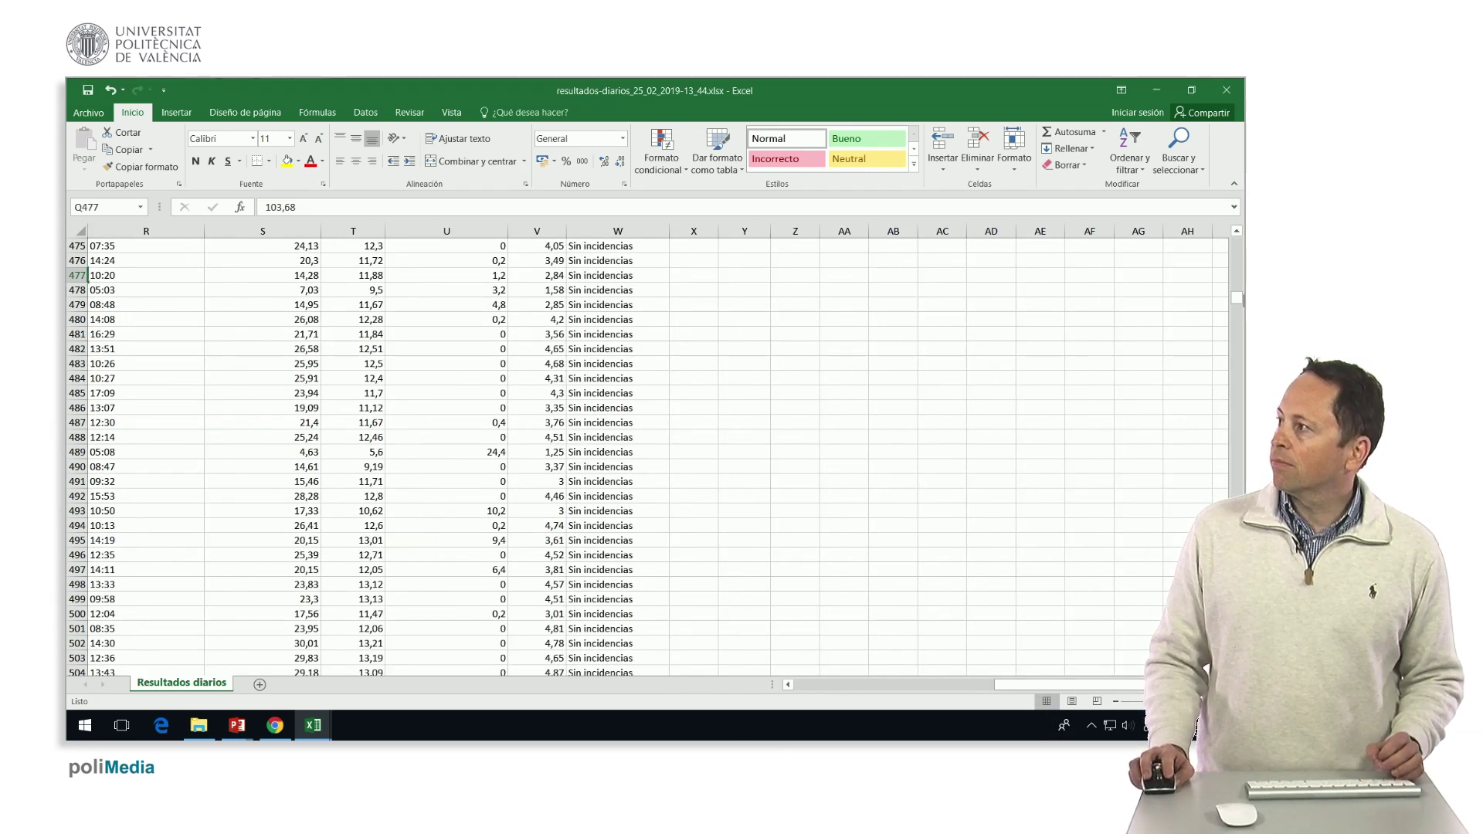
left_click_drag(1236, 300, 1237, 240)
scroll(1141, 392, "down", 8)
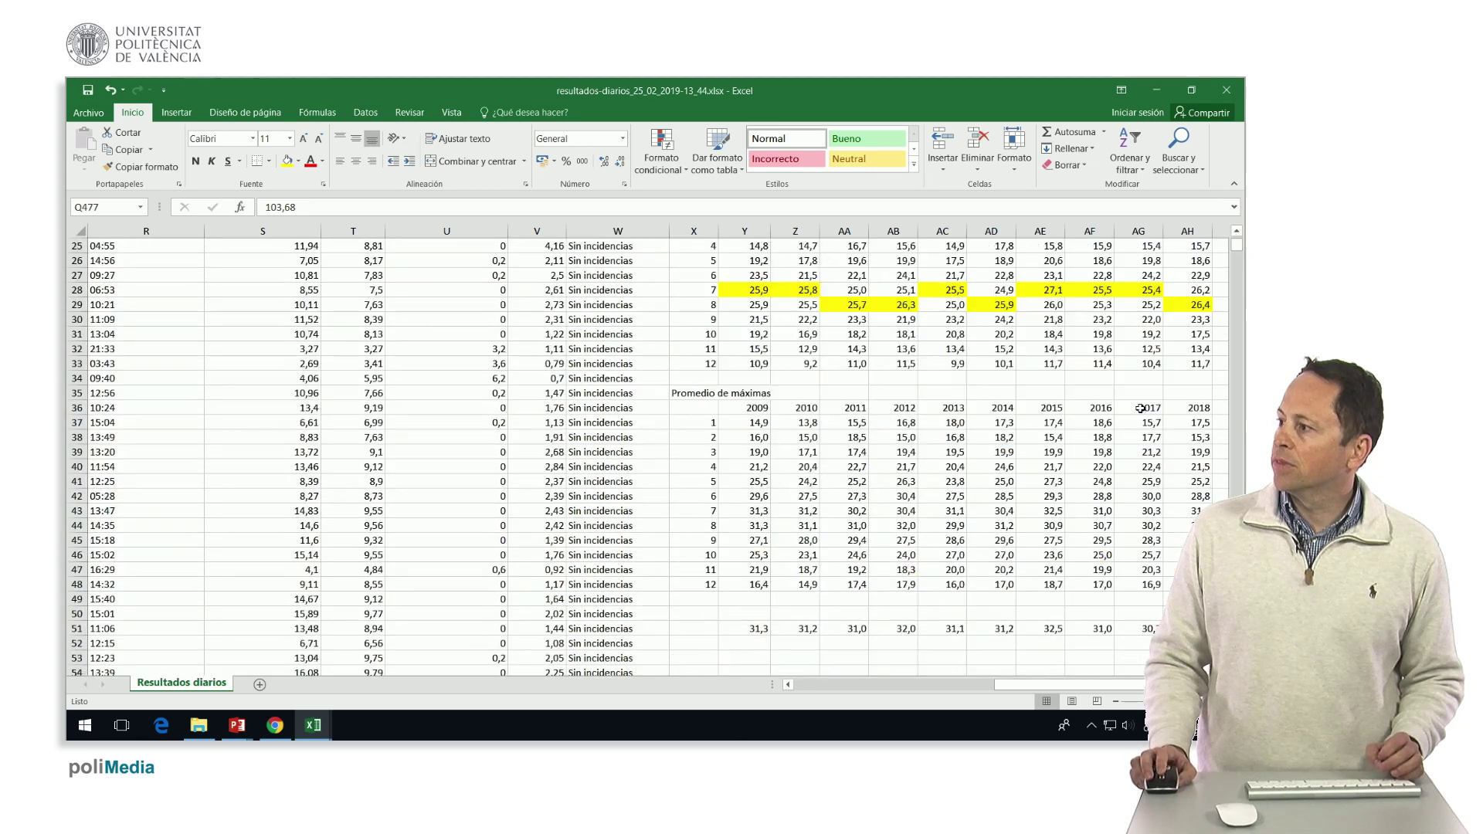
scroll(1145, 411, "down", 3)
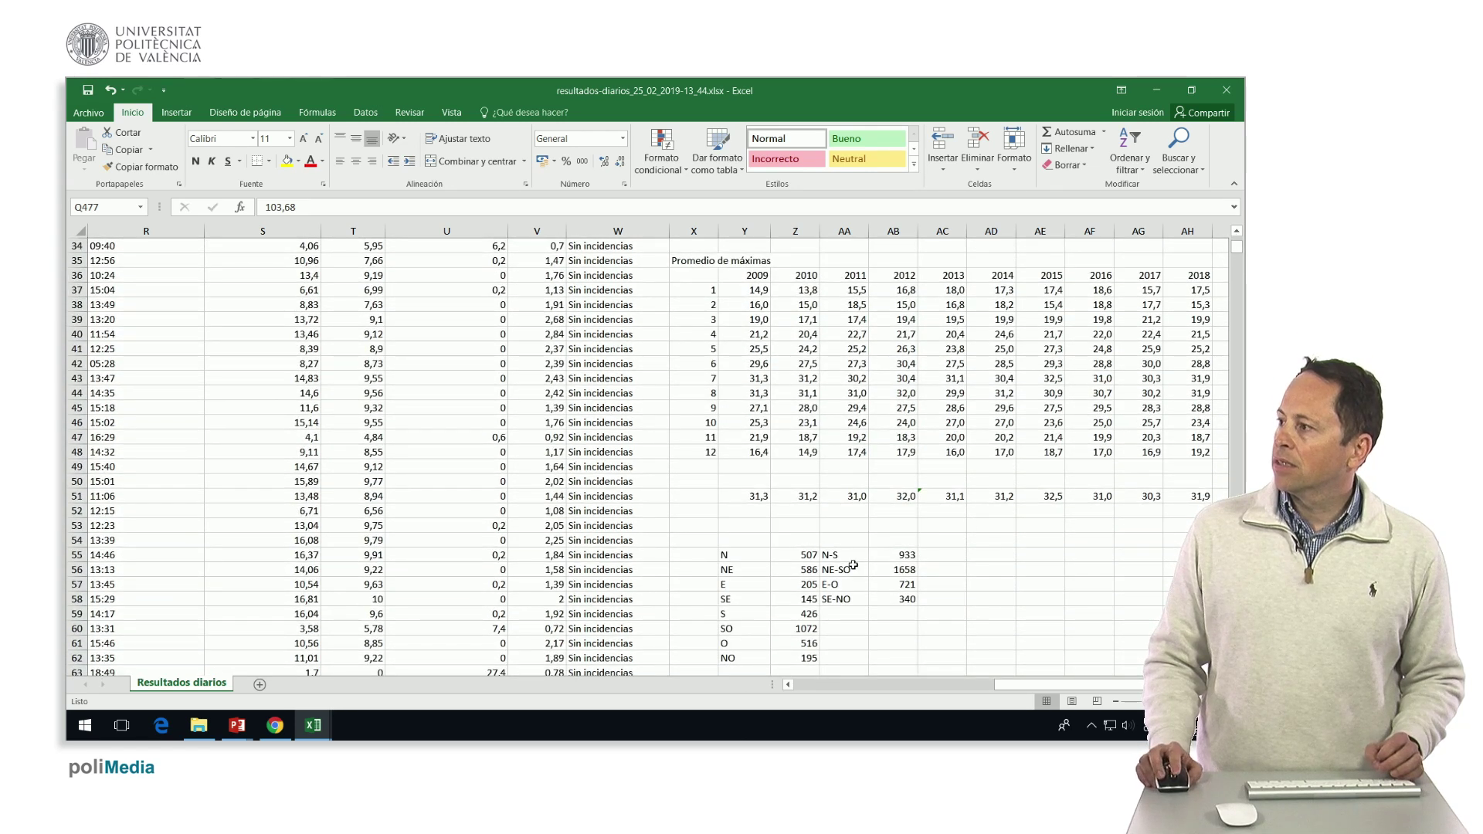